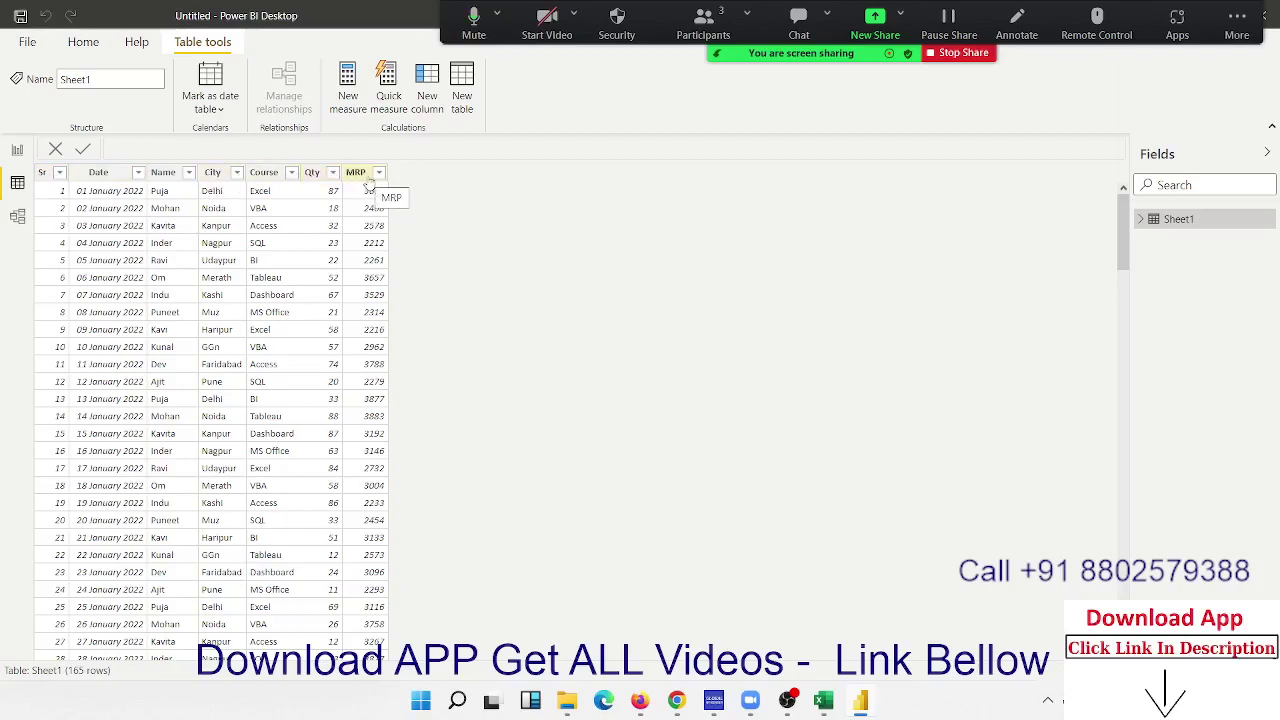
Expand Sheet1's fields, then inspect the Data view and Model view before returning to the report canvas
left_click(17, 151)
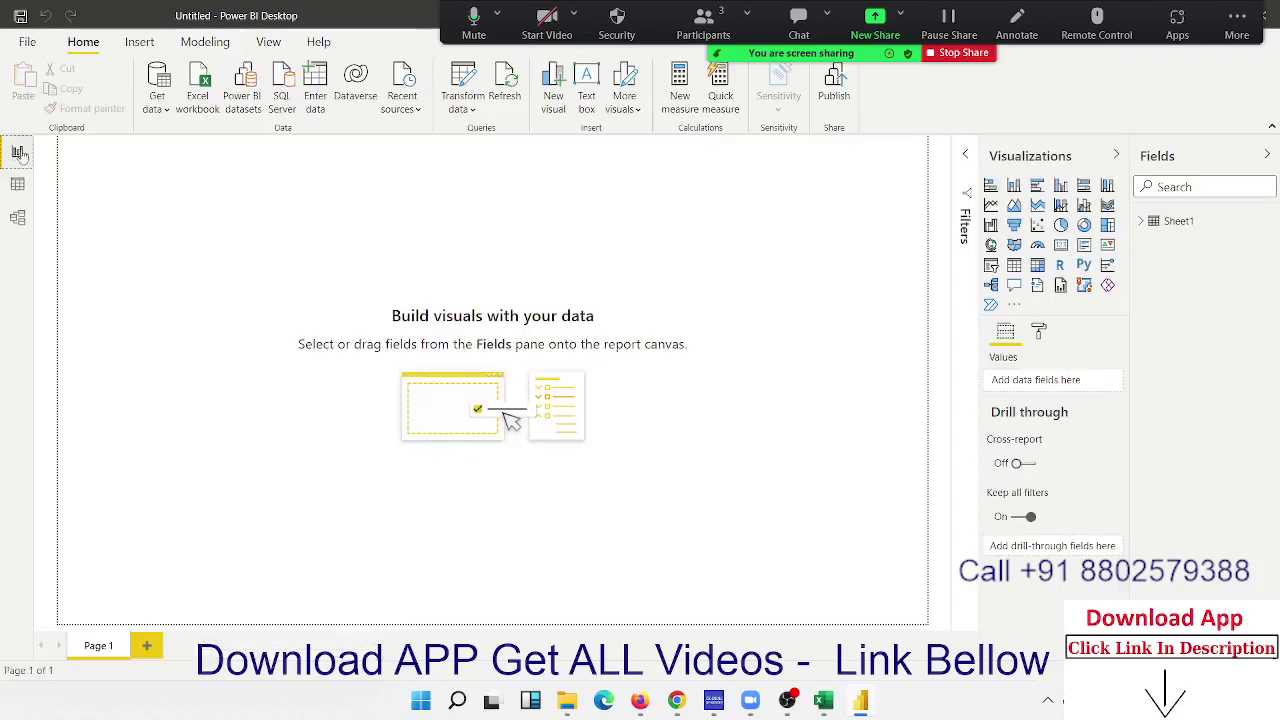
left_click(1145, 221)
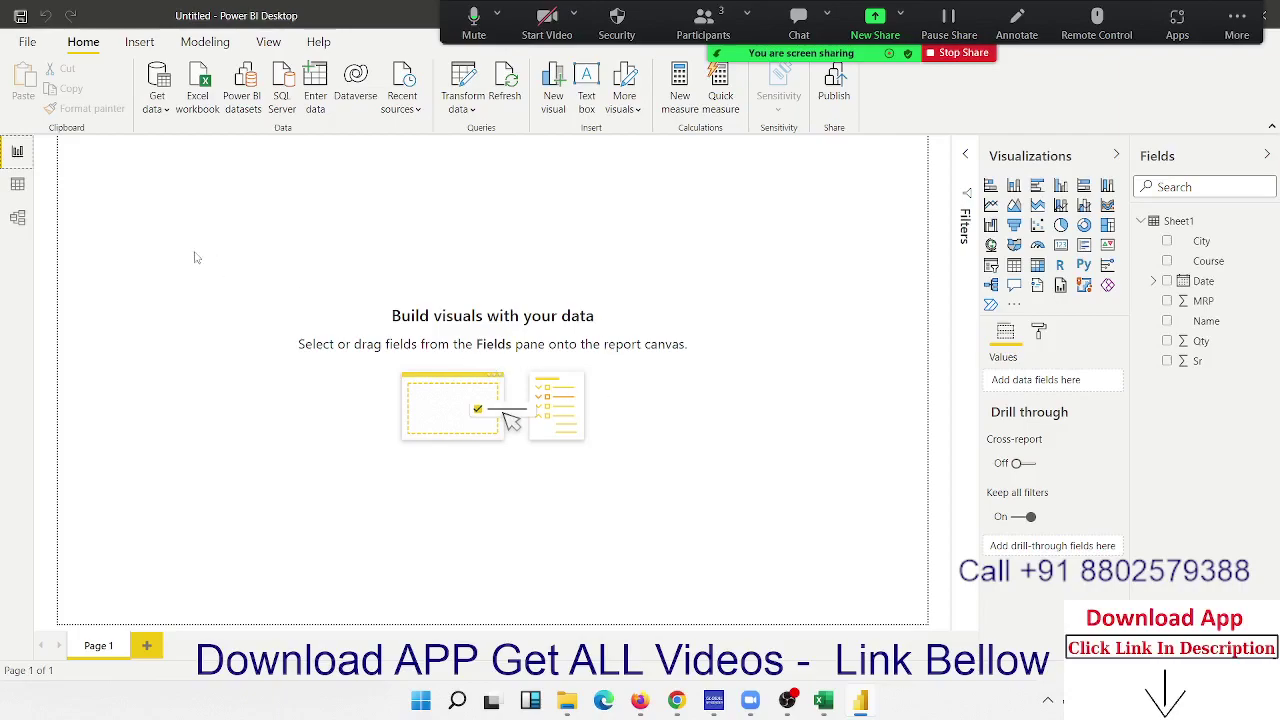
left_click(27, 188)
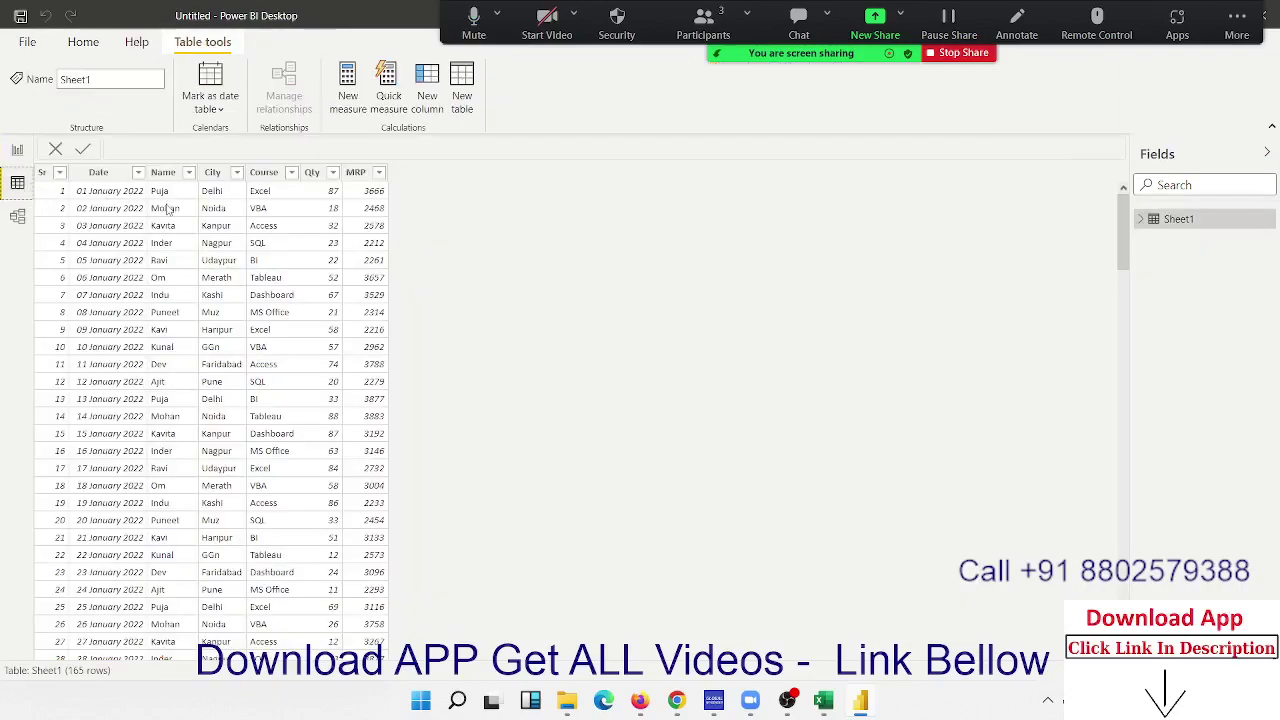
left_click(12, 152)
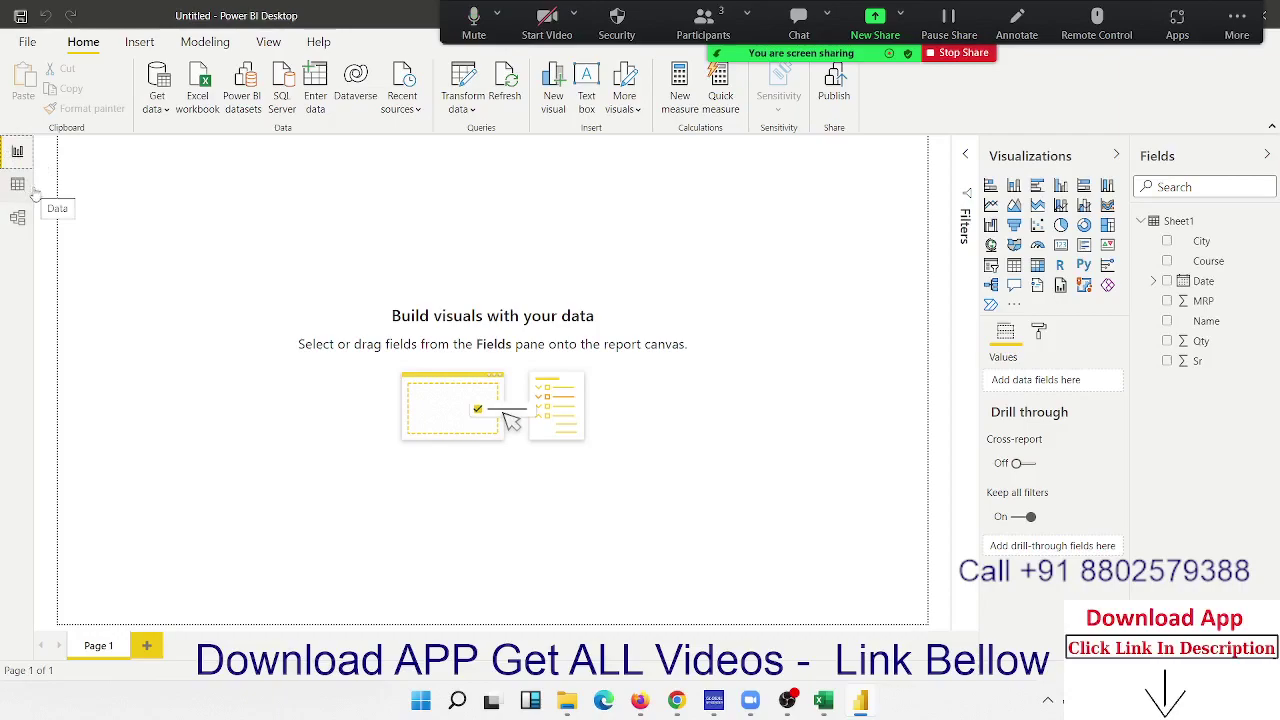
left_click(19, 219)
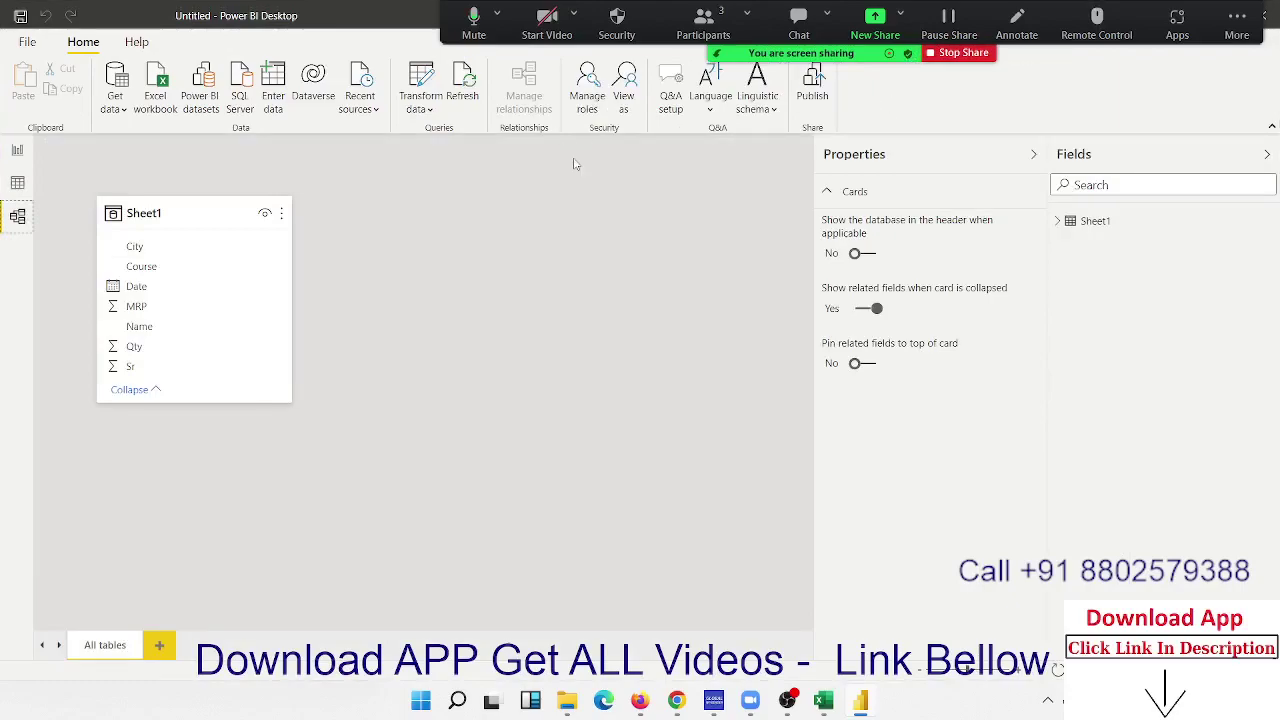
left_click(18, 152)
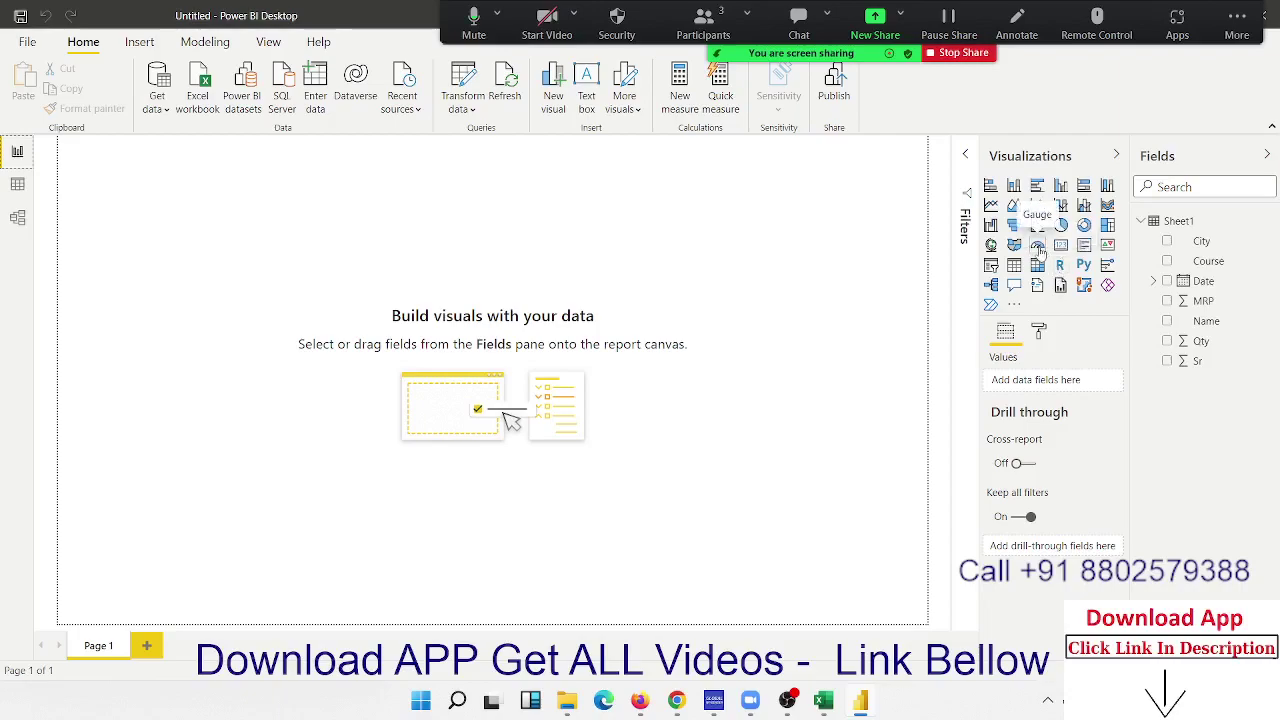
Add a short, wide gauge showing total Qty (8318), then place a second empty gauge
left_click(968, 247)
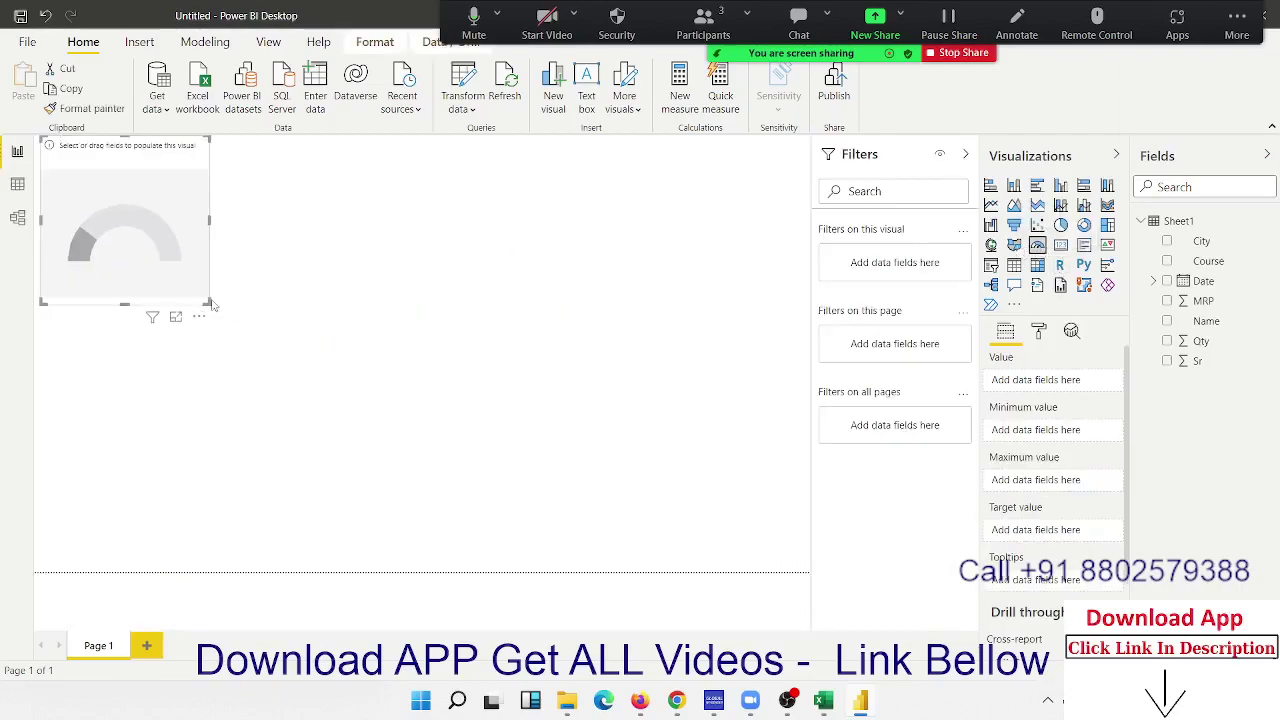
left_click_drag(206, 300, 211, 241)
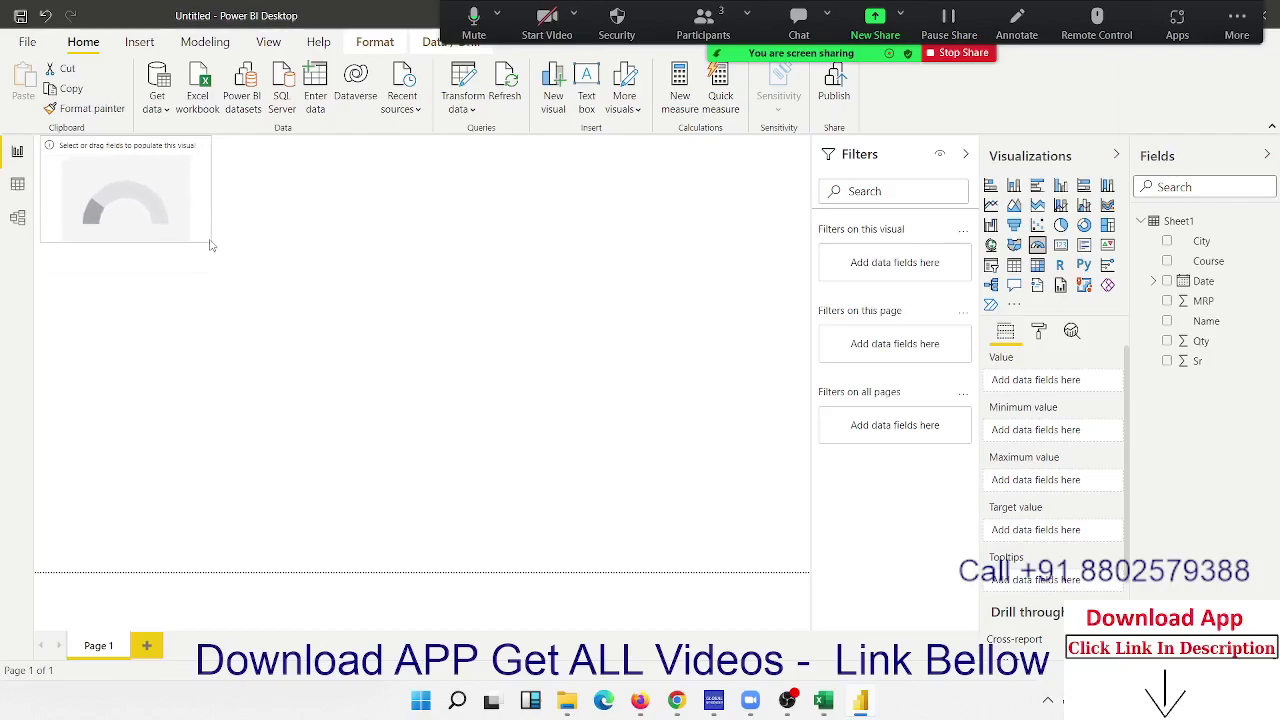
mouse_move(1205, 341)
mouse_move(1210, 347)
left_mouse_down()
mouse_move(112, 214)
mouse_move(152, 211)
left_mouse_up()
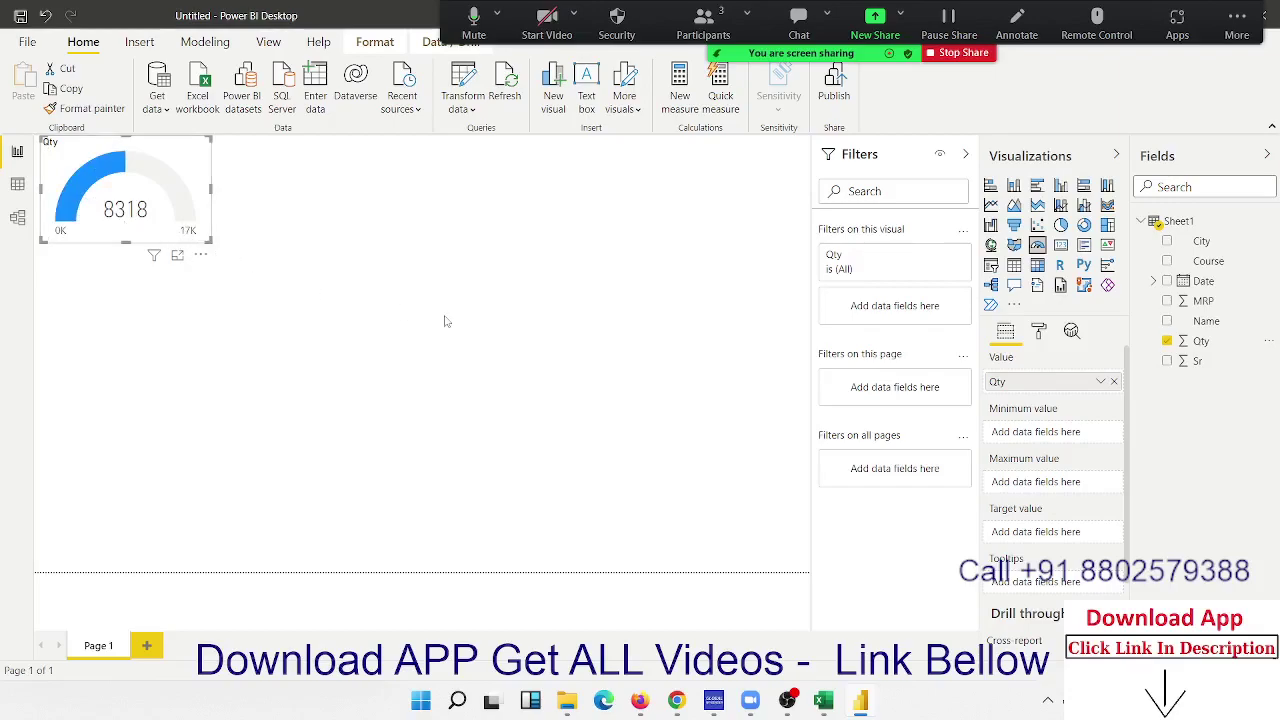
left_click(287, 293)
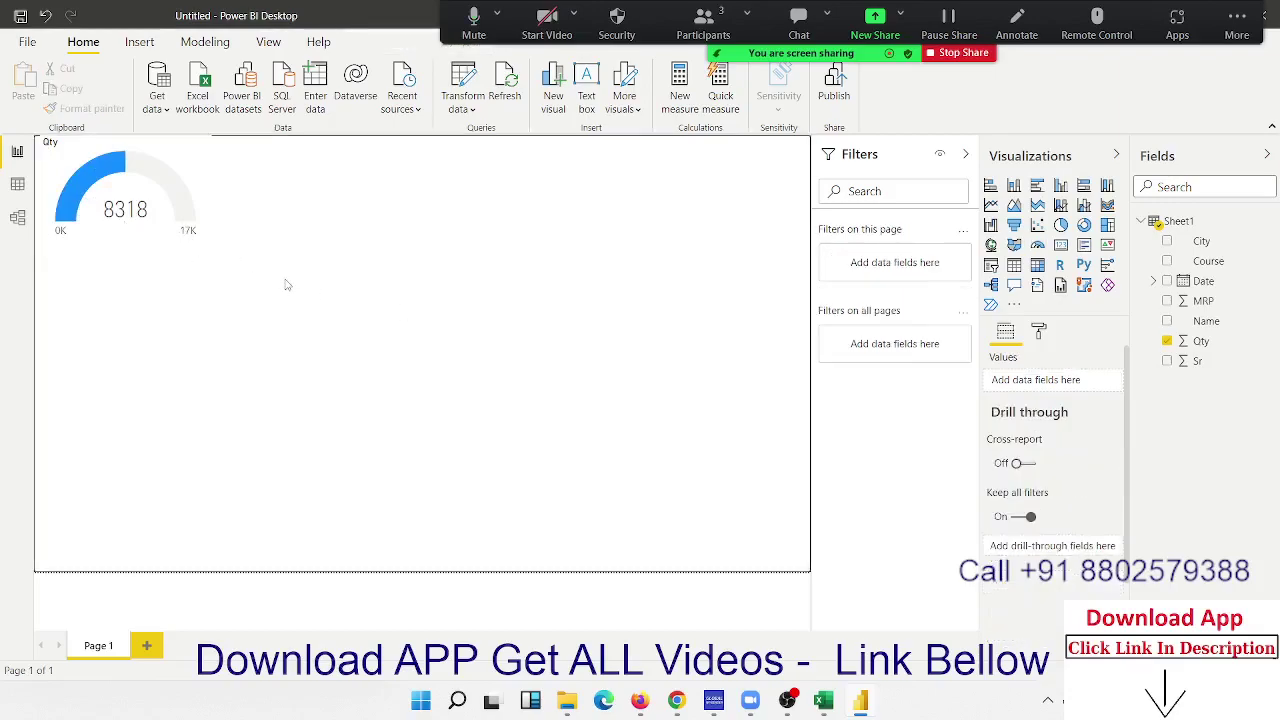
left_click(1037, 246)
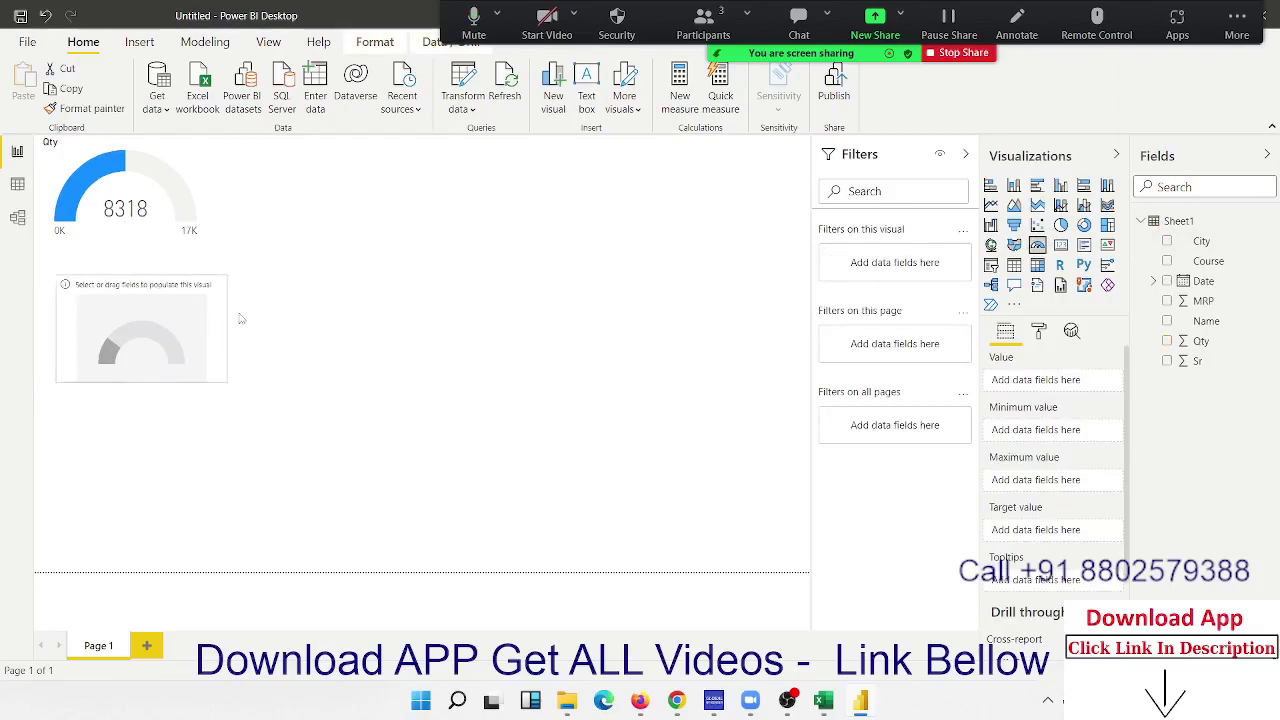
Move the empty gauge top-right to show MRP (494K), then check the Qty and MRP columns
left_click_drag(196, 316, 778, 177)
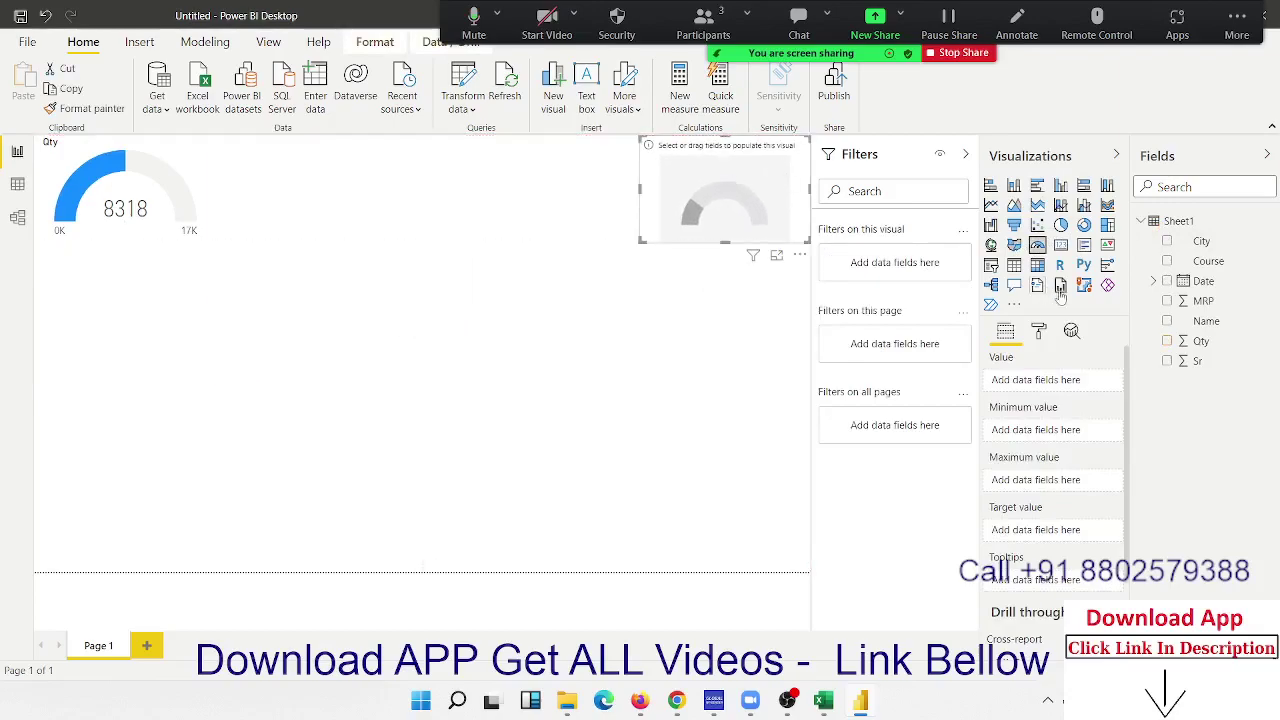
left_click_drag(1203, 301, 705, 226)
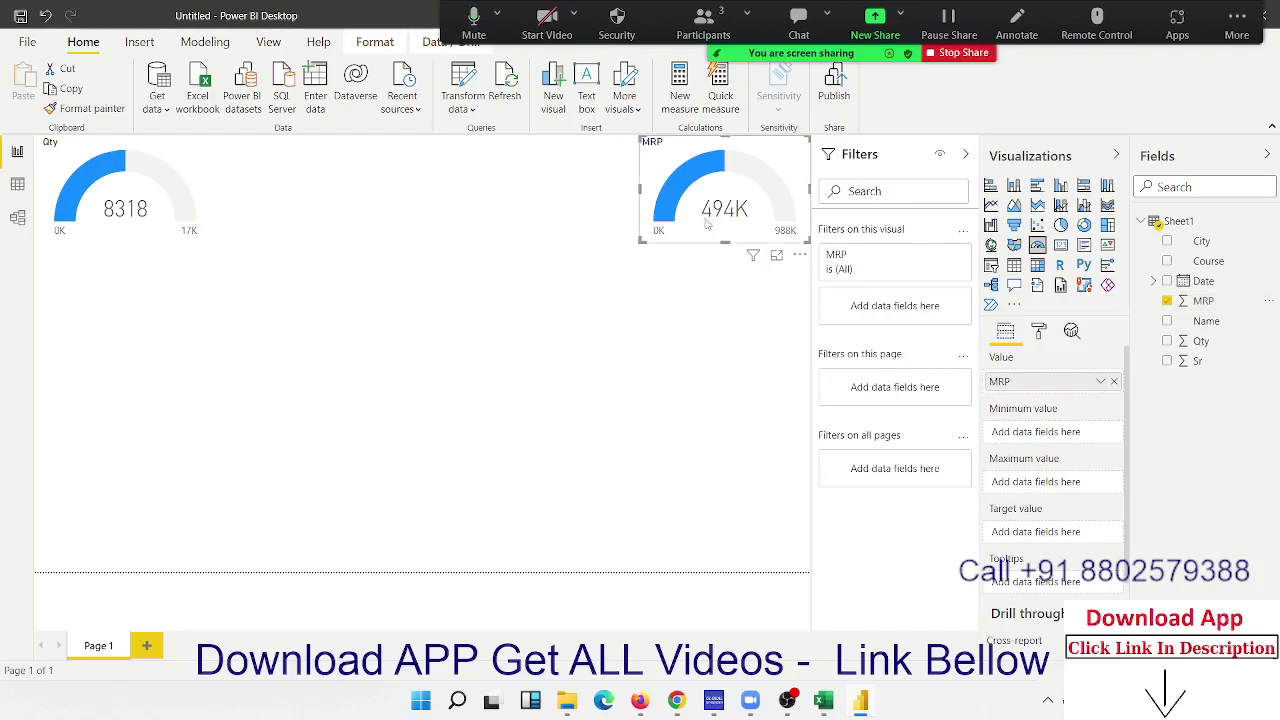
left_click(17, 182)
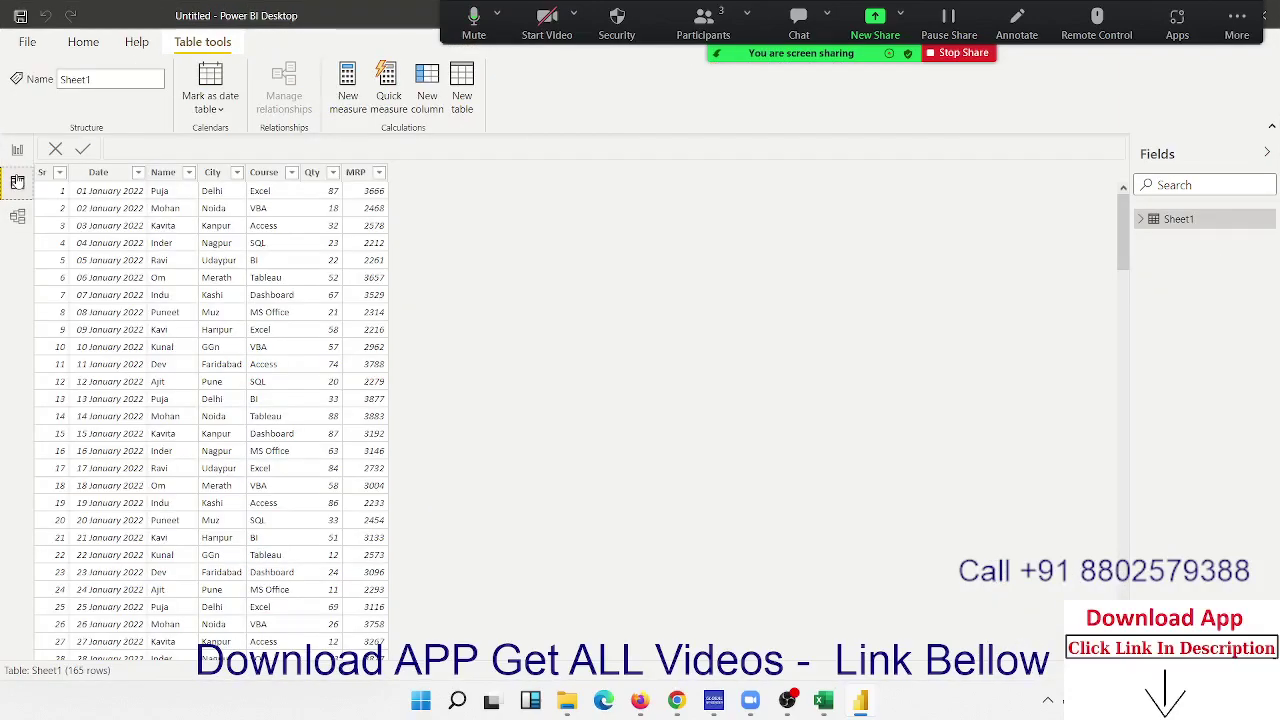
left_click(324, 194)
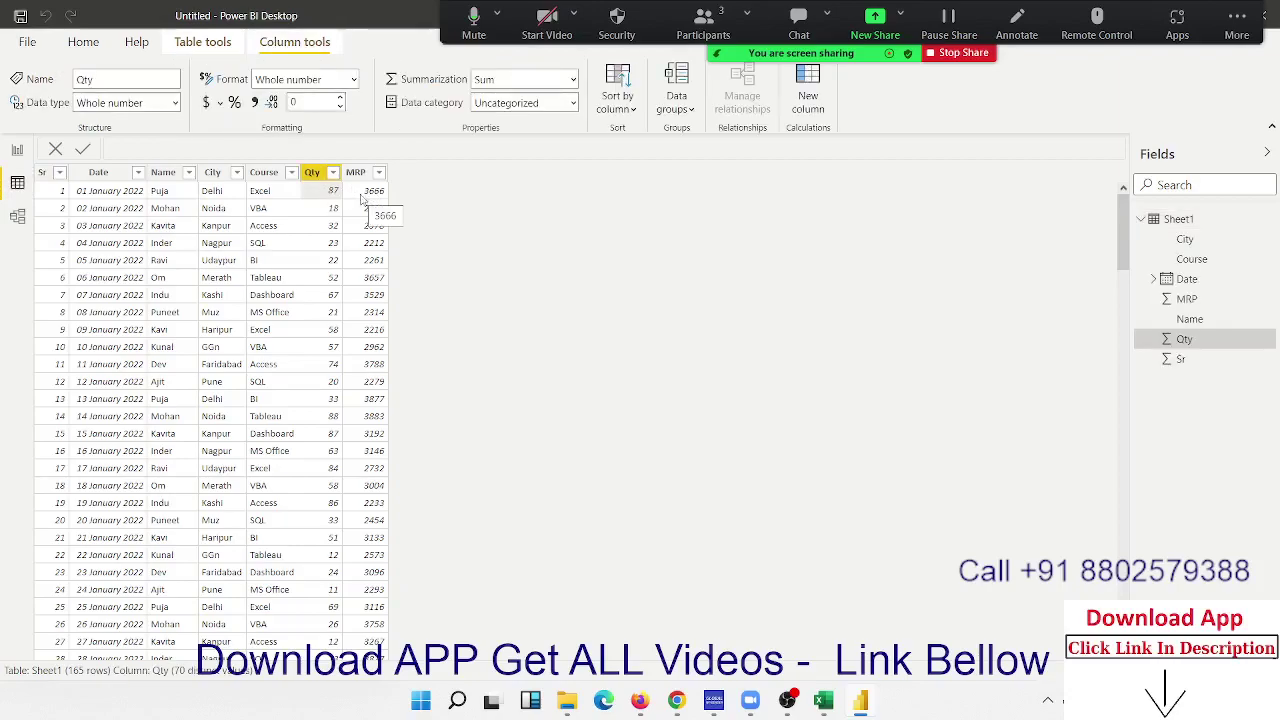
left_click(360, 200)
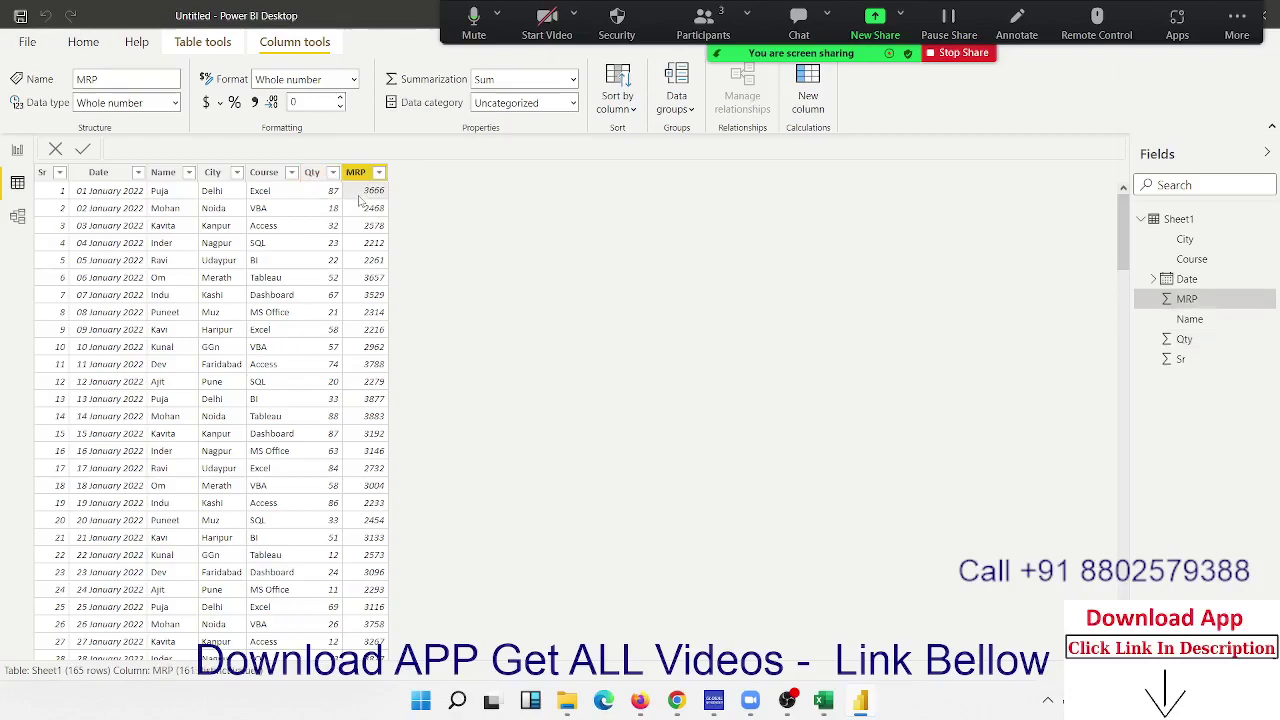
left_click(17, 151)
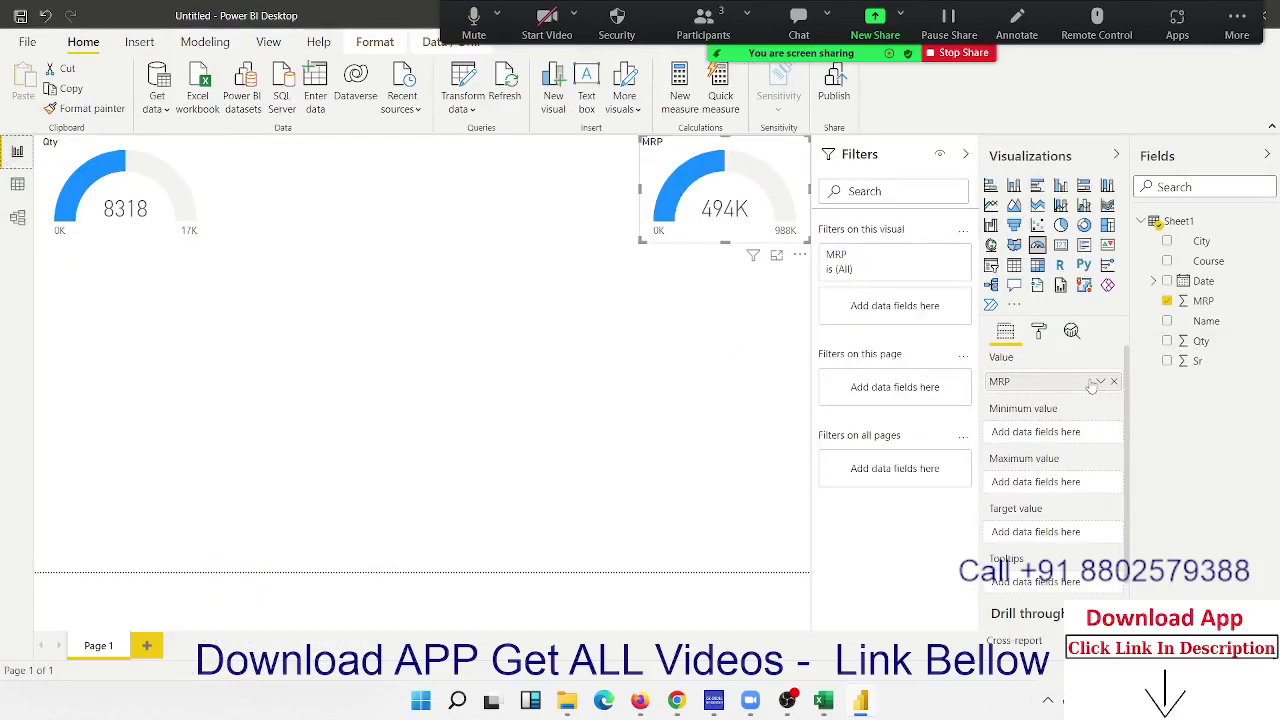
Change the MRP gauge's summarisation from Sum to Average, now showing 3.00K
left_click(1100, 381)
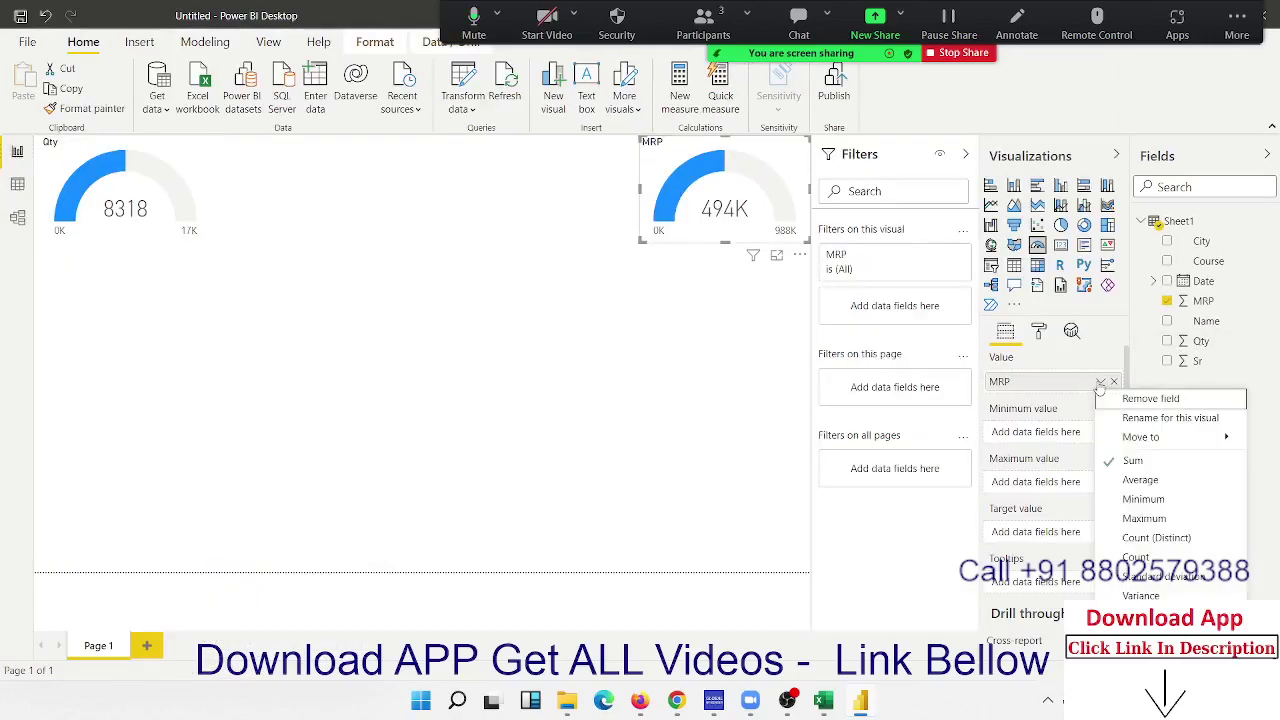
left_click(1122, 481)
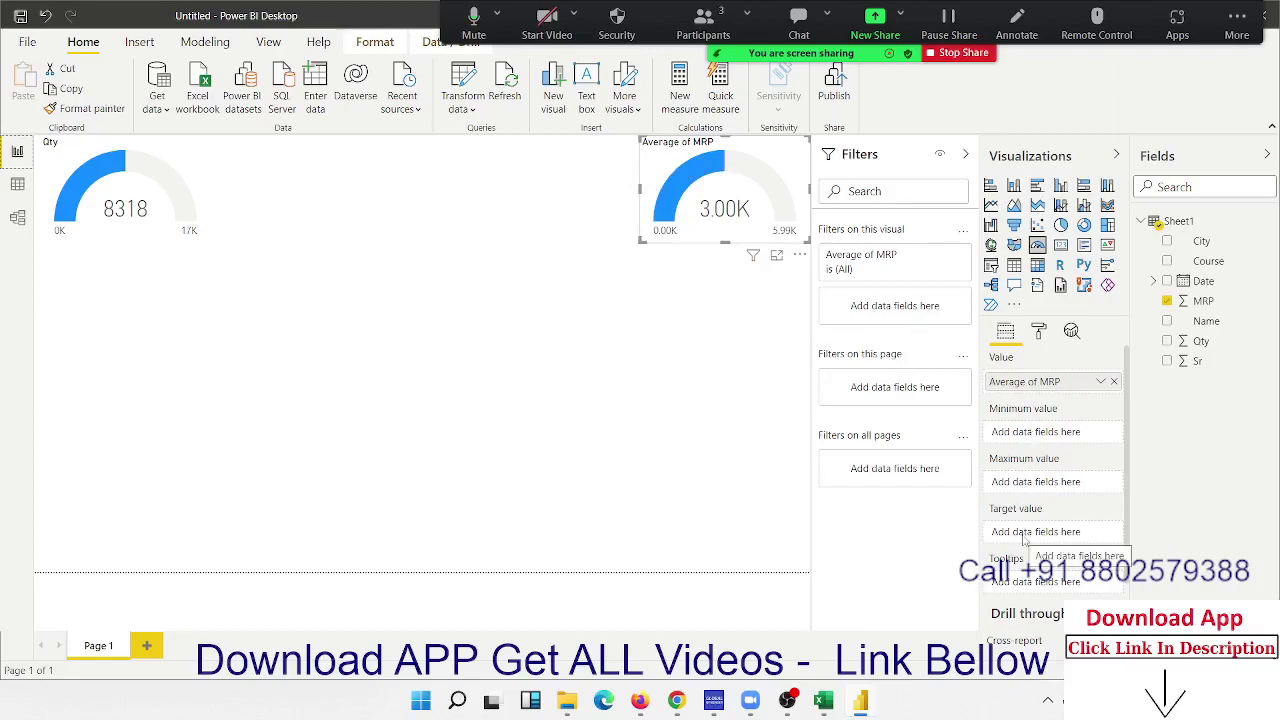
left_click(604, 395)
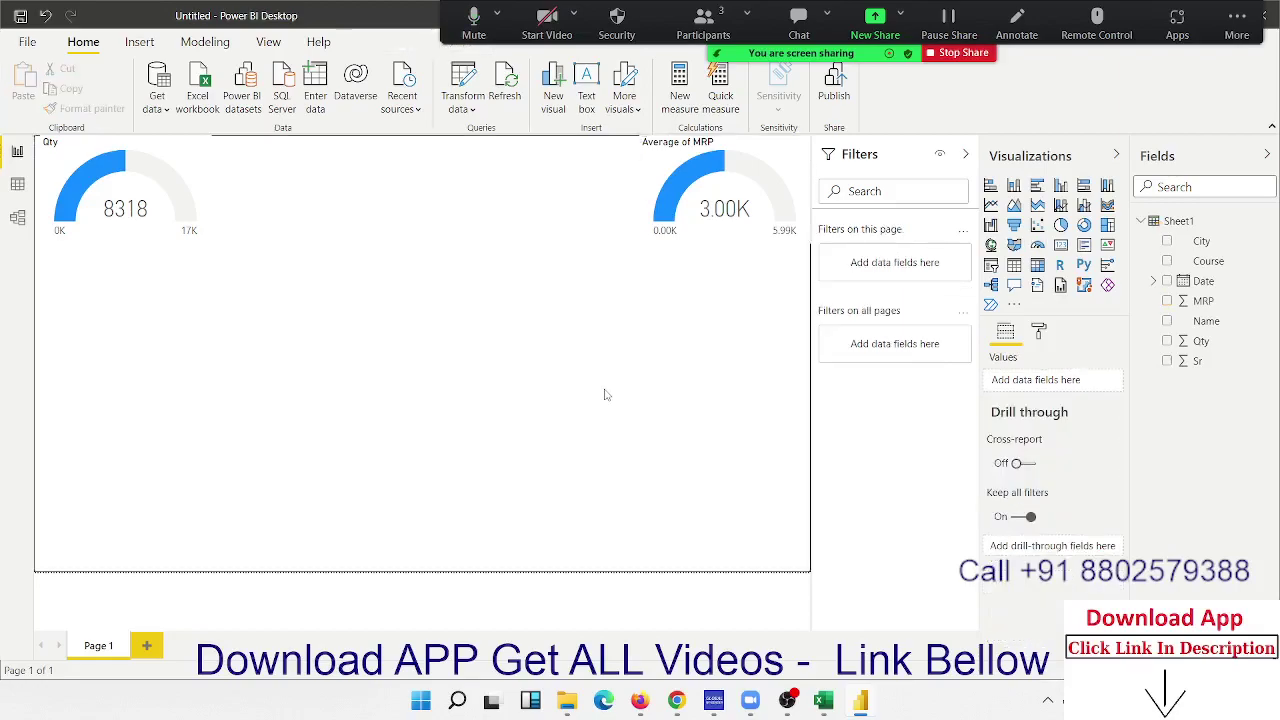
left_click(700, 200)
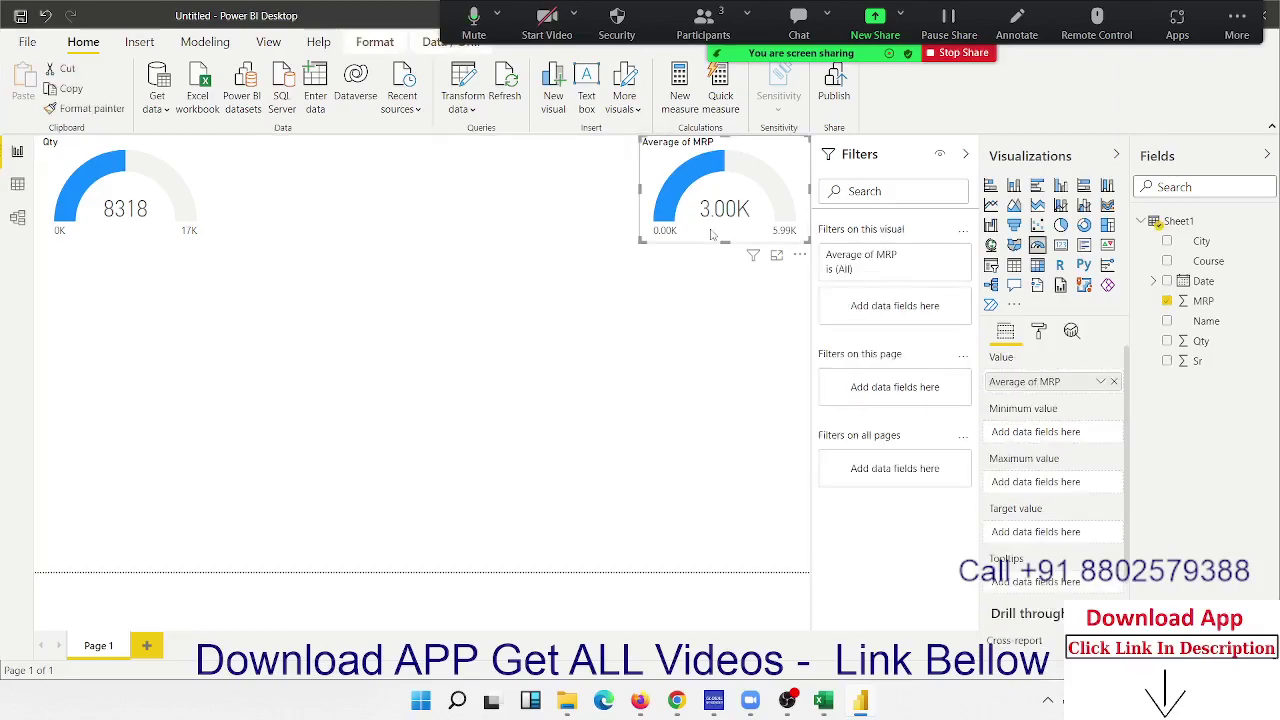
Set the Average of MRP gauge's data colour fill to crimson red
left_click(1039, 333)
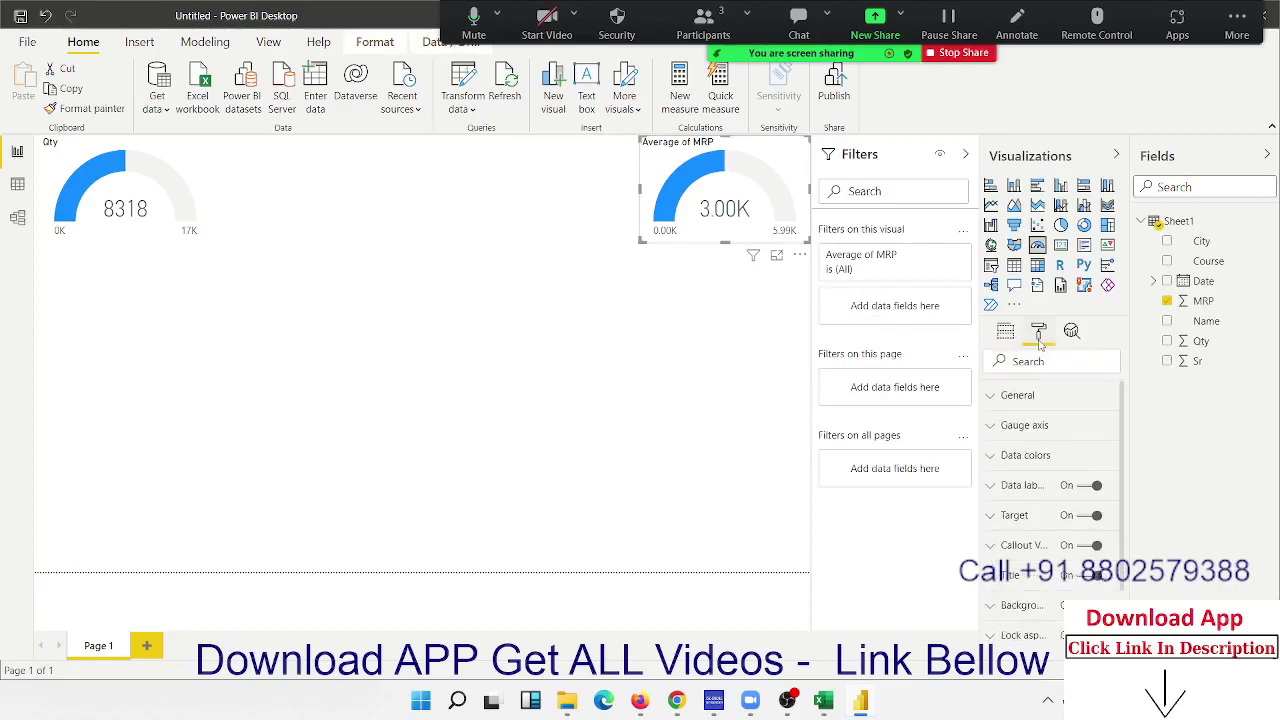
left_click(1026, 458)
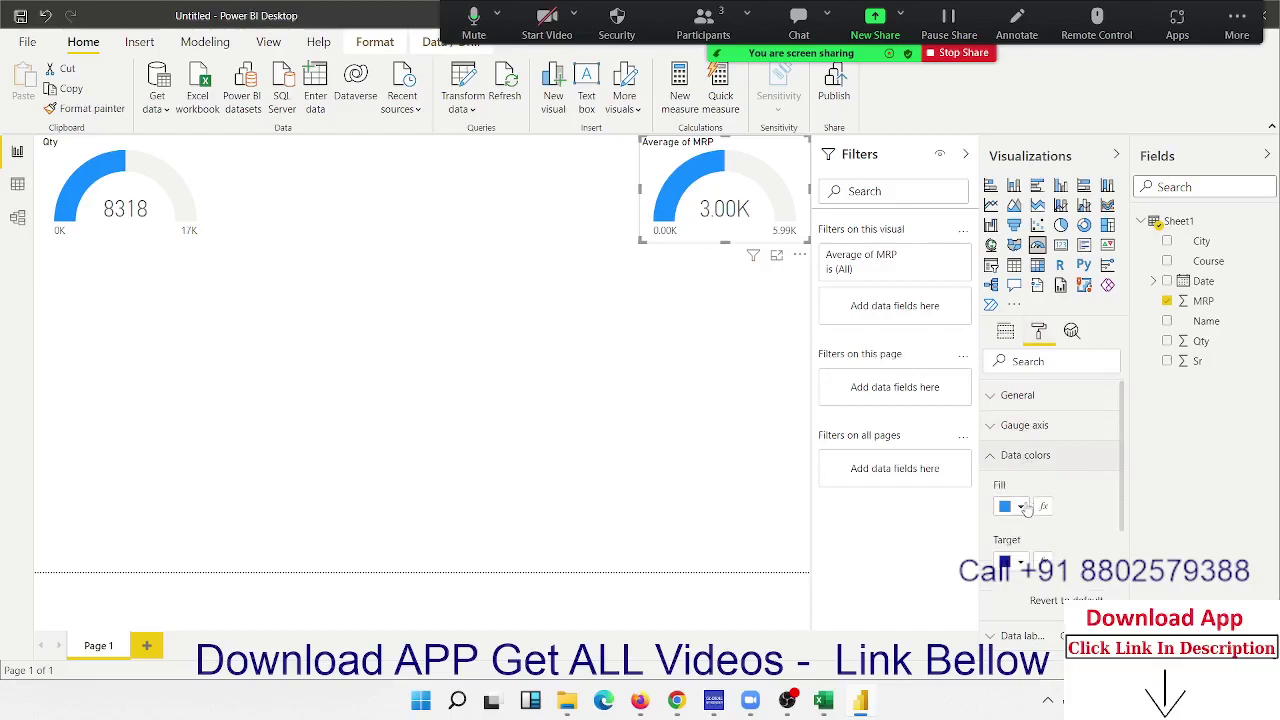
left_click(1022, 507)
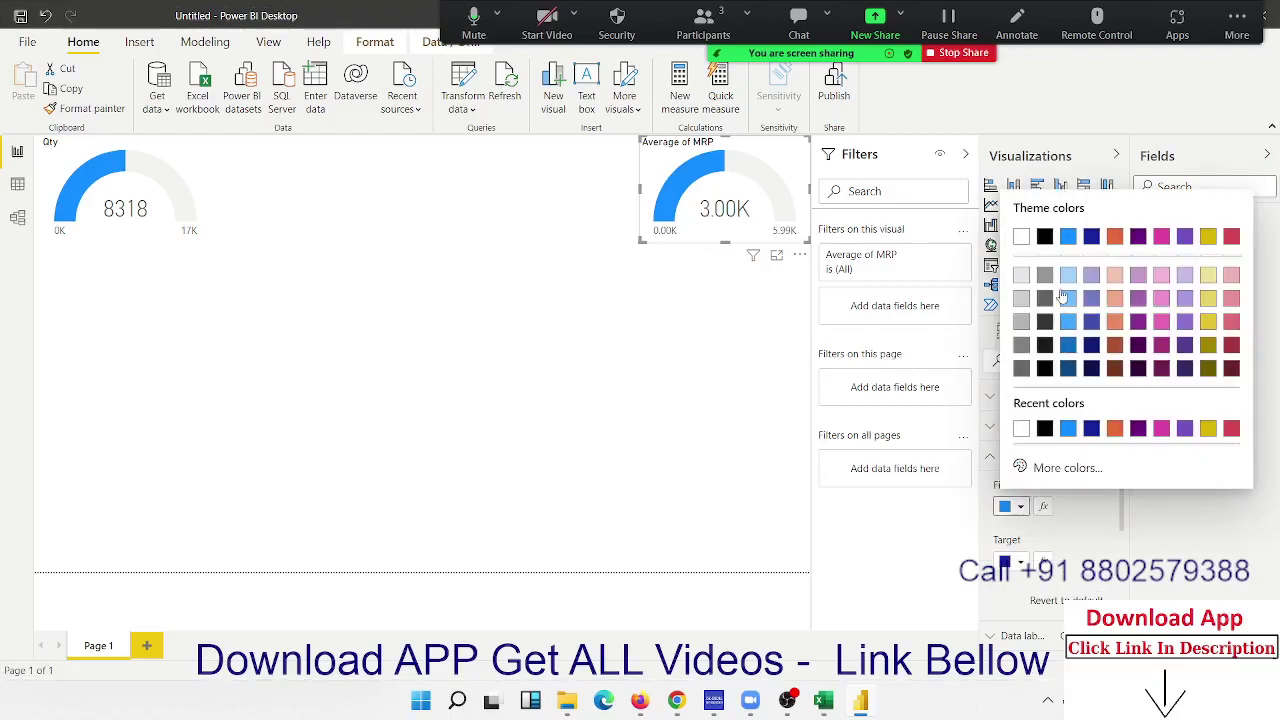
left_click(1232, 429)
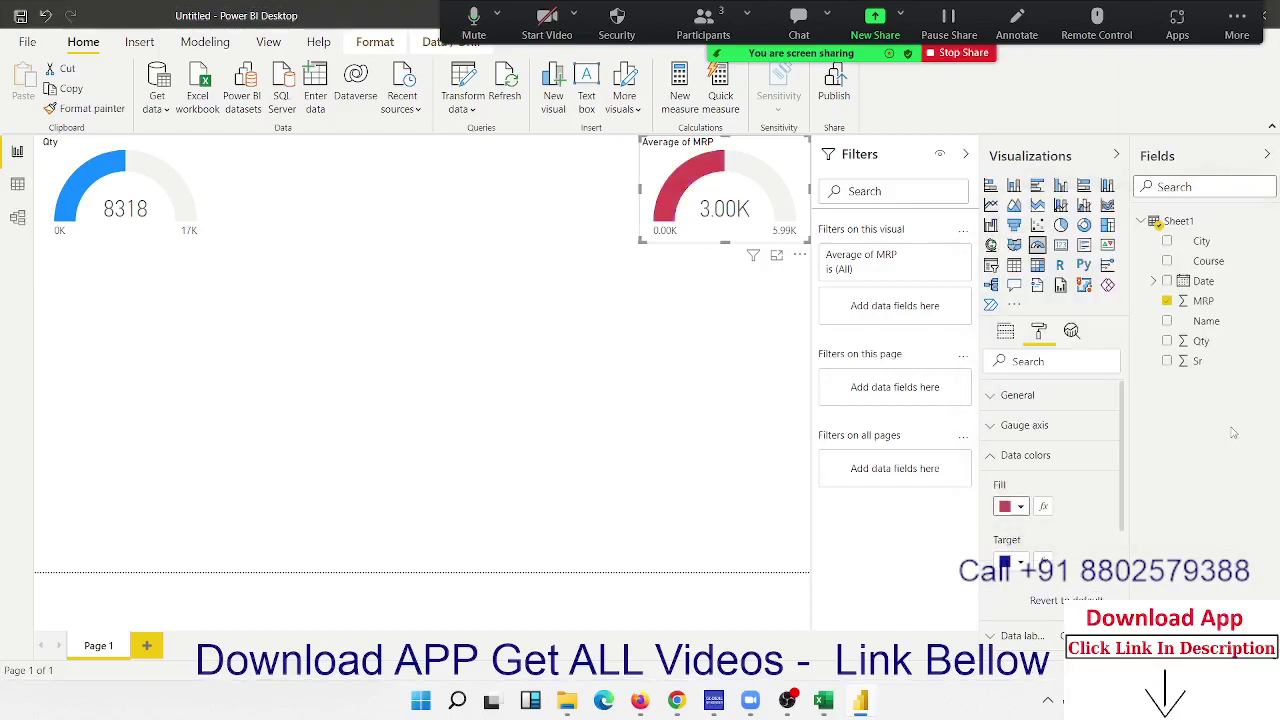
Give the Qty gauge a bright green #20FF10 fill using the custom colour picker
left_click(179, 225)
left_click(1022, 507)
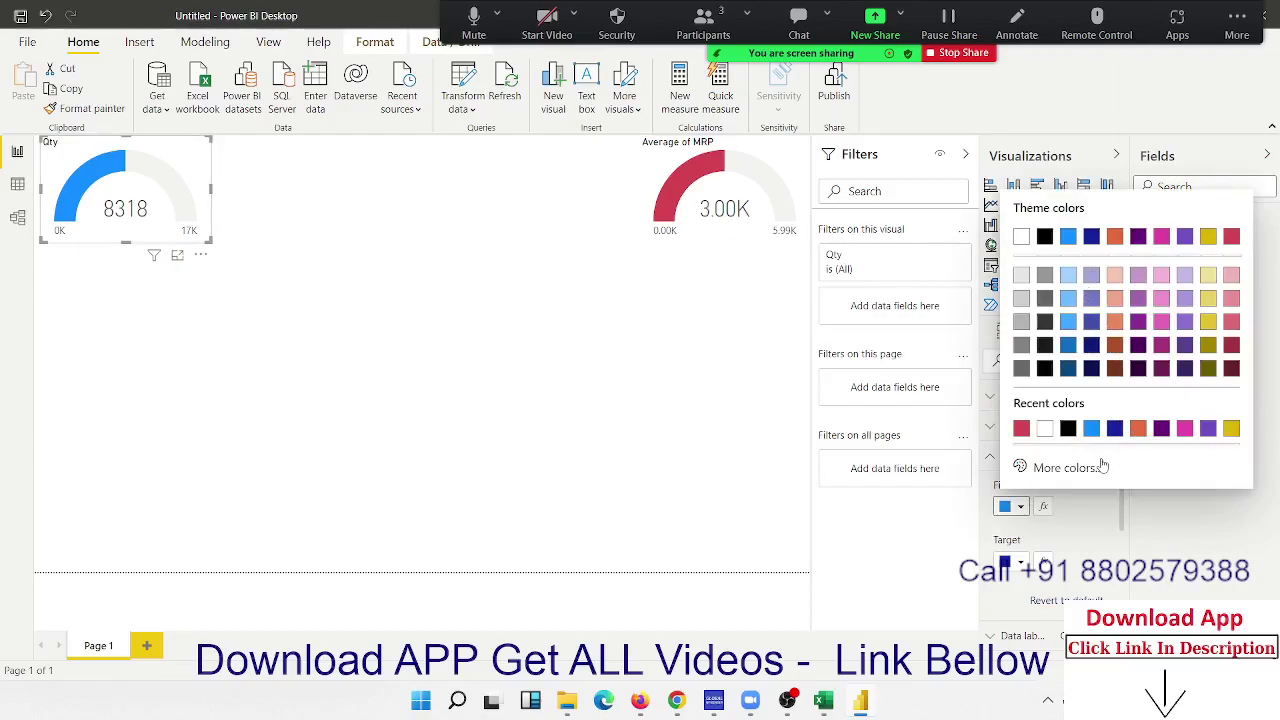
left_click(1065, 467)
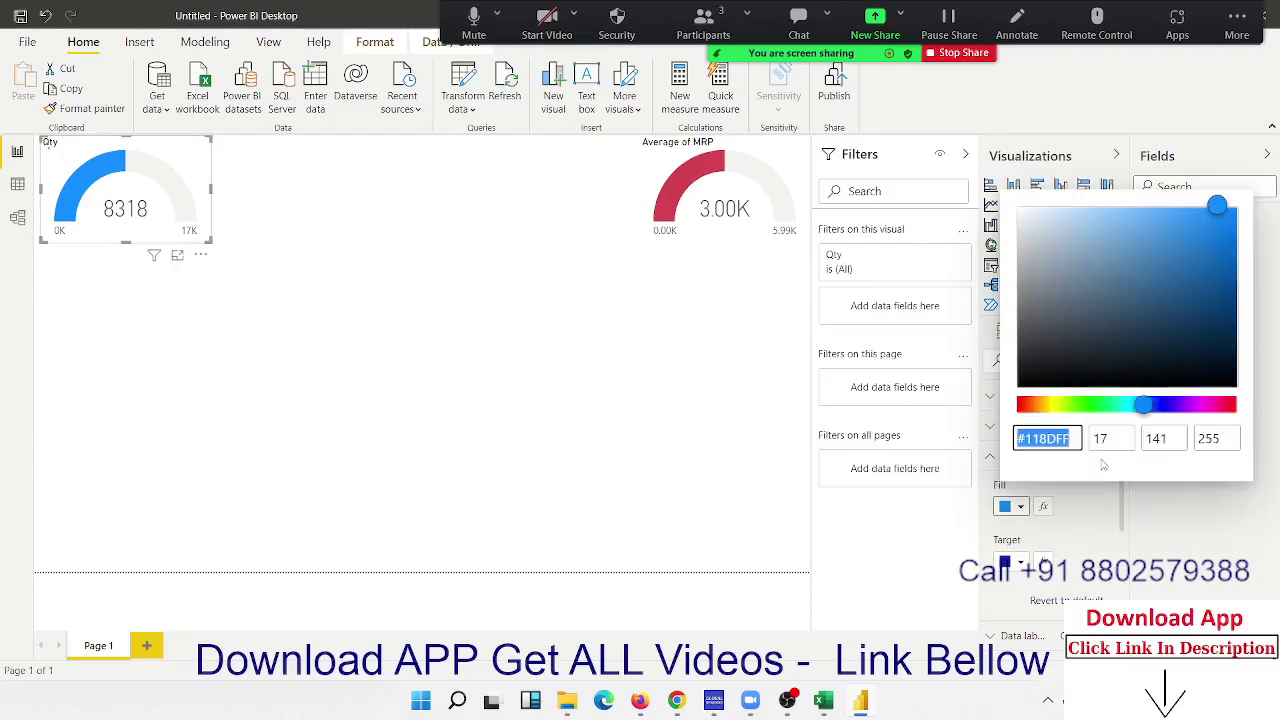
left_click(1086, 404)
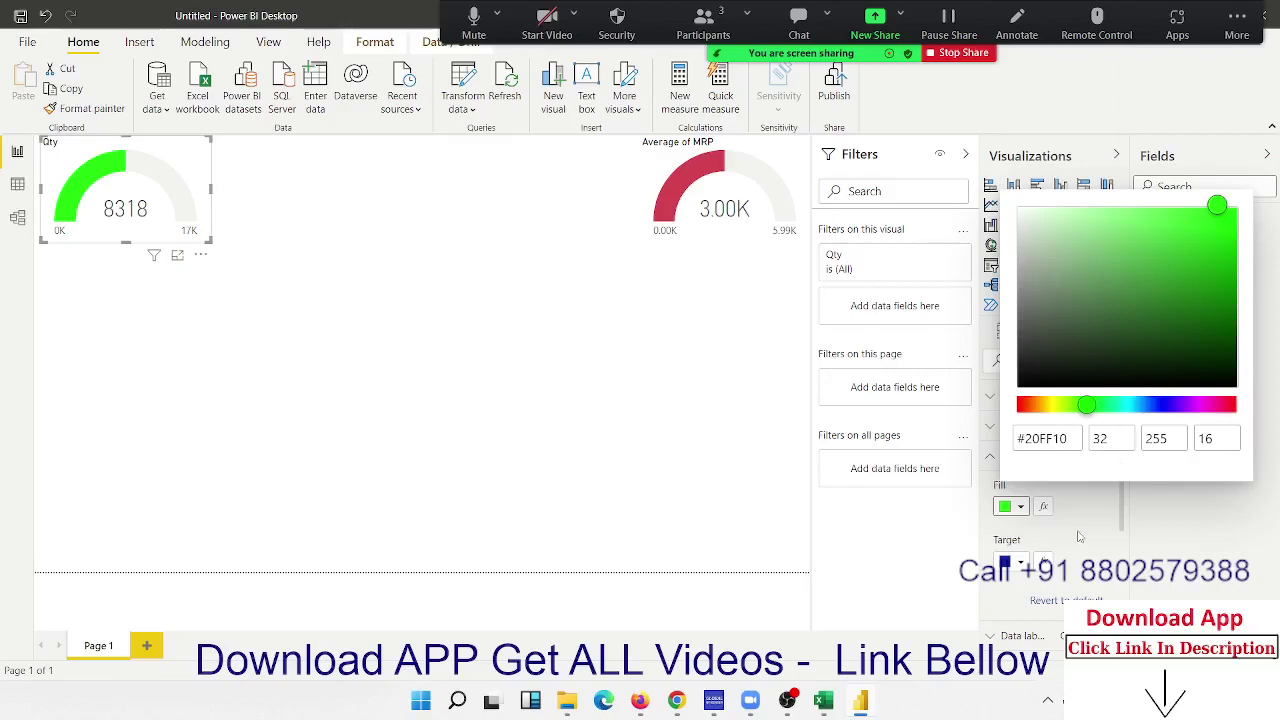
left_click(1078, 533)
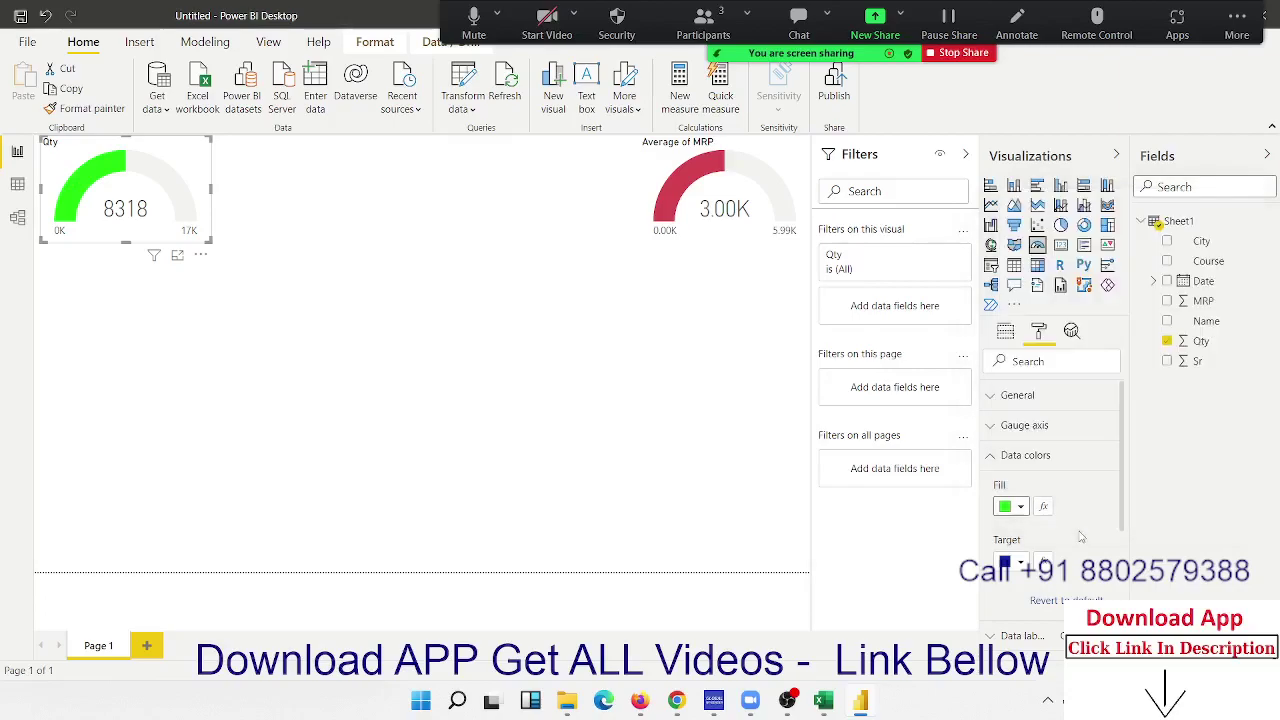
left_click(179, 322)
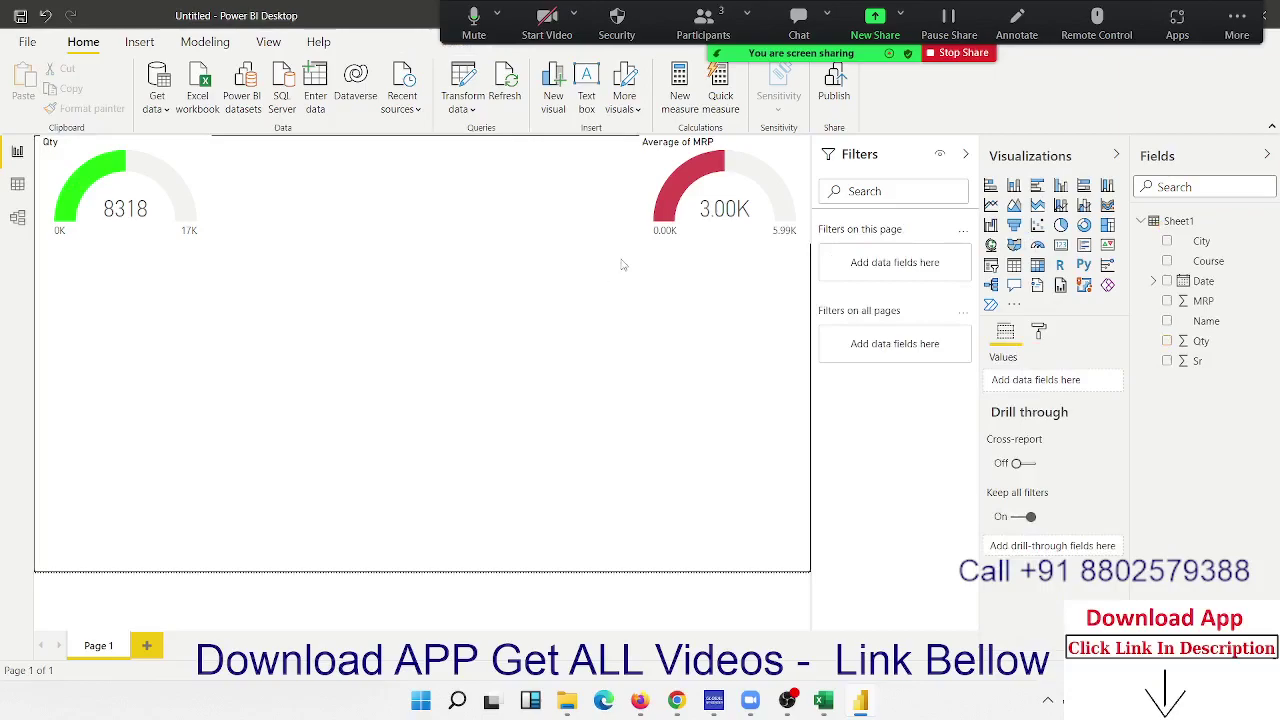
Insert a text box and position it at the top between the two gauges
left_click(139, 42)
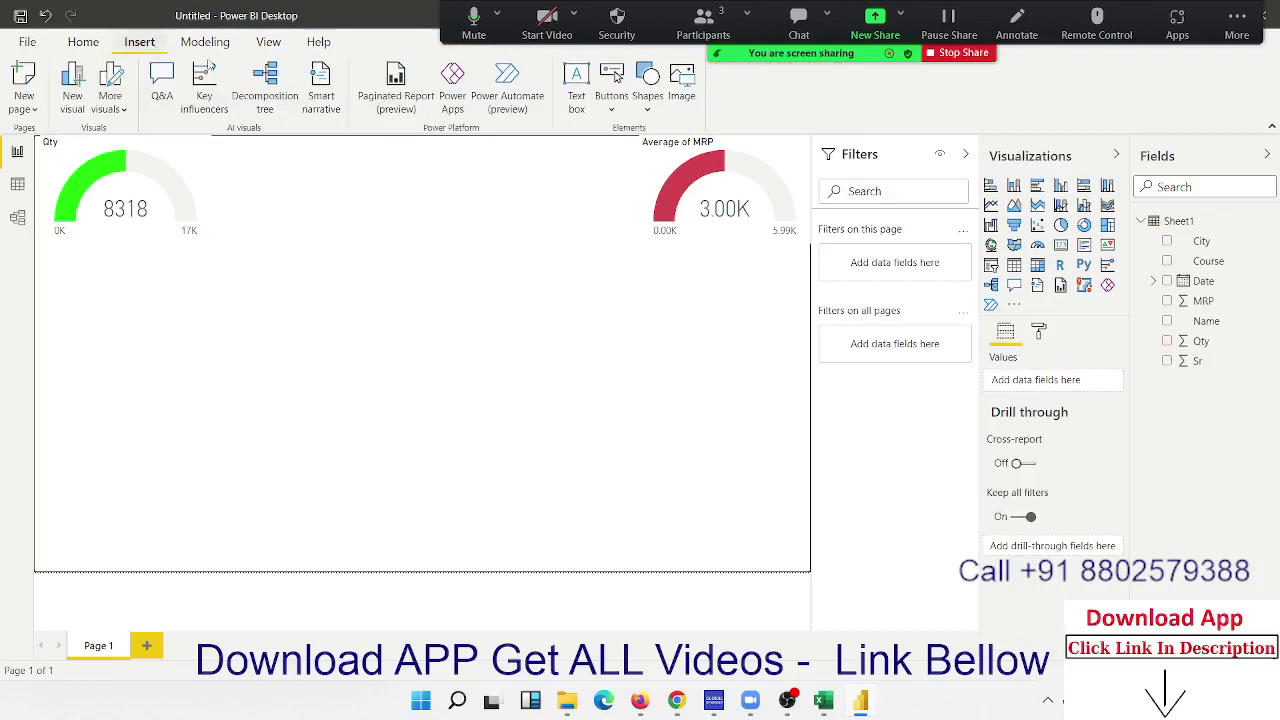
left_click(610, 105)
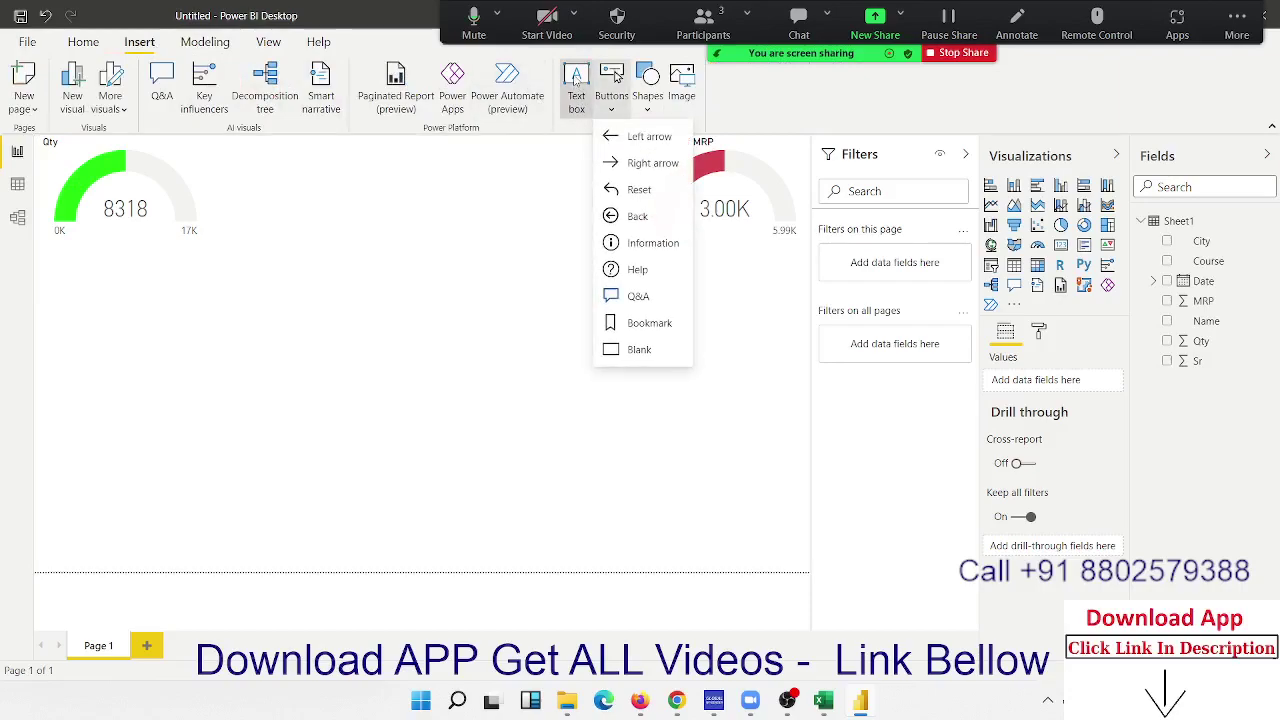
left_click(577, 88)
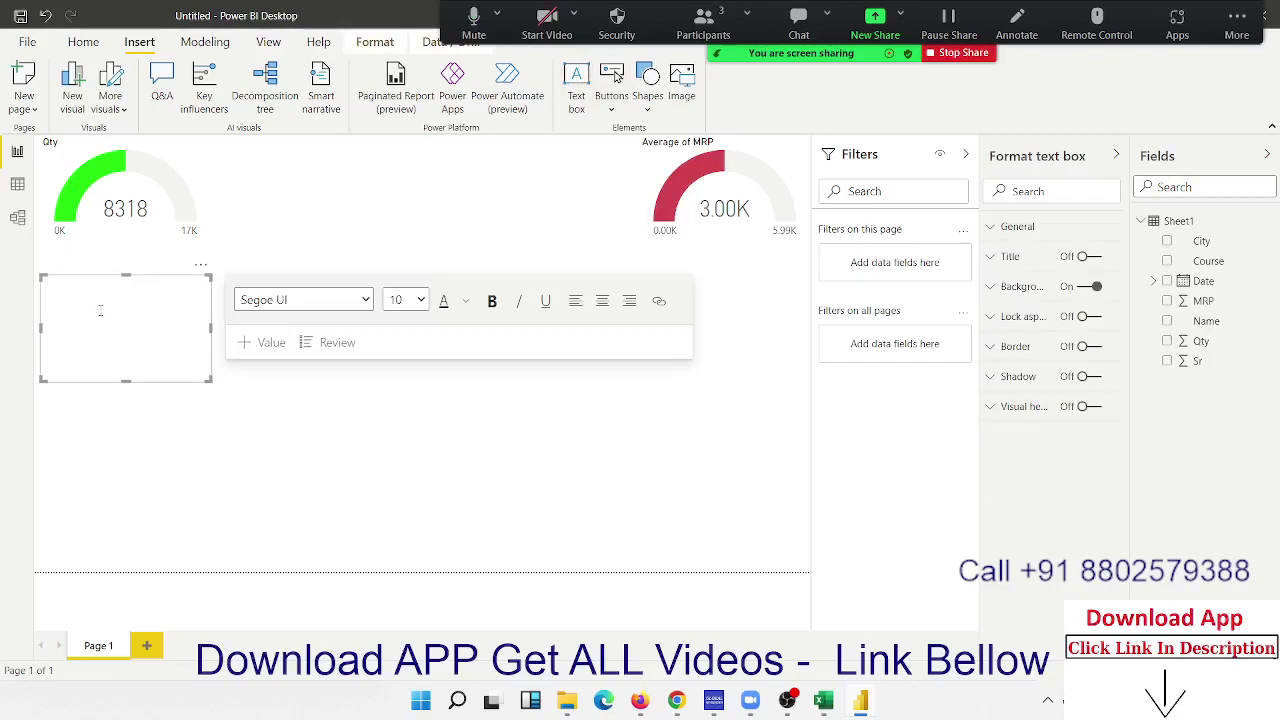
left_click_drag(94, 280, 306, 142)
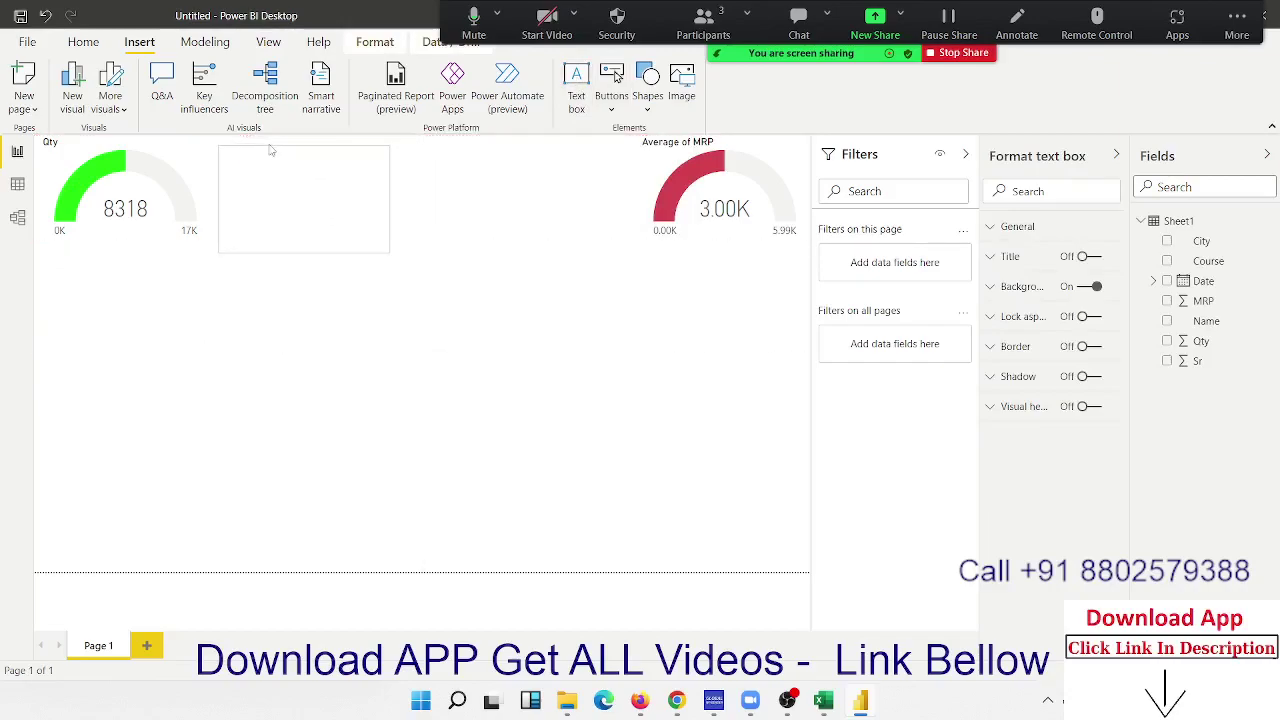
left_click_drag(300, 145, 278, 143)
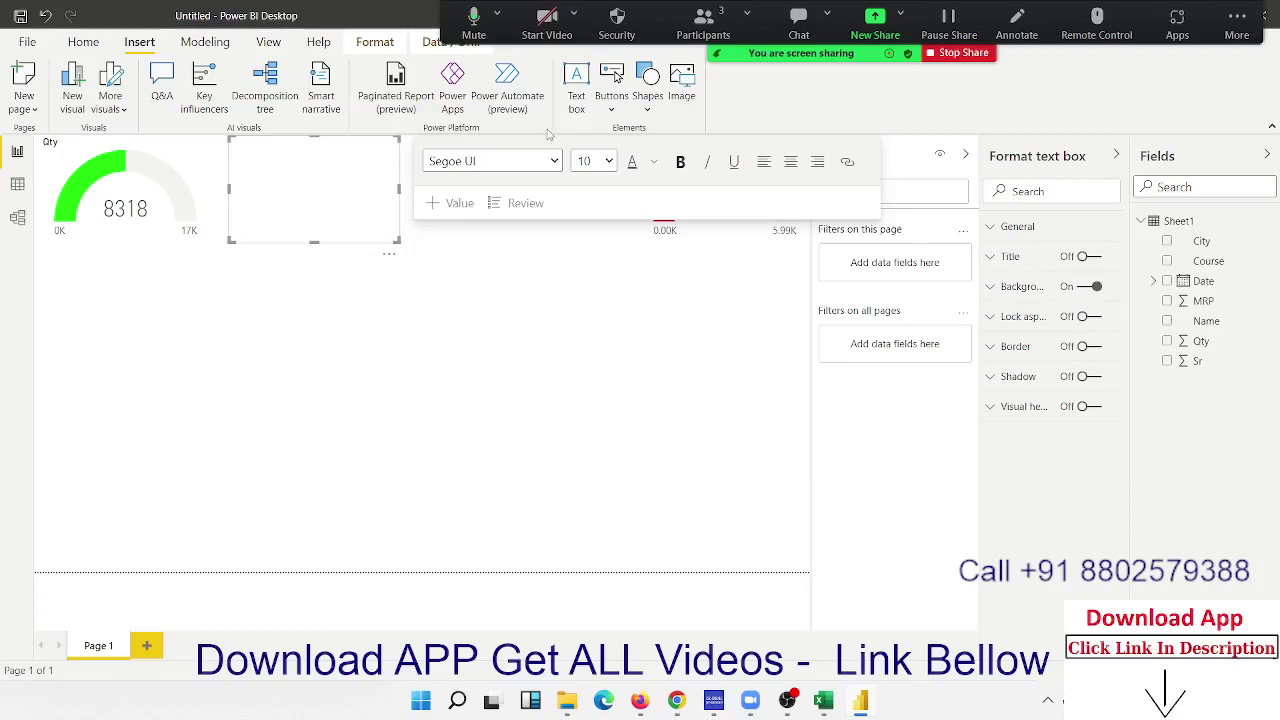
Type the title 'Report -Jul-2022' at font size 32
left_click(369, 197)
left_click(588, 167)
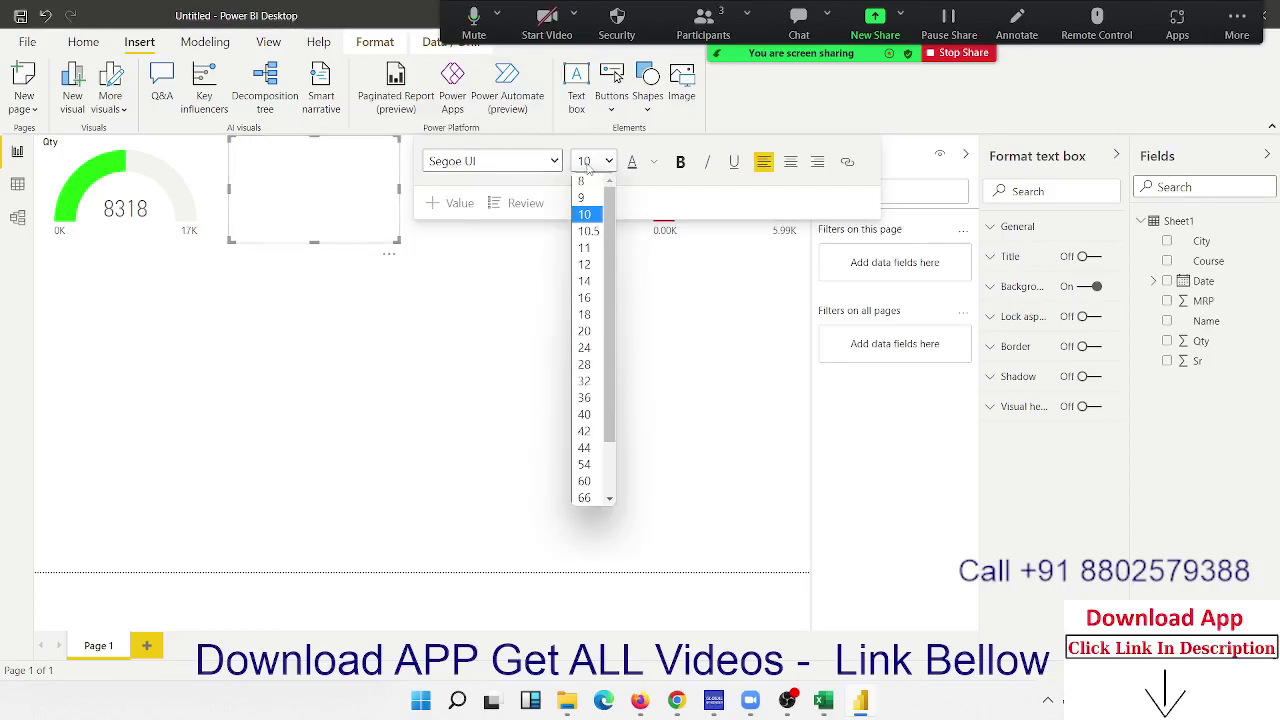
left_click(586, 381)
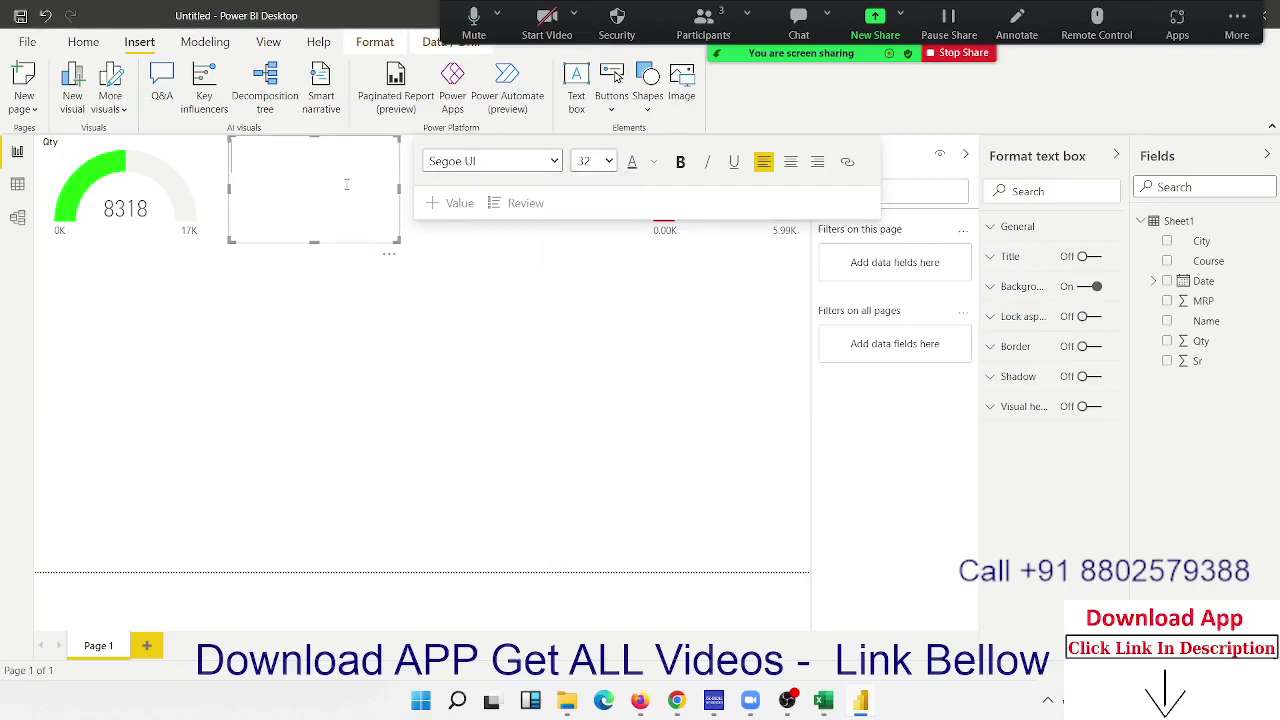
type("Rep")
type("ort -")
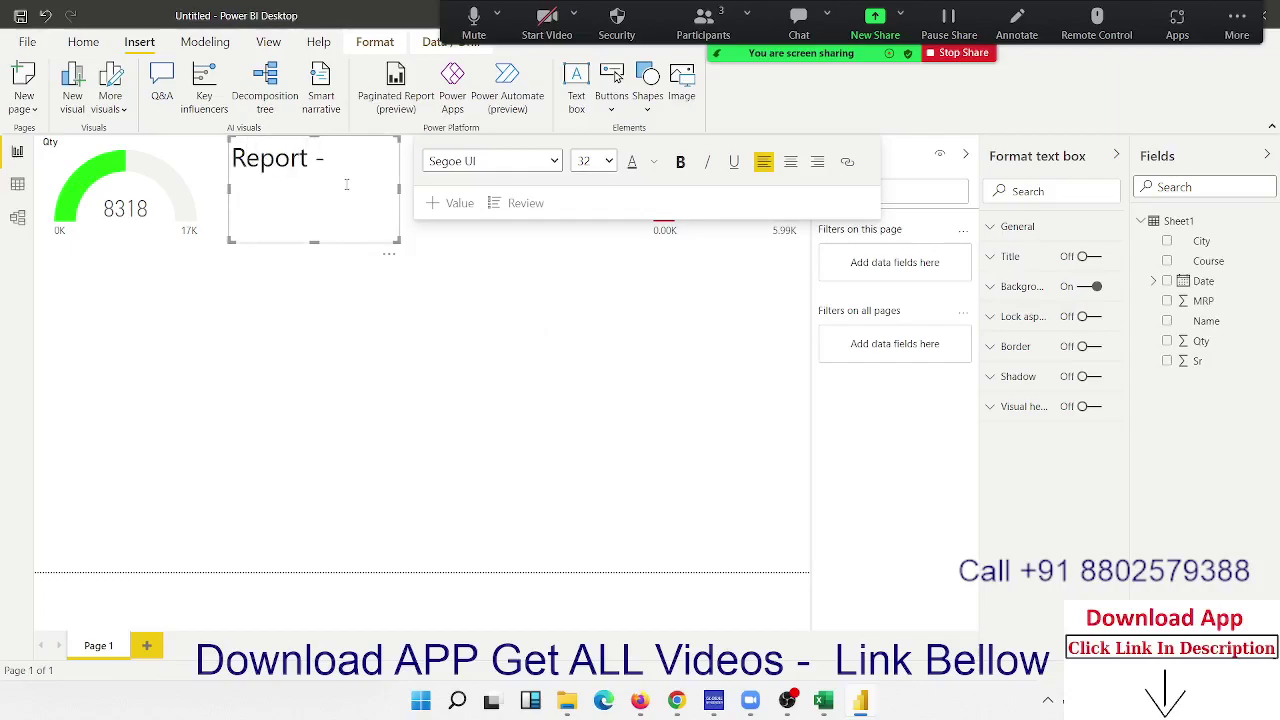
type("Jul-2")
type("022")
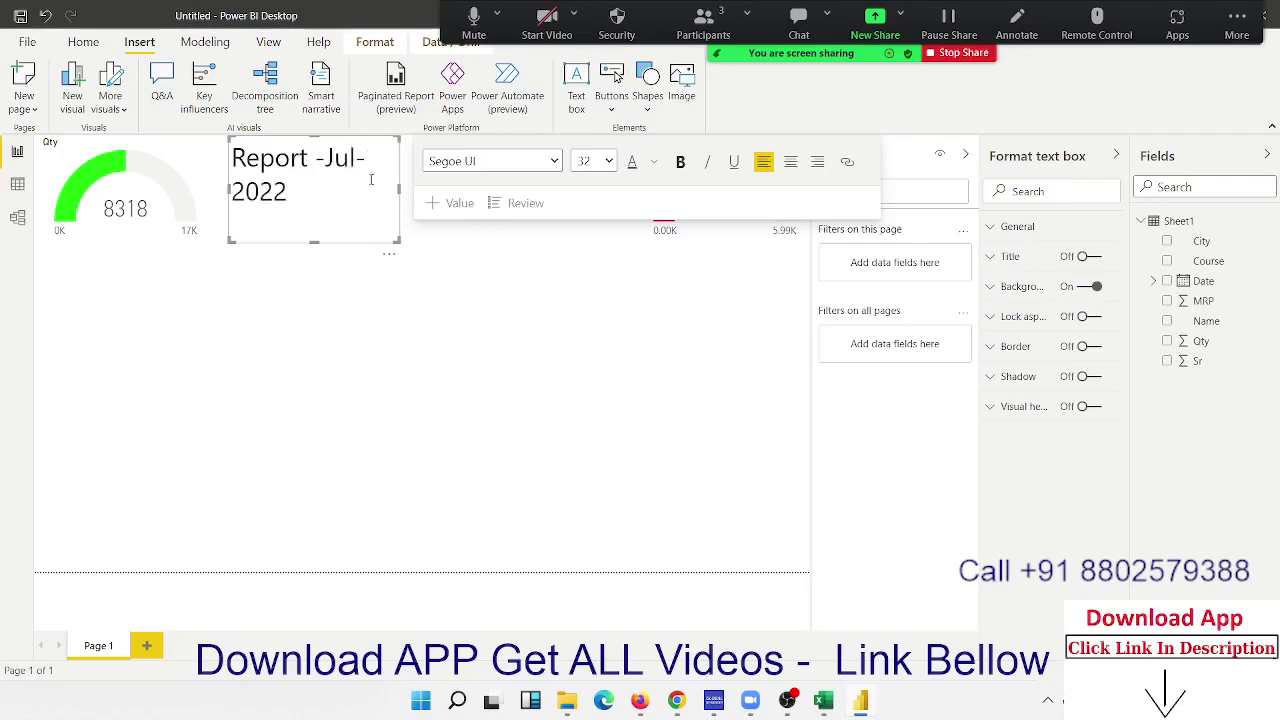
Make 2022 bold, colour the whole title blue, and underline it
left_click_drag(289, 200, 231, 190)
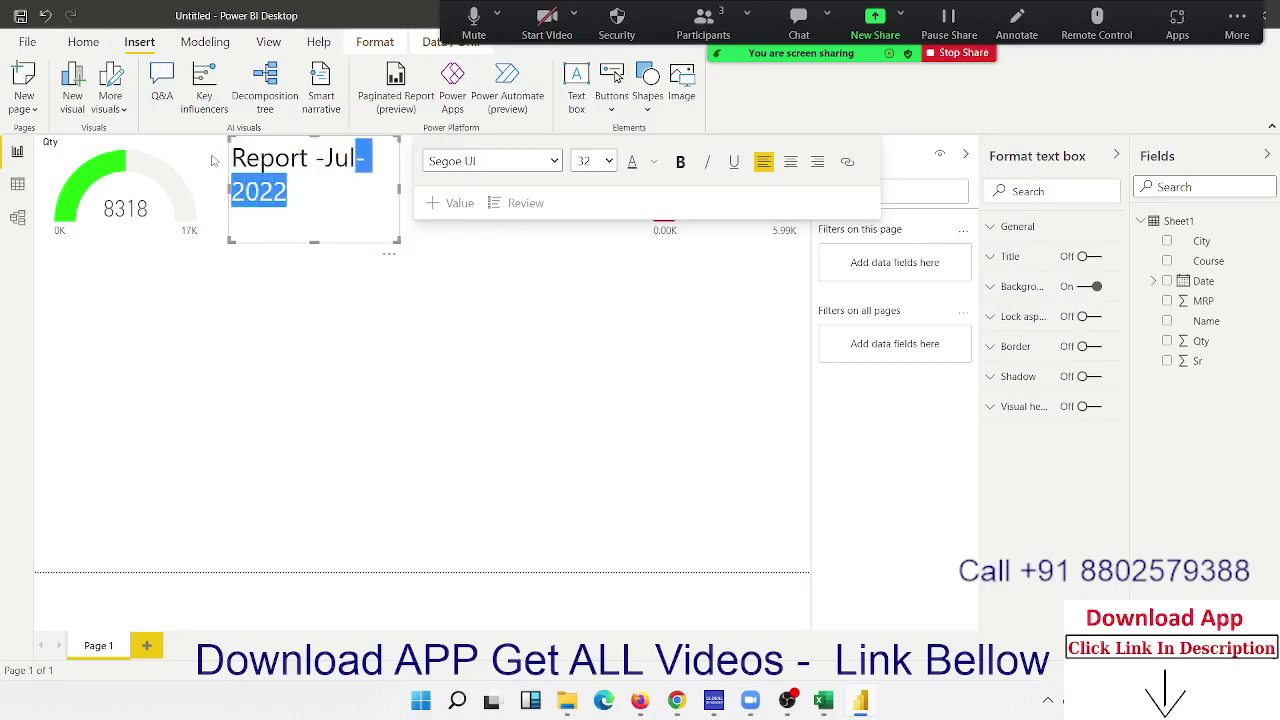
left_click(678, 168)
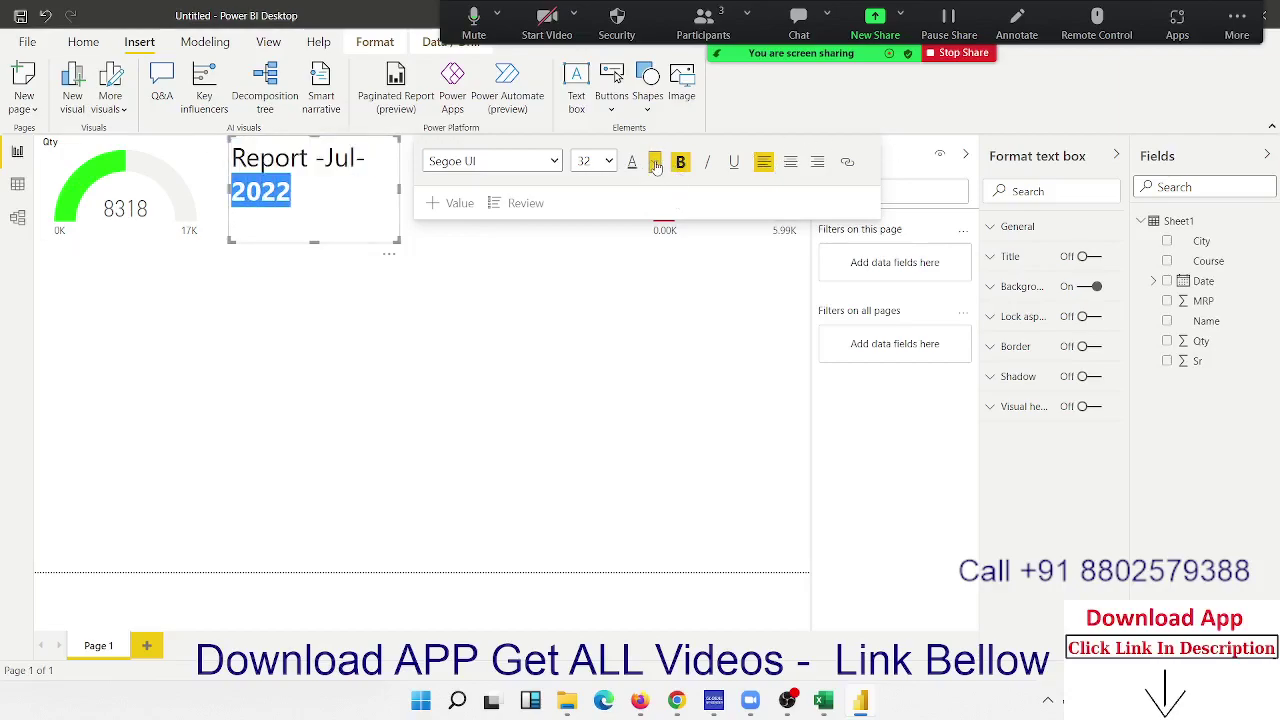
left_click(653, 164)
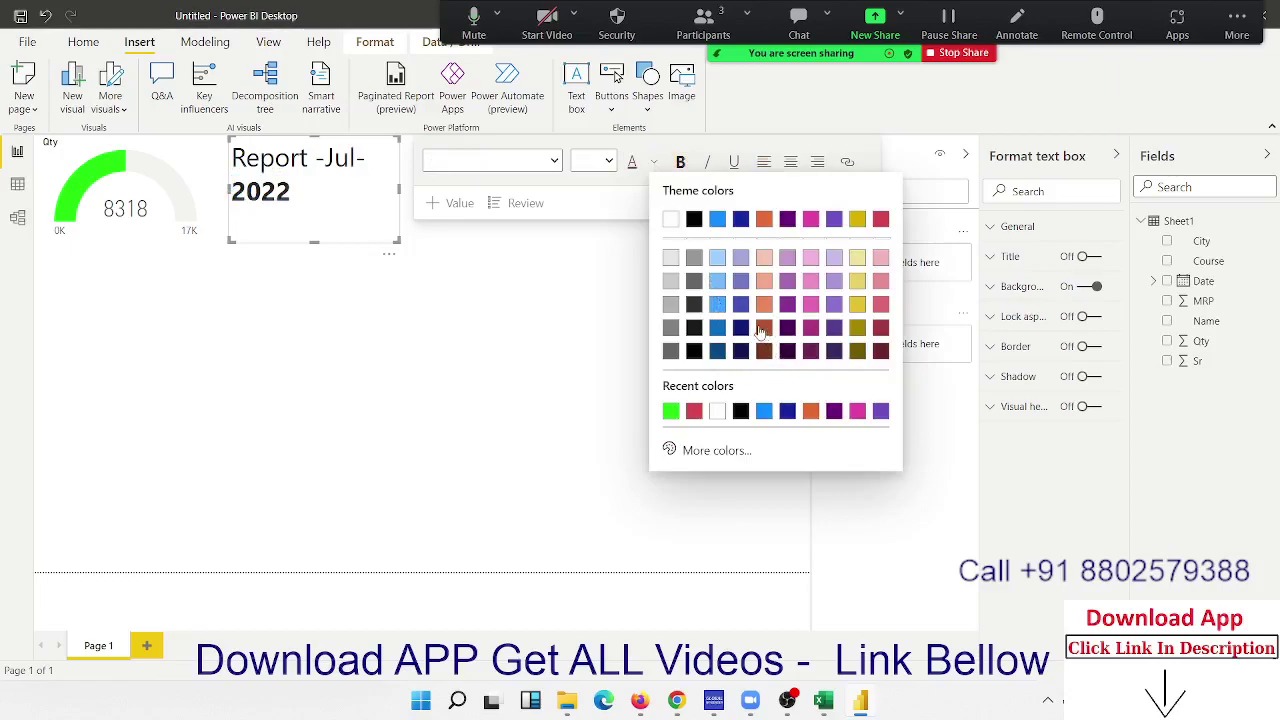
left_click(788, 414)
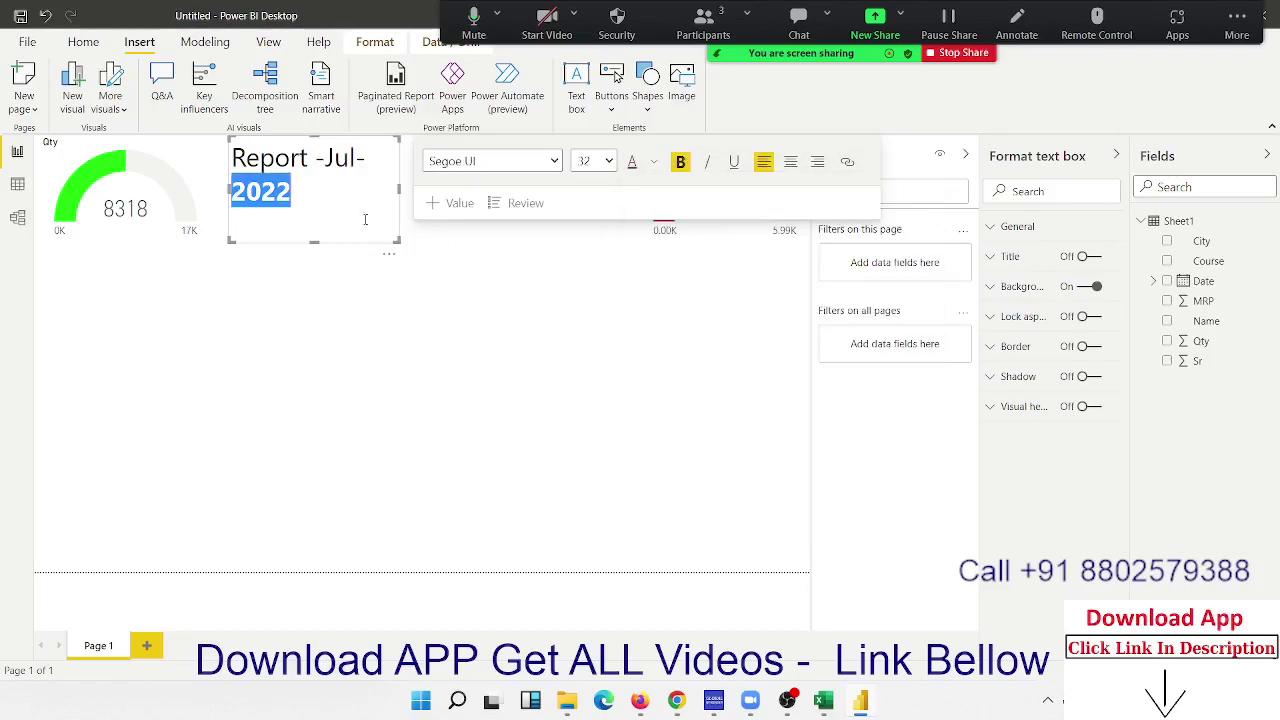
mouse_move(202, 144)
left_click(226, 150, "shift")
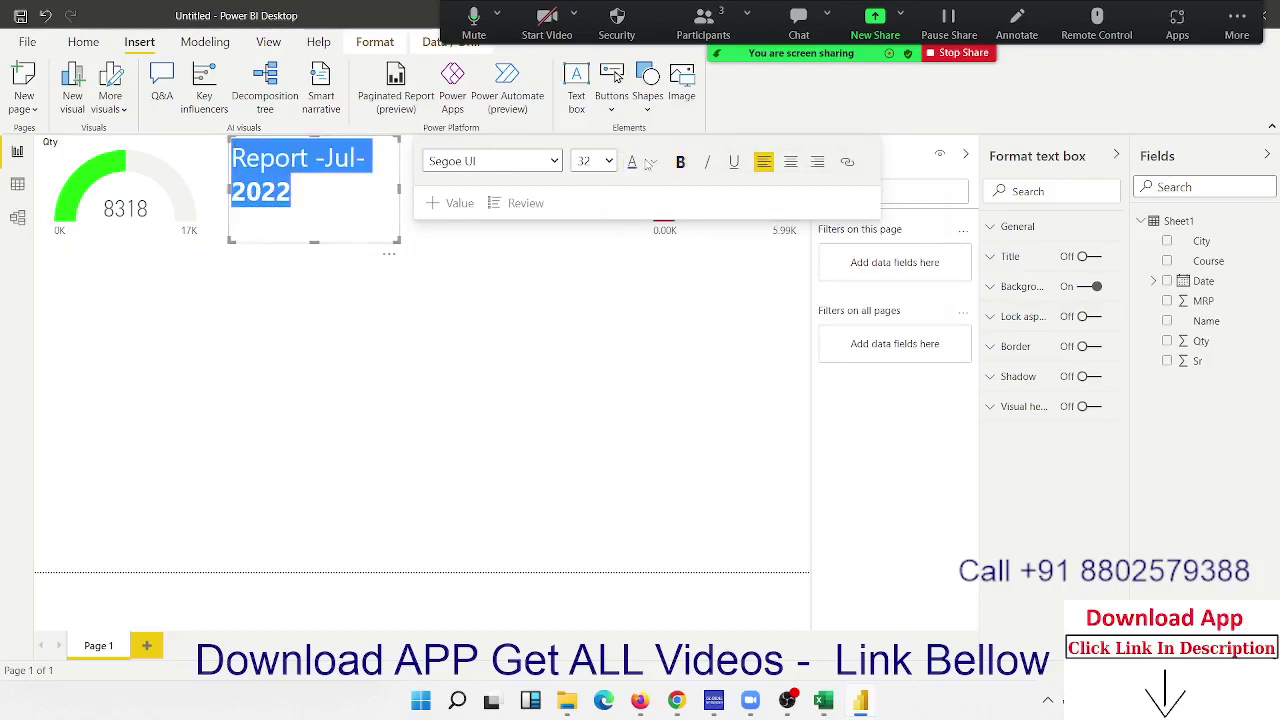
left_click(653, 162)
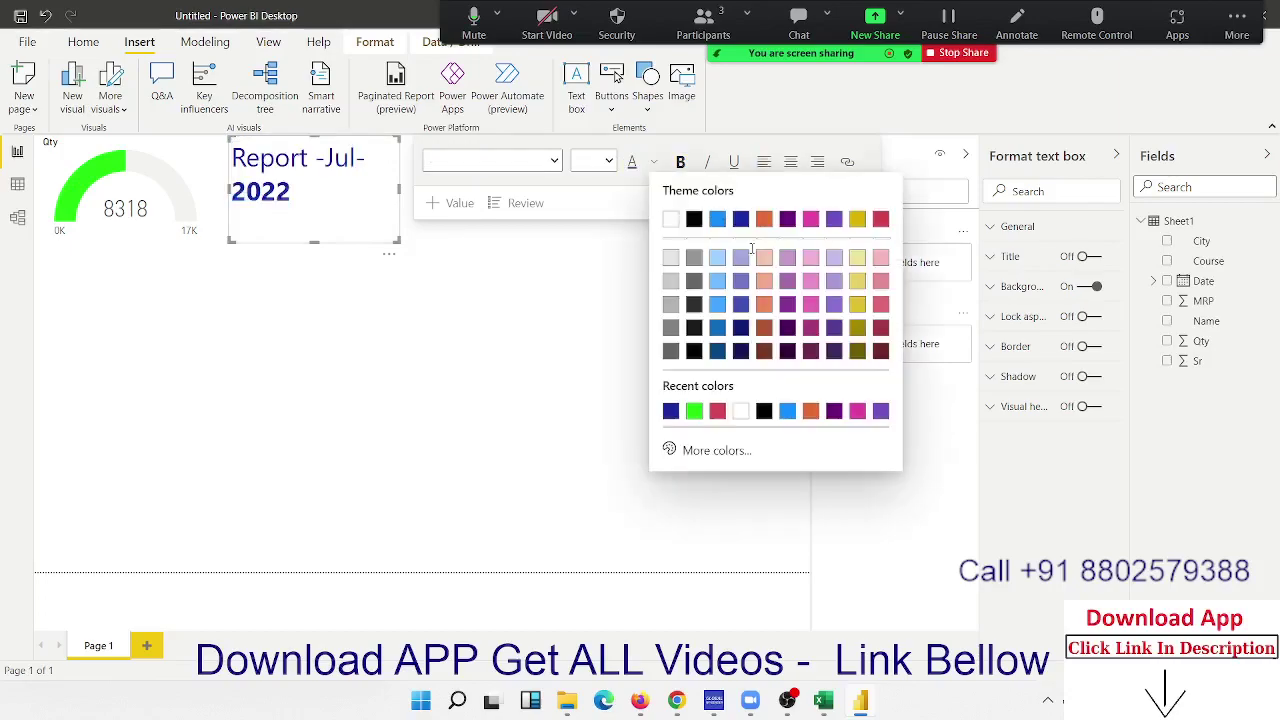
left_click(788, 411)
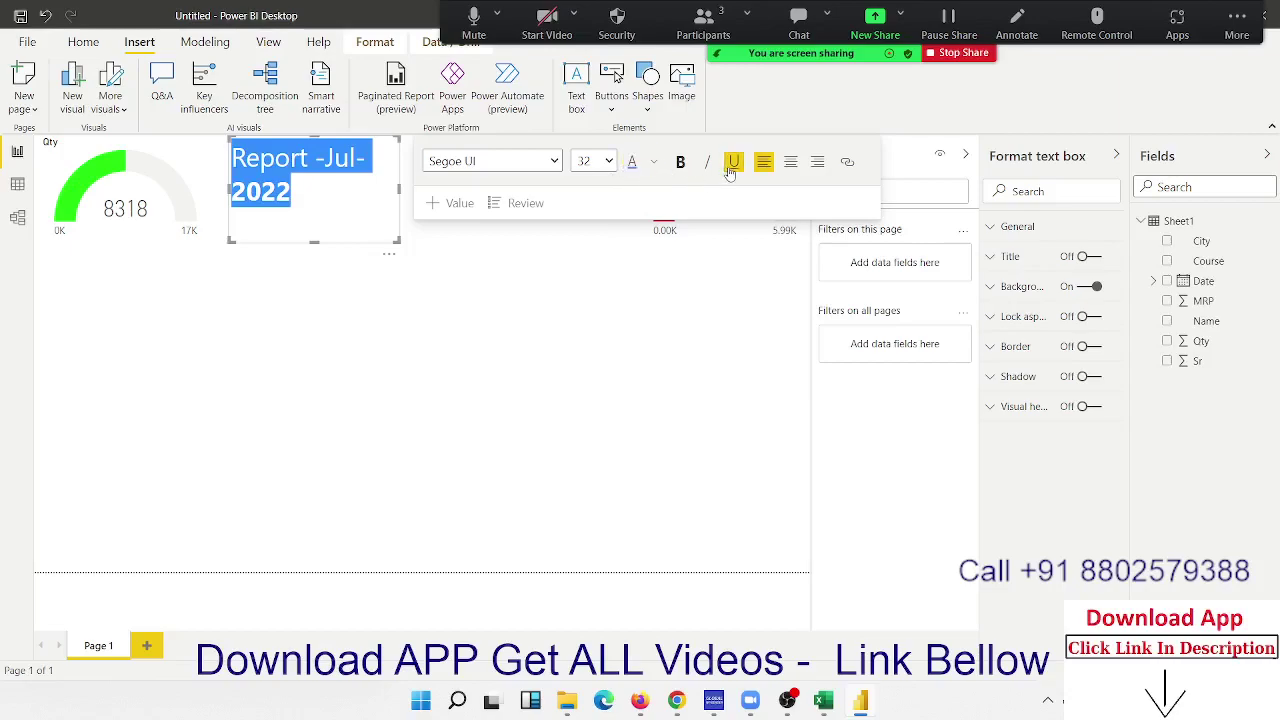
left_click(460, 352)
Widen the title text box so 'Report -Jul-2022' fits on one line
left_click(365, 235)
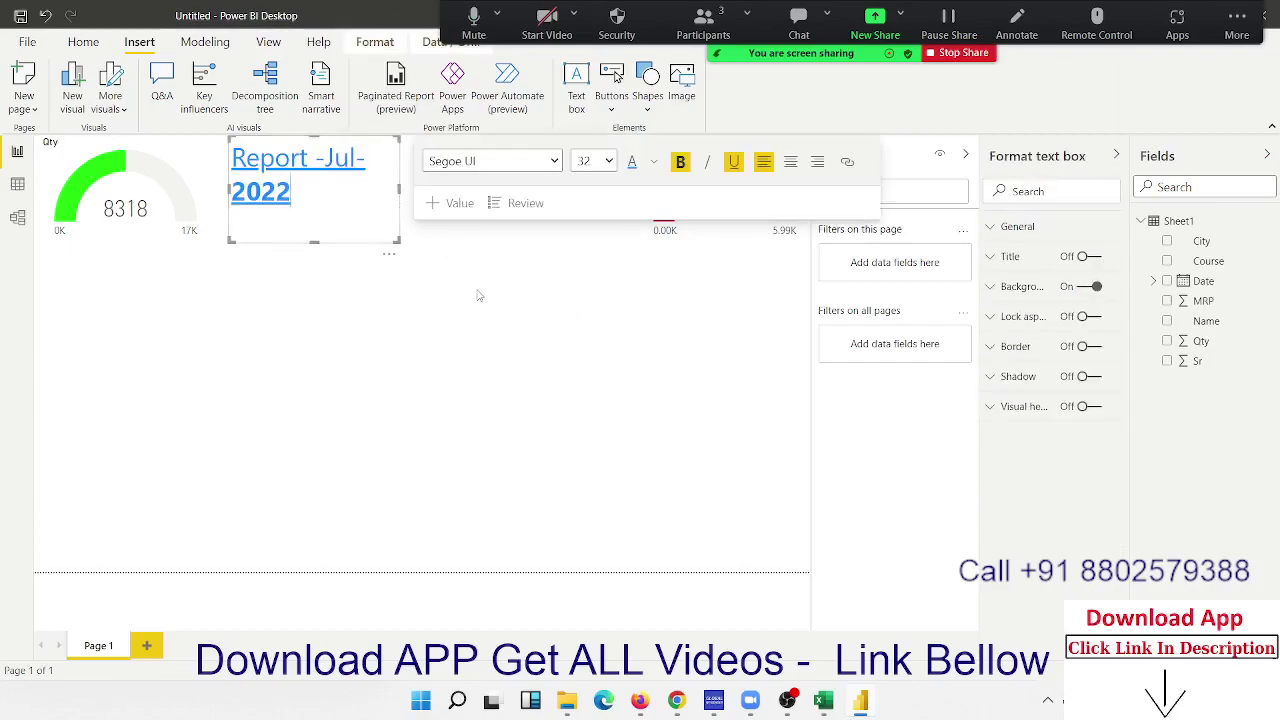
left_click(422, 222)
left_click(402, 192)
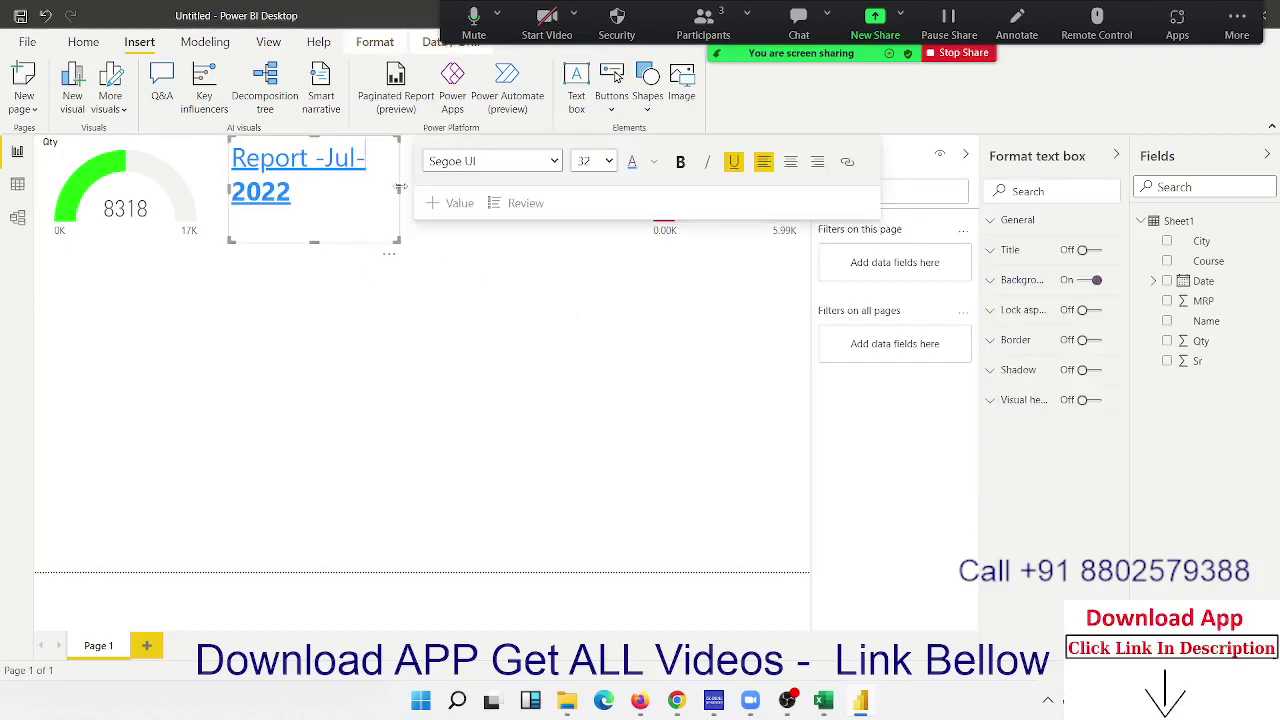
left_click(402, 193)
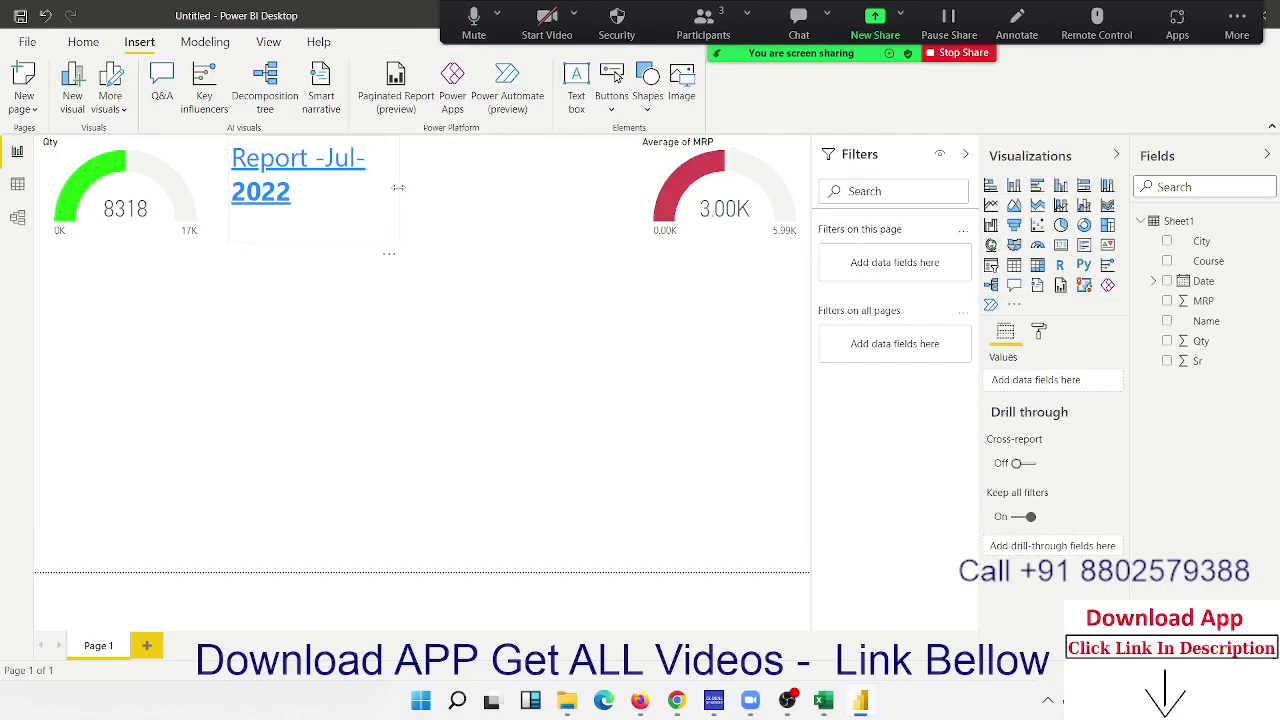
left_click(398, 193)
mouse_move(400, 193)
left_mouse_down()
mouse_move(633, 205)
mouse_move(444, 182)
left_mouse_up()
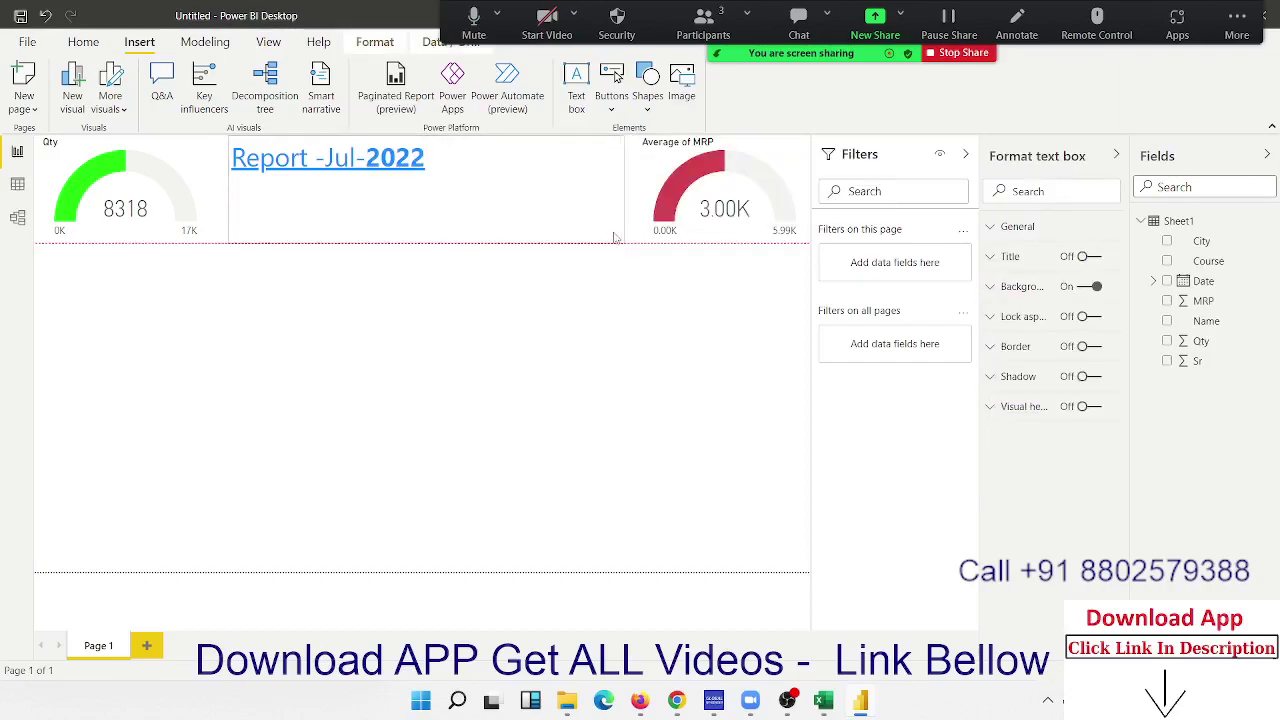
left_click(406, 171)
left_click_drag(421, 172, 499, 196)
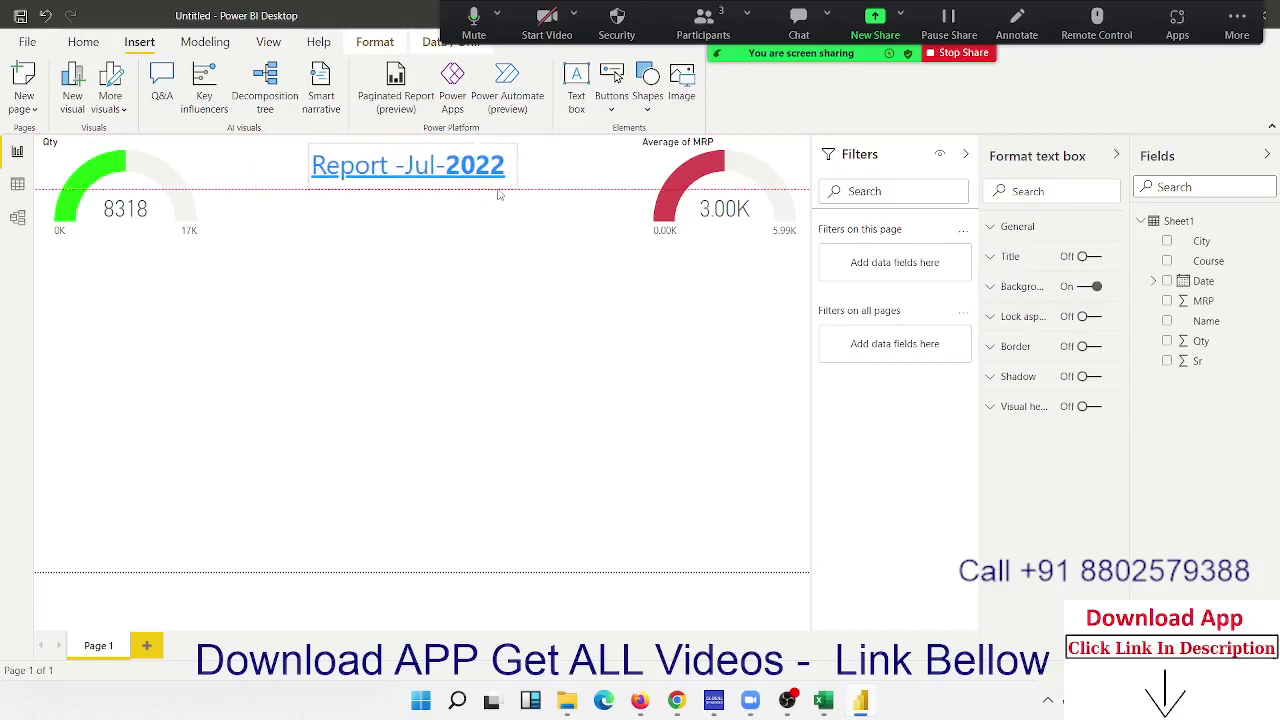
left_click(405, 361)
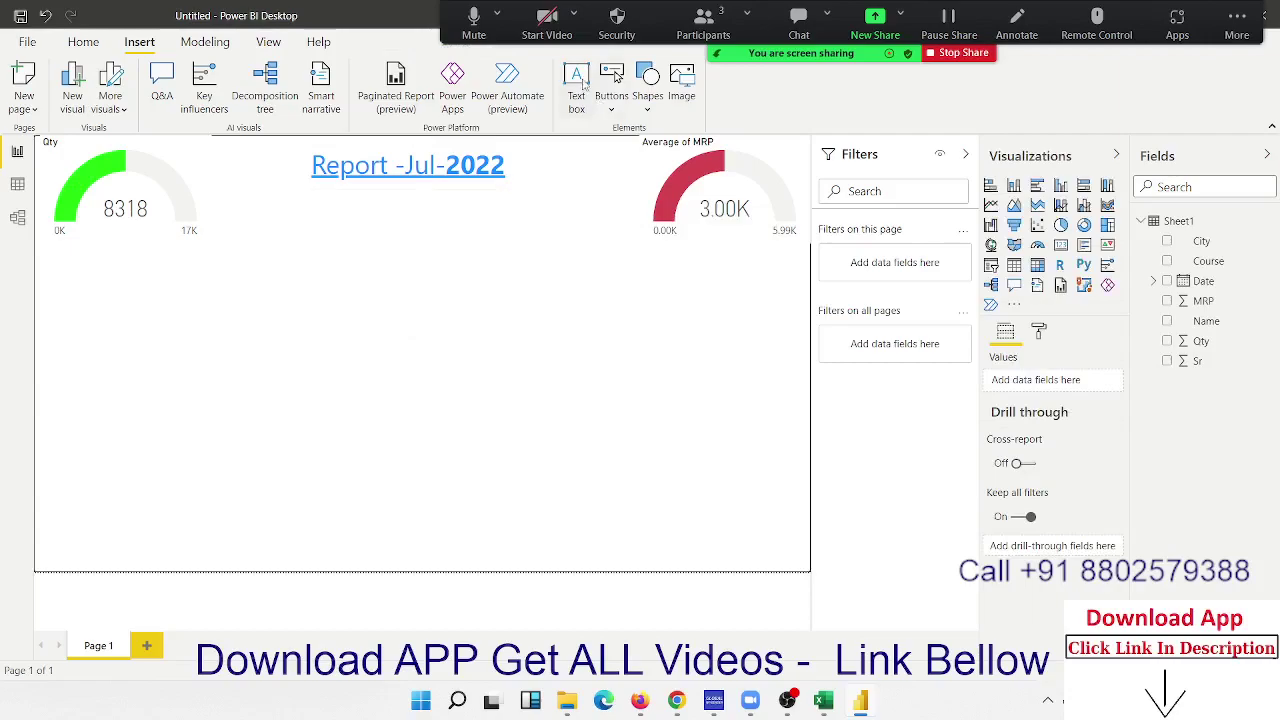
Add a 20-pt 'IPT Excel School' subtitle text box beneath the report title
left_click(578, 86)
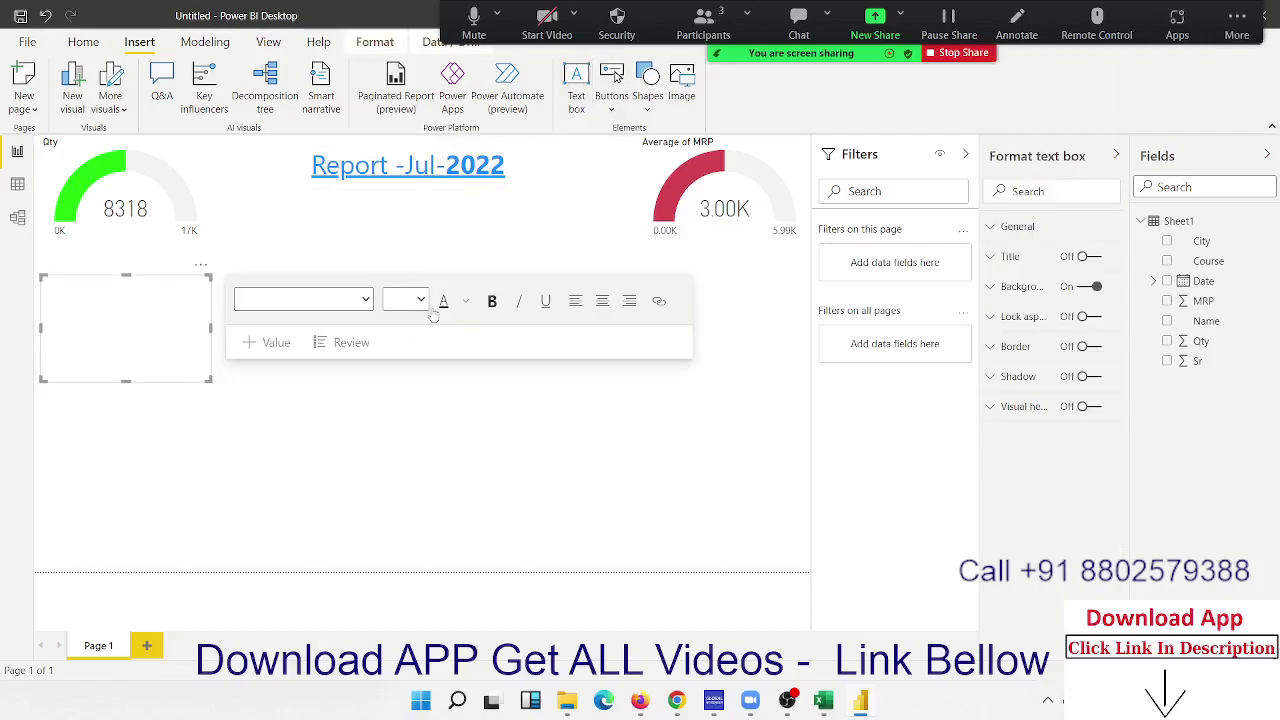
left_click(421, 300)
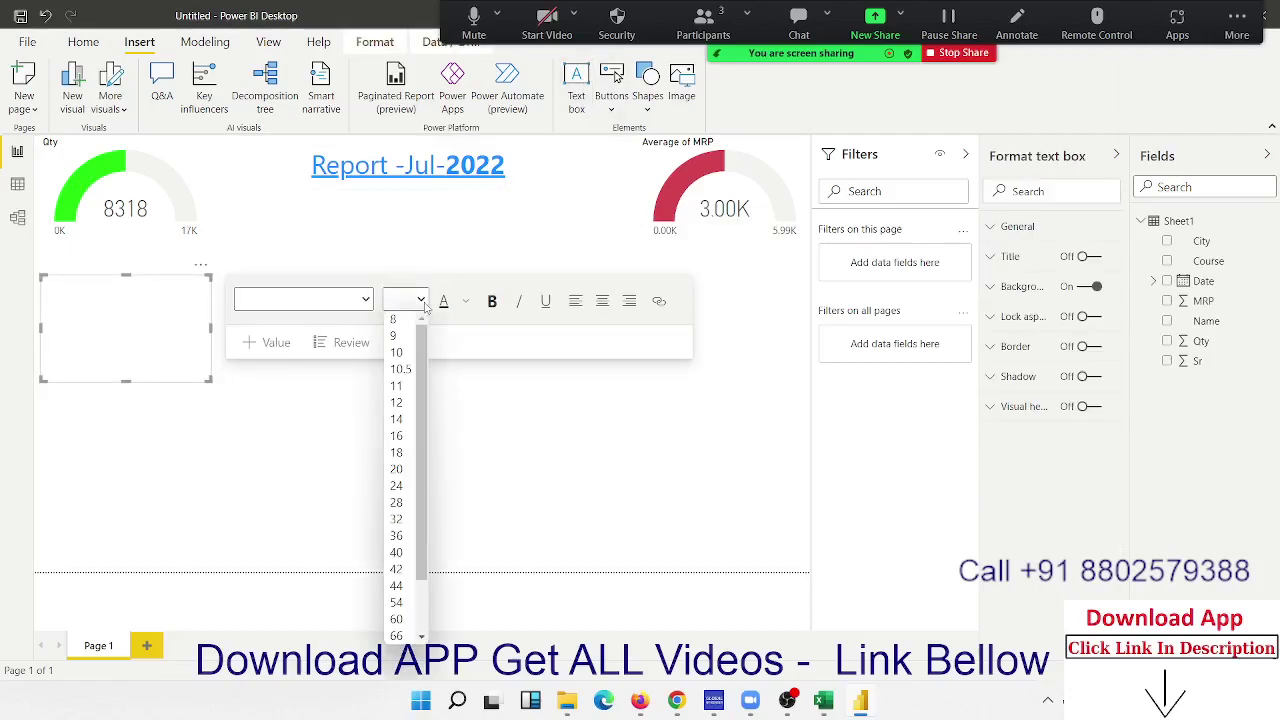
left_click(400, 469)
left_click(96, 305)
type("IPT")
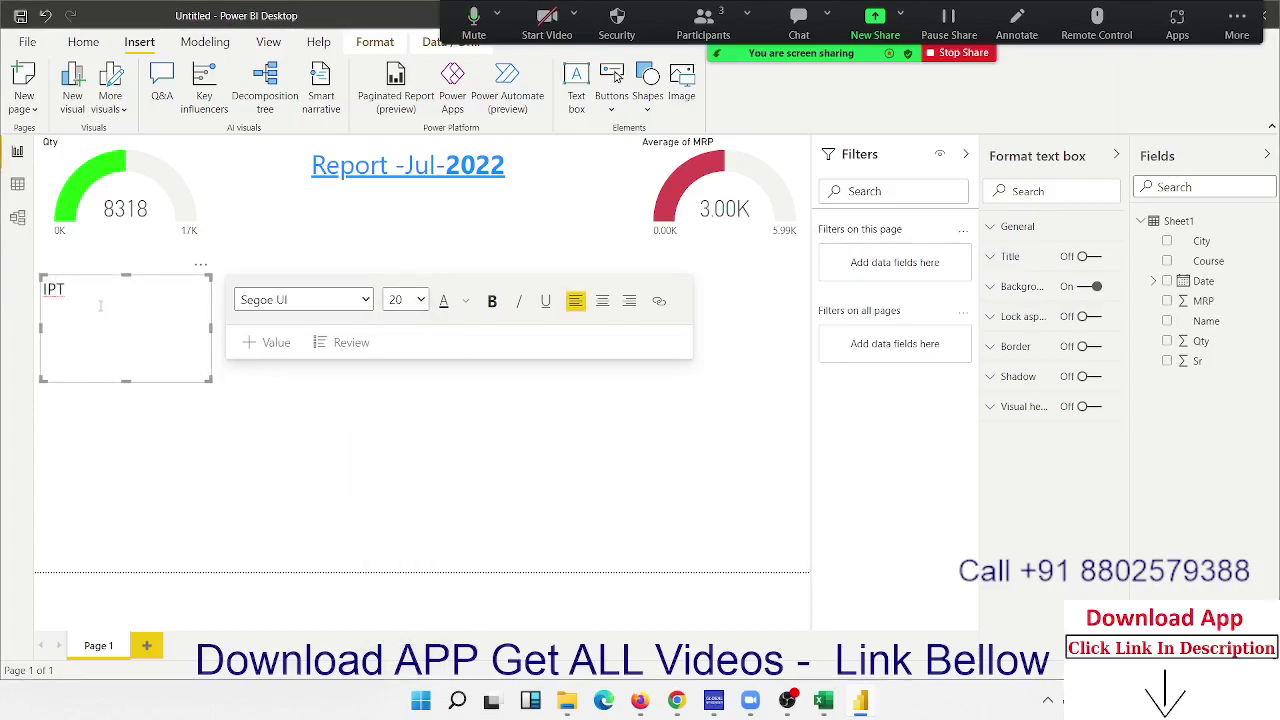
type("Excel School")
left_click_drag(210, 376, 184, 299)
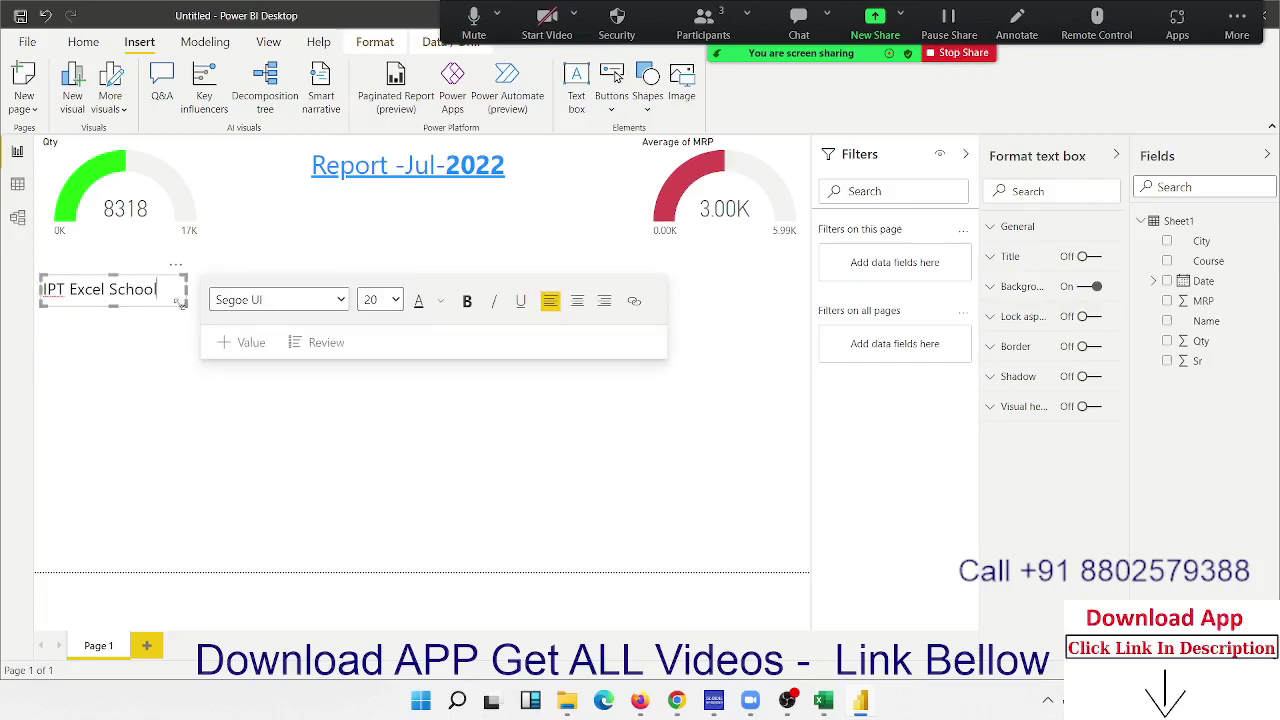
mouse_move(127, 310)
left_mouse_down()
mouse_move(446, 228)
mouse_move(426, 218)
left_mouse_up()
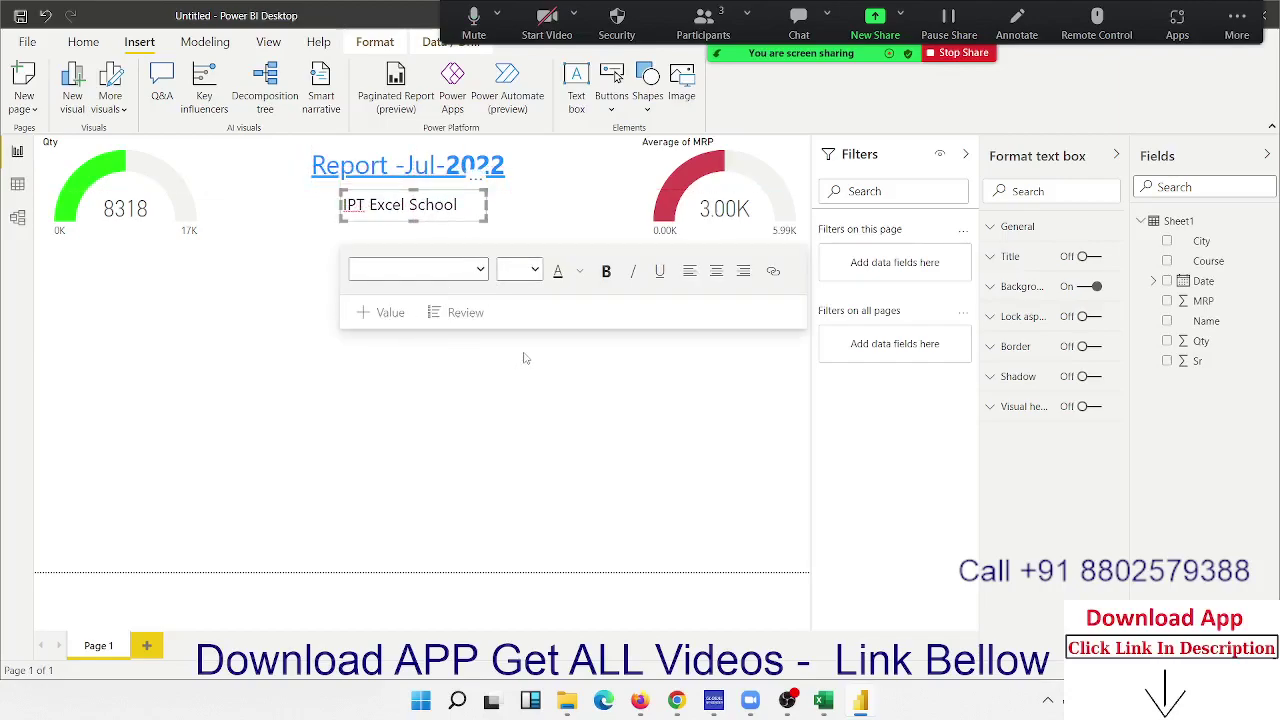
left_click(533, 394)
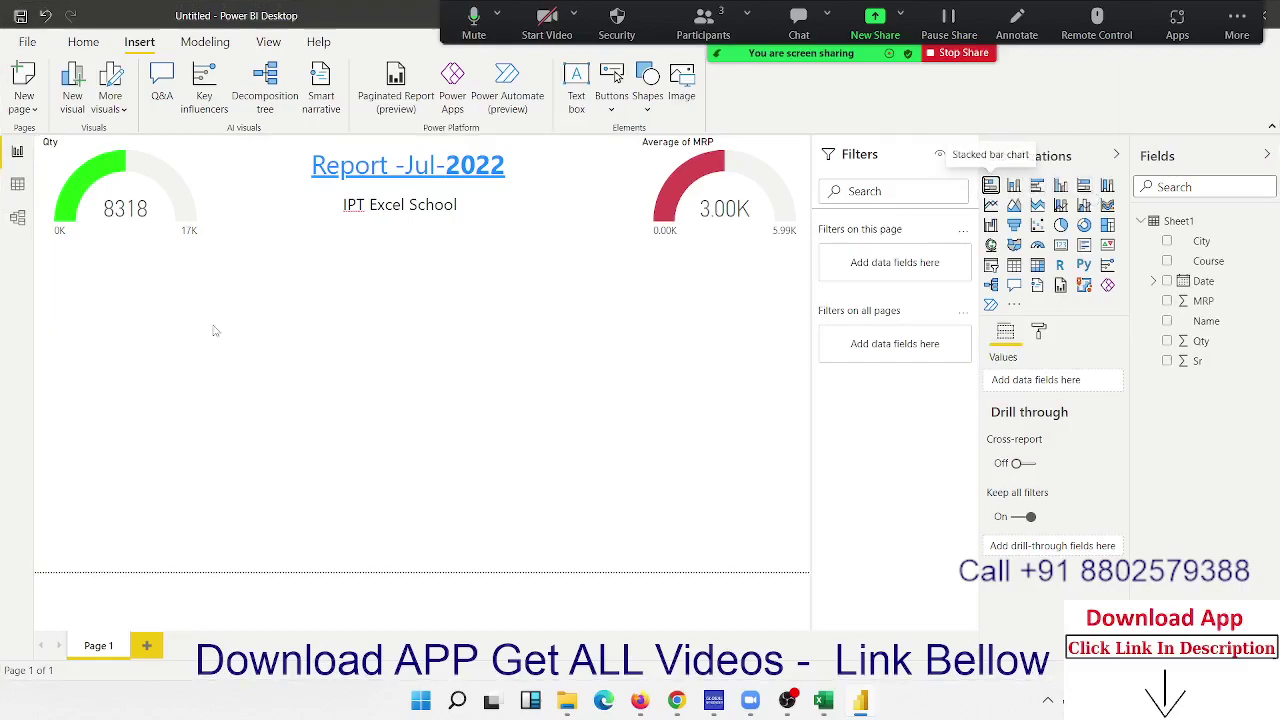
Build a stacked bar chart of Qty by Course, sized and placed under the Qty gauge
left_click(990, 185)
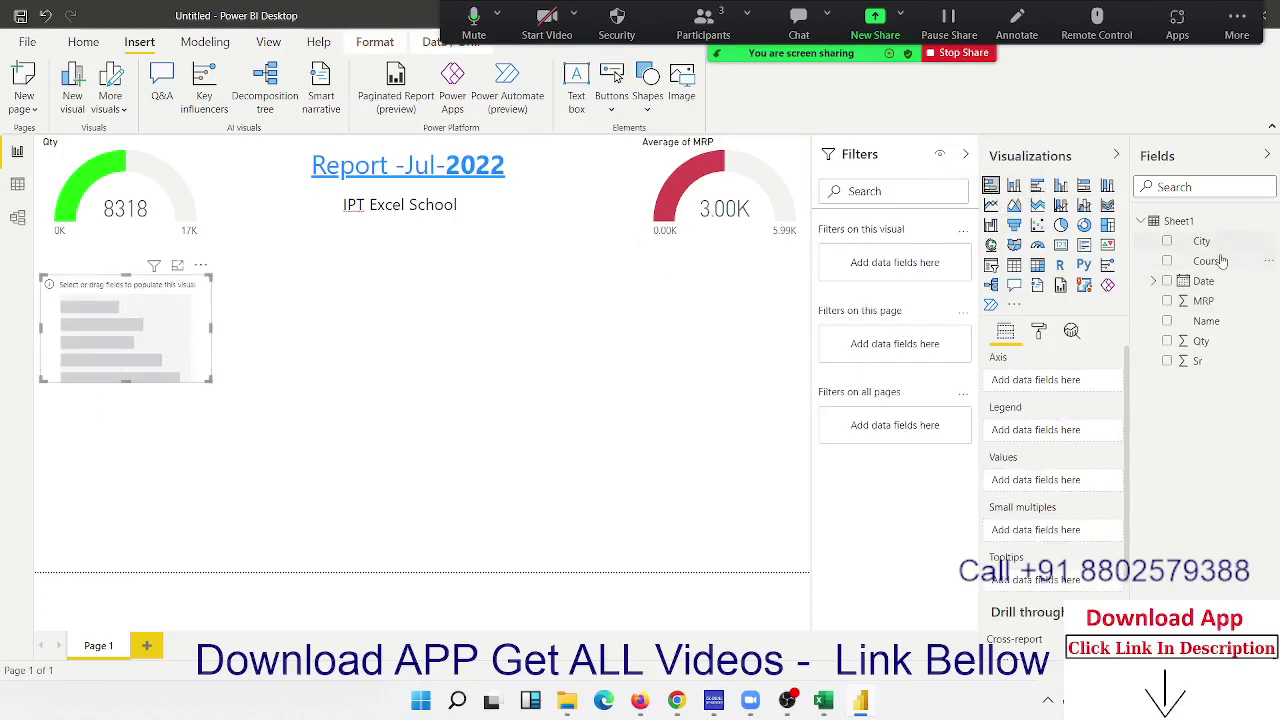
left_click_drag(1220, 262, 145, 335)
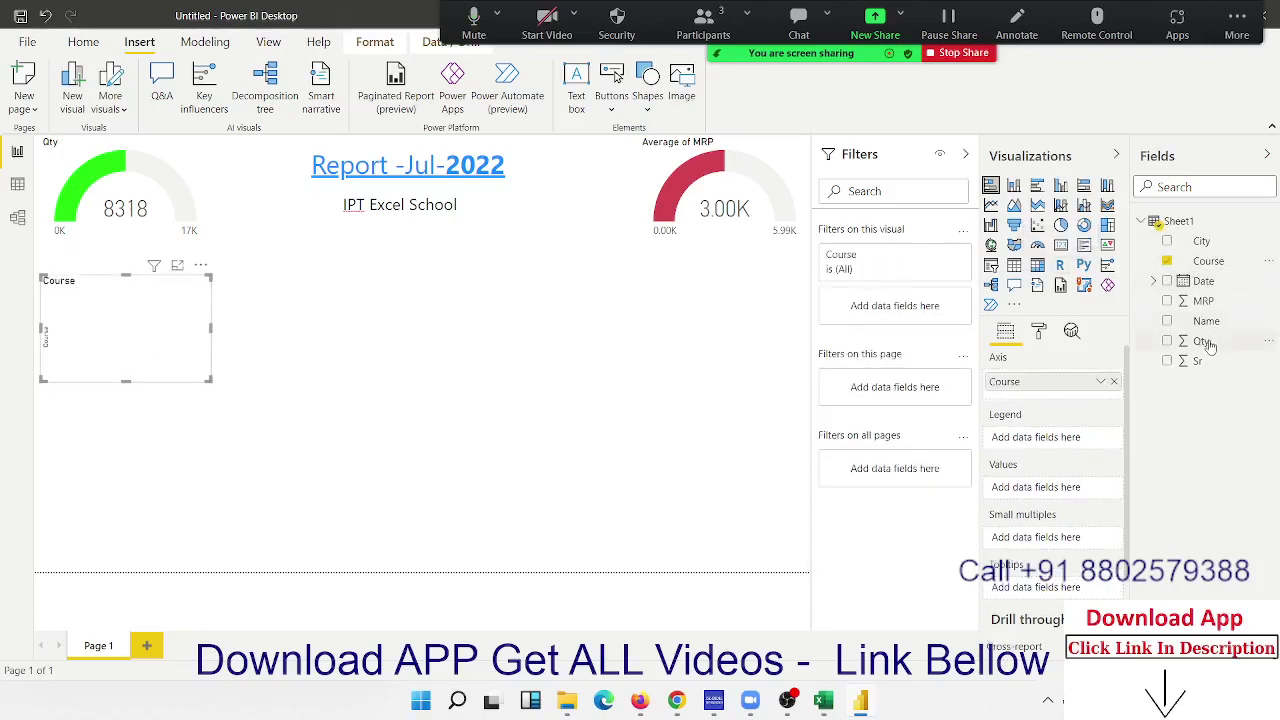
left_click_drag(1205, 341, 111, 327)
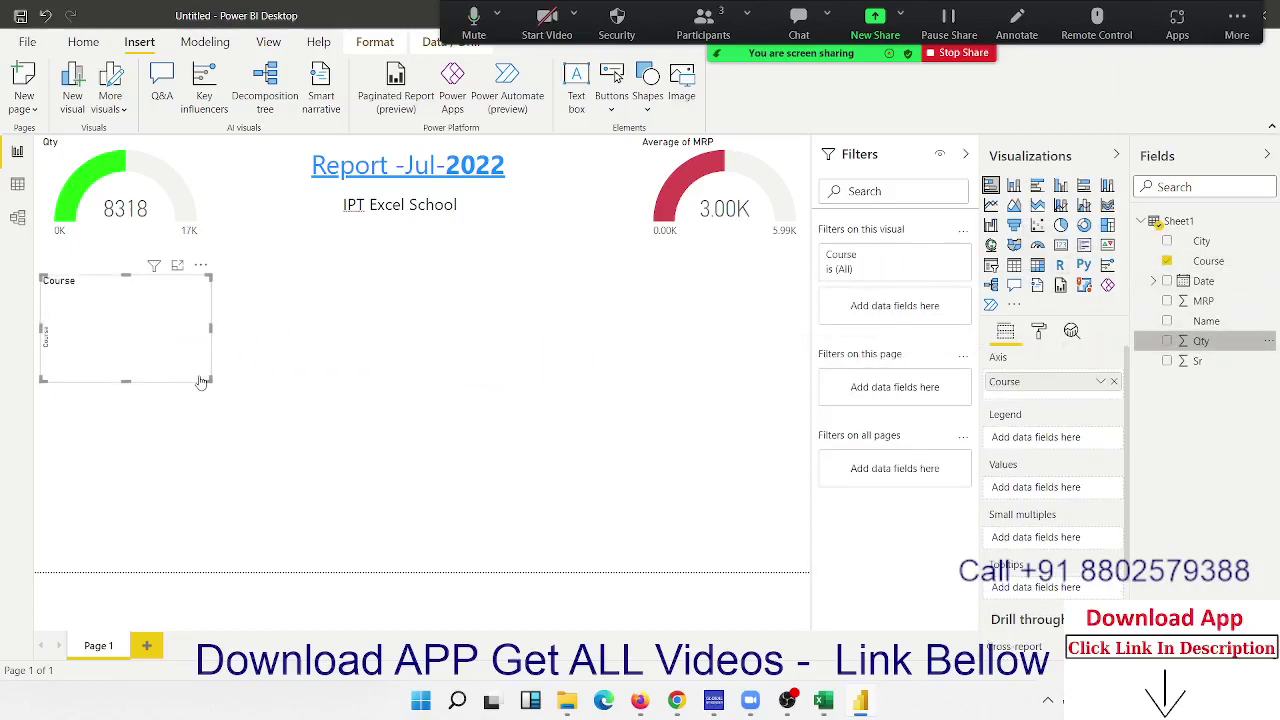
mouse_move(202, 381)
left_mouse_down()
mouse_move(249, 510)
mouse_move(308, 571)
left_mouse_up()
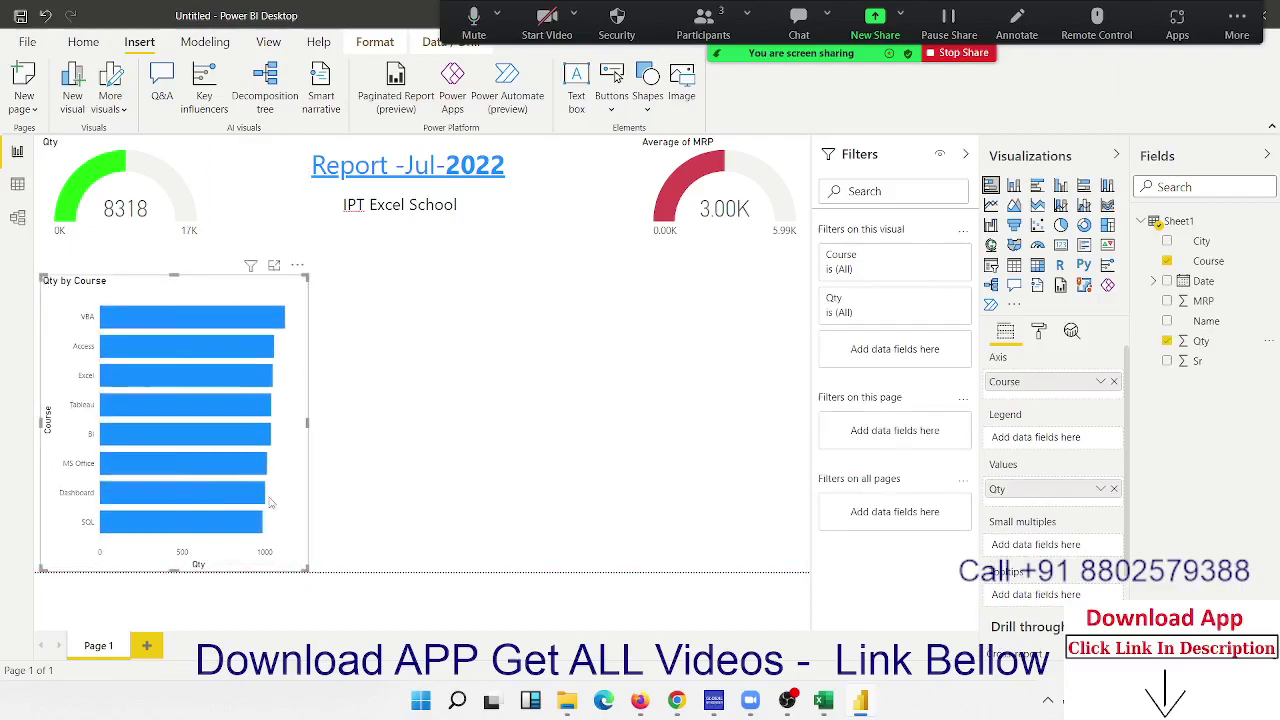
left_click_drag(139, 294, 139, 263)
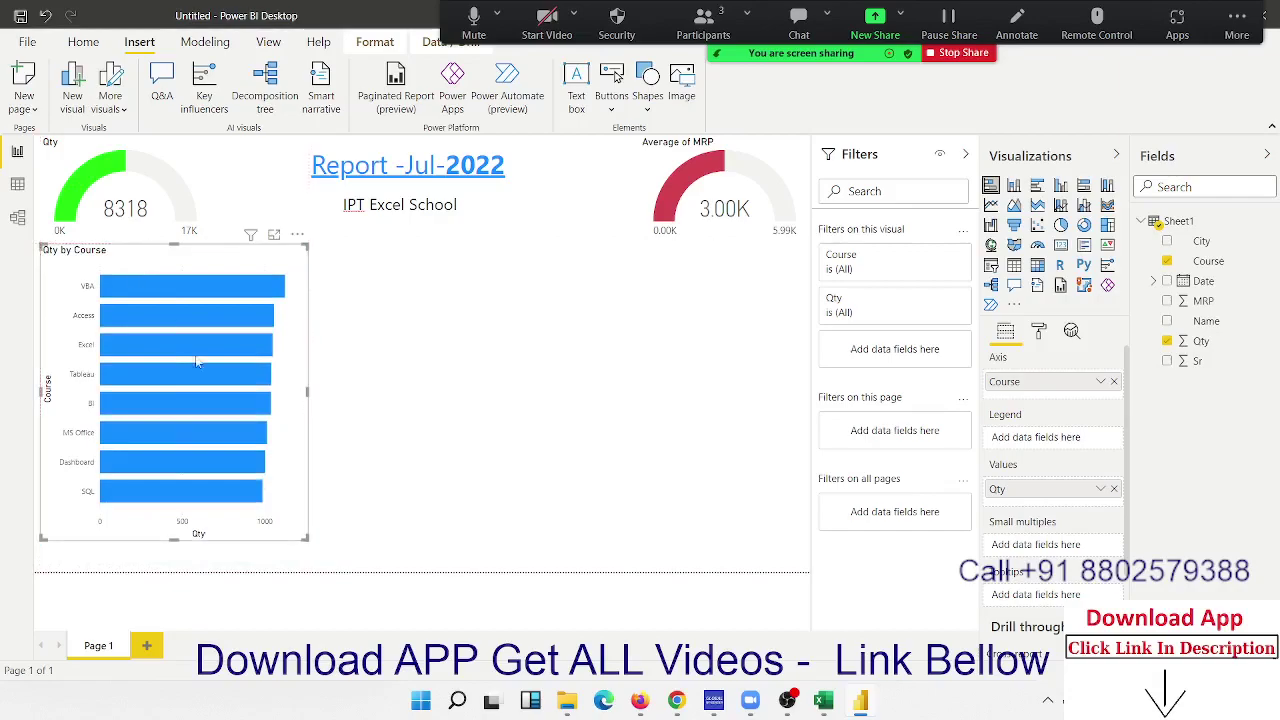
left_click_drag(308, 539, 309, 558)
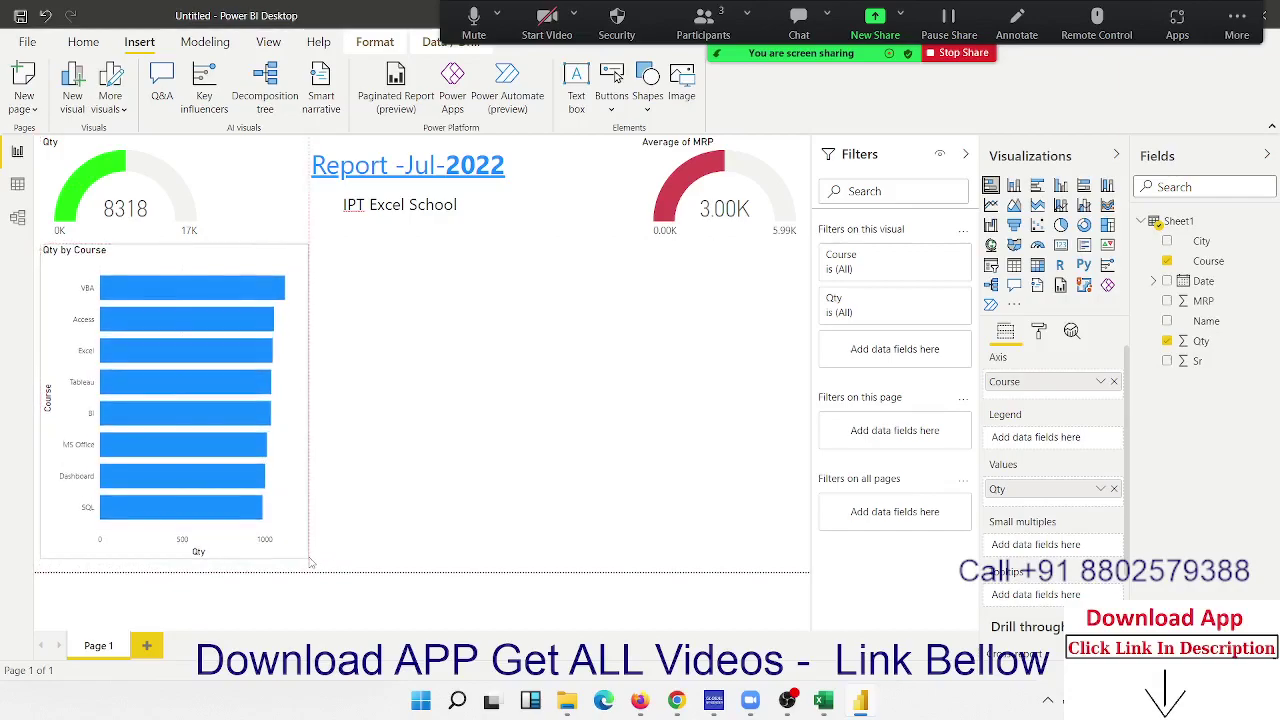
left_click(423, 468)
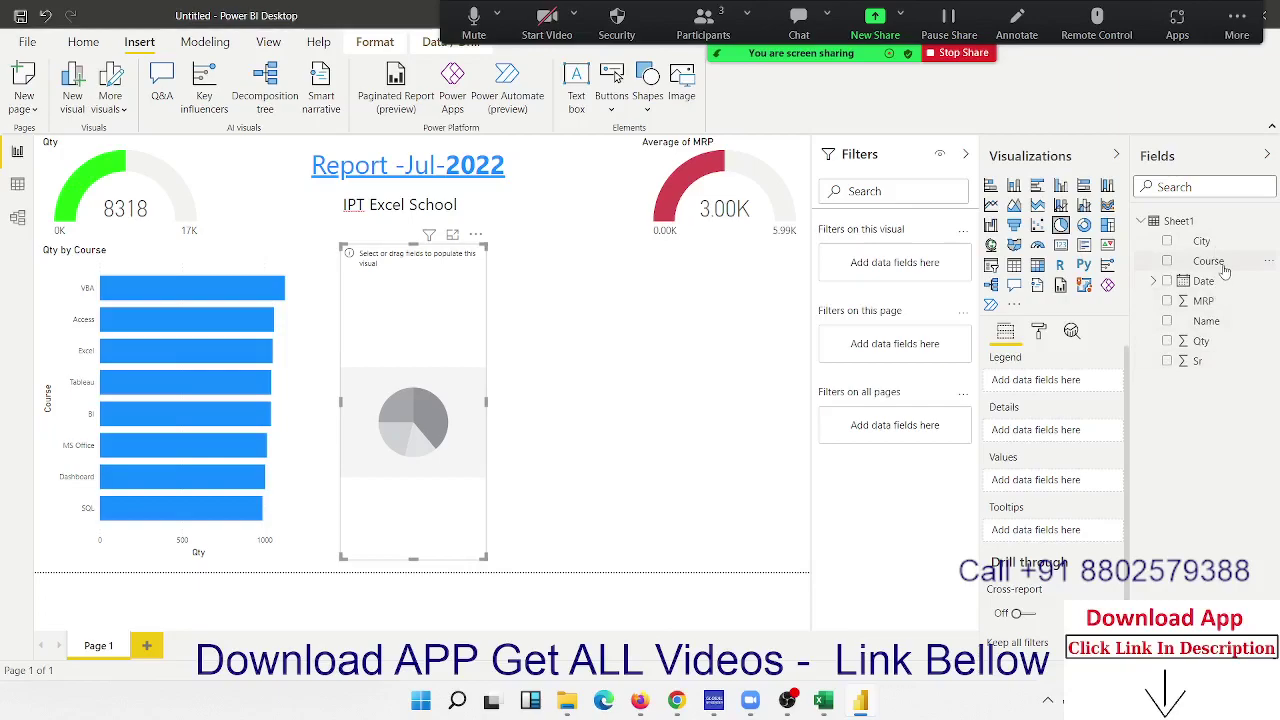
Make the pie chart show Qty with a Course legend, resized beside the bar chart
mouse_move(1218, 264)
left_mouse_down()
mouse_move(366, 343)
mouse_move(398, 342)
left_mouse_up()
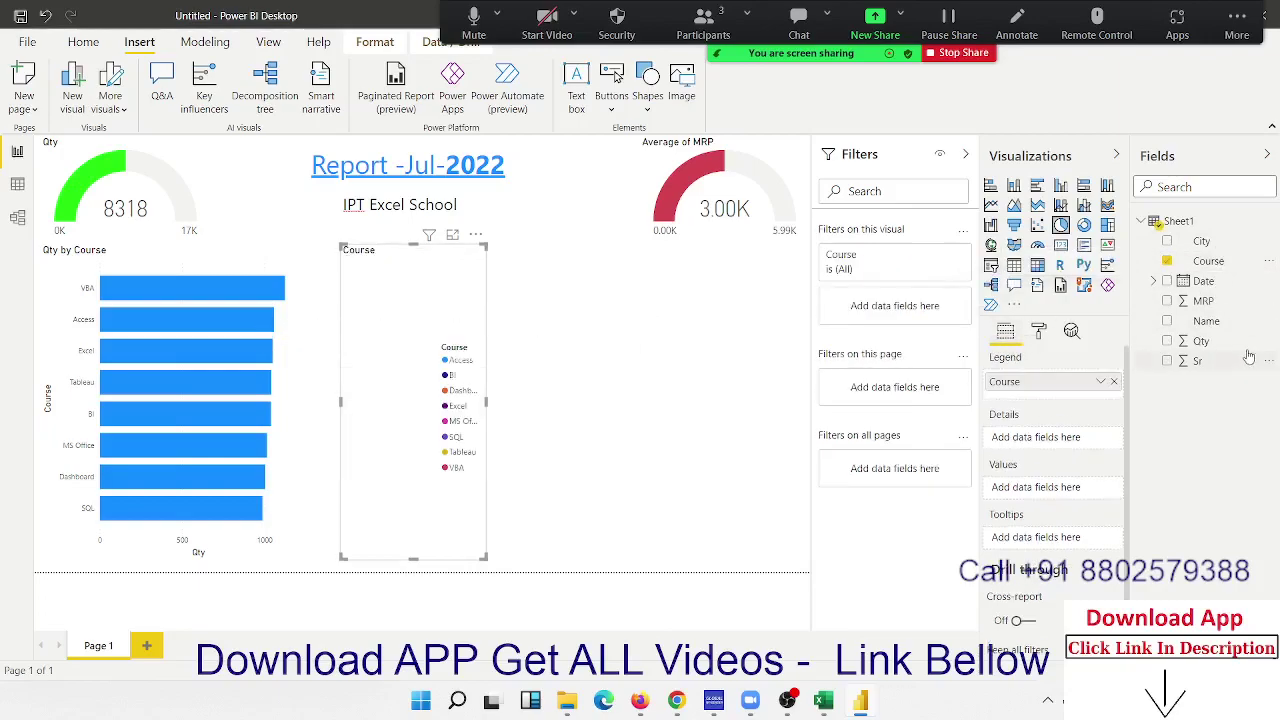
mouse_move(1240, 342)
left_mouse_down()
mouse_move(372, 380)
mouse_move(385, 388)
left_mouse_up()
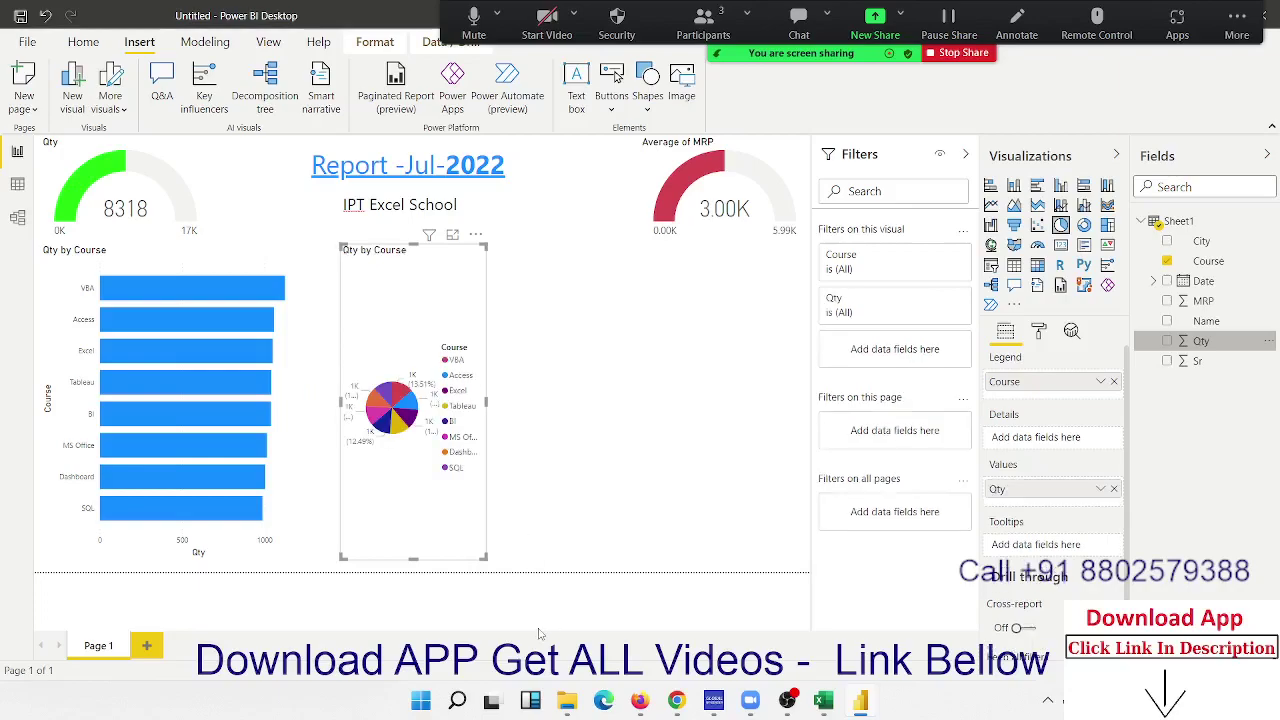
left_click_drag(480, 556, 659, 494)
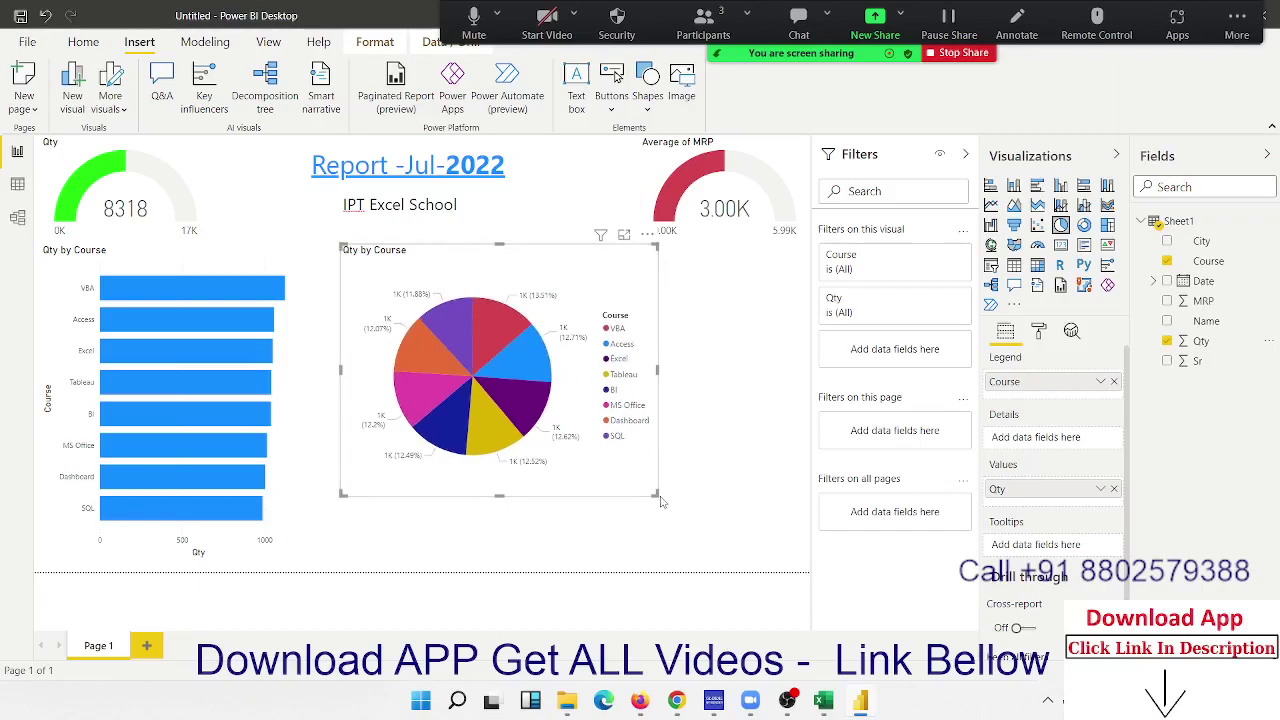
mouse_move(656, 494)
left_mouse_down()
mouse_move(661, 430)
mouse_move(624, 414)
left_mouse_up()
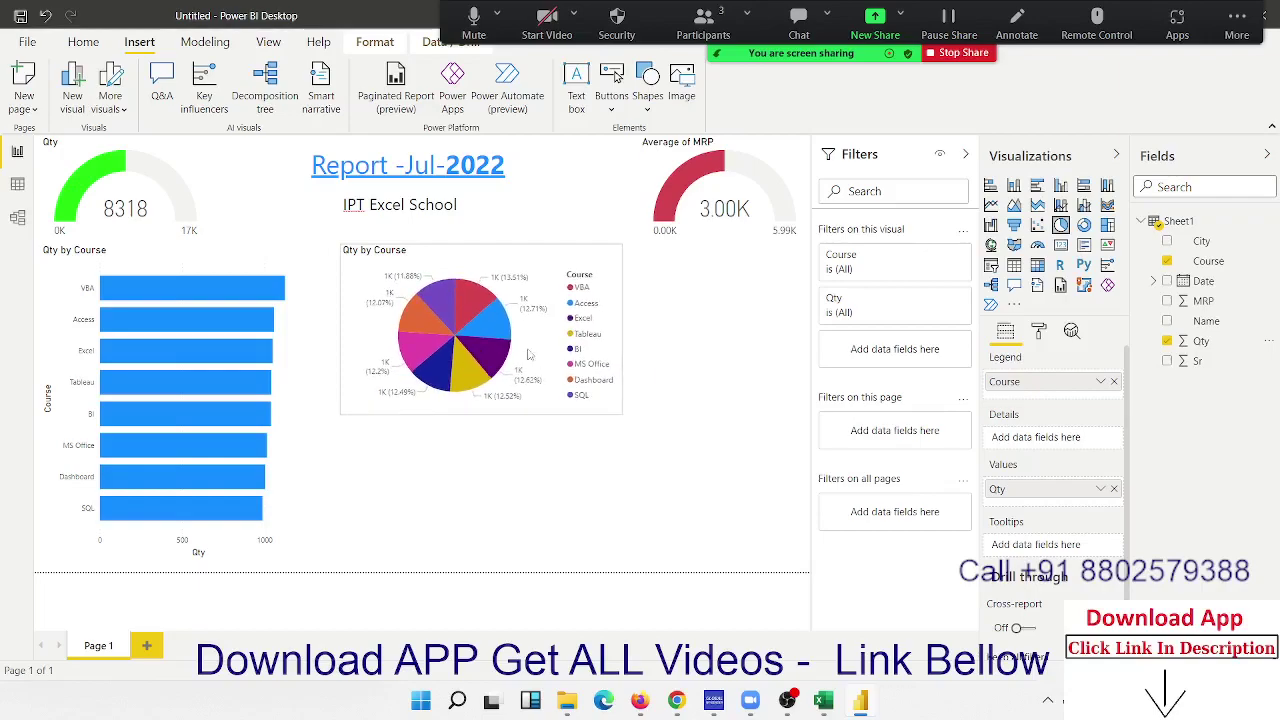
left_click_drag(432, 263, 383, 249)
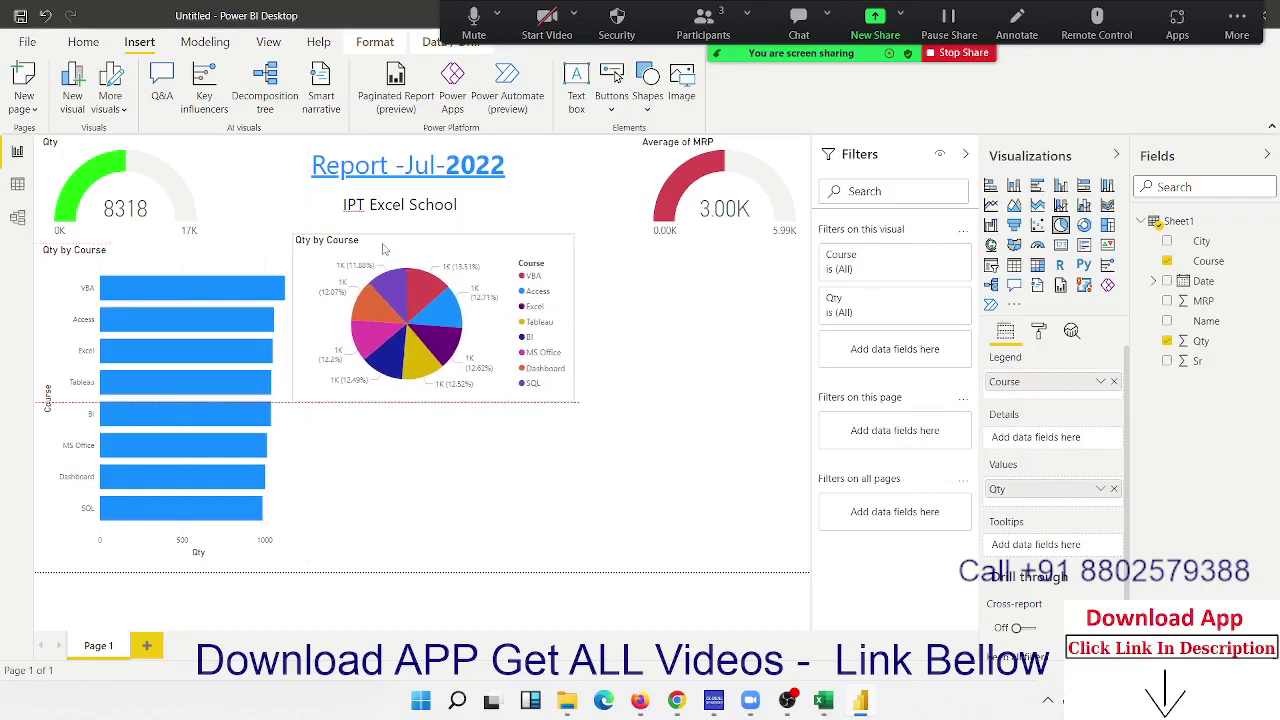
left_click(436, 532)
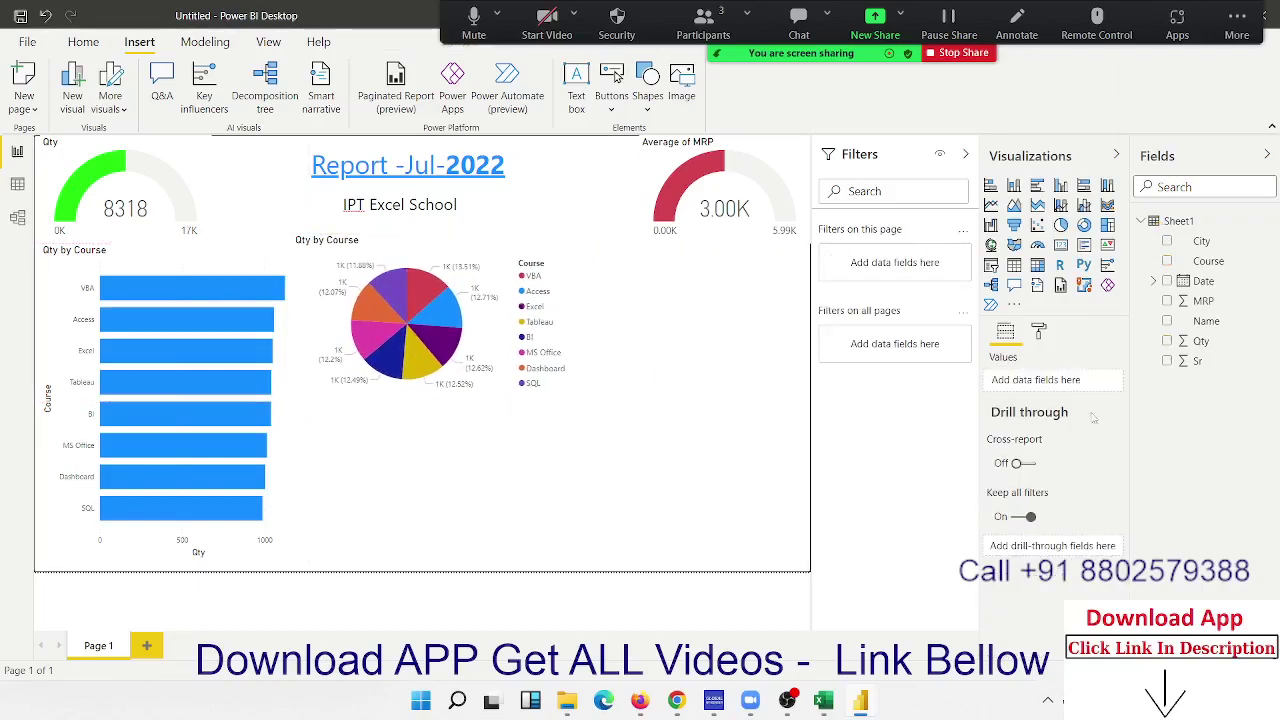
Insert a donut chart below the pie, with Qty as values and Course as legend
left_click(1085, 226)
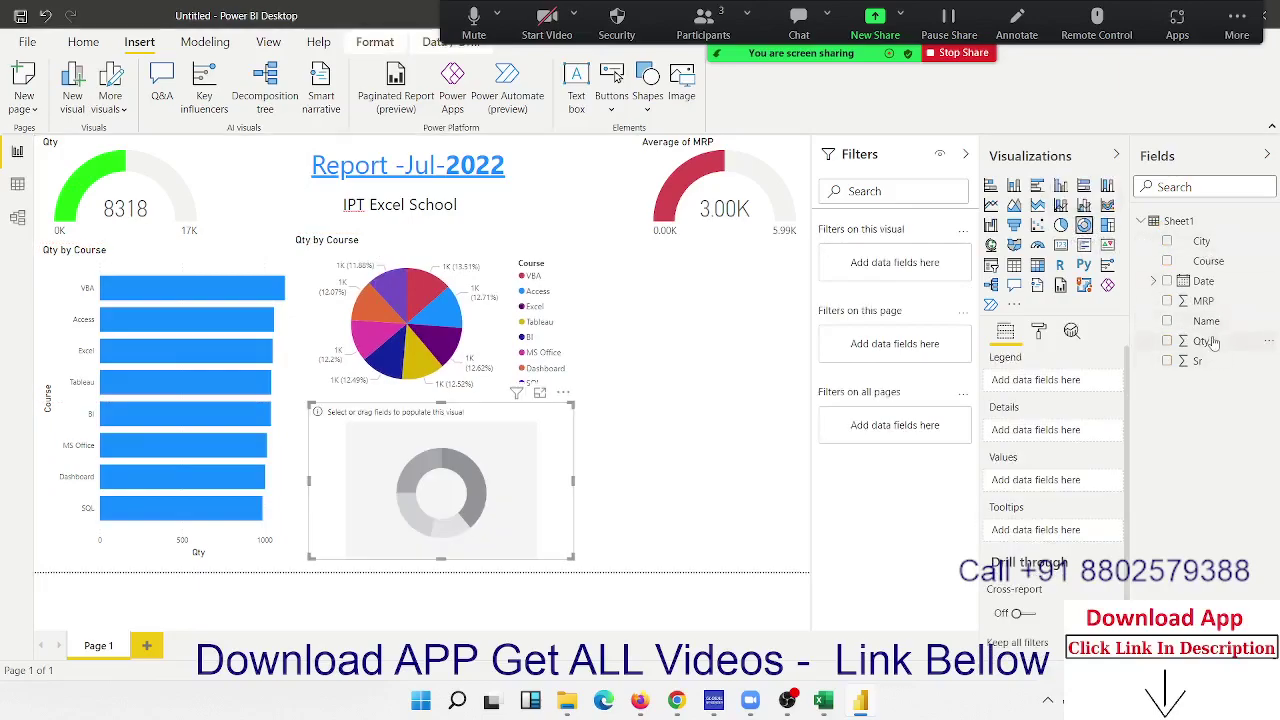
left_click_drag(1208, 342, 418, 500)
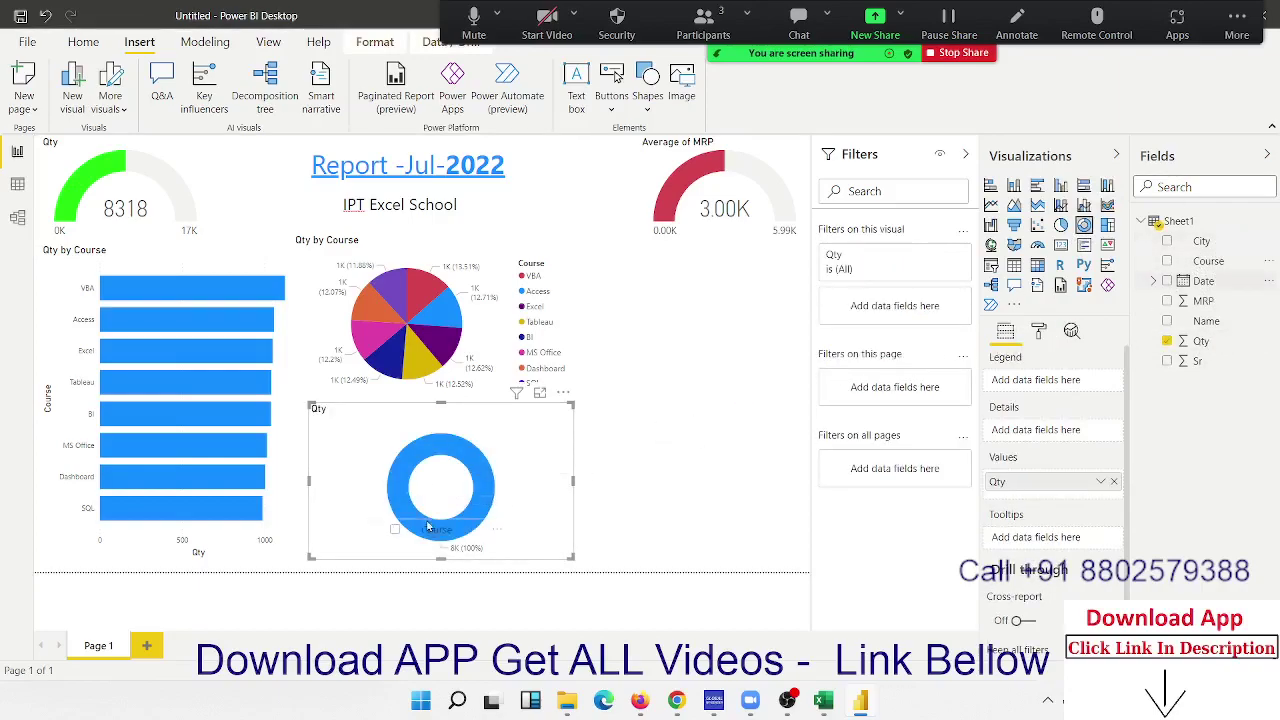
left_click_drag(451, 515, 452, 512)
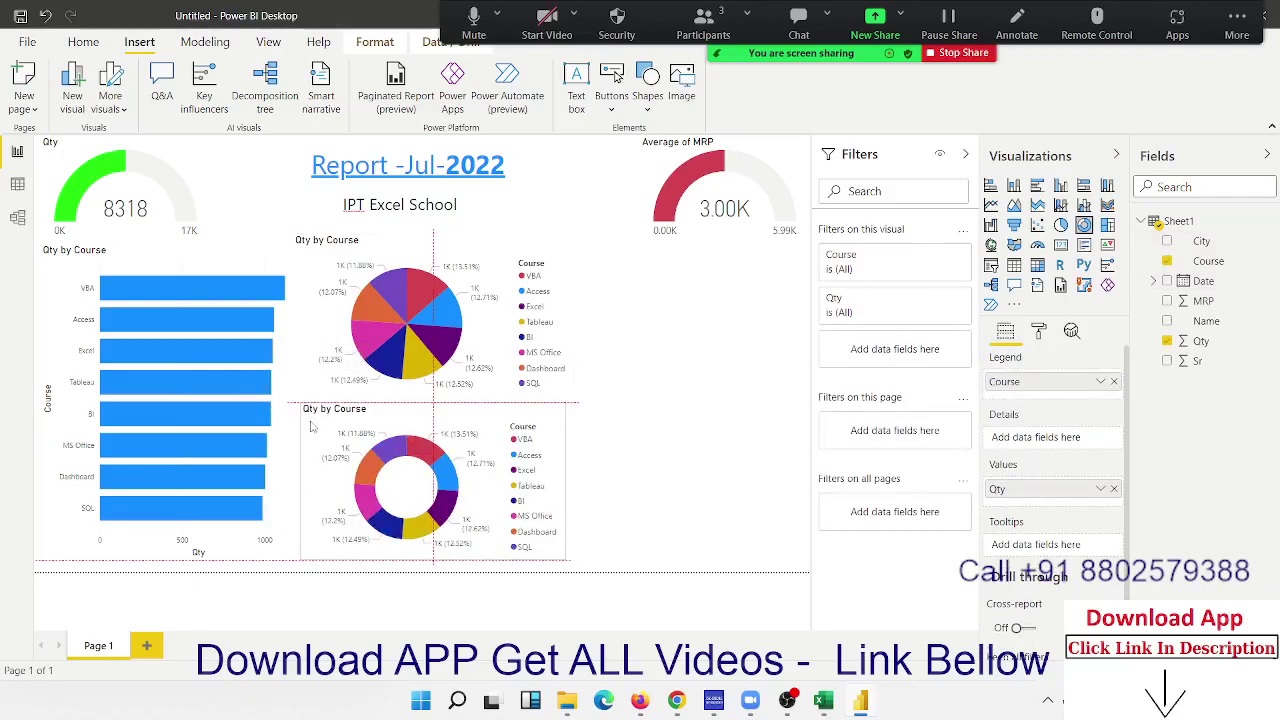
left_click(714, 363)
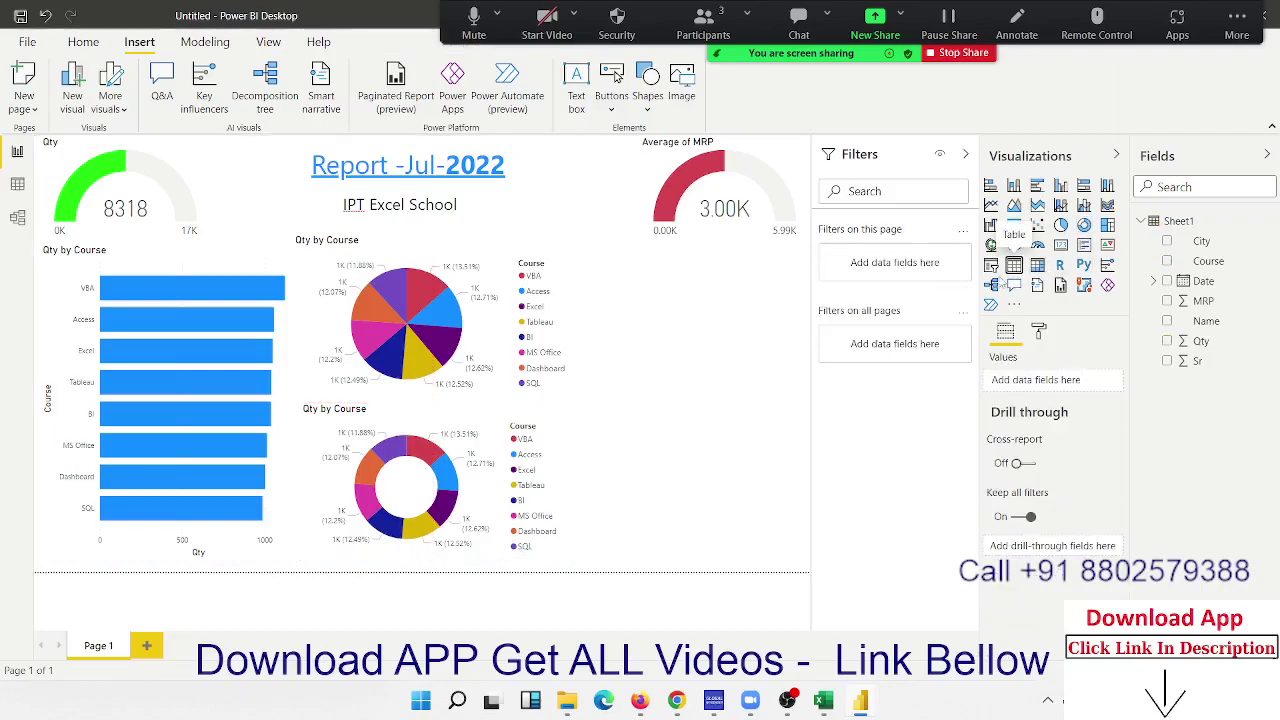
Add a table of Name, Qty and MRP, totalling 8318 and 494235, beside the pie chart
left_click(1013, 278)
left_click_drag(689, 426, 641, 273)
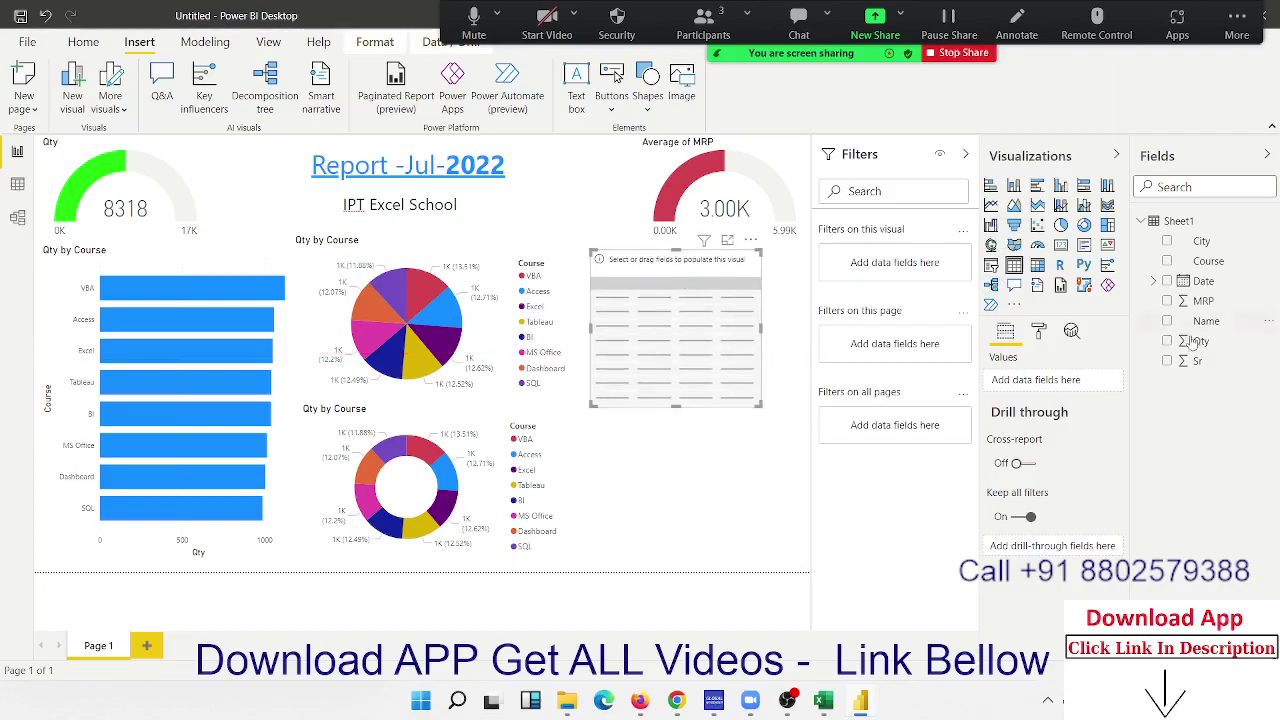
left_click_drag(1206, 322, 666, 323)
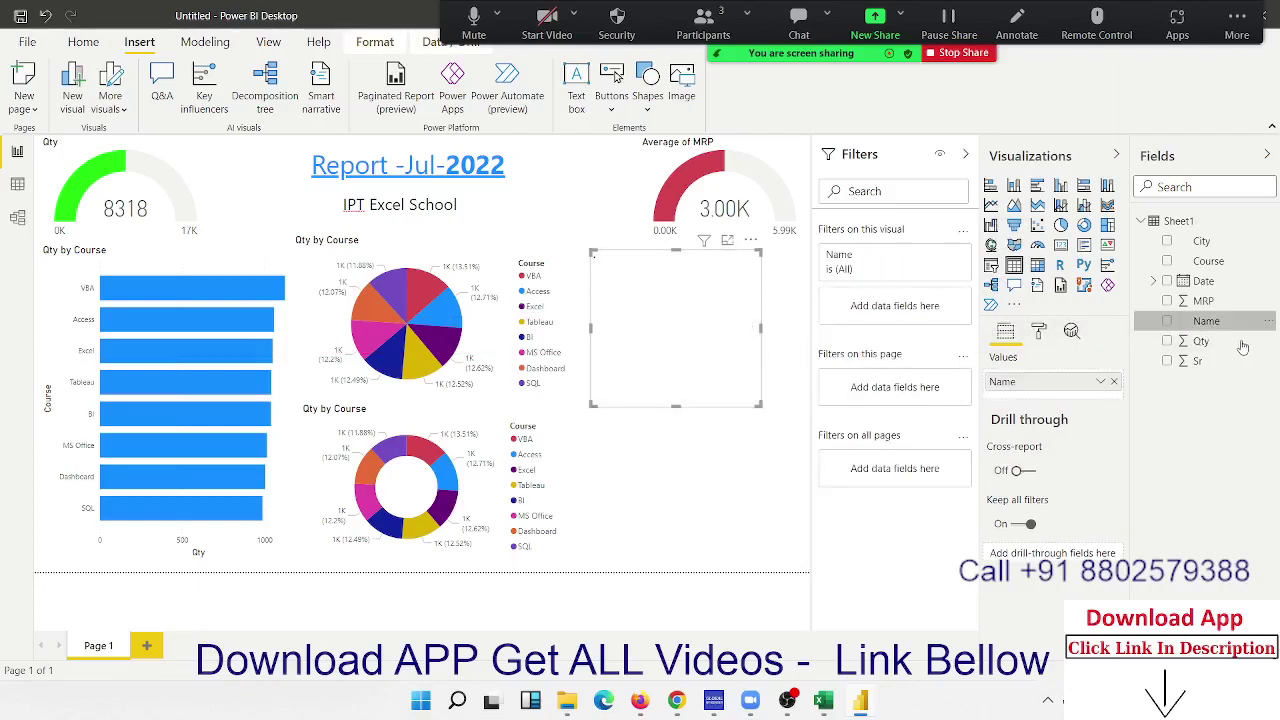
left_click_drag(1243, 347, 726, 348)
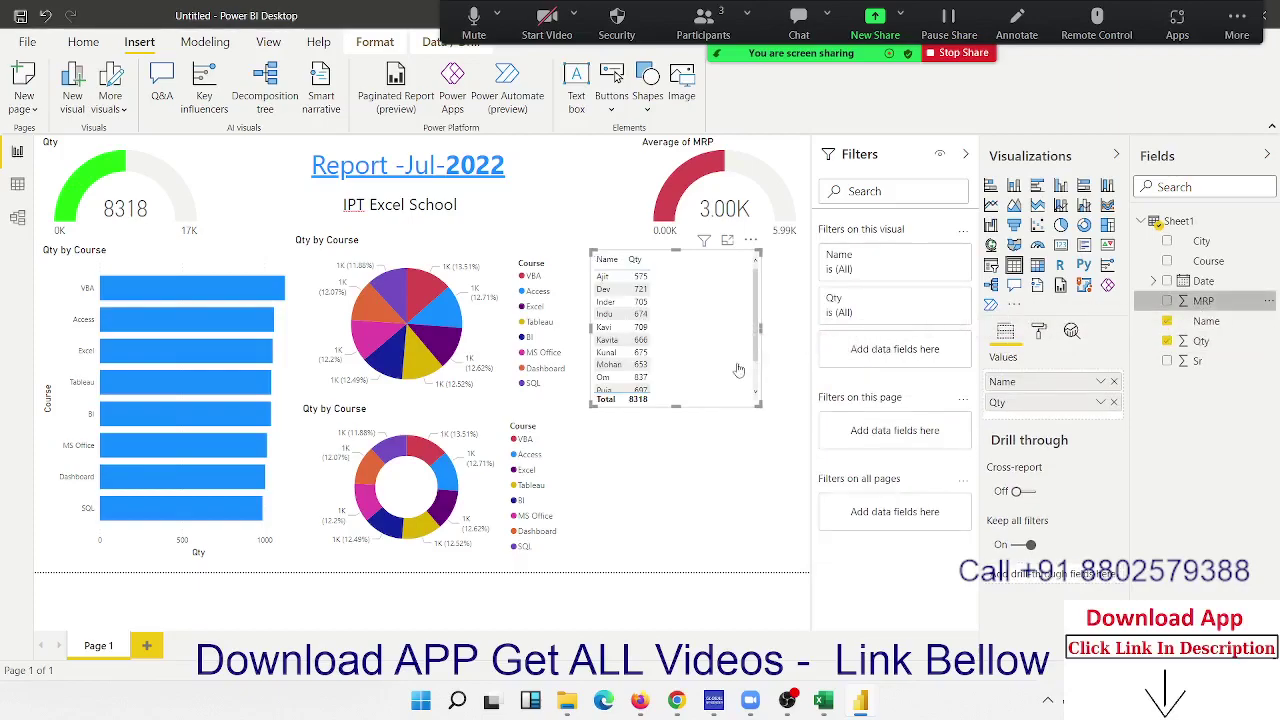
mouse_move(742, 431)
left_mouse_down()
mouse_move(752, 400)
mouse_move(757, 490)
mouse_move(717, 455)
left_mouse_up()
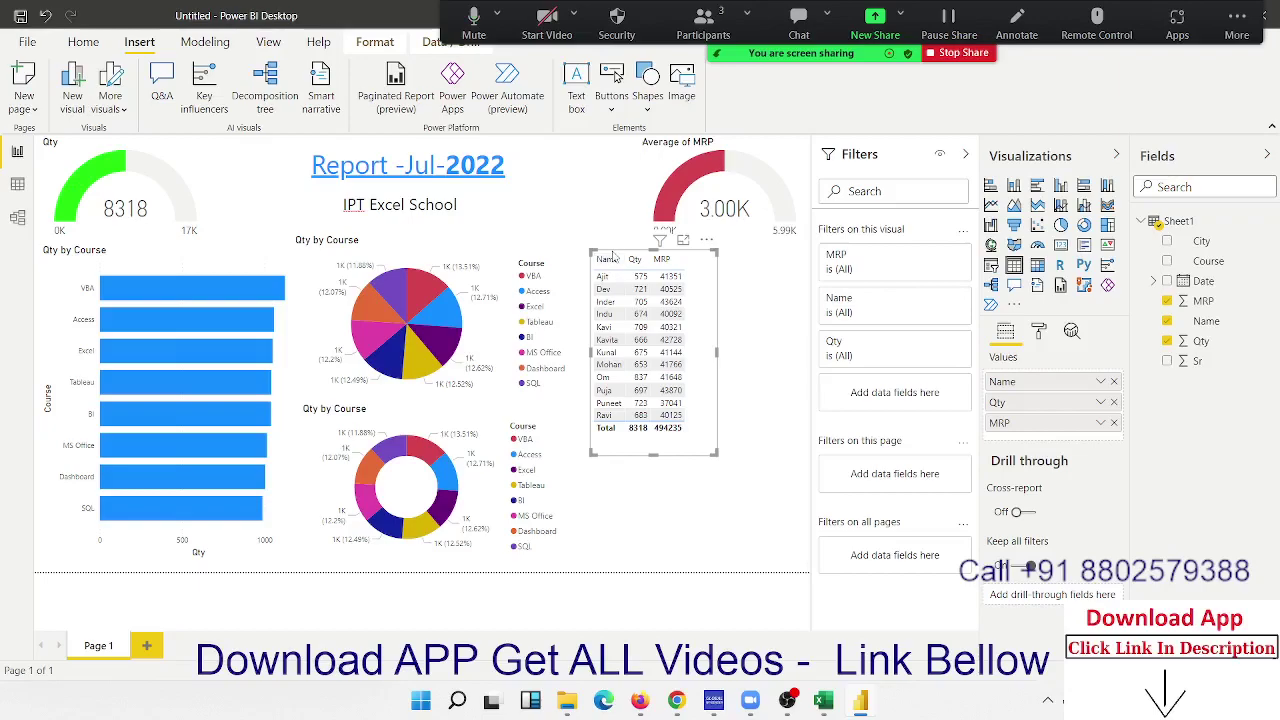
mouse_move(613, 260)
left_mouse_down()
mouse_move(706, 261)
mouse_move(590, 254)
left_mouse_up()
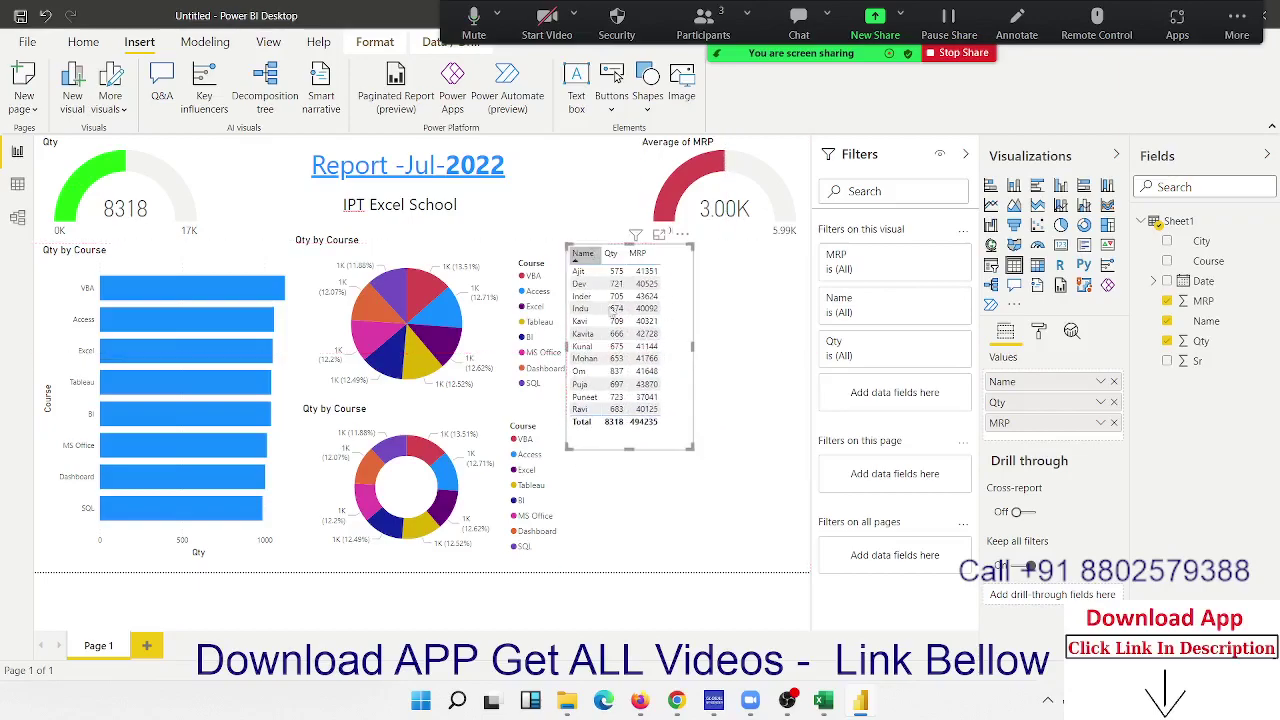
left_click(690, 483)
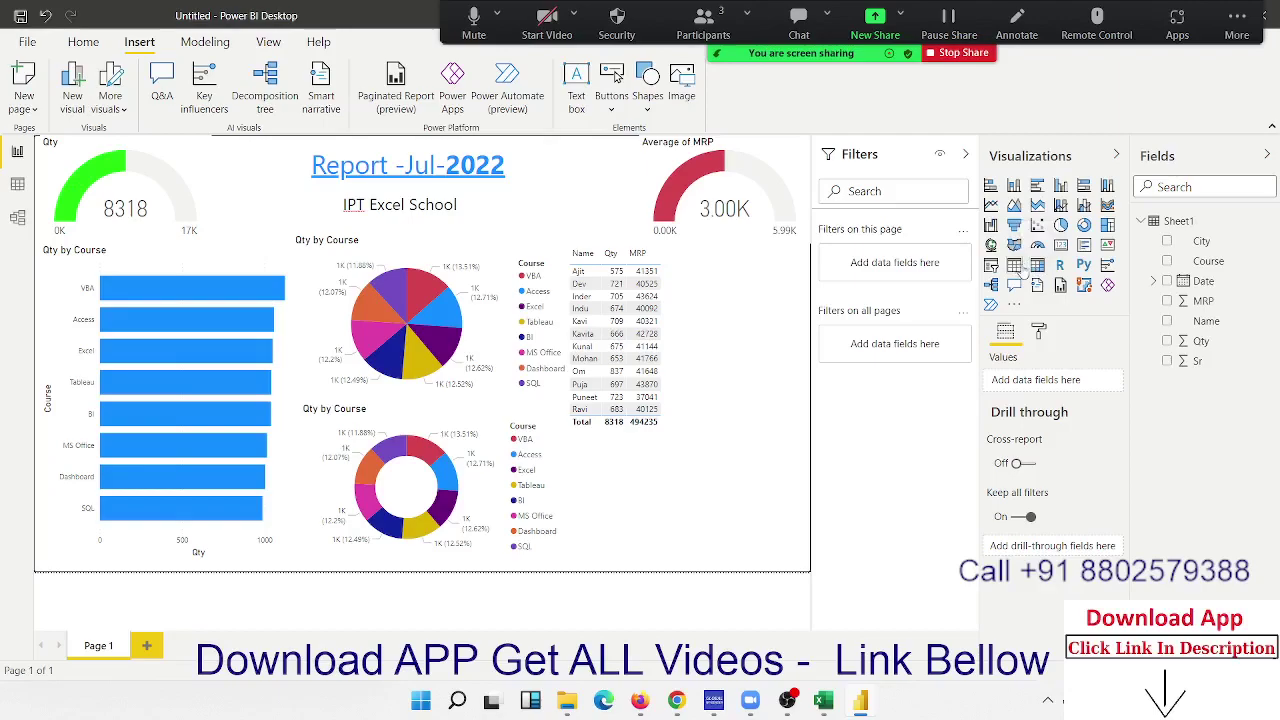
Insert a matrix with Course rows and Qty values, totalling 8318, next to the Name table
left_click(1037, 268)
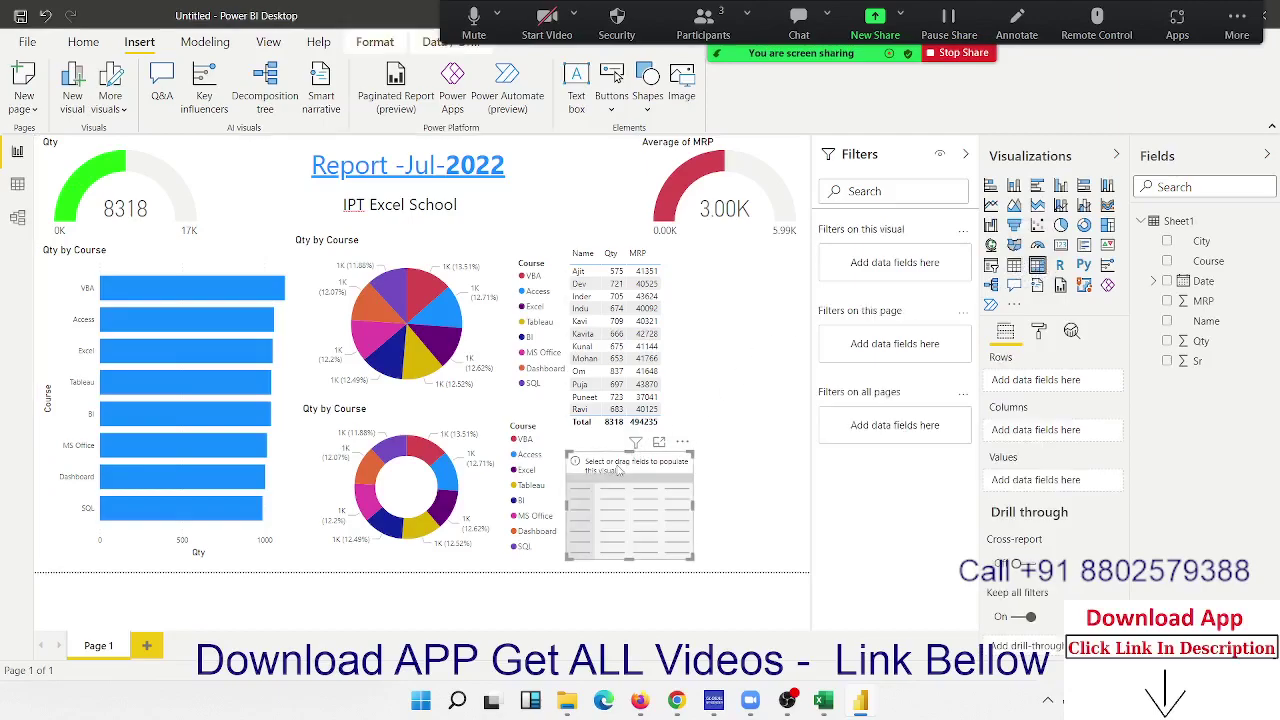
left_click_drag(618, 470, 720, 268)
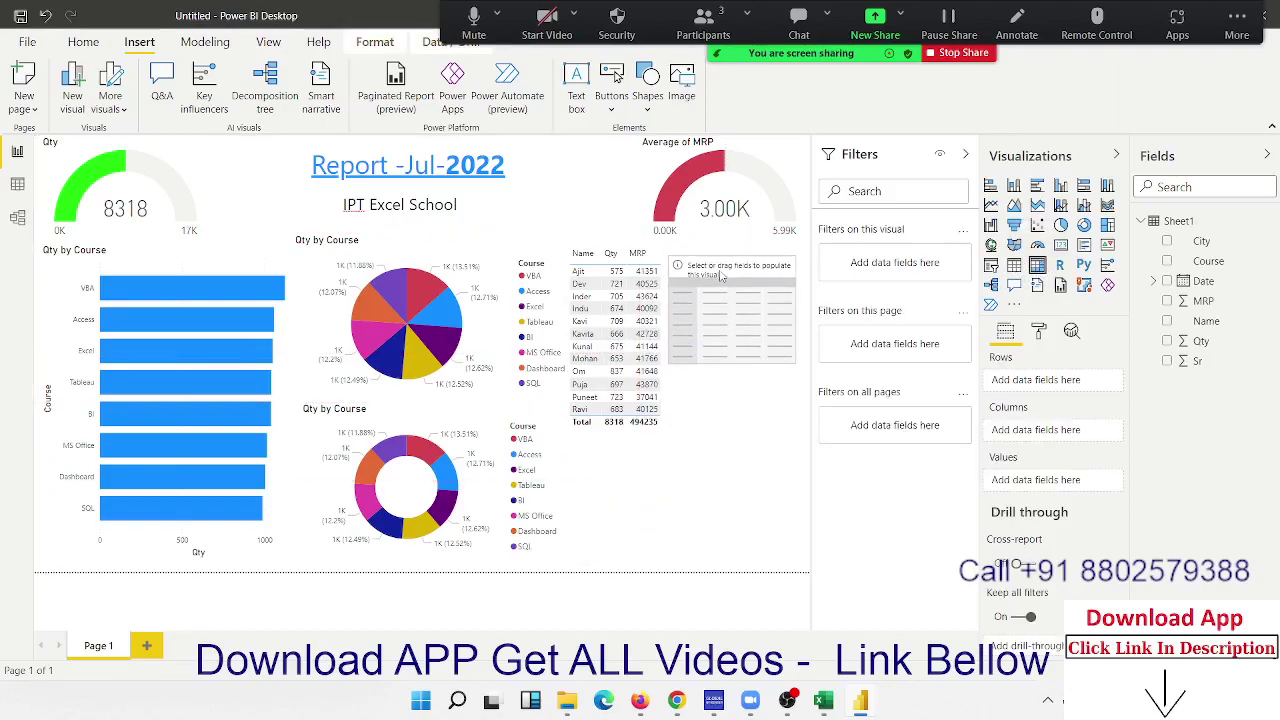
left_click_drag(720, 268, 727, 283)
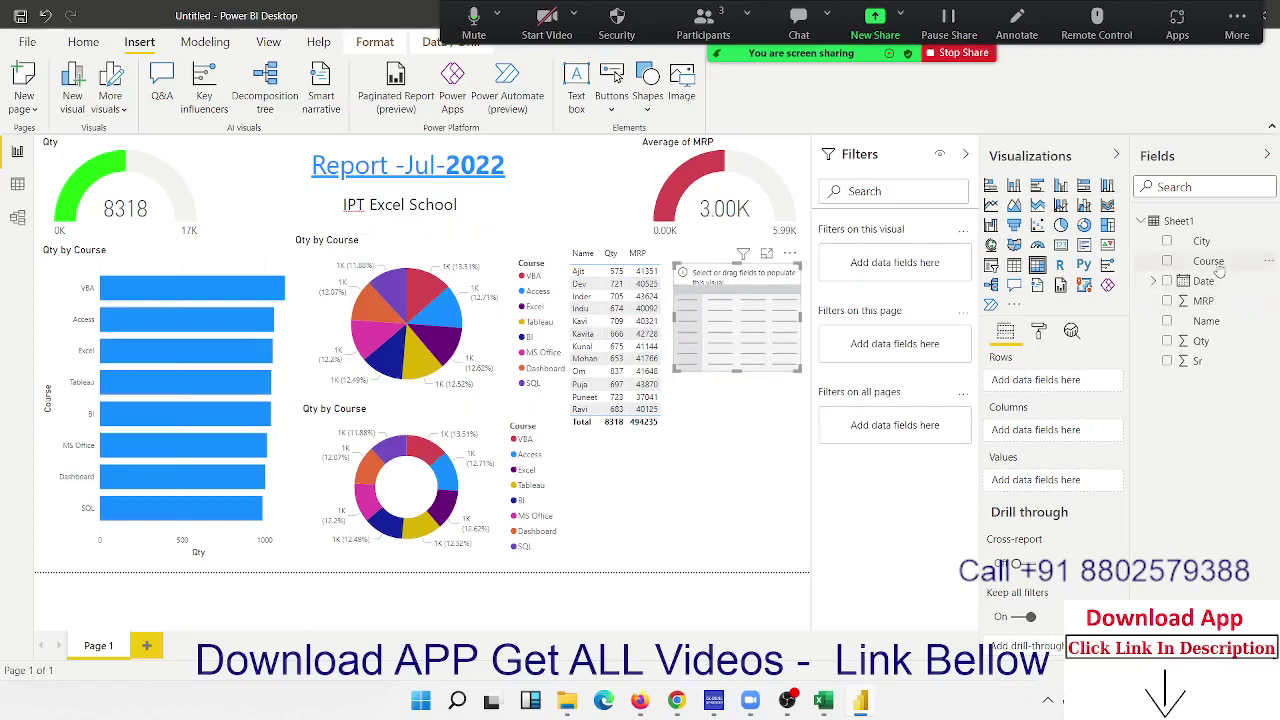
left_click_drag(1217, 272, 740, 322)
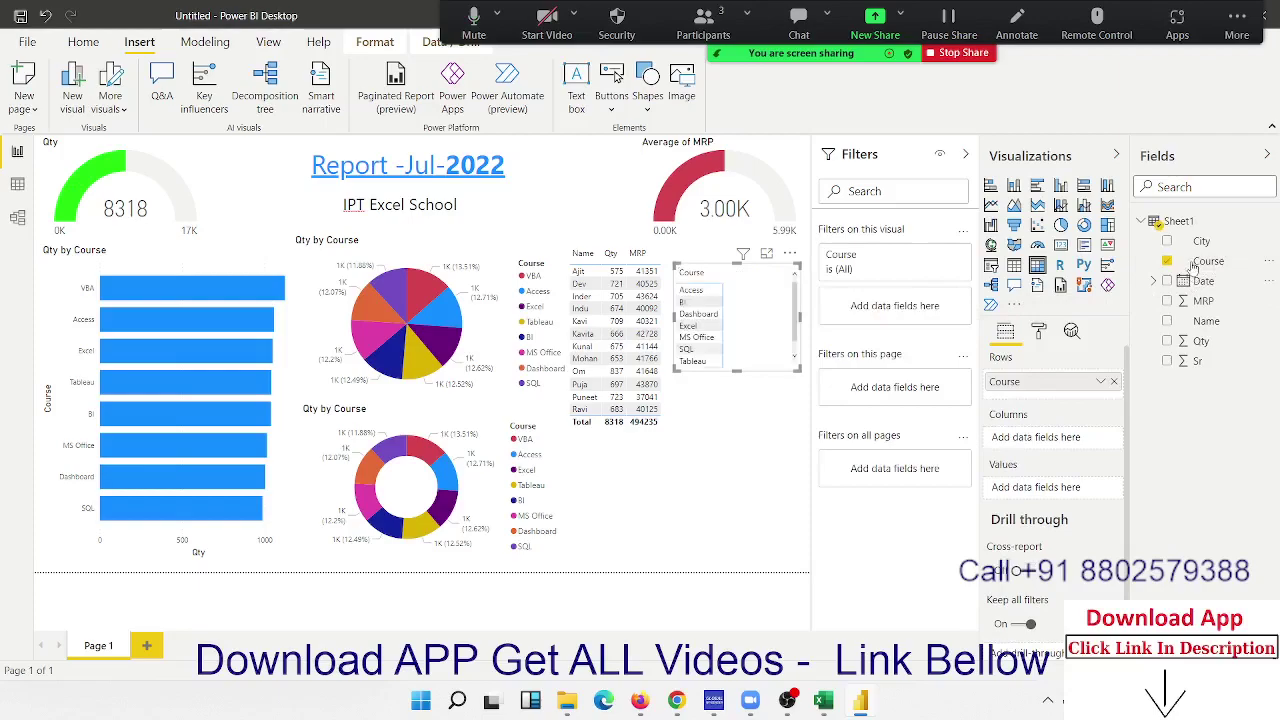
left_click_drag(1200, 341, 780, 330)
left_click_drag(806, 420, 794, 416)
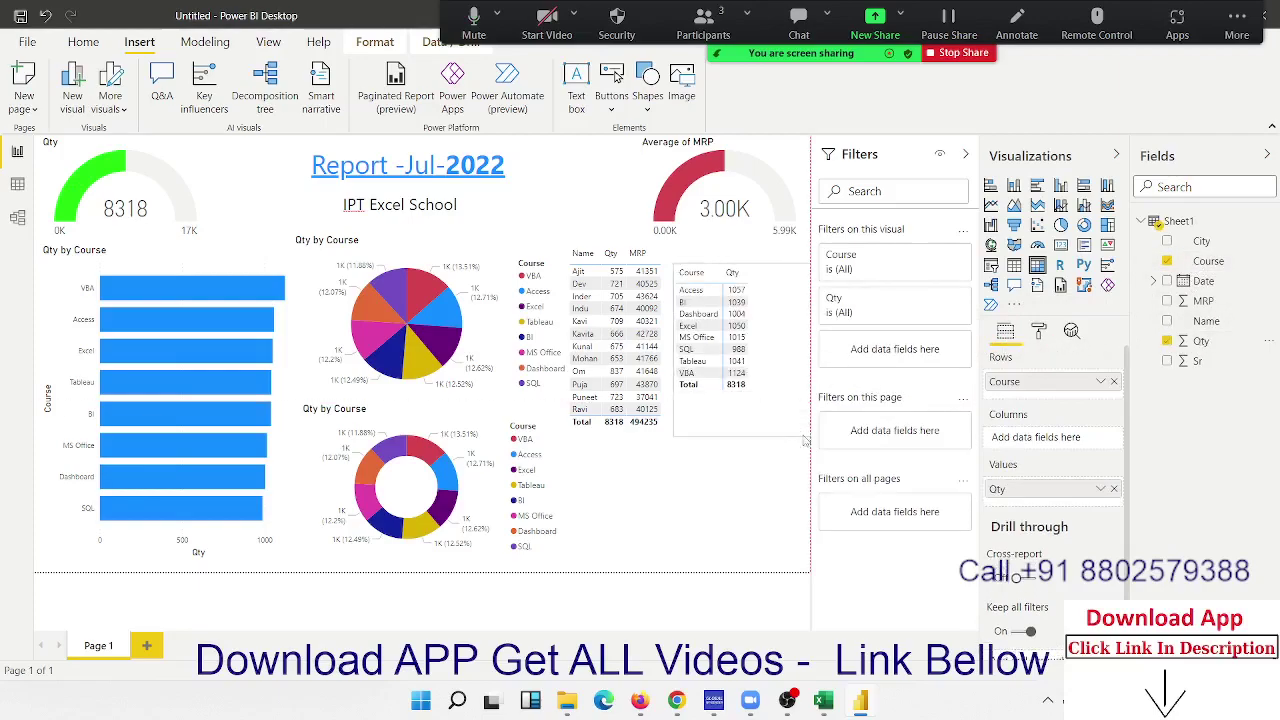
left_click(726, 526)
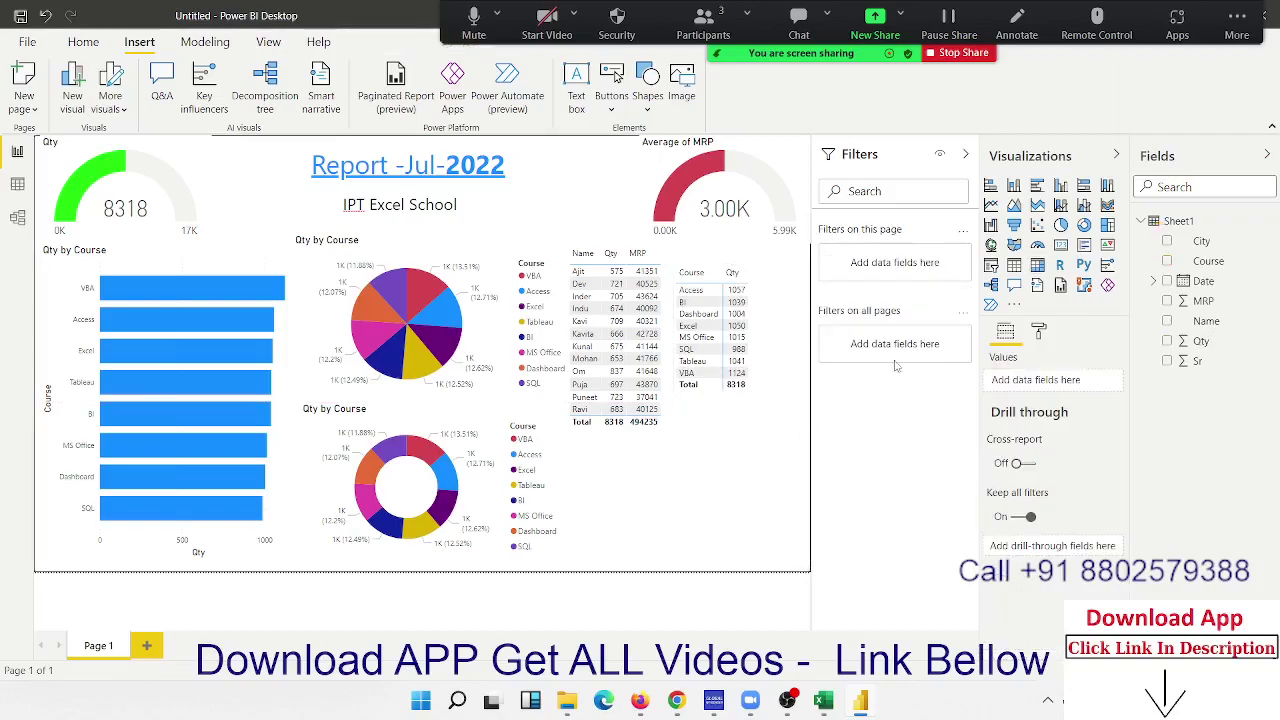
Create a treemap of Qty grouped by City at the lower right, stretched taller
left_click(1107, 225)
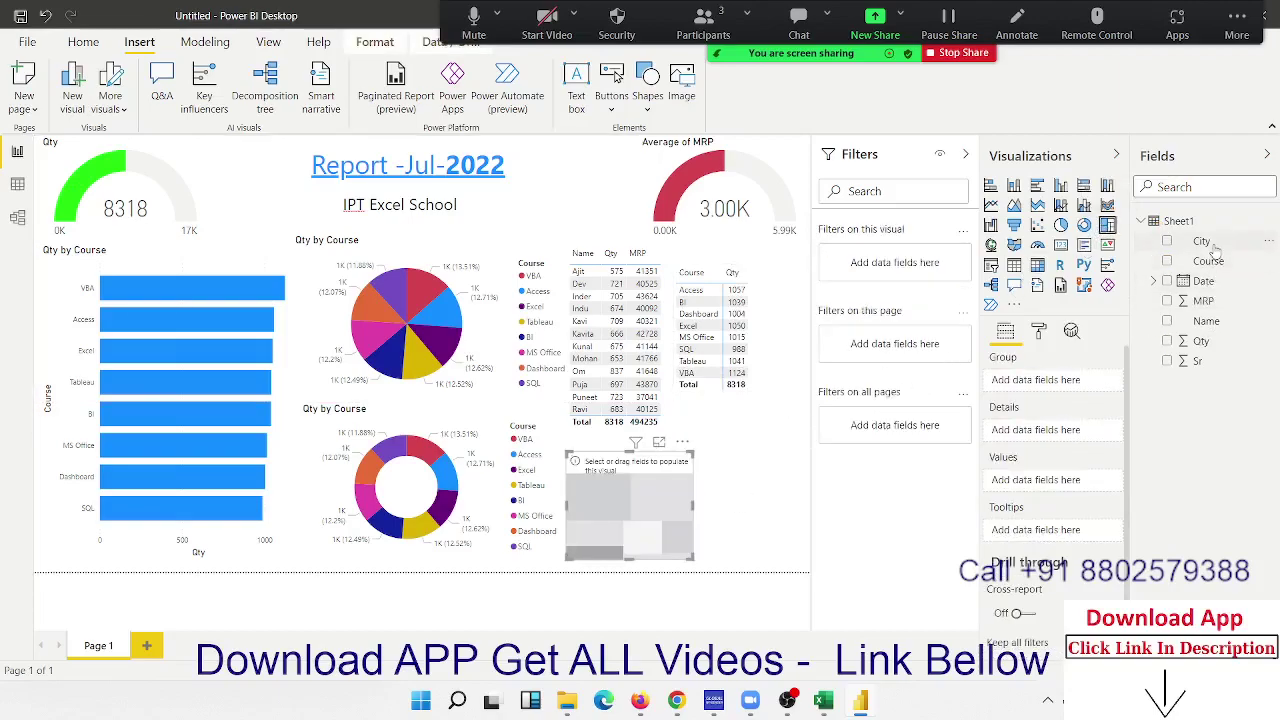
mouse_move(1212, 244)
left_mouse_down()
mouse_move(1121, 403)
mouse_move(1057, 404)
left_mouse_up()
mouse_move(1201, 341)
left_mouse_down()
mouse_move(679, 543)
mouse_move(797, 558)
left_mouse_up()
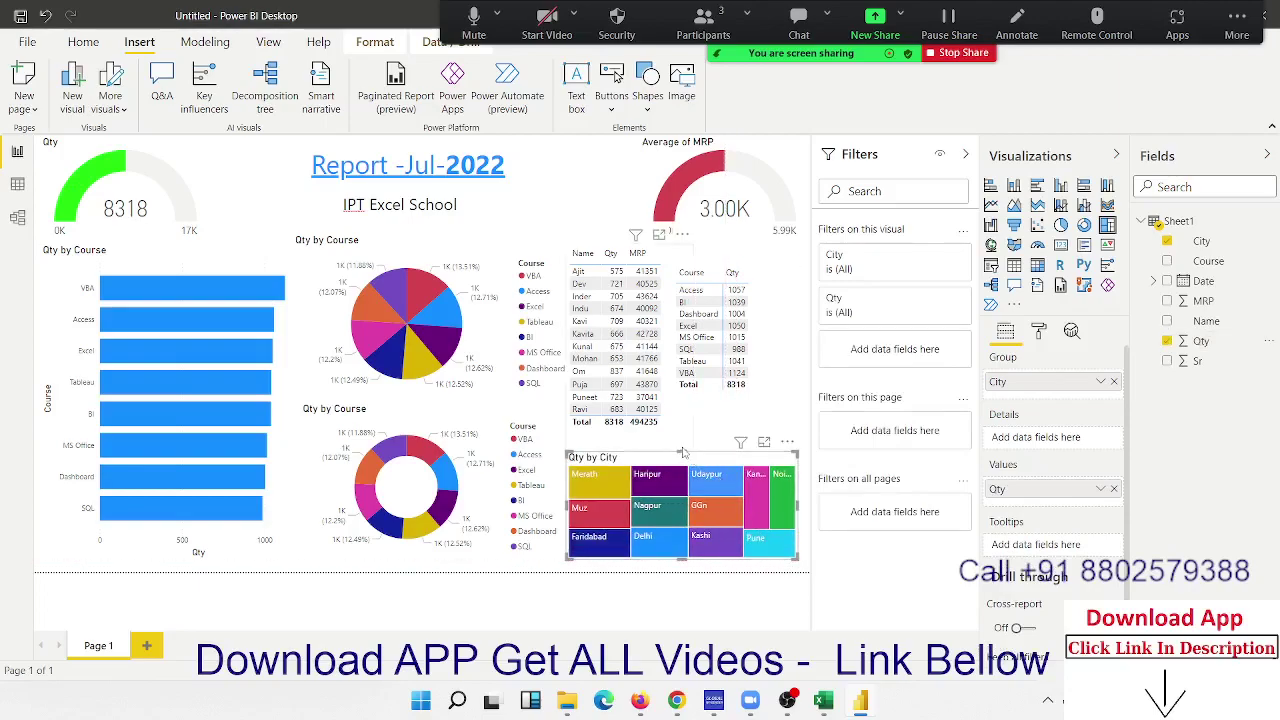
left_click_drag(690, 457, 685, 427)
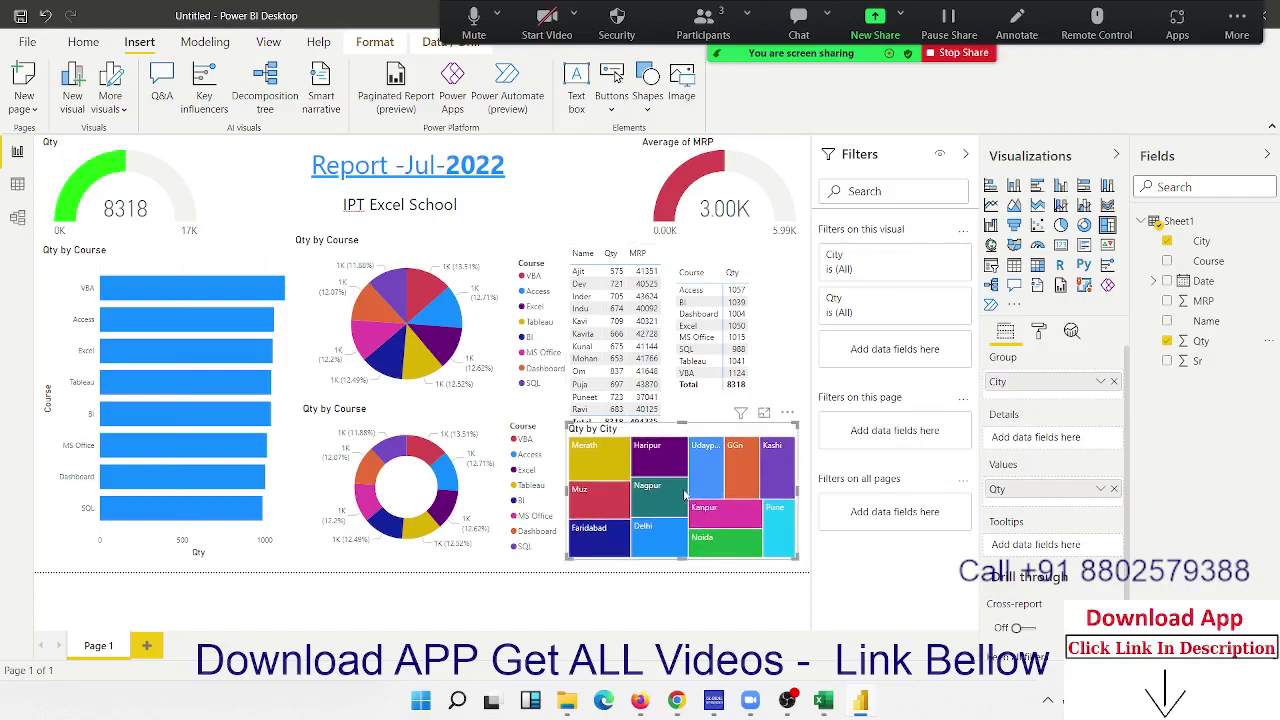
Rename the report page tab from Page 1 to Jul
left_click(627, 595)
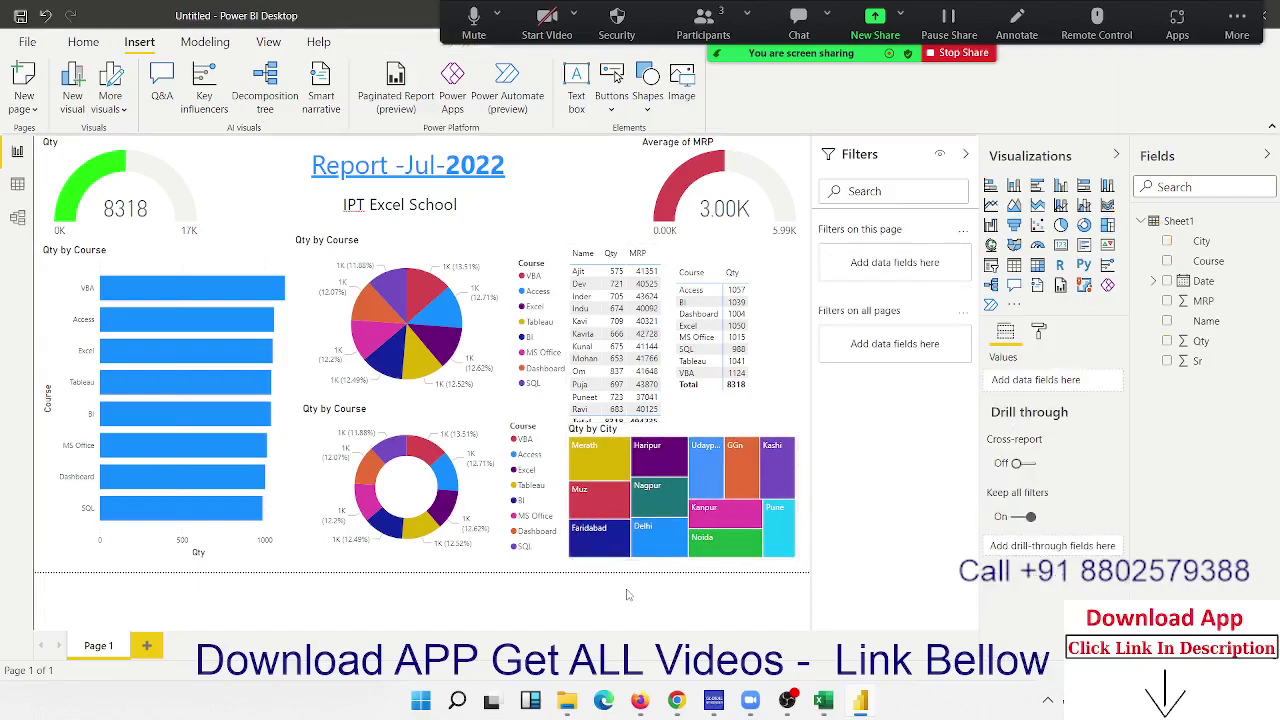
left_click(95, 642)
key("BackSpace")
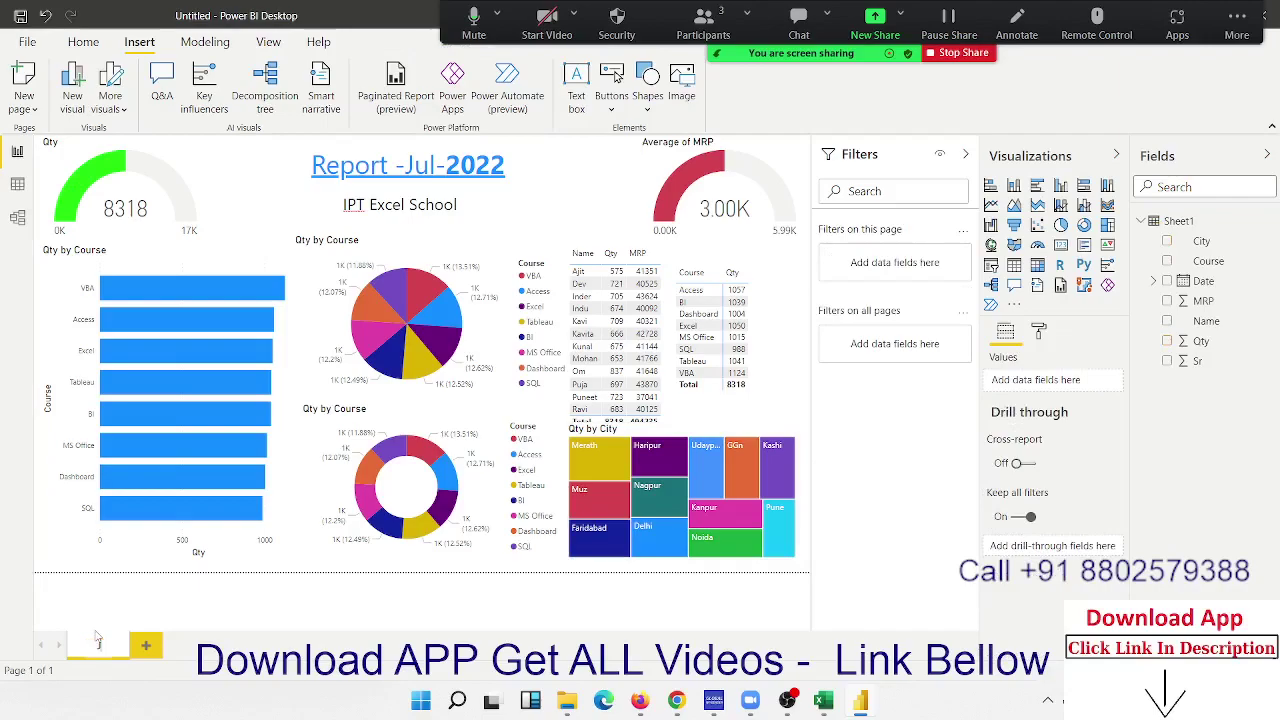
type("Jul")
left_click(180, 617)
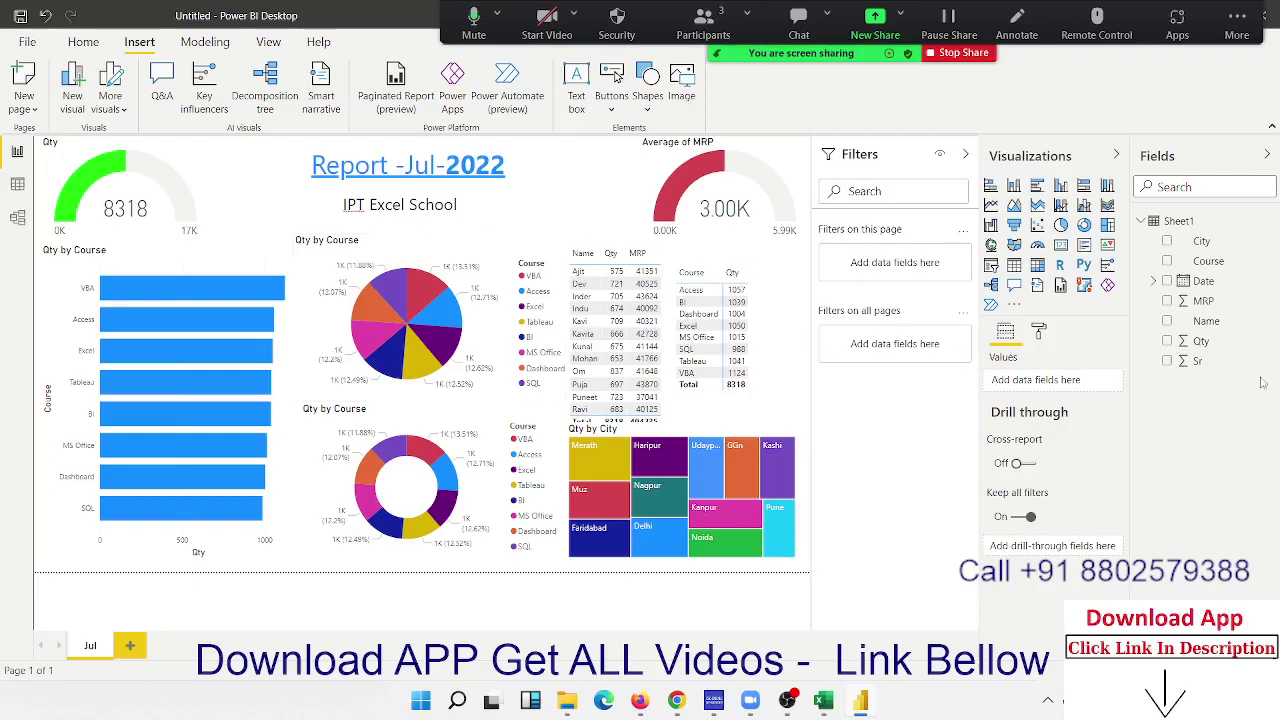
Add a Date slicer right of the report title, first shown as a list of dates
left_click(990, 264)
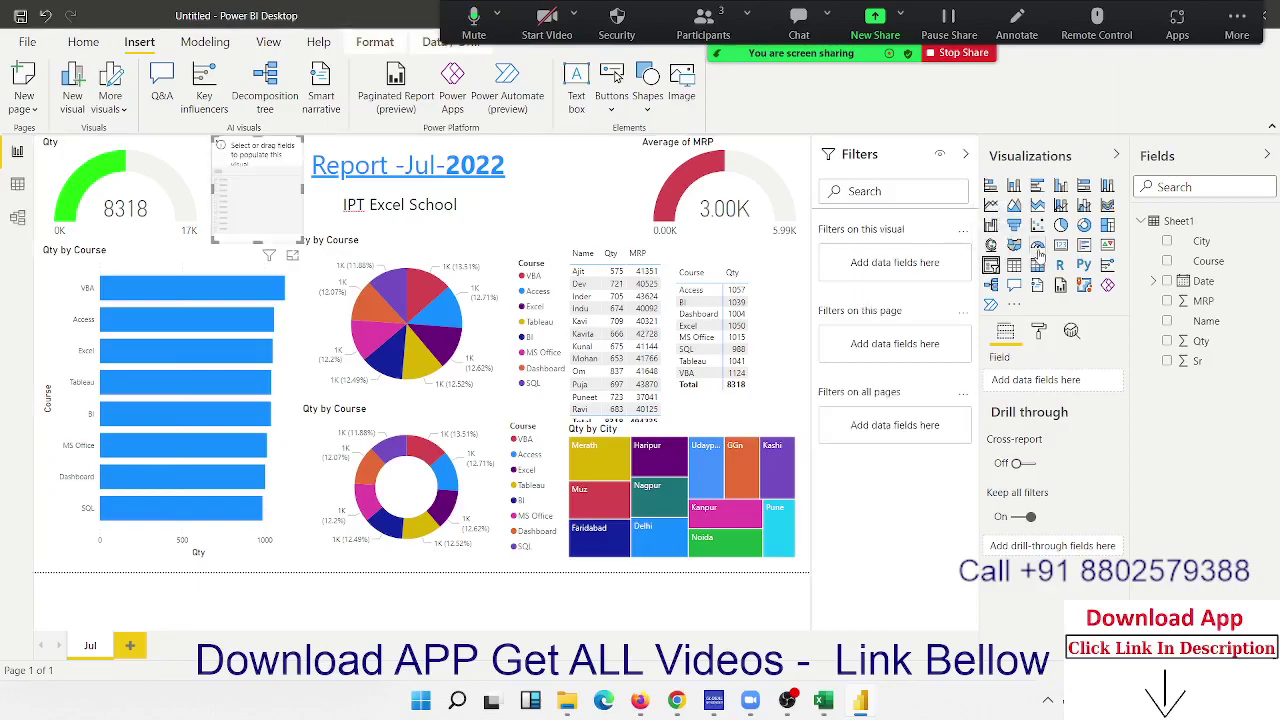
left_click_drag(240, 164, 561, 162)
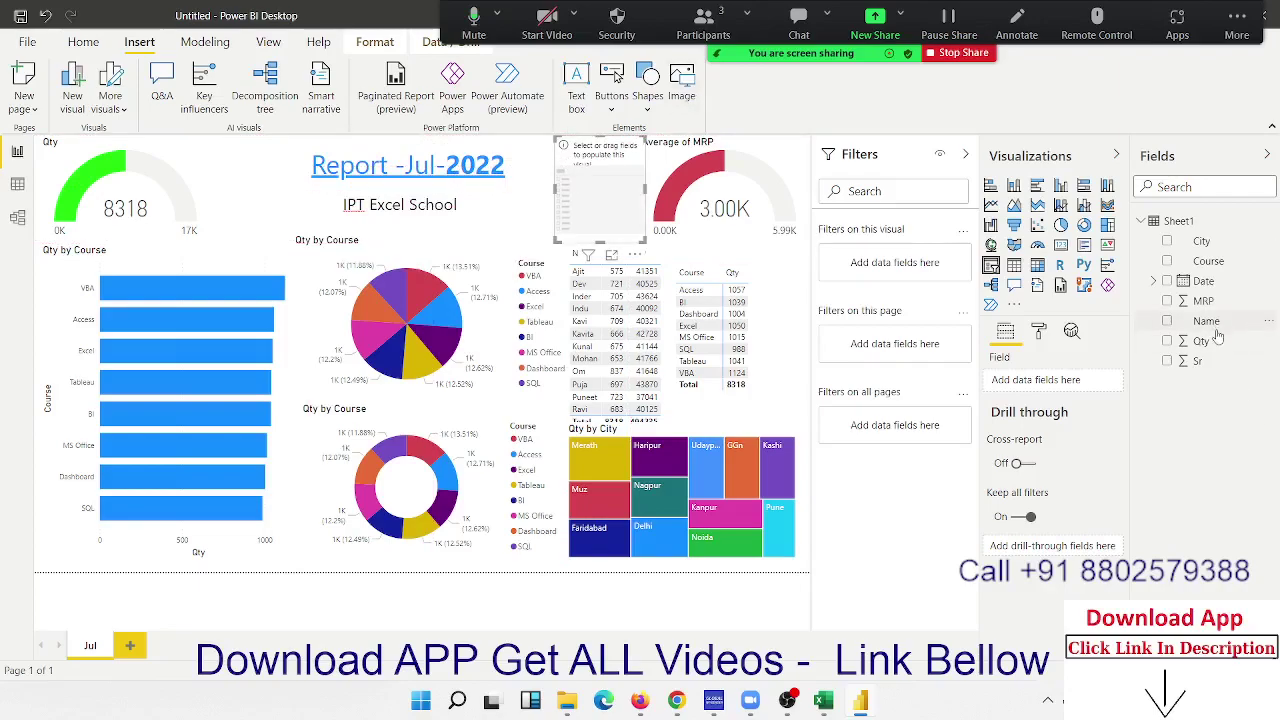
left_click_drag(1210, 284, 606, 213)
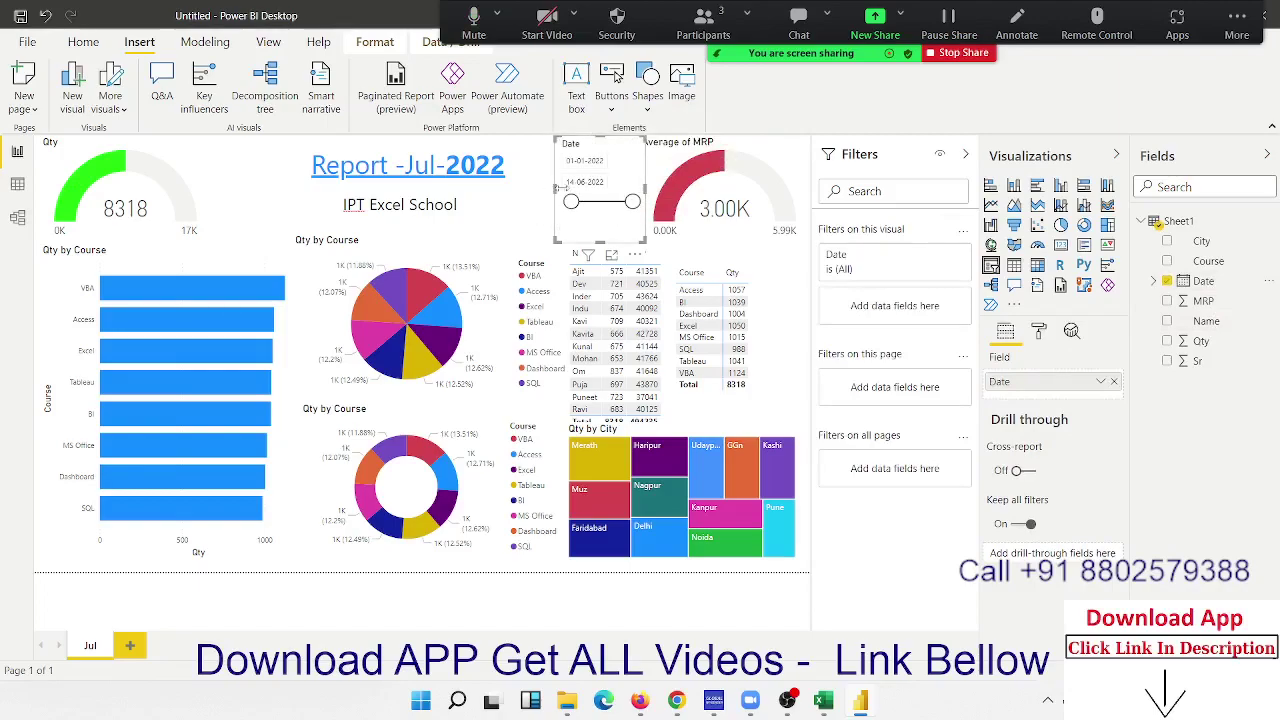
mouse_move(600, 145)
left_click(636, 148)
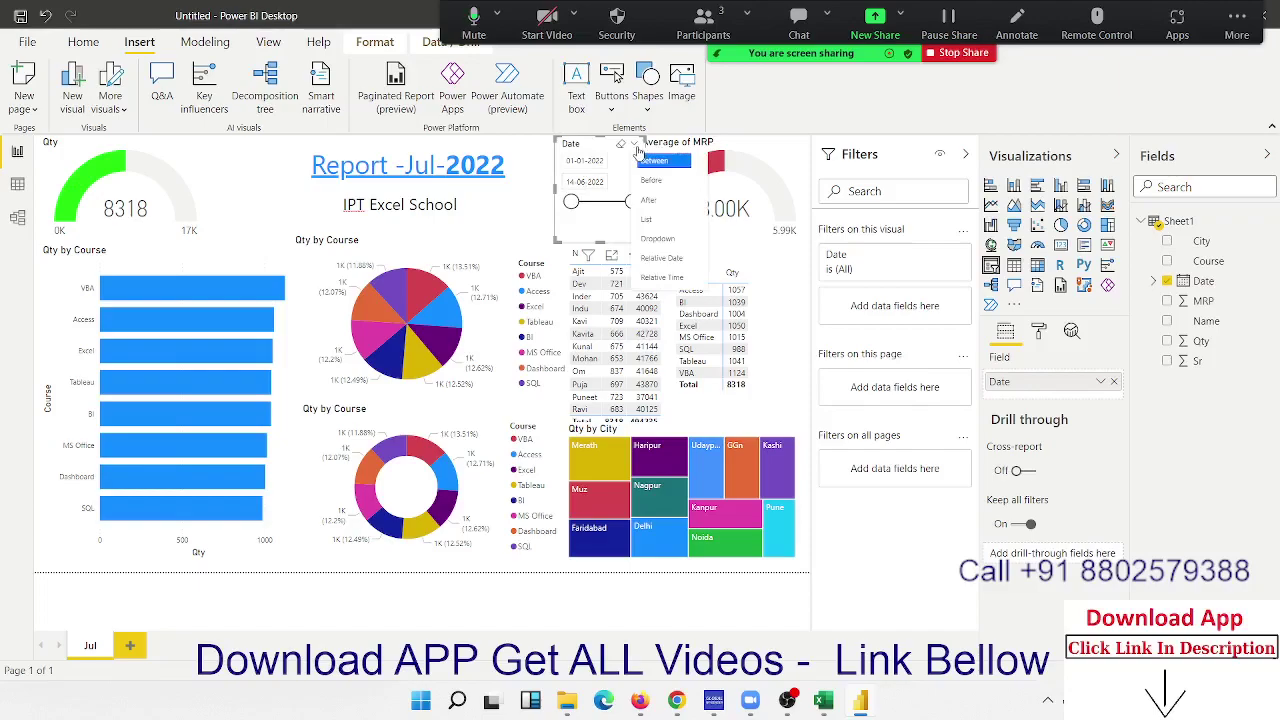
left_click(622, 150)
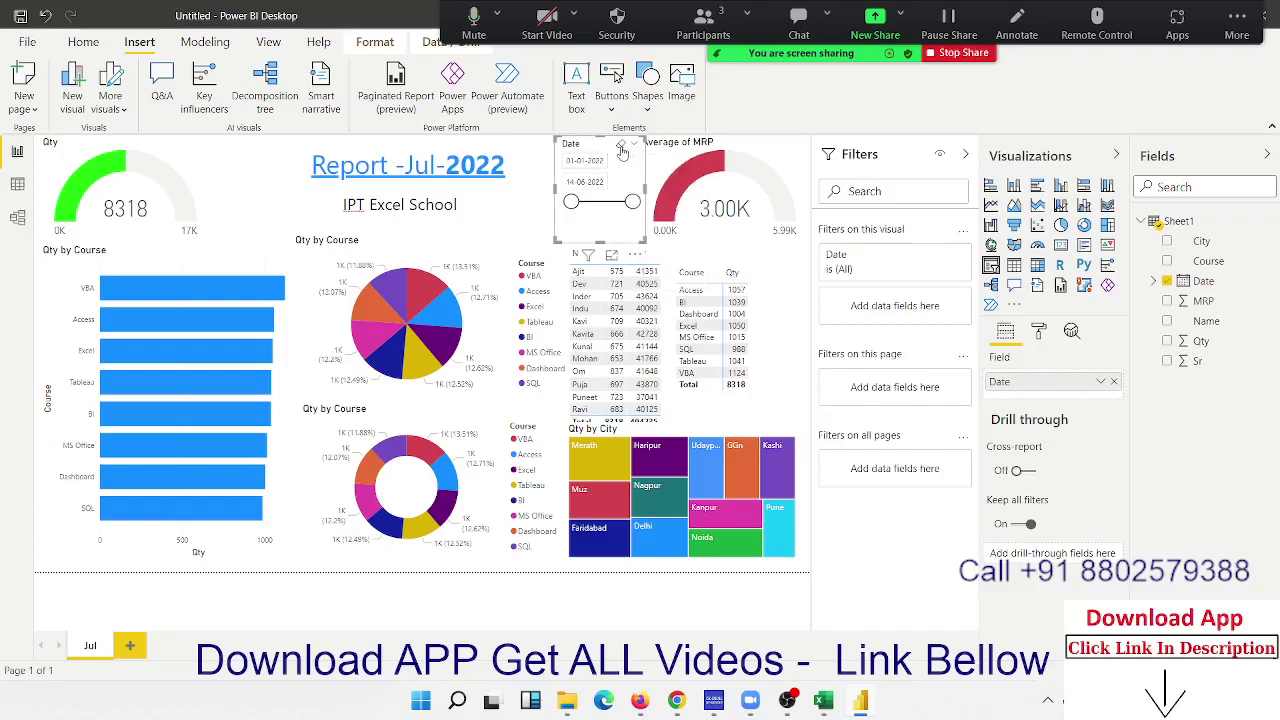
left_click(633, 146)
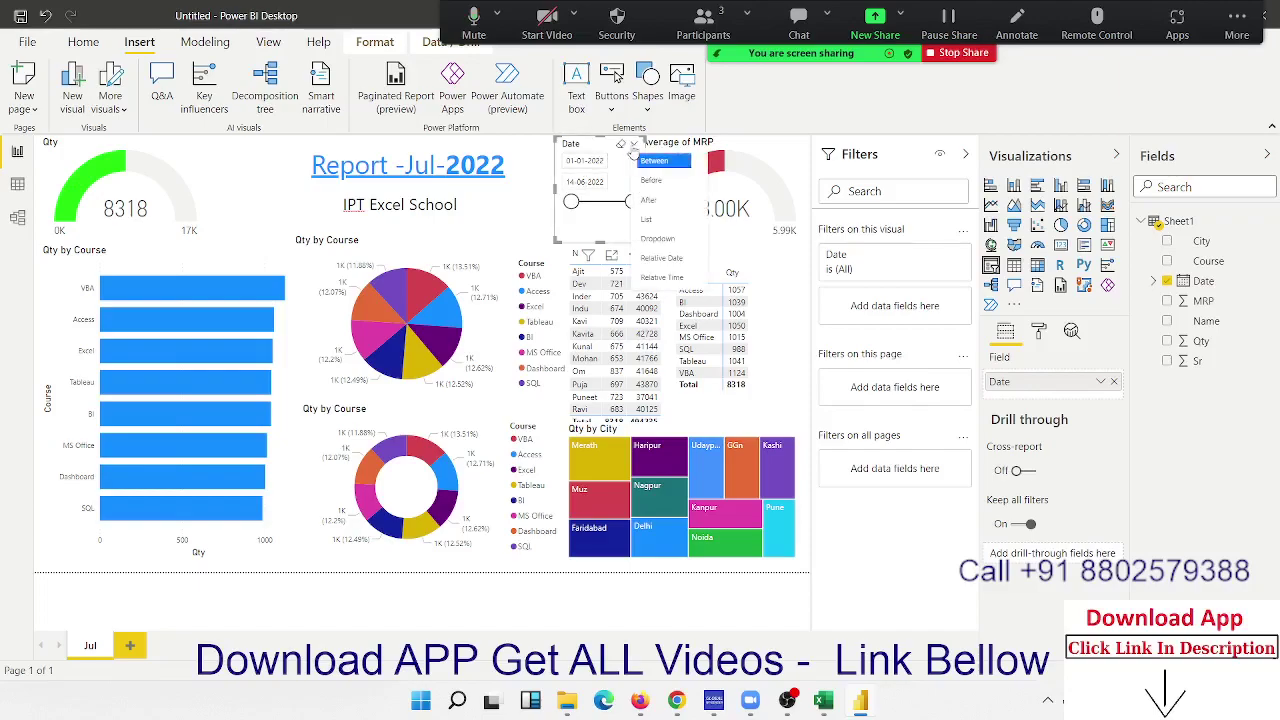
left_click(647, 219)
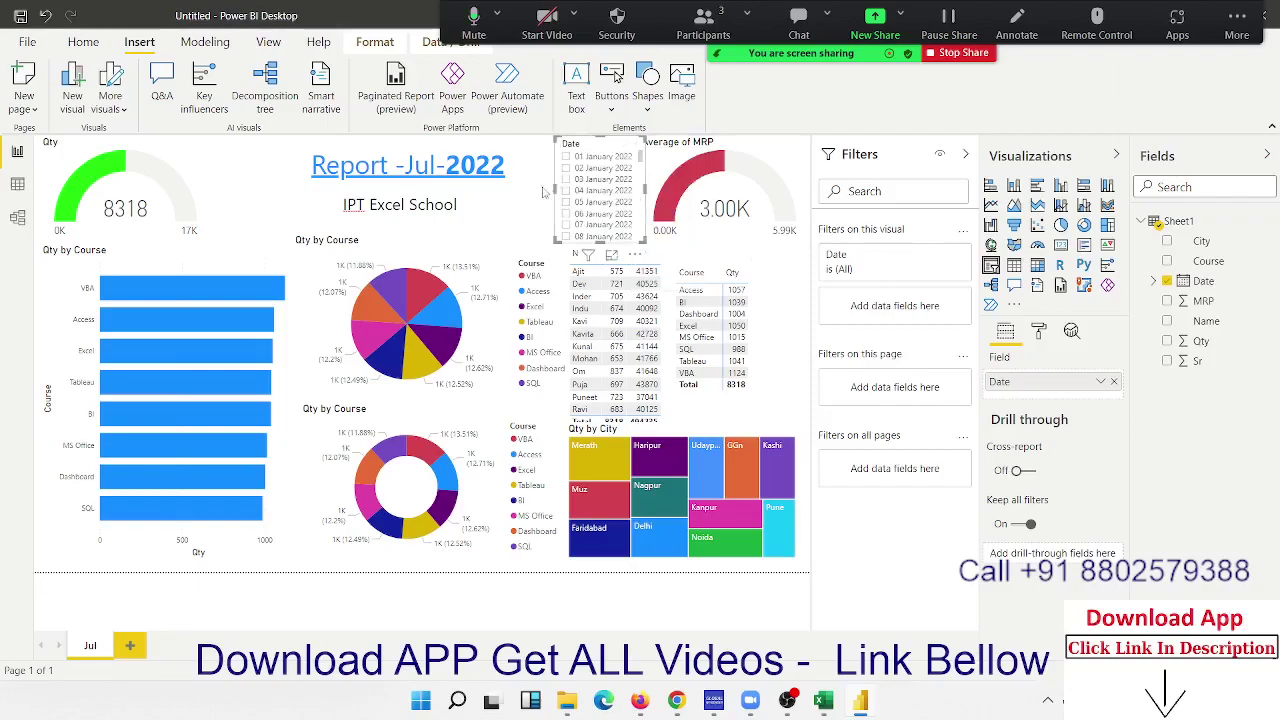
Turn the Date slicer into a resized Dropdown showing All, then view the Sheet1 data table
left_click_drag(547, 190, 510, 190)
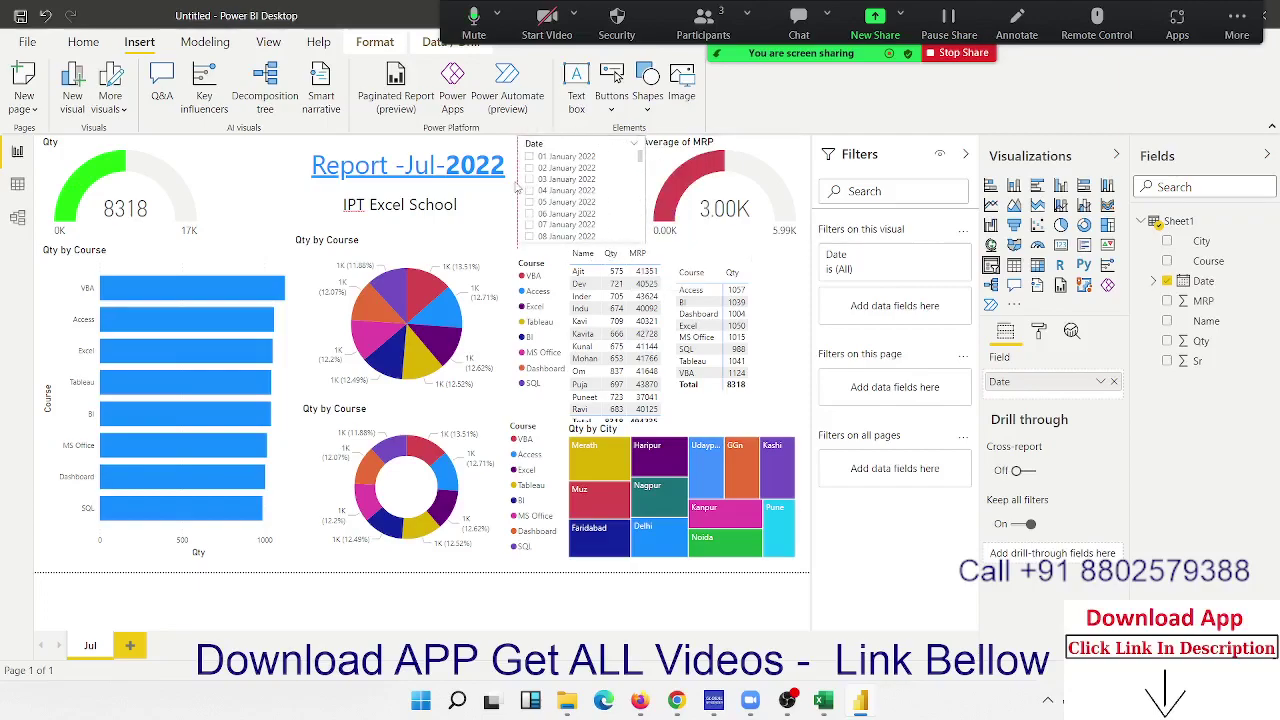
left_click(633, 148)
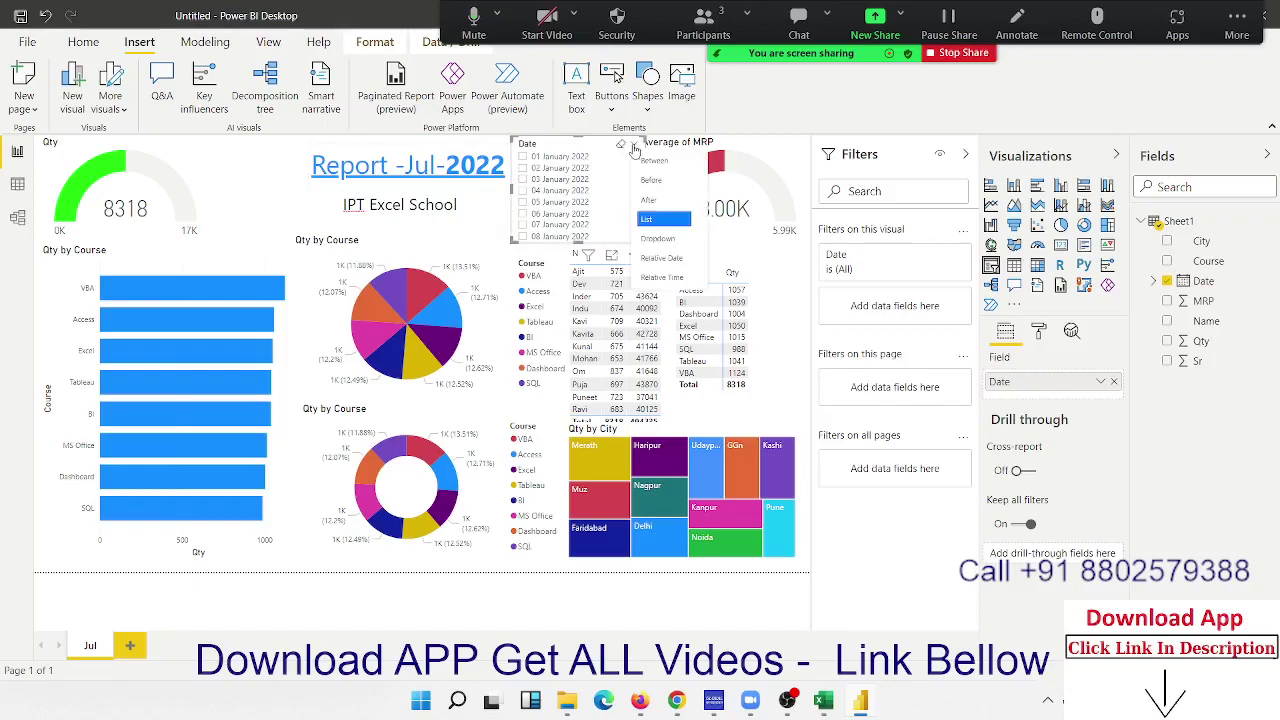
left_click(657, 238)
left_click_drag(641, 241, 645, 187)
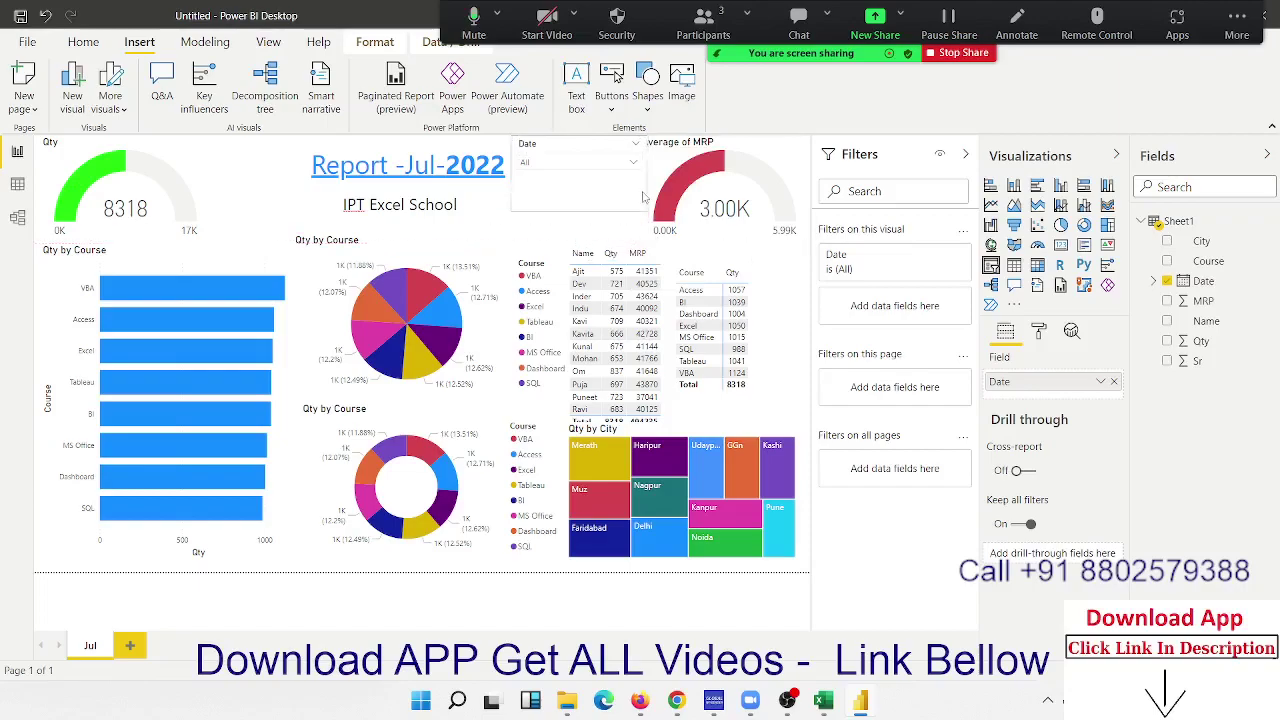
left_click(633, 167)
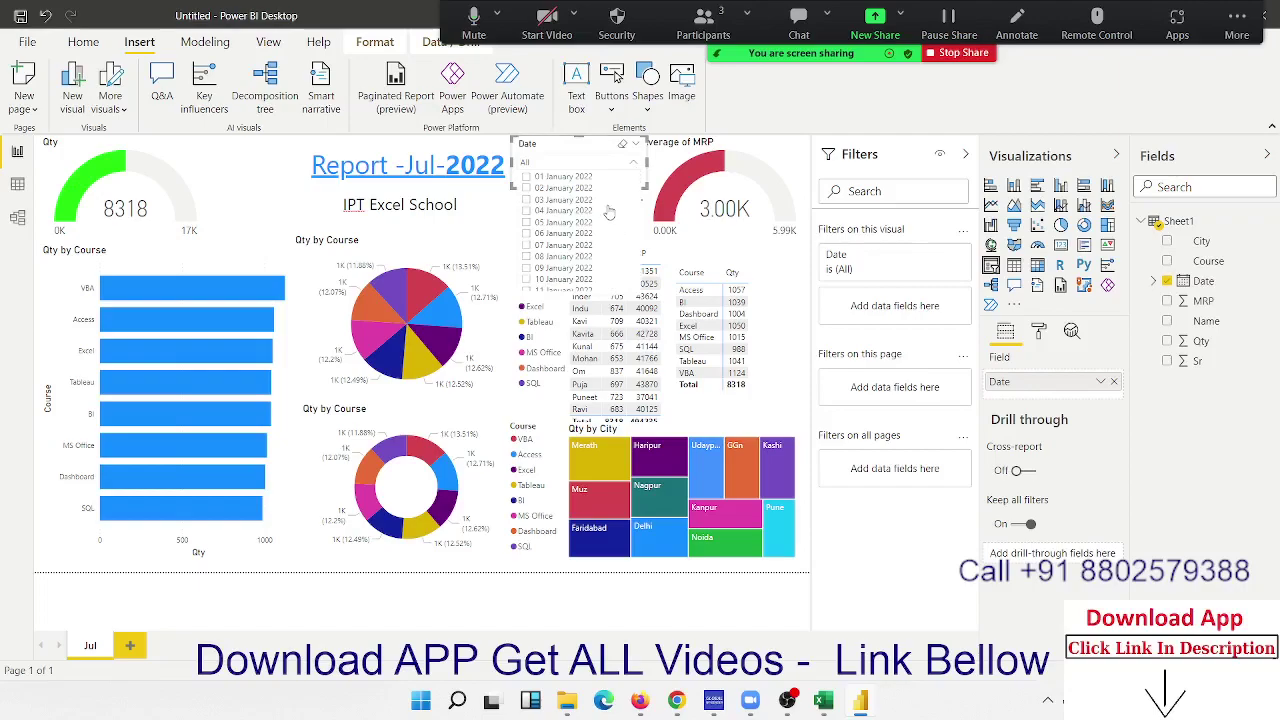
left_click(556, 153)
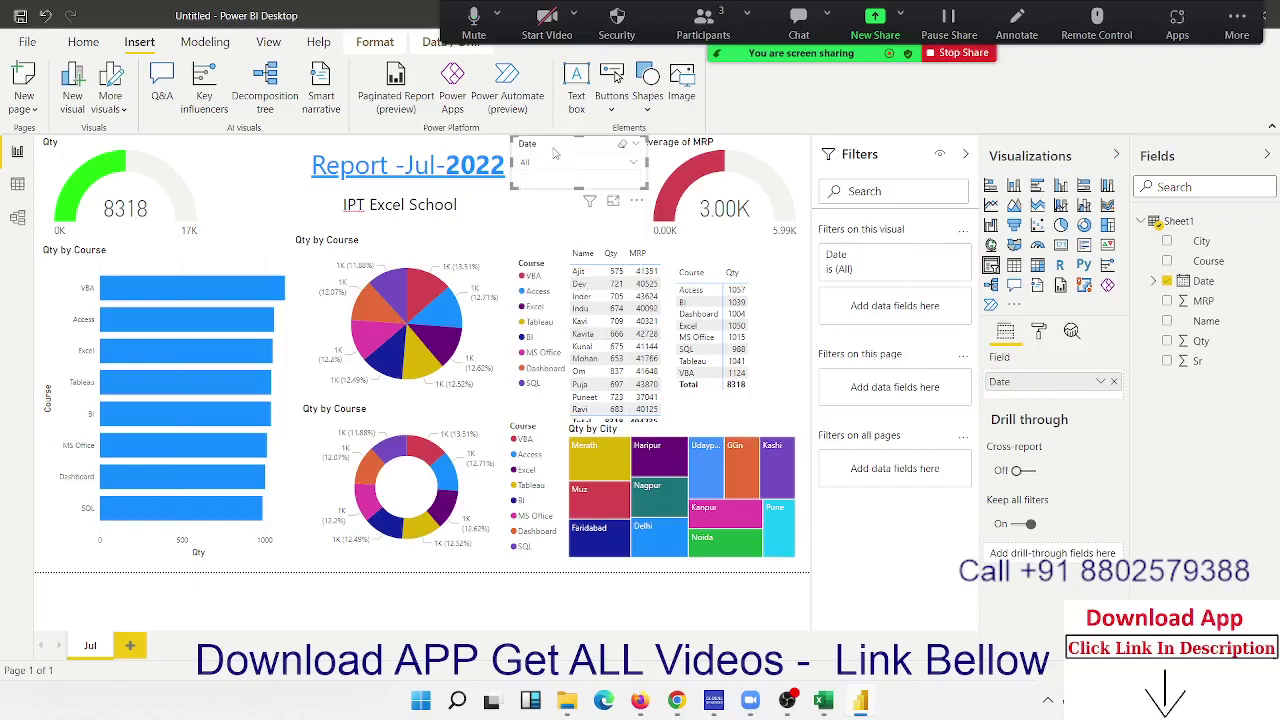
left_click(548, 222)
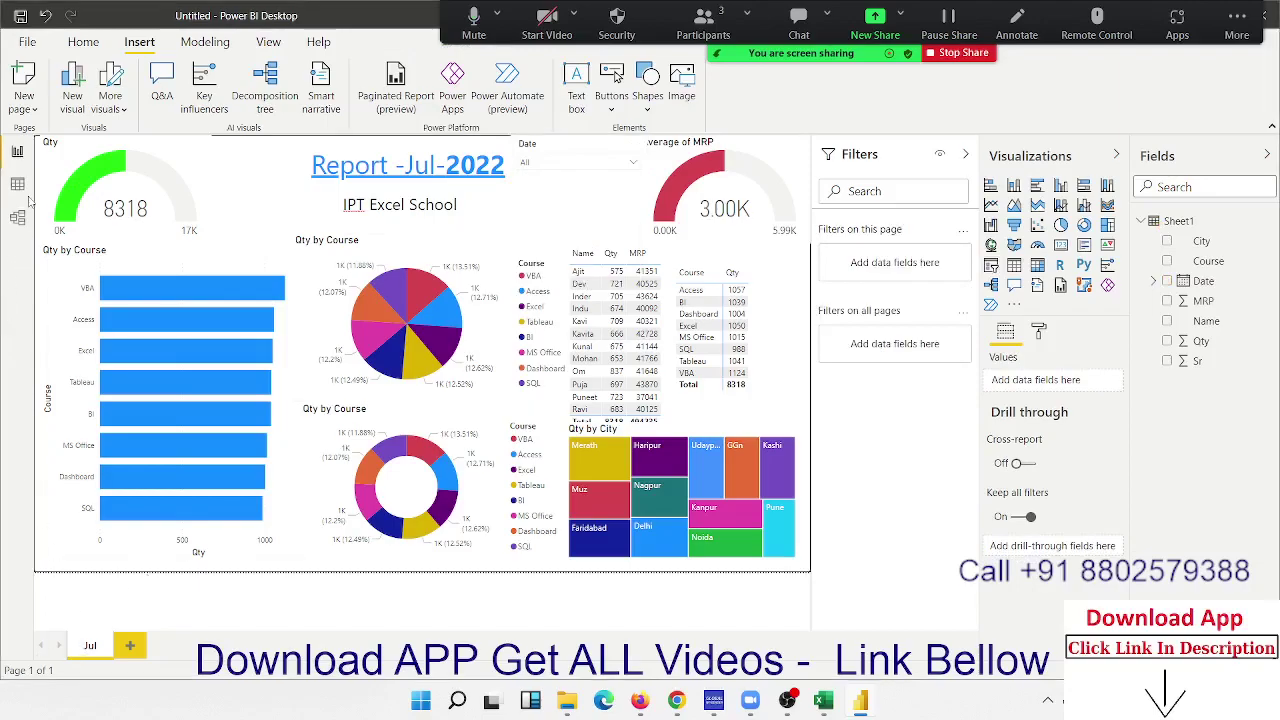
left_click(17, 184)
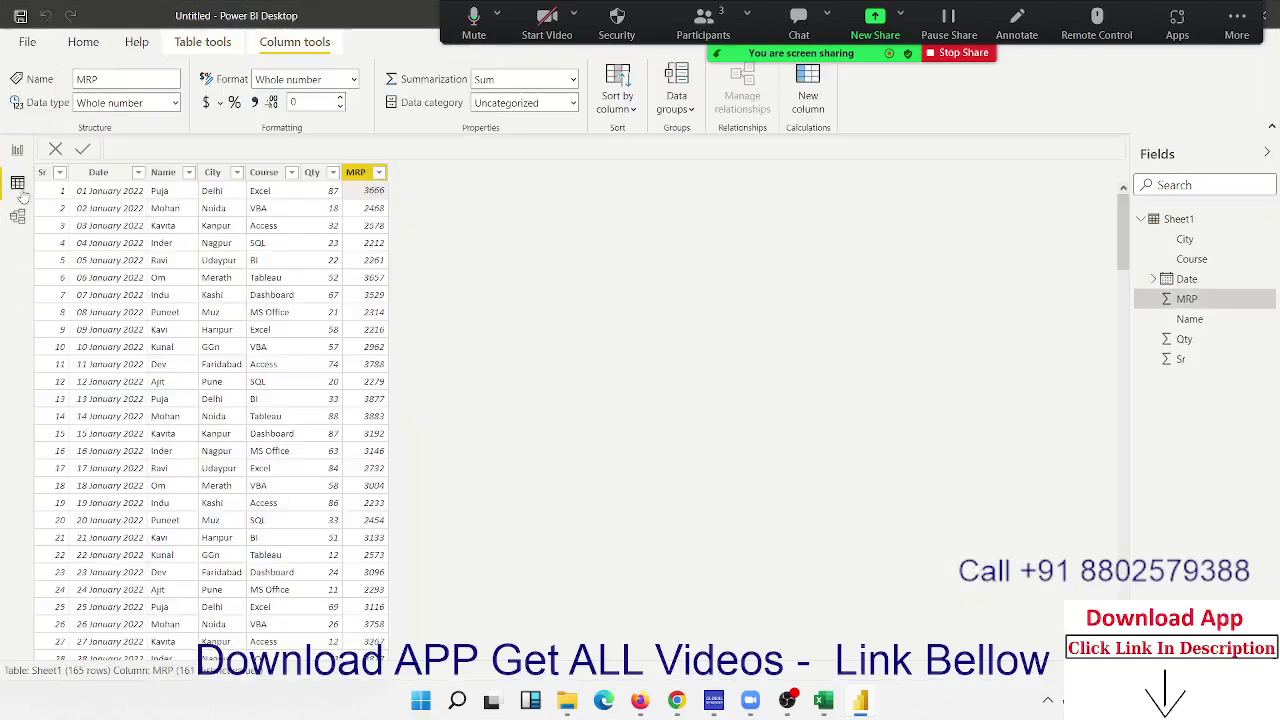
Add a calculated Month column, FORMAT(Sheet1[Date],"MMM"), to Sheet1 and go back to the report
left_click(810, 100)
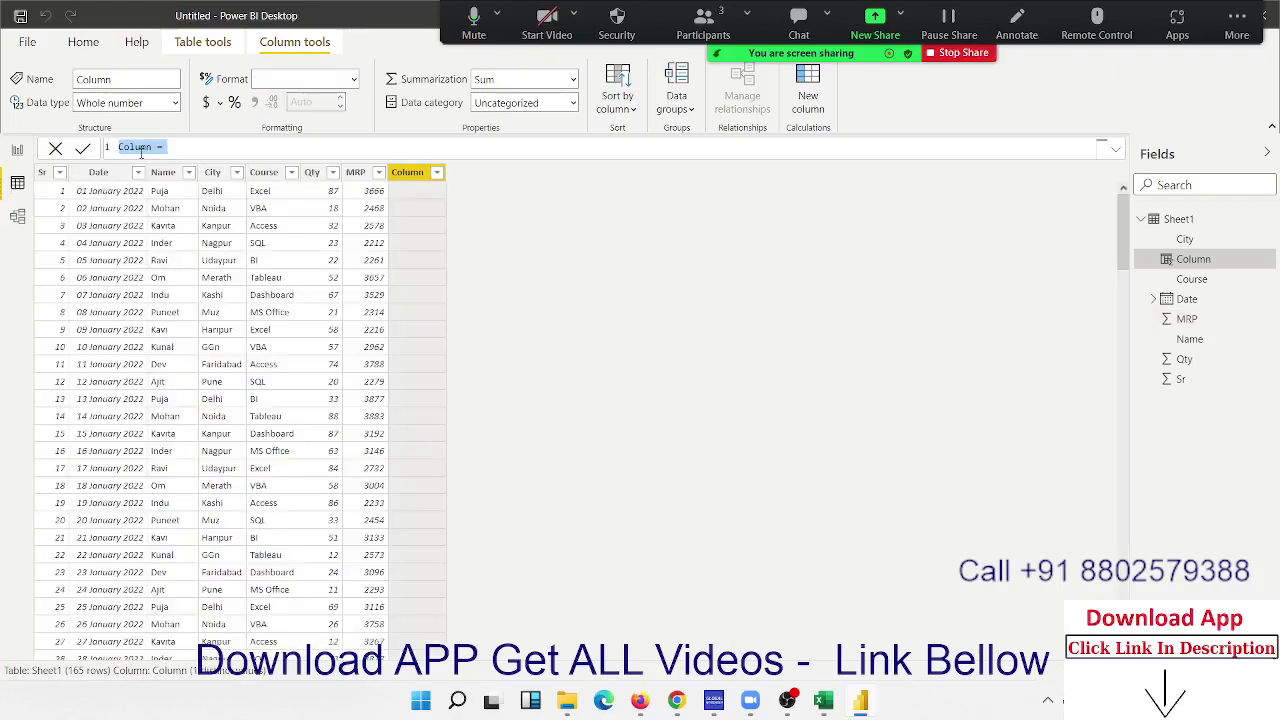
type("Month")
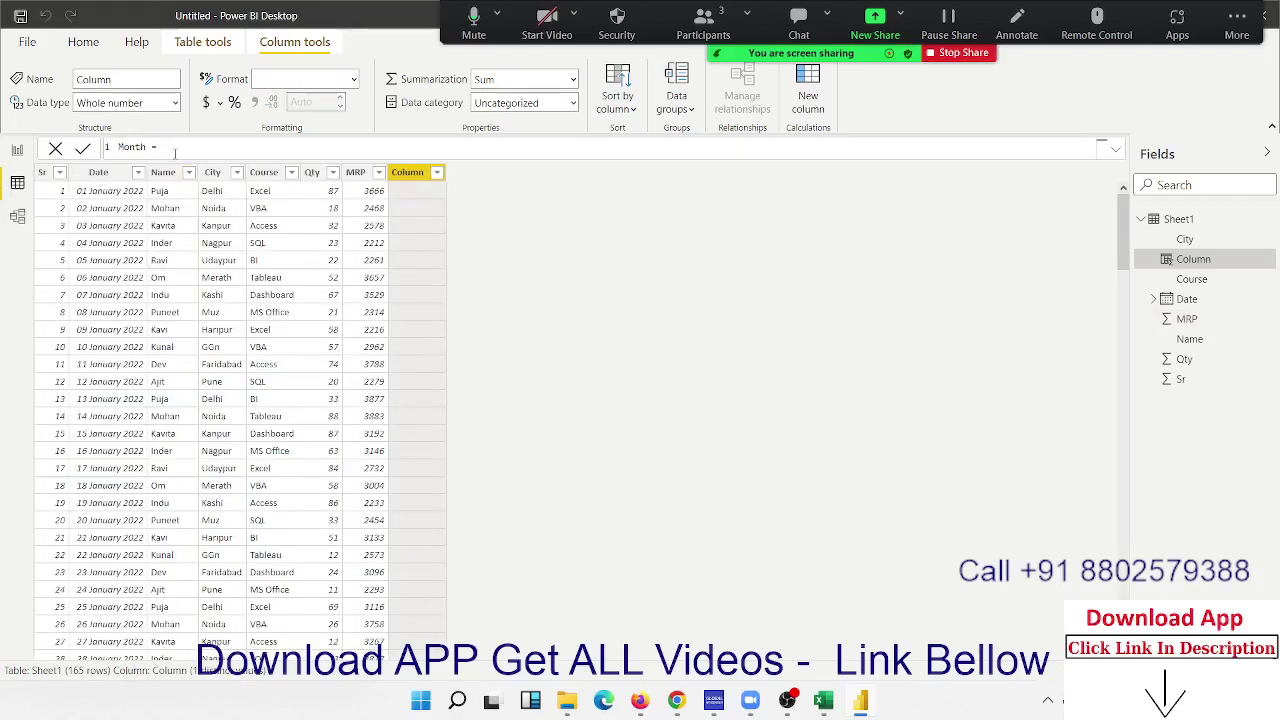
type("f")
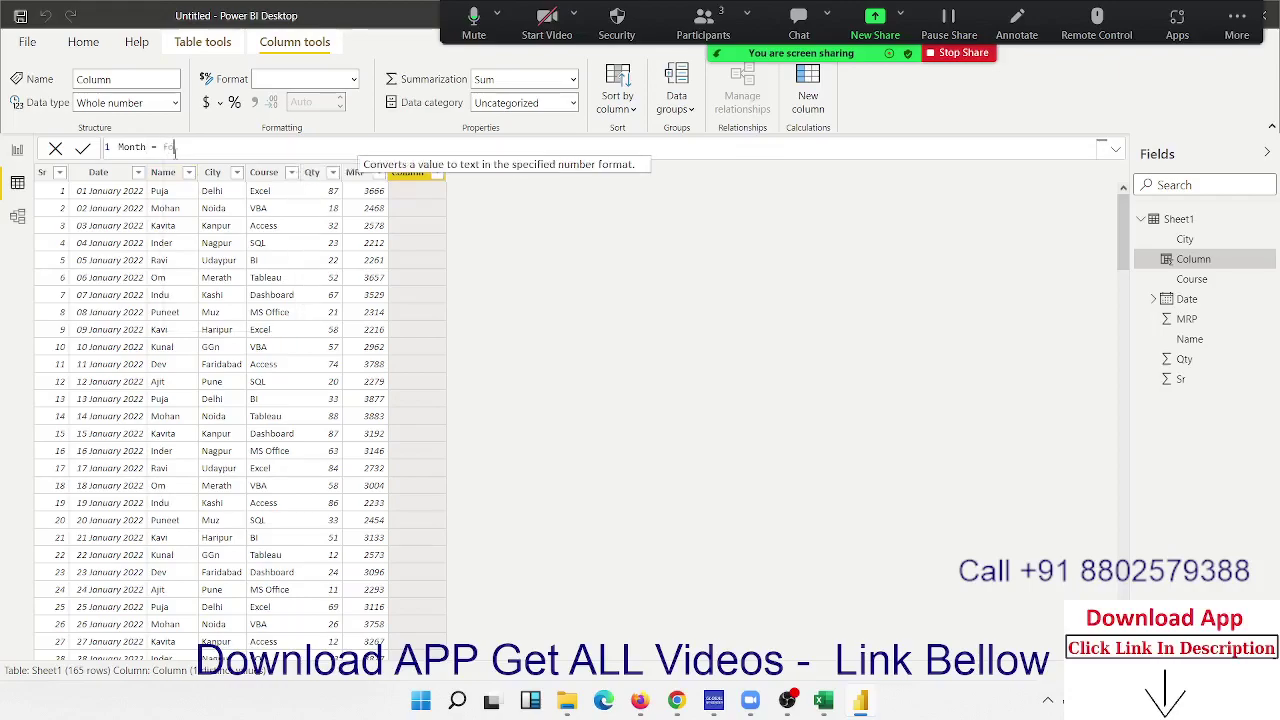
type("o")
key("Tab")
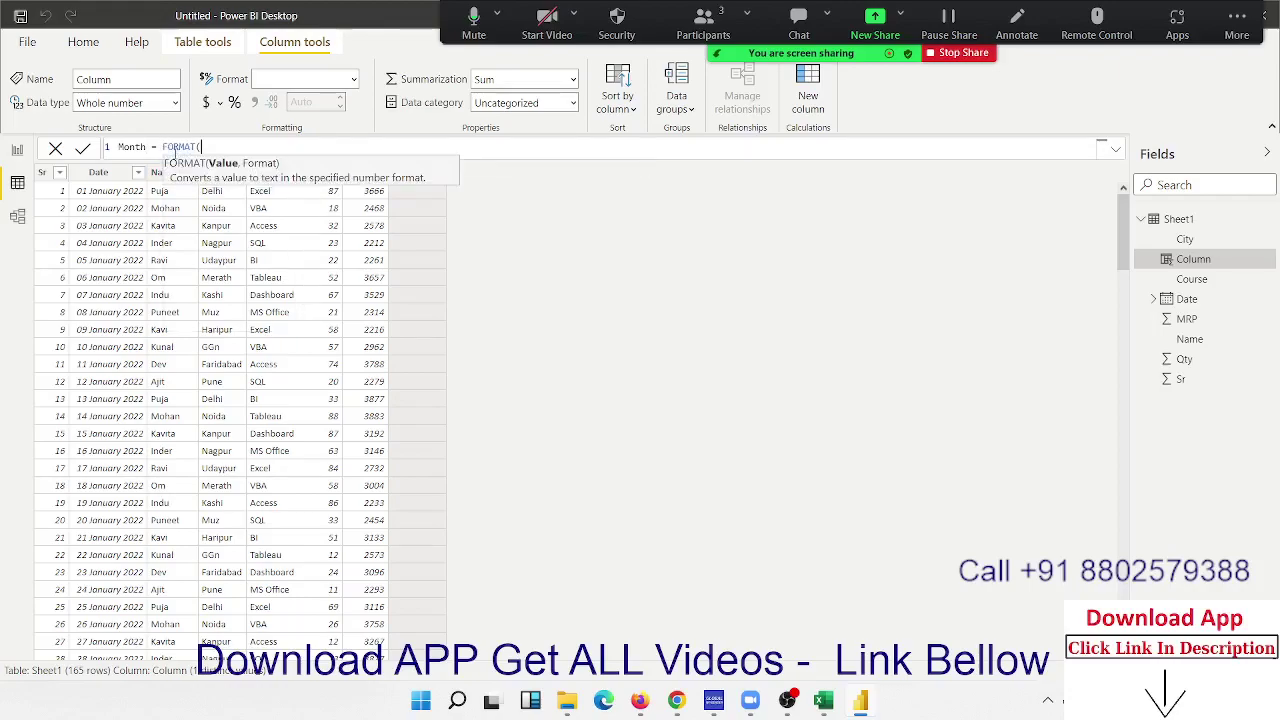
type("date")
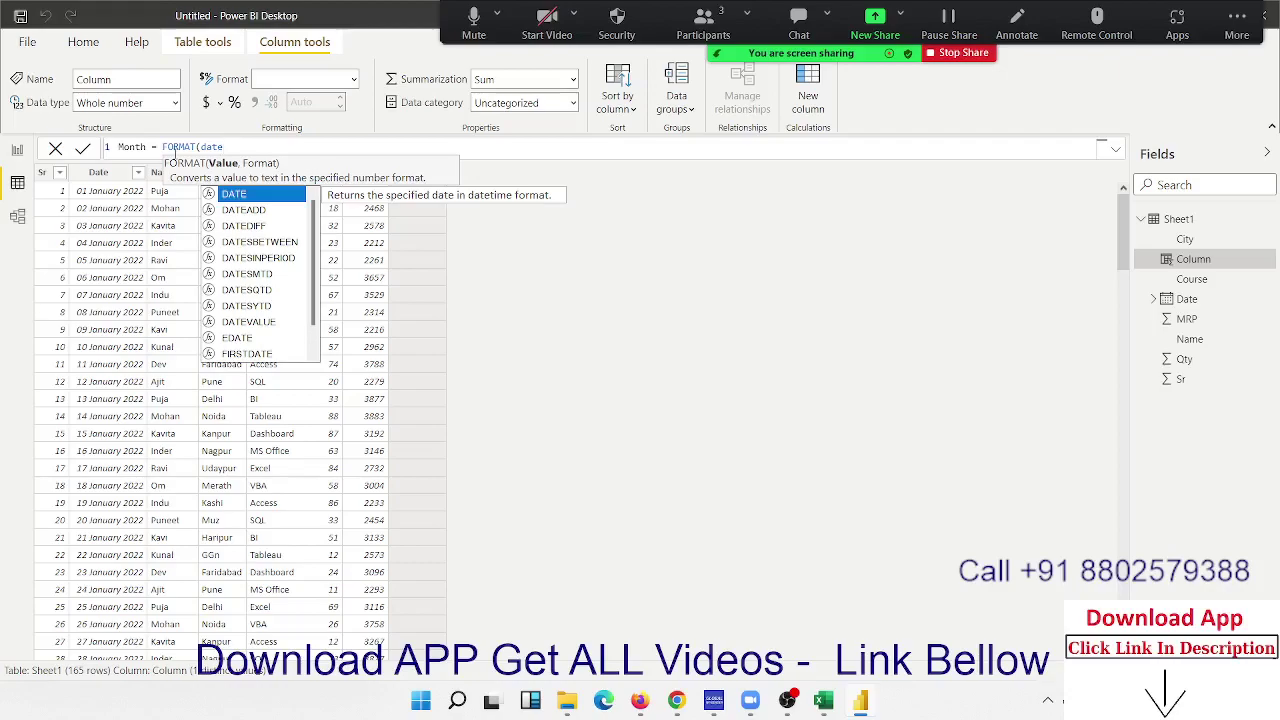
mouse_move(313, 250)
scroll(268, 340, "down", 1)
left_click(268, 355)
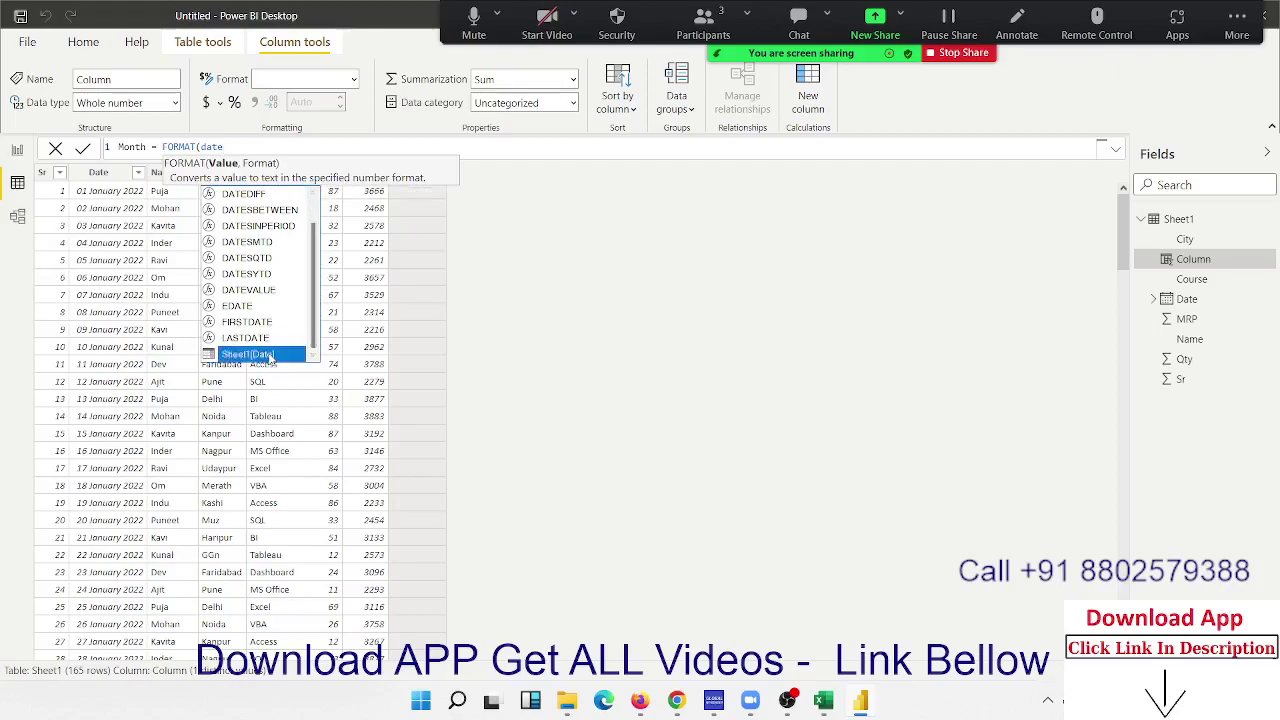
double_click(268, 355)
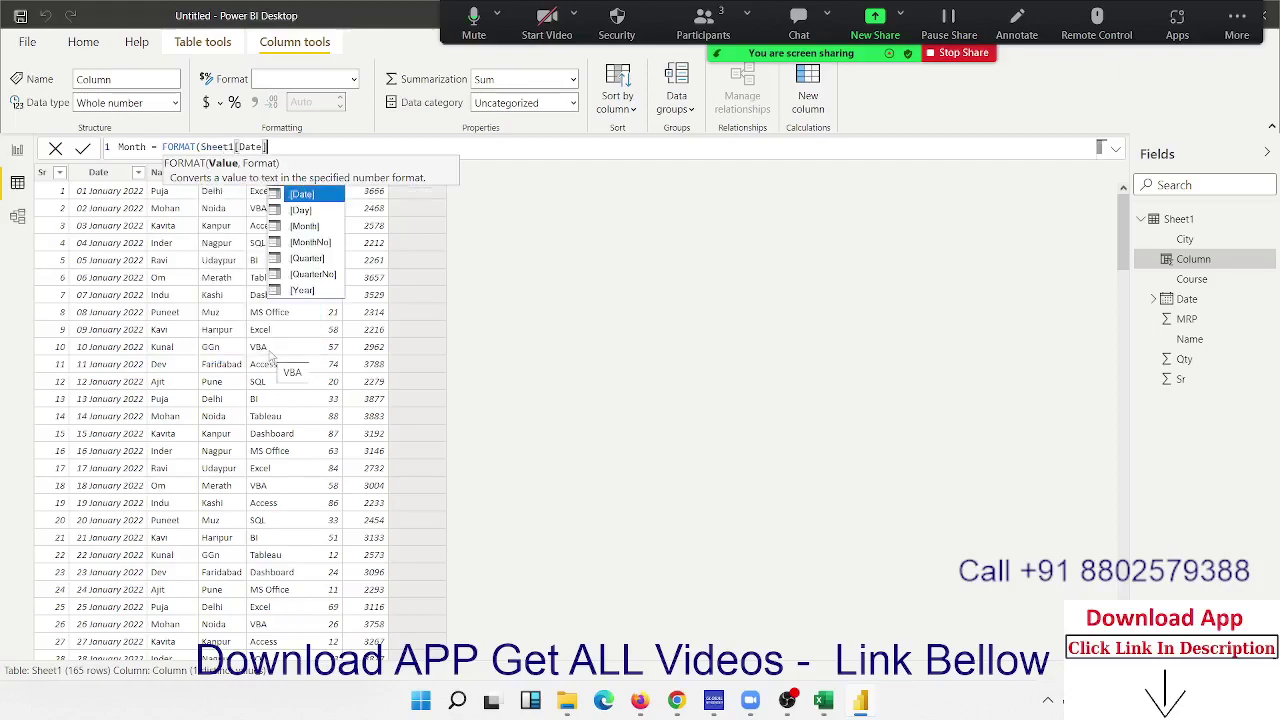
type(",\"MMM")
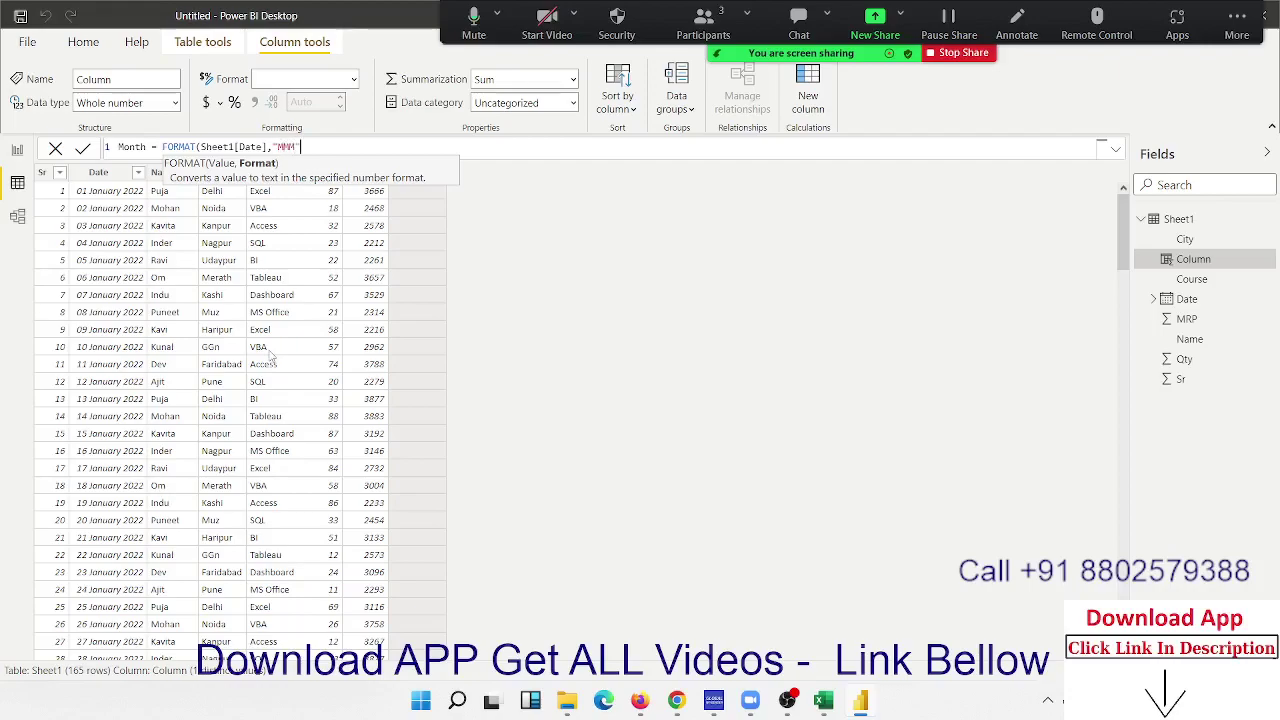
type(")")
key("Return")
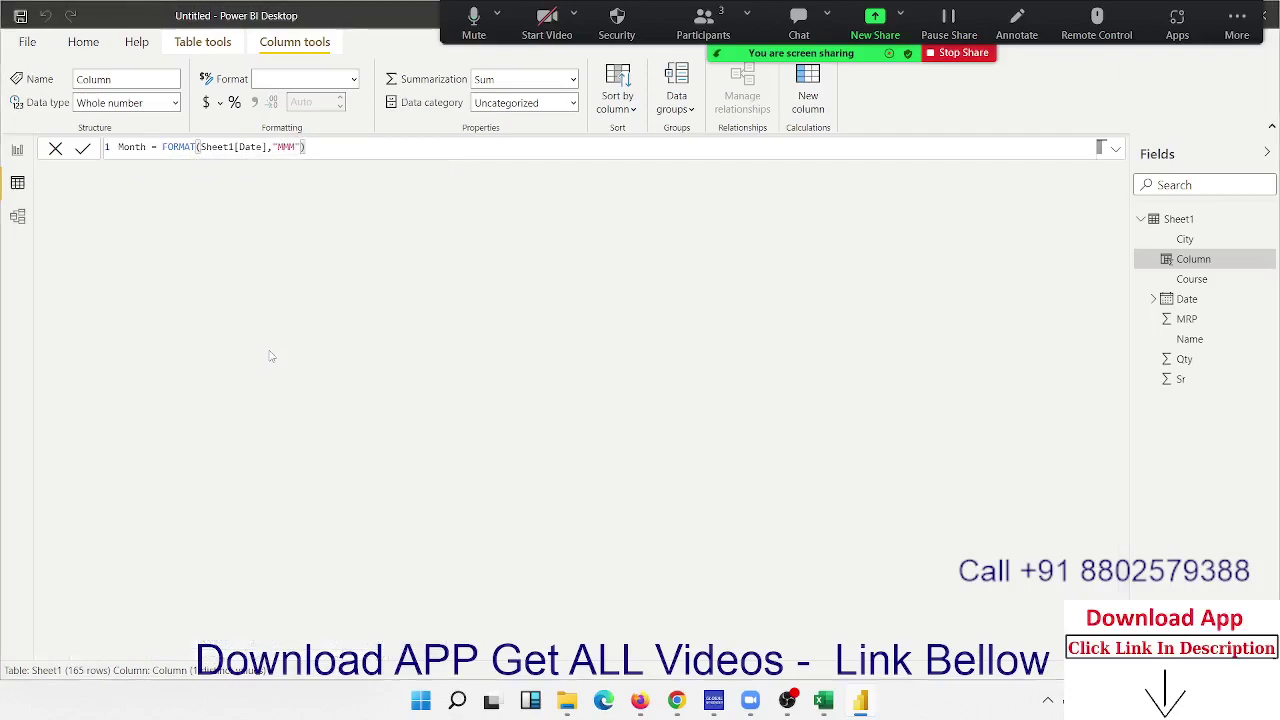
left_click(17, 150)
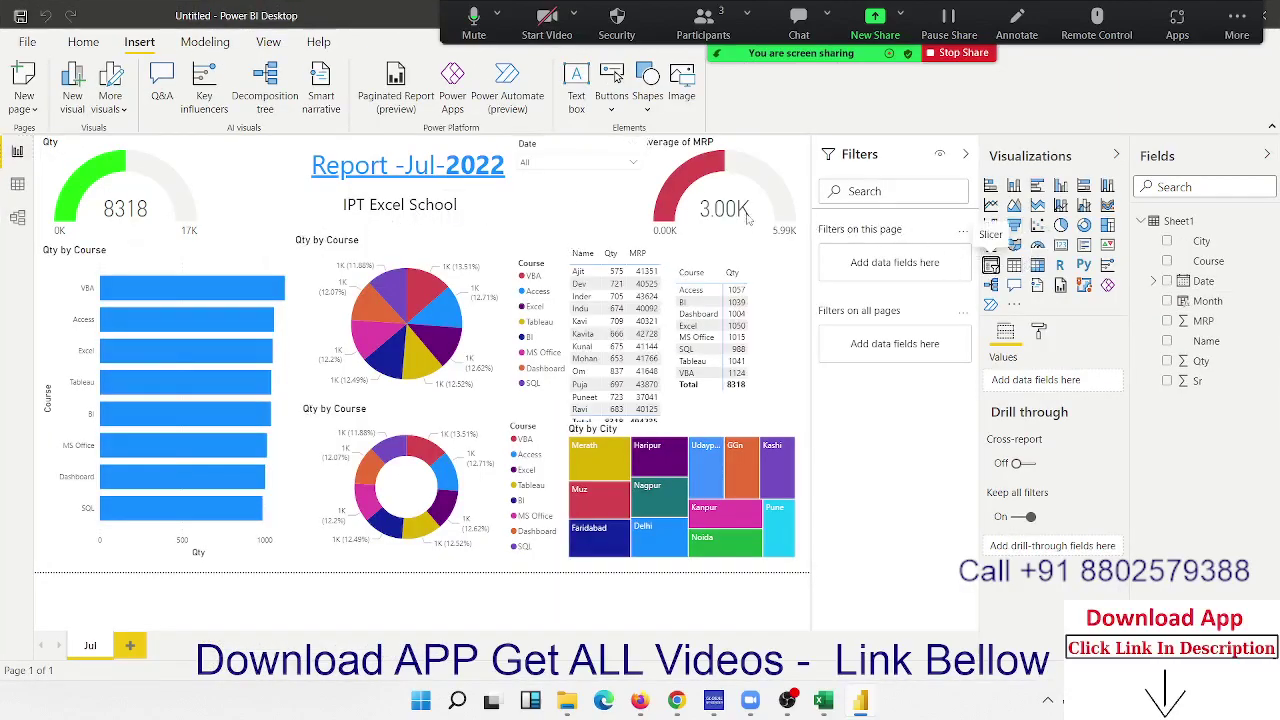
Add a Month slicer in Dropdown style, resized wide and short
mouse_move(953, 265)
left_mouse_down()
mouse_move(238, 165)
mouse_move(546, 203)
left_mouse_up()
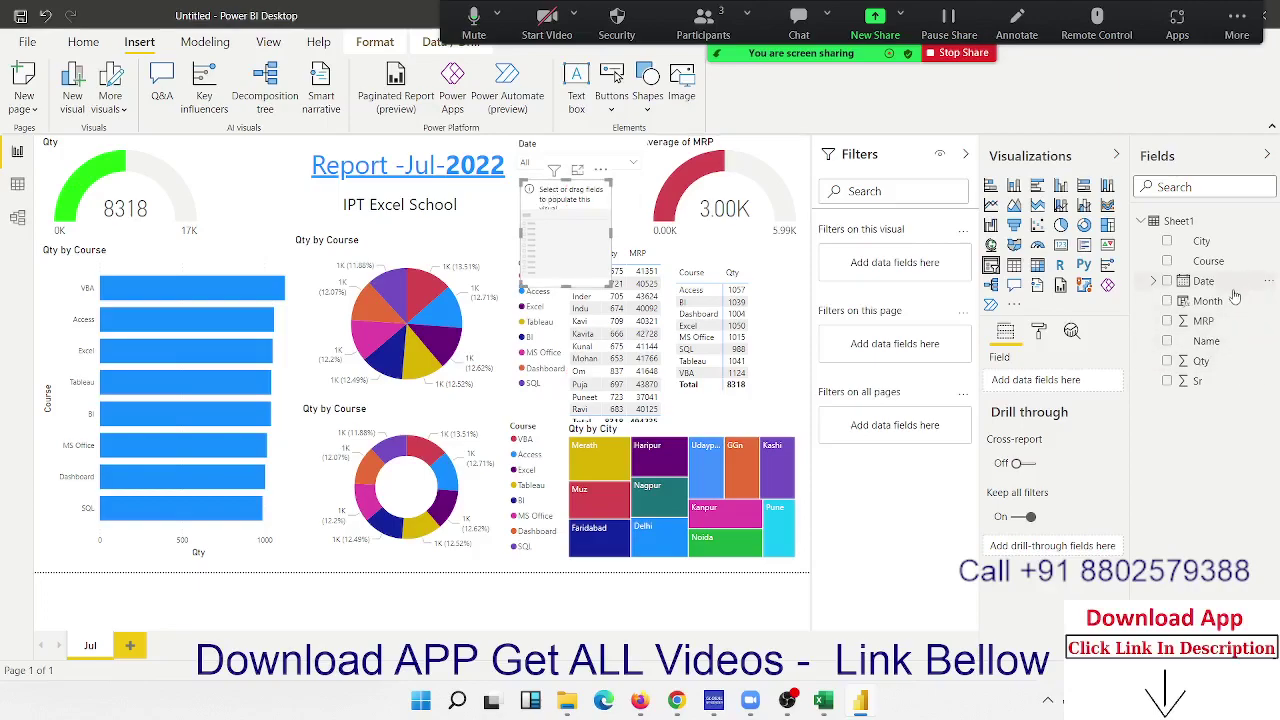
left_click_drag(1232, 303, 569, 232)
left_click(600, 188)
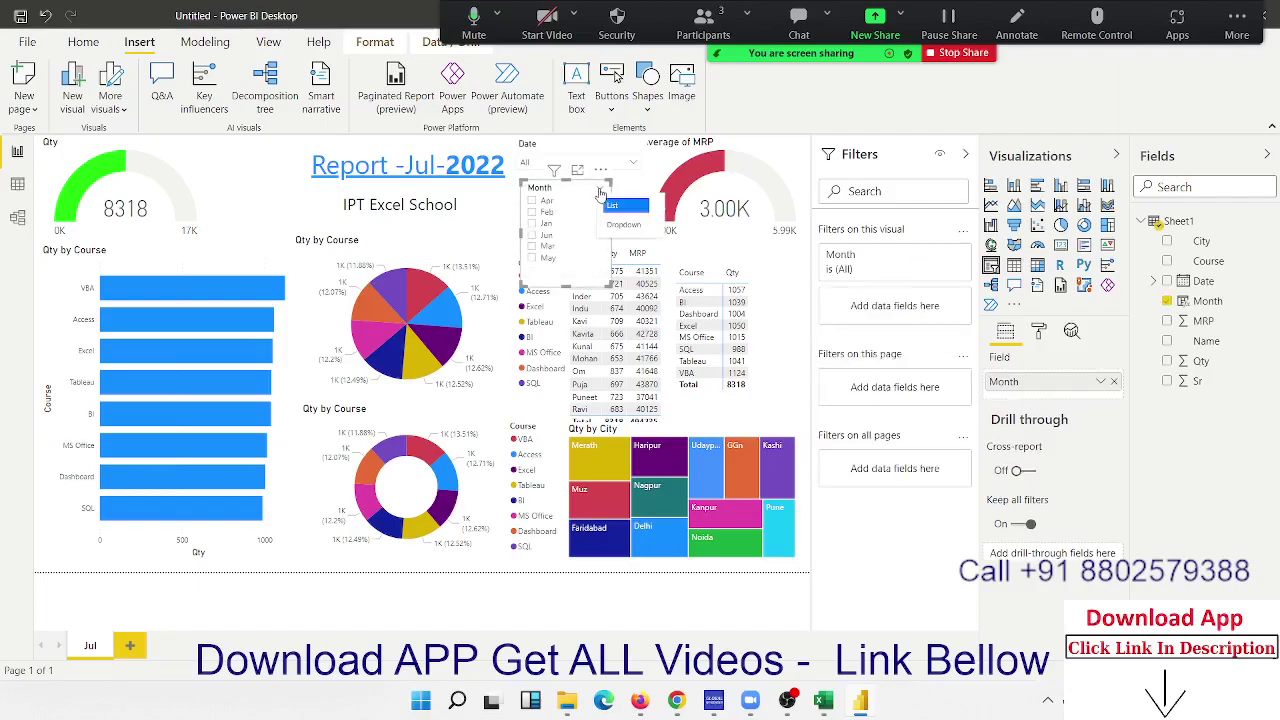
left_click(624, 223)
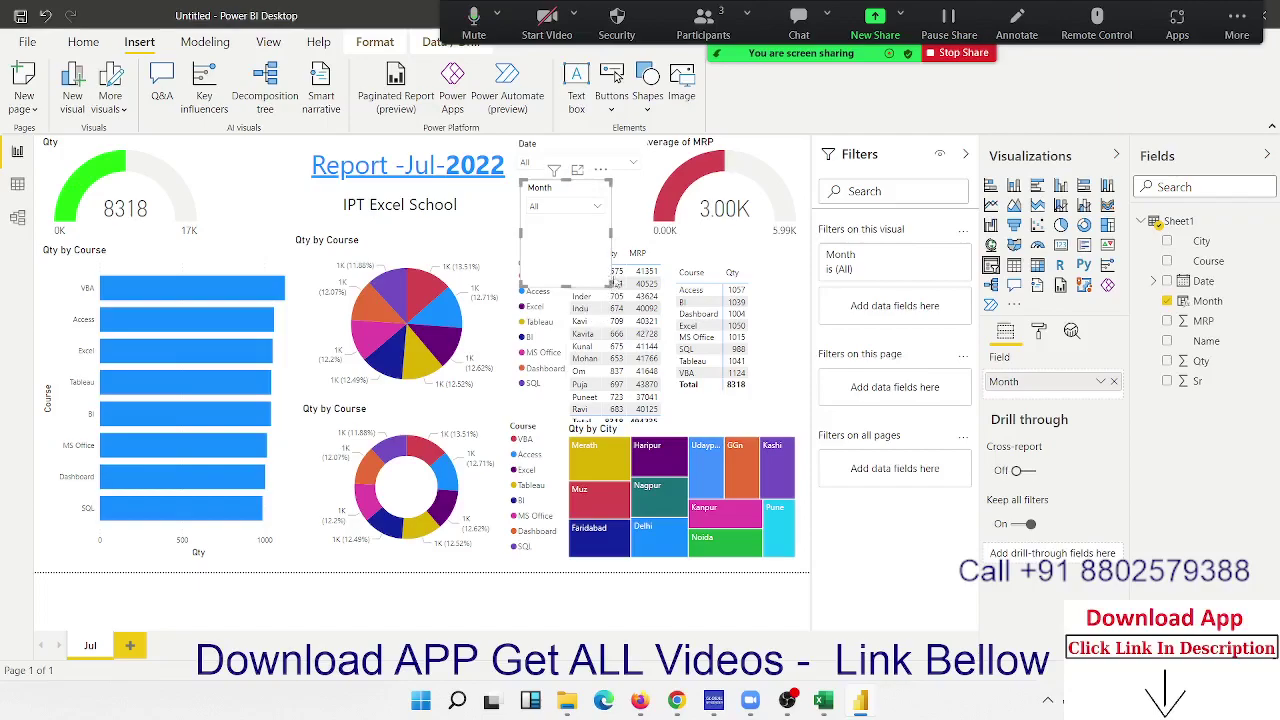
left_click_drag(610, 284, 635, 218)
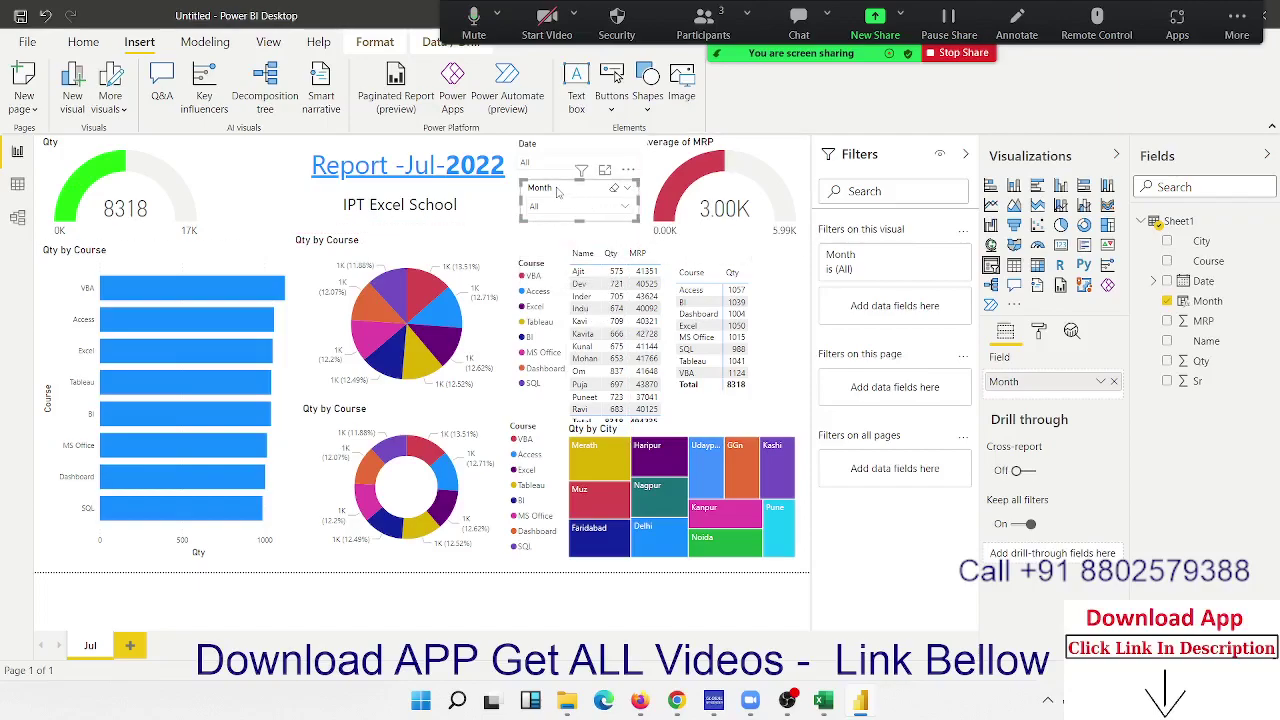
left_click_drag(558, 191, 763, 288)
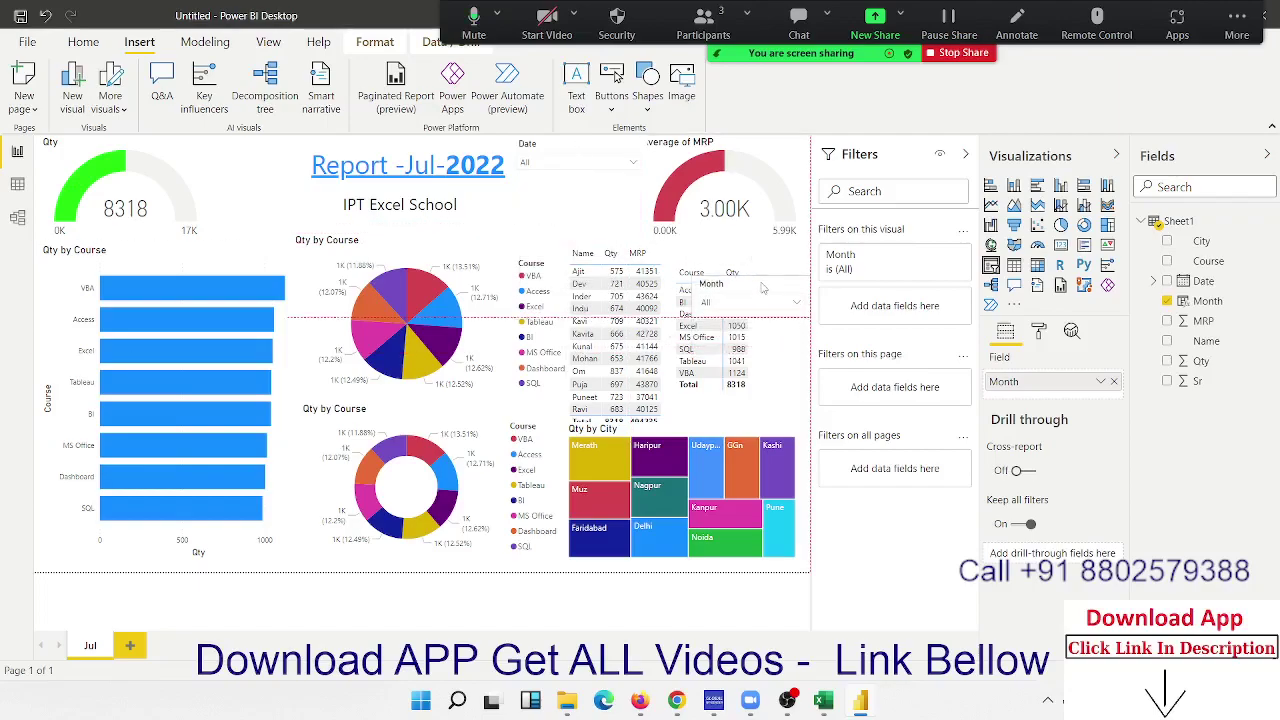
Undo the misplaced moves and align the Month slicer beneath the Date slicer
left_click_drag(757, 313, 751, 426)
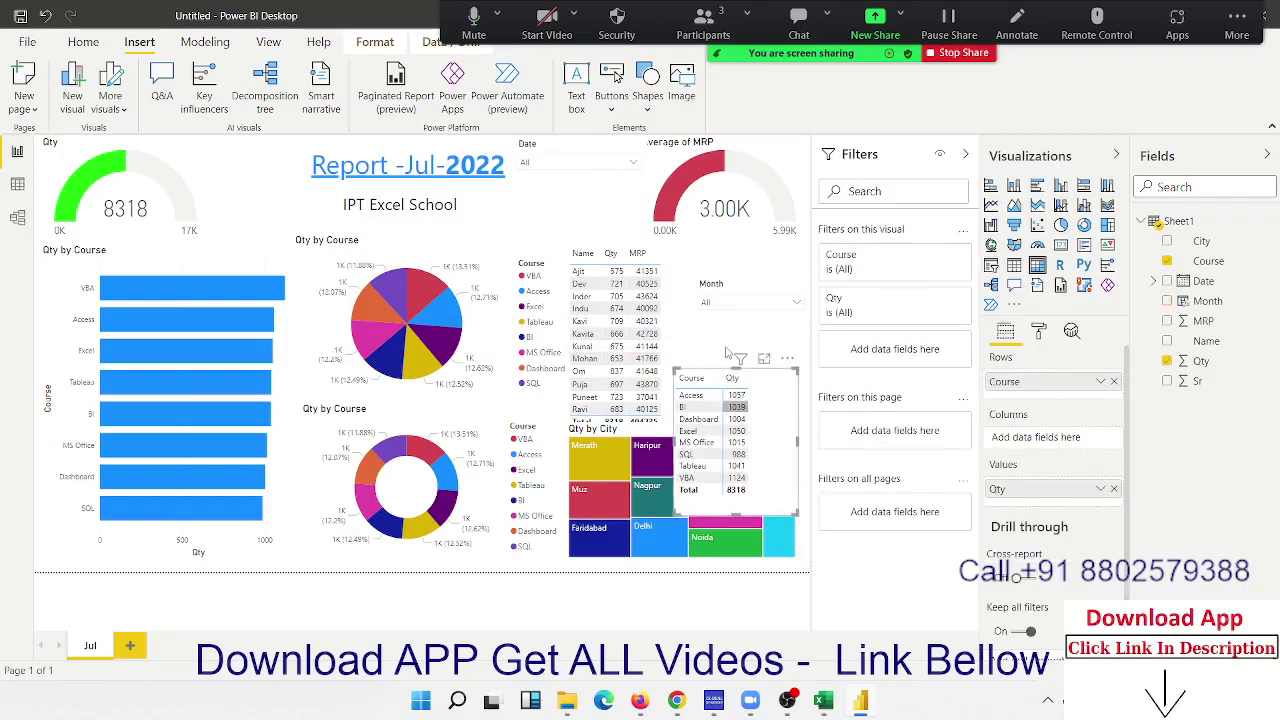
key("ctrl+z")
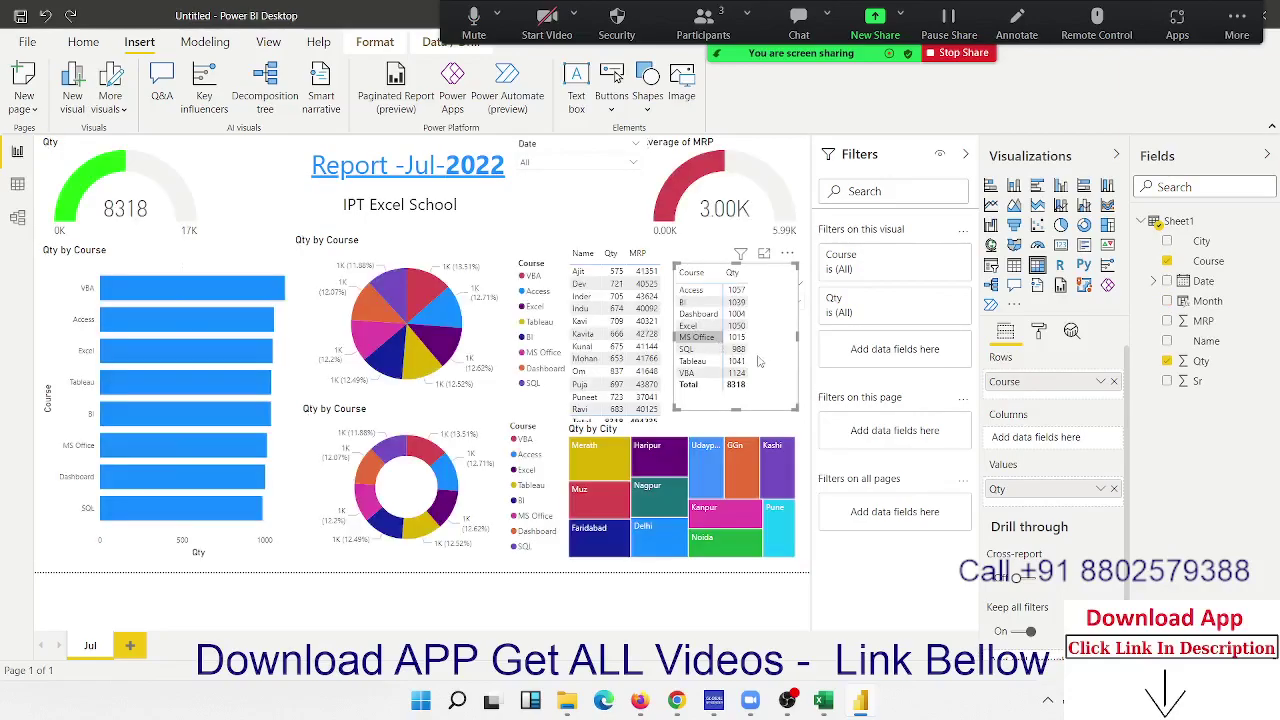
key("ctrl+z")
left_click(545, 192)
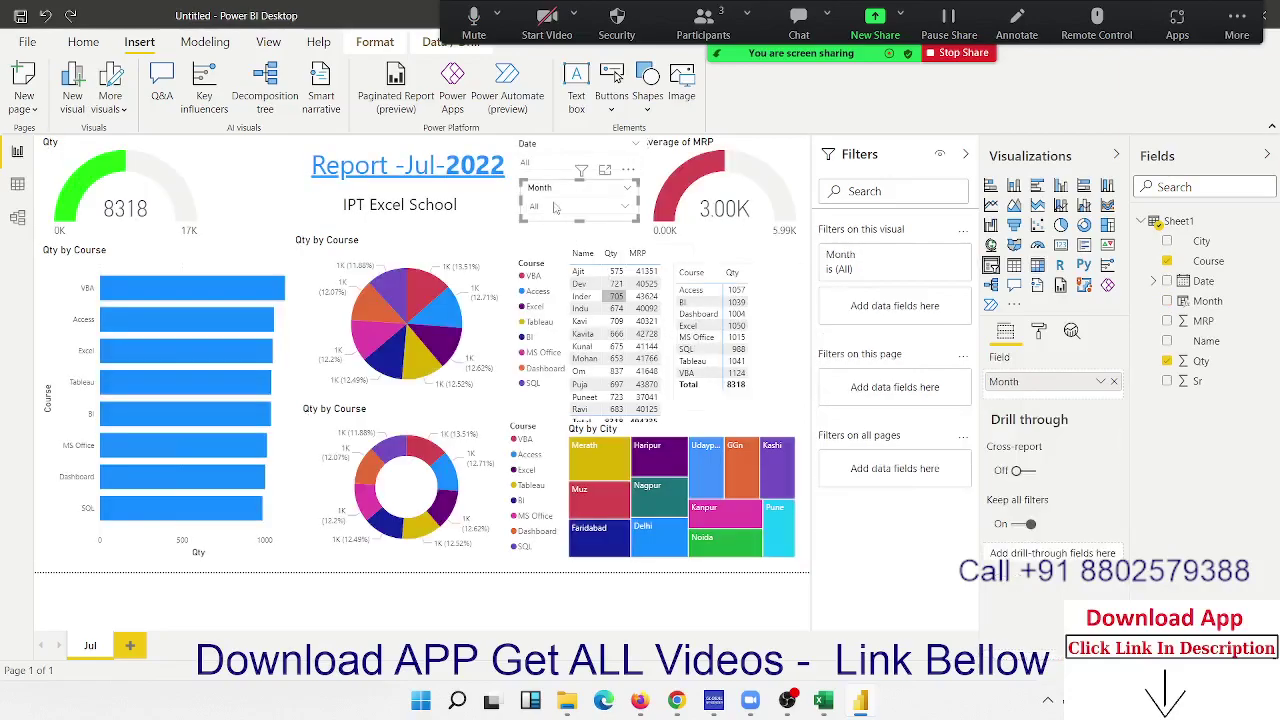
left_click_drag(539, 195, 536, 197)
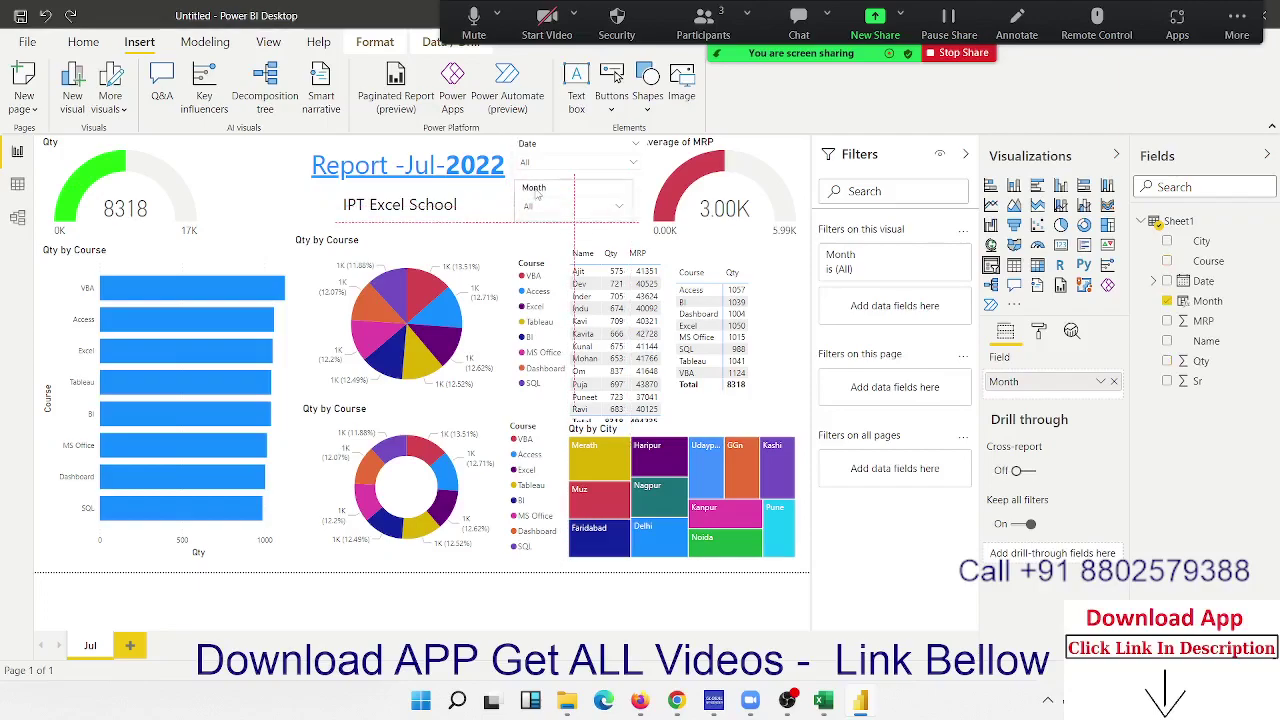
Make the Name/Qty/MRP table narrower
left_click(710, 280)
left_click(700, 301)
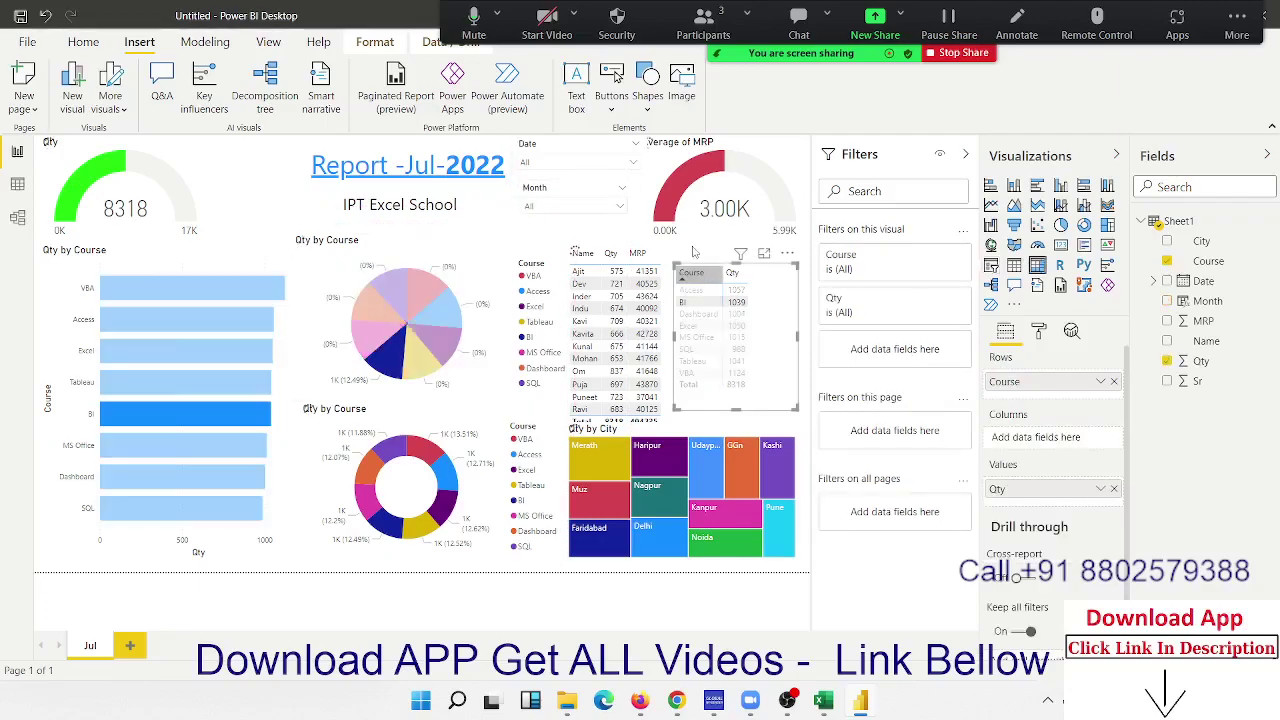
left_click(694, 252)
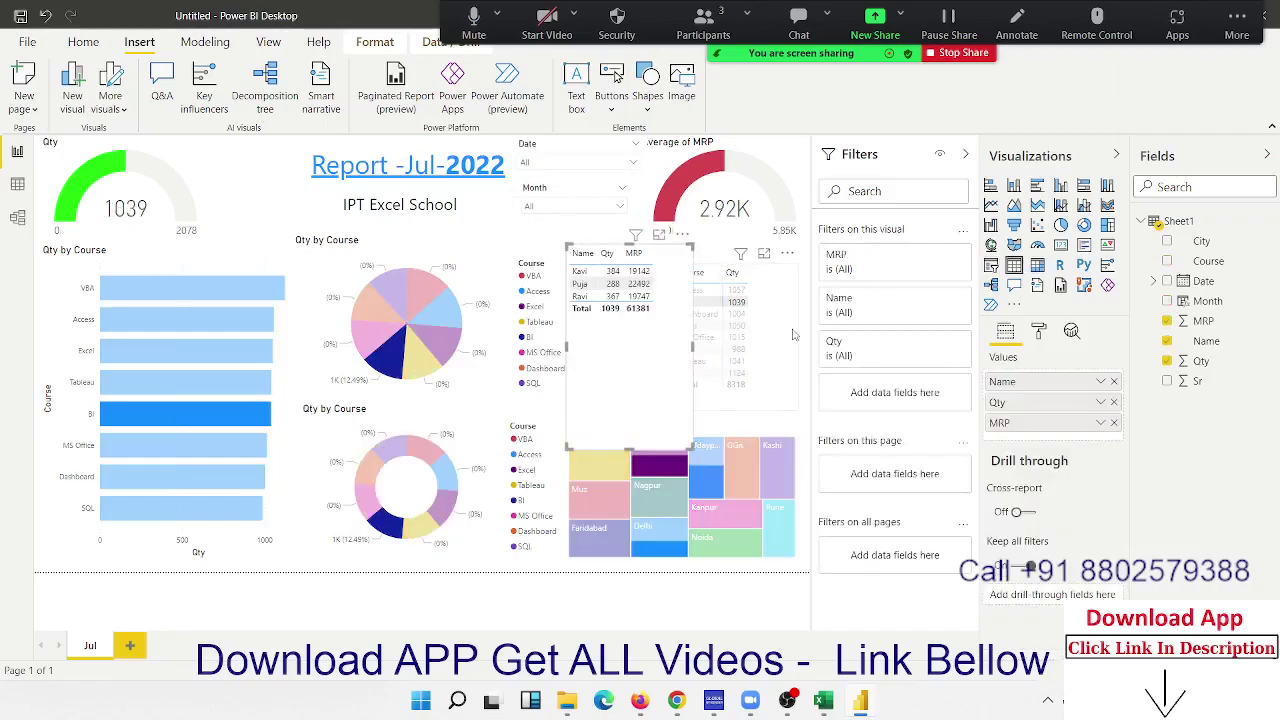
left_click(761, 341)
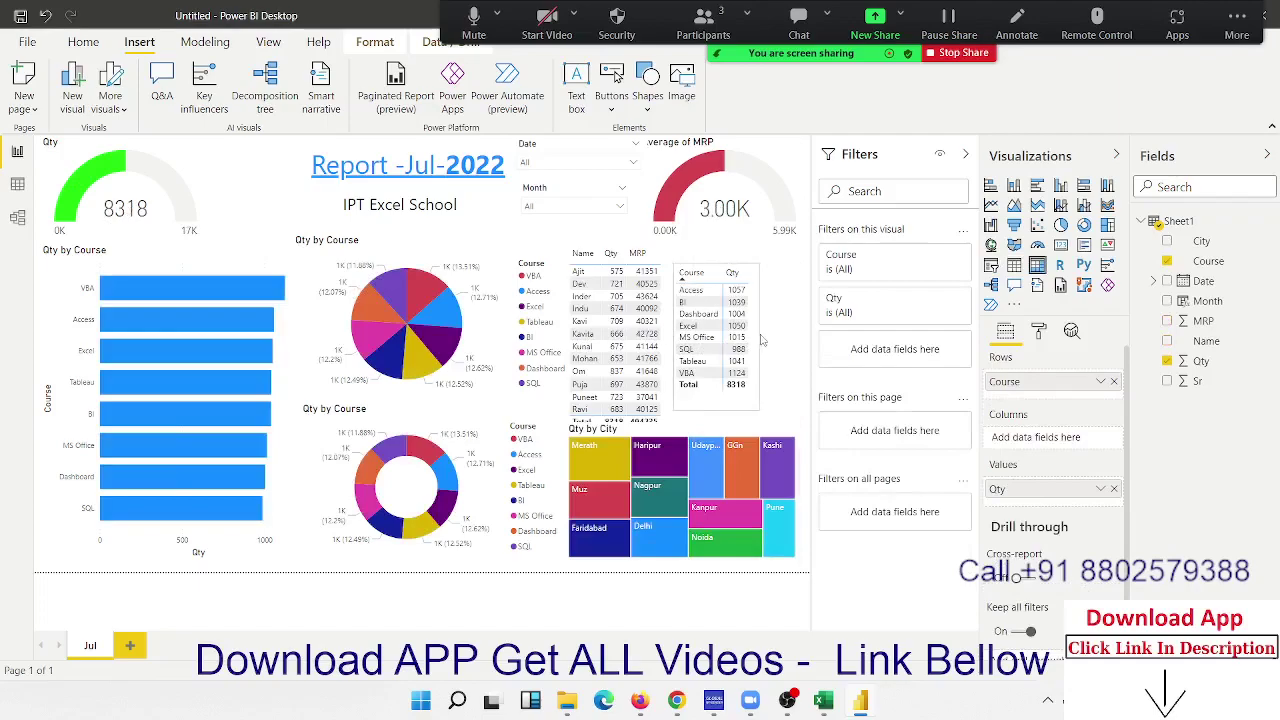
left_click(591, 268)
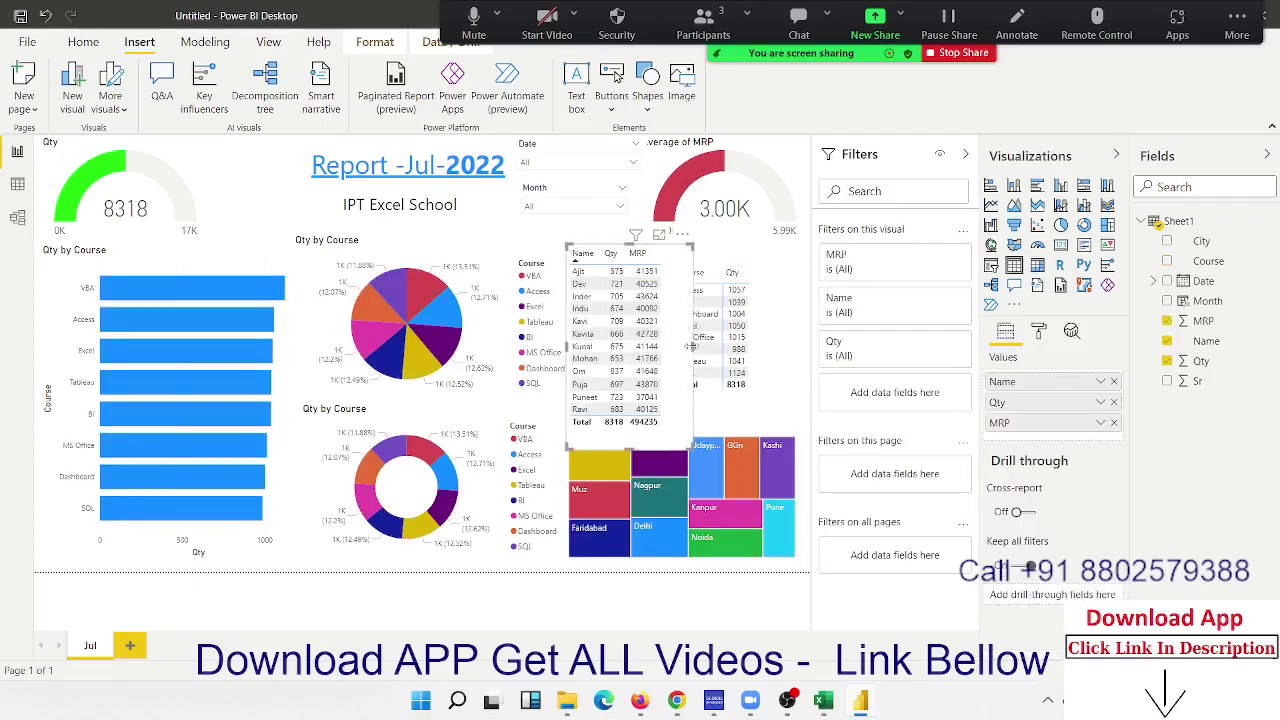
left_click_drag(692, 346, 667, 350)
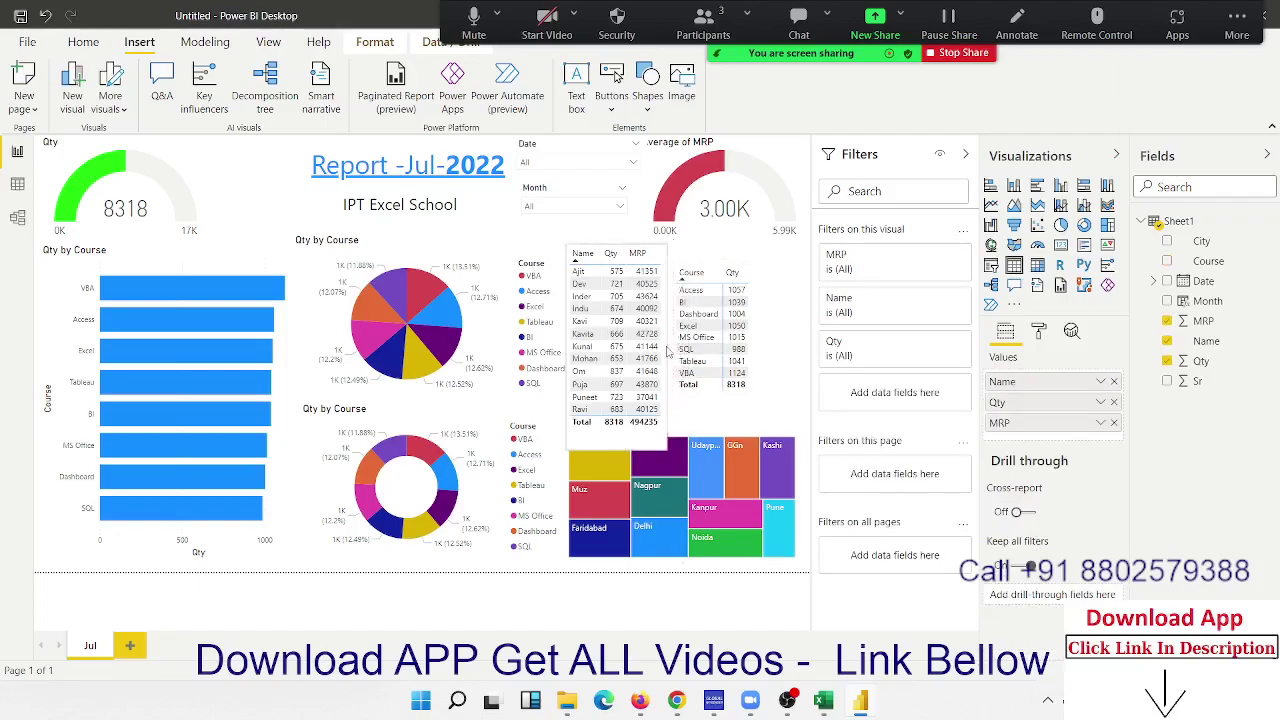
Sort the Course table descending and nudge the Course and Name tables into place
left_click(715, 264)
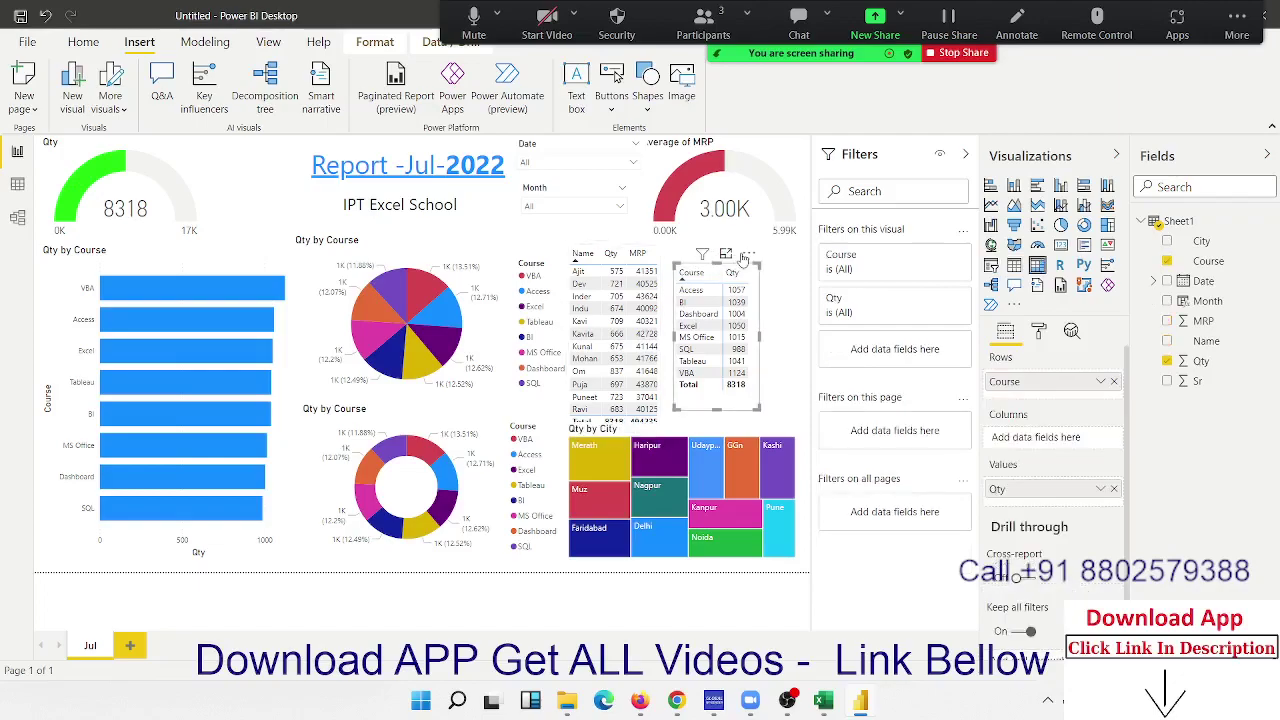
left_click(712, 271)
left_click_drag(688, 253, 682, 258)
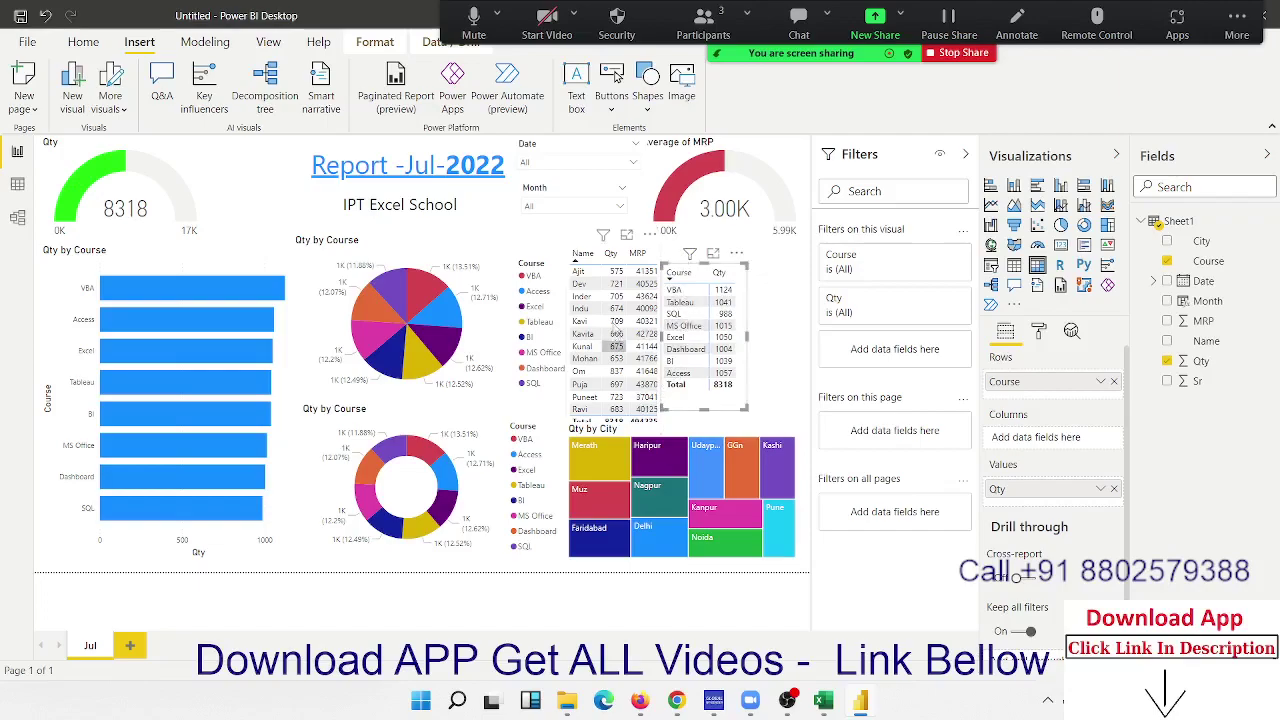
mouse_move(583, 253)
left_click(576, 256)
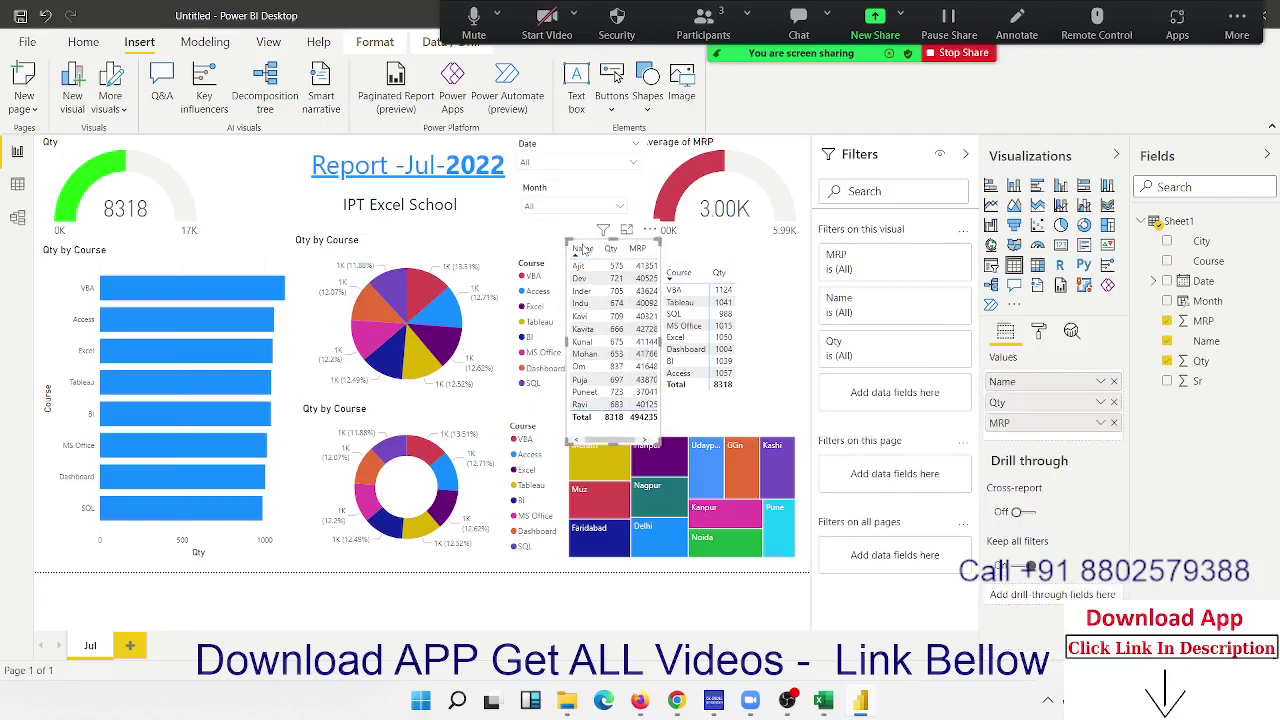
left_click_drag(583, 248, 584, 248)
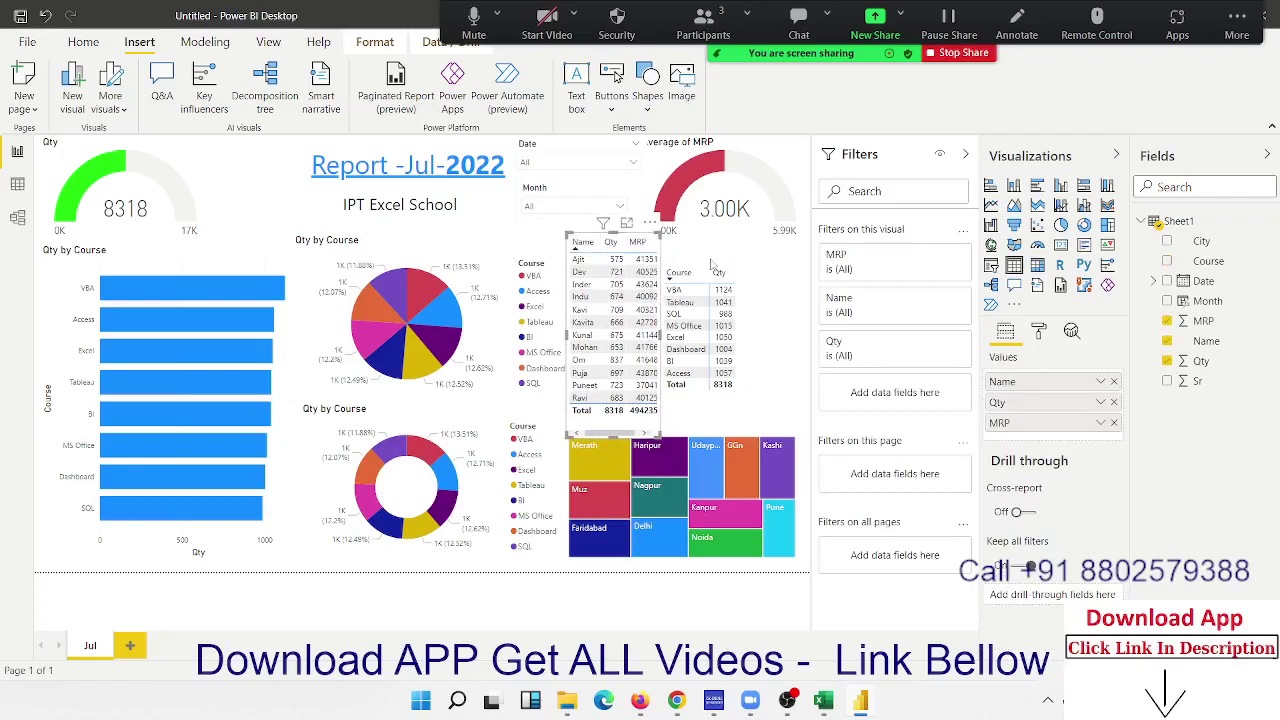
mouse_move(705, 330)
left_click(588, 212)
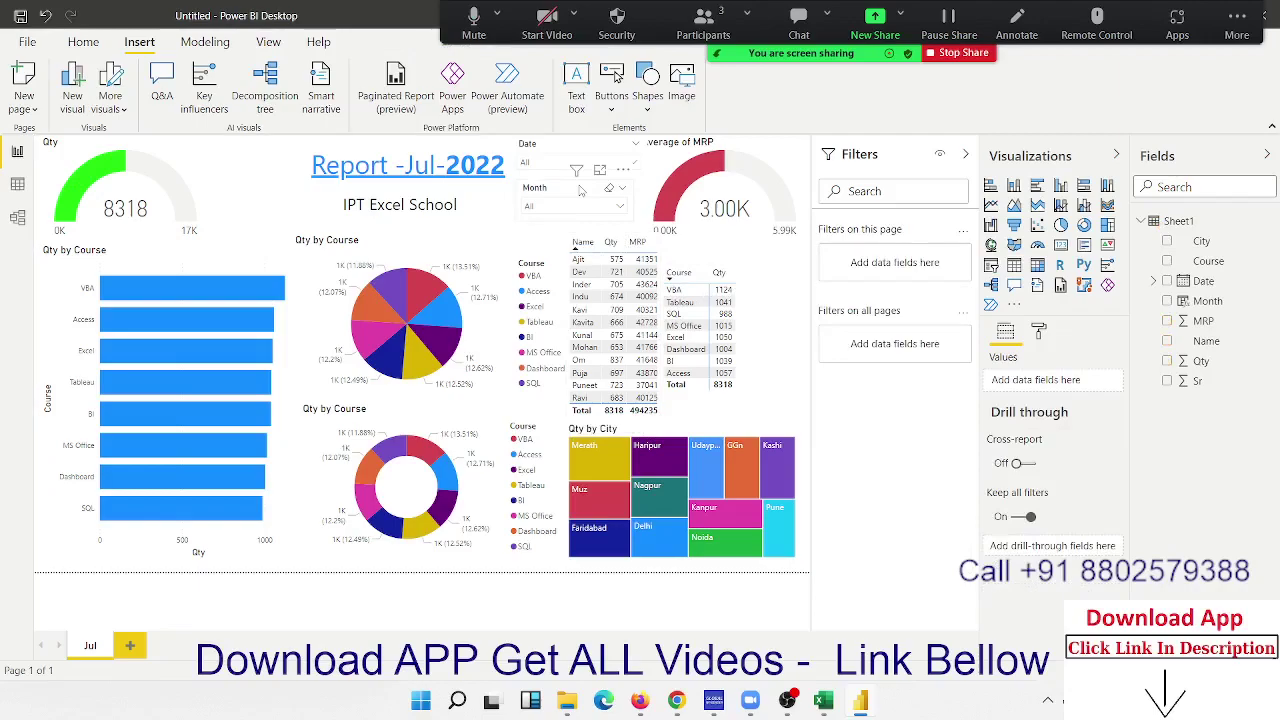
Move the Month slicer beside the Course table, enlarge it, and show it as a checkbox List
left_click(567, 192)
left_click_drag(565, 192, 772, 293)
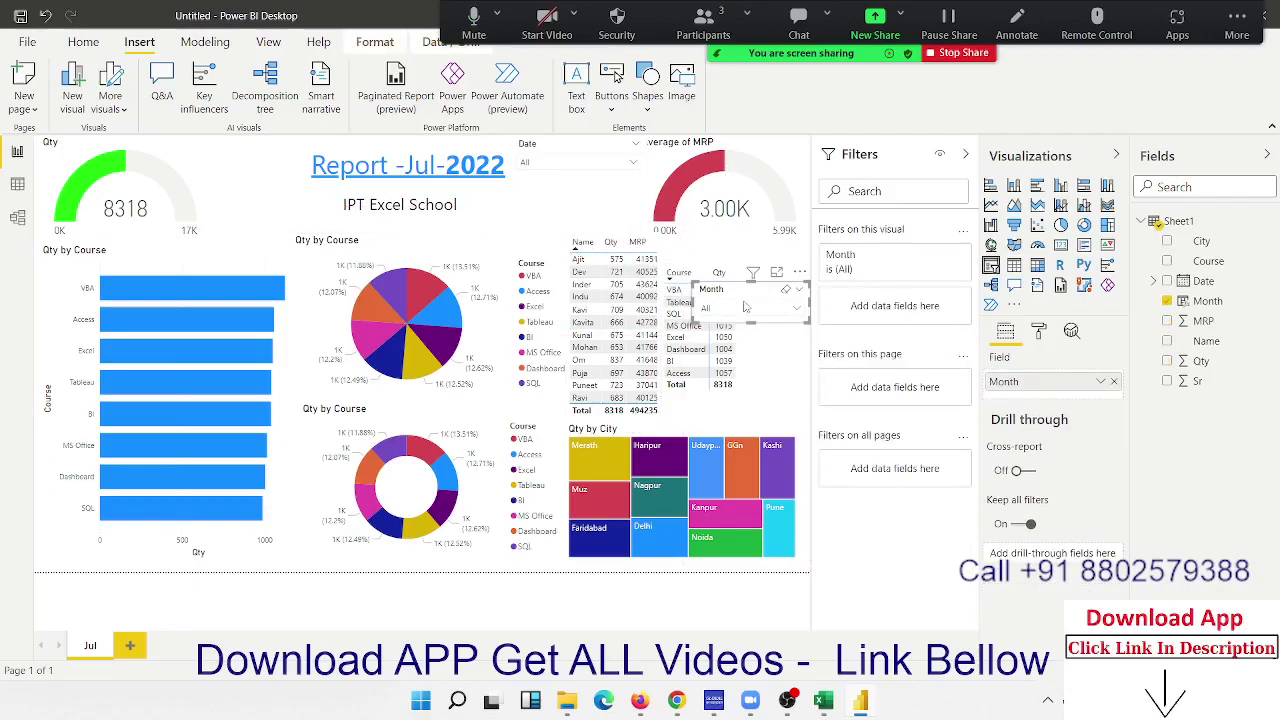
left_click_drag(695, 300, 748, 305)
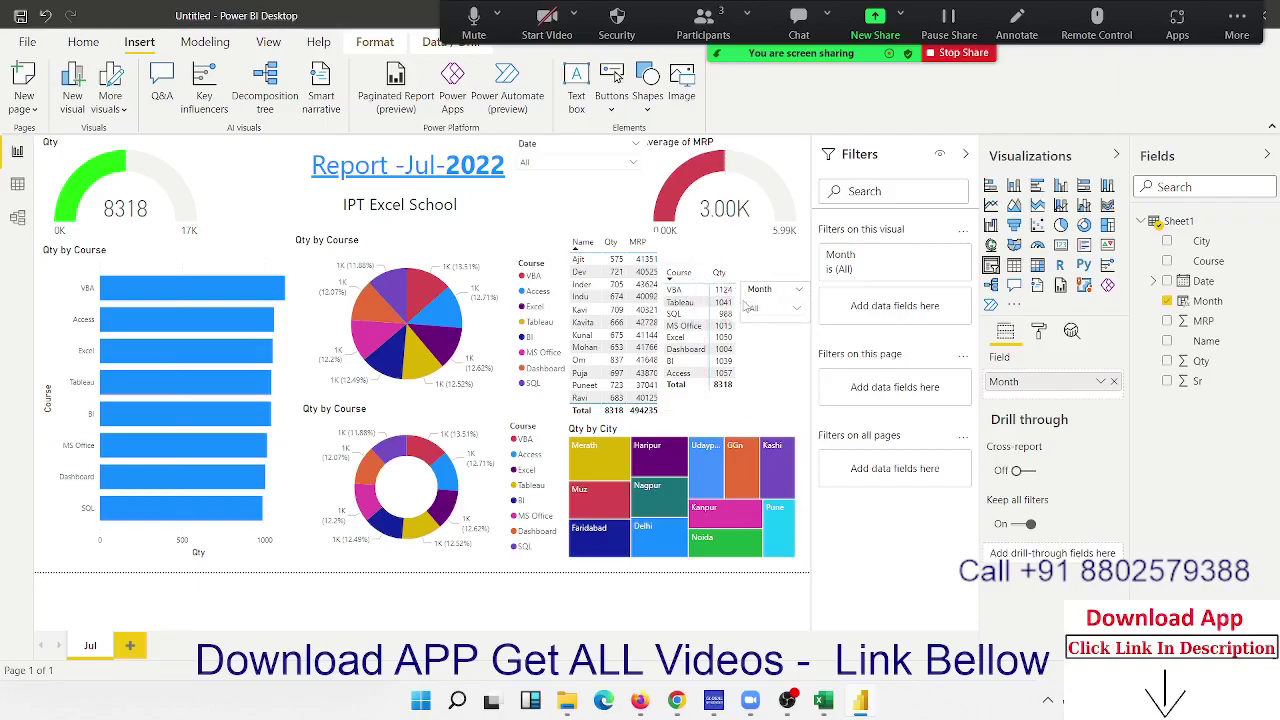
left_click_drag(776, 316, 776, 410)
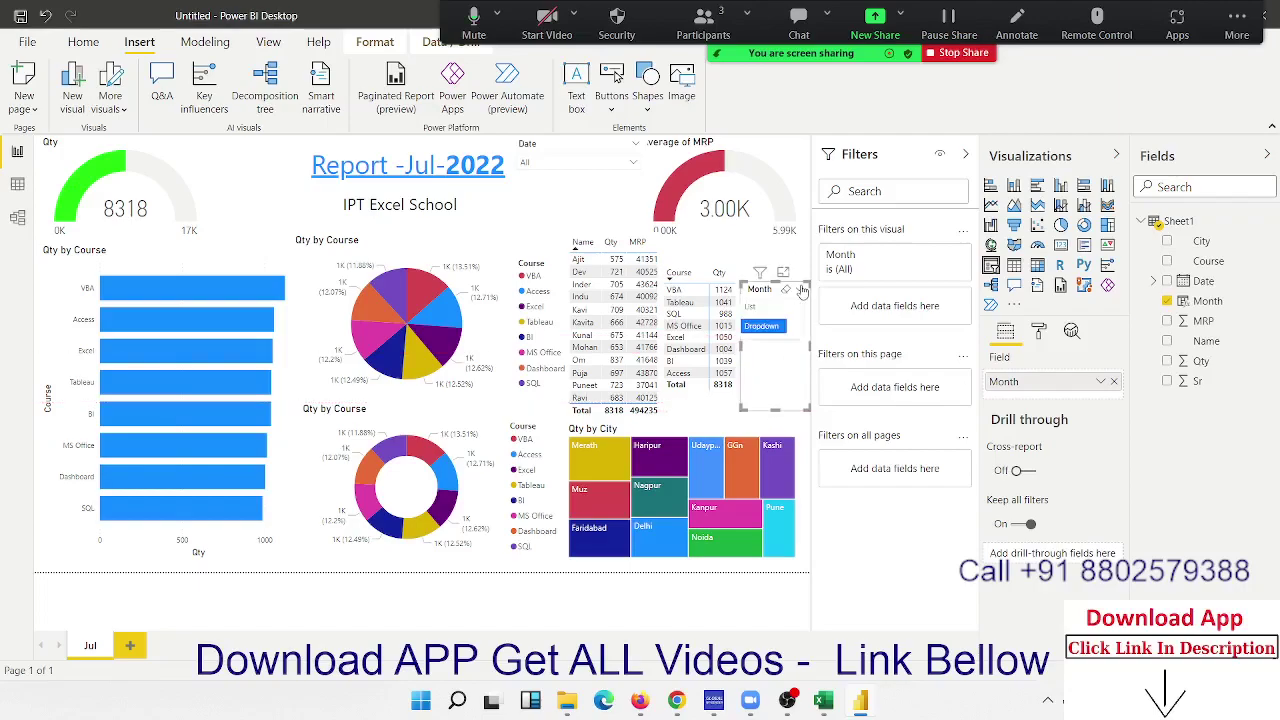
left_click(799, 290)
left_click(772, 313)
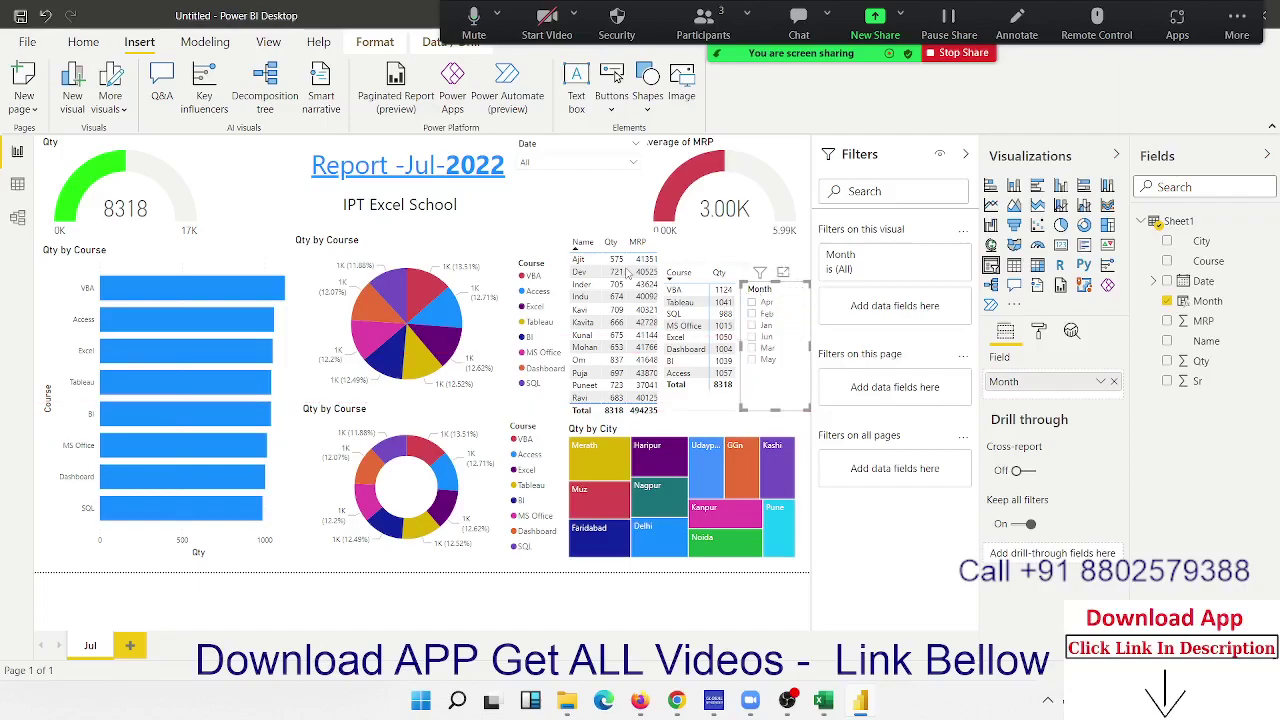
left_click(503, 608)
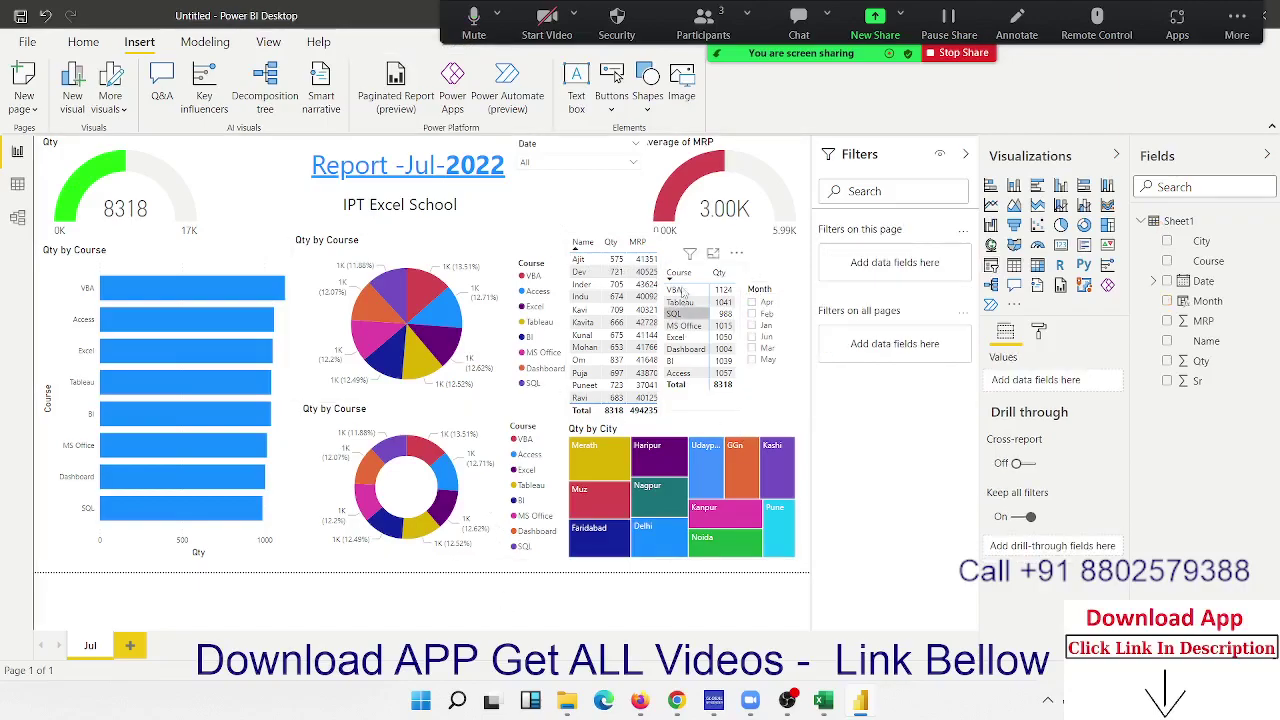
left_click(631, 163)
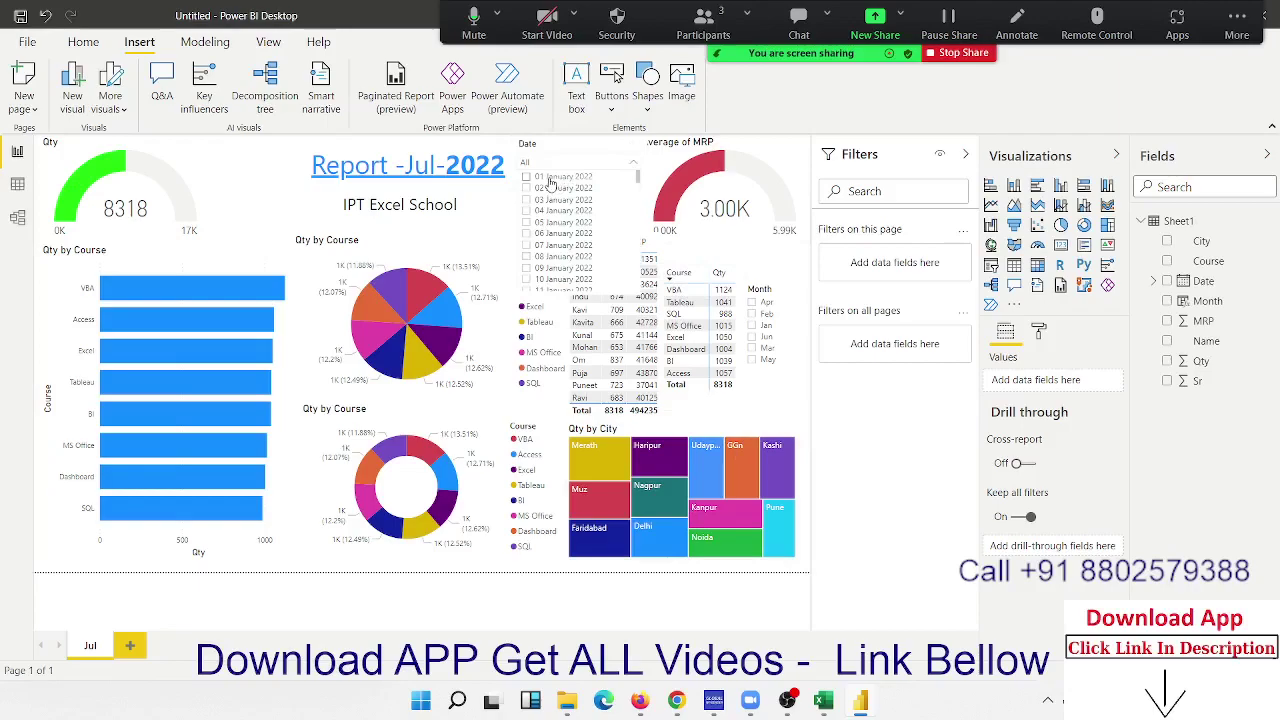
Briefly filter the report to 01 January 2022 and to March, then clear both filters
left_click(550, 180)
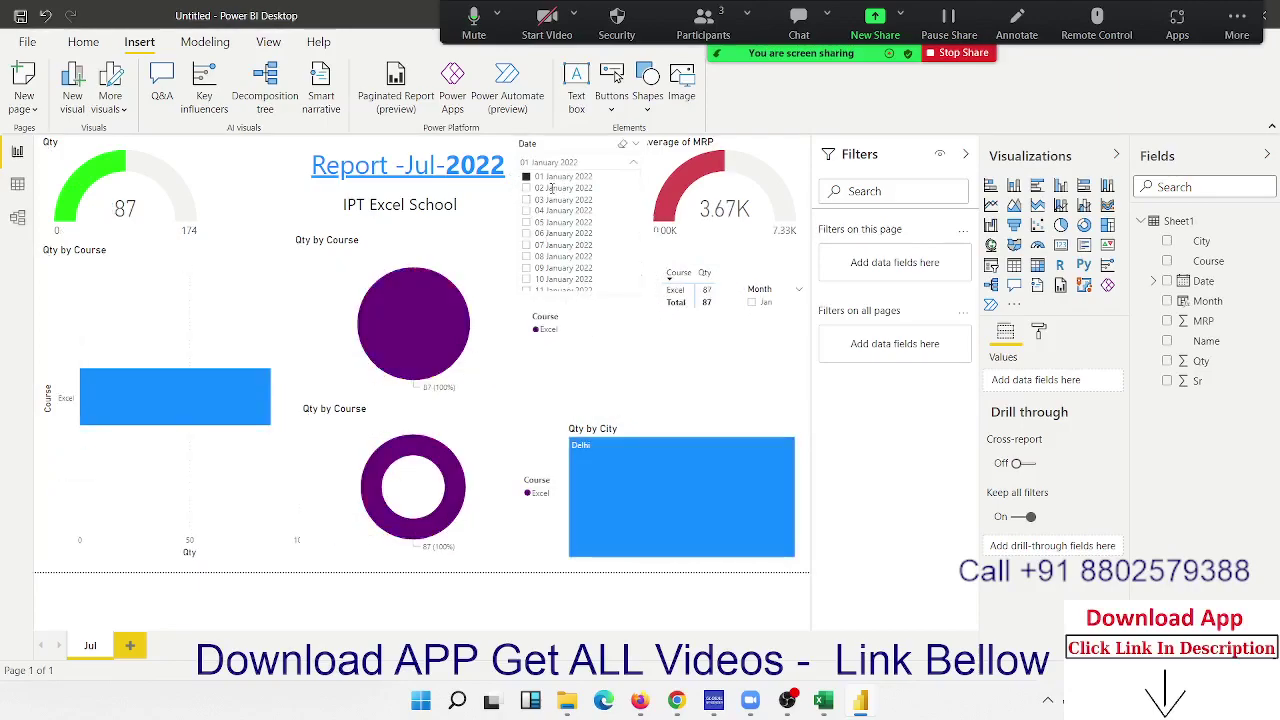
left_click(526, 178)
mouse_move(770, 330)
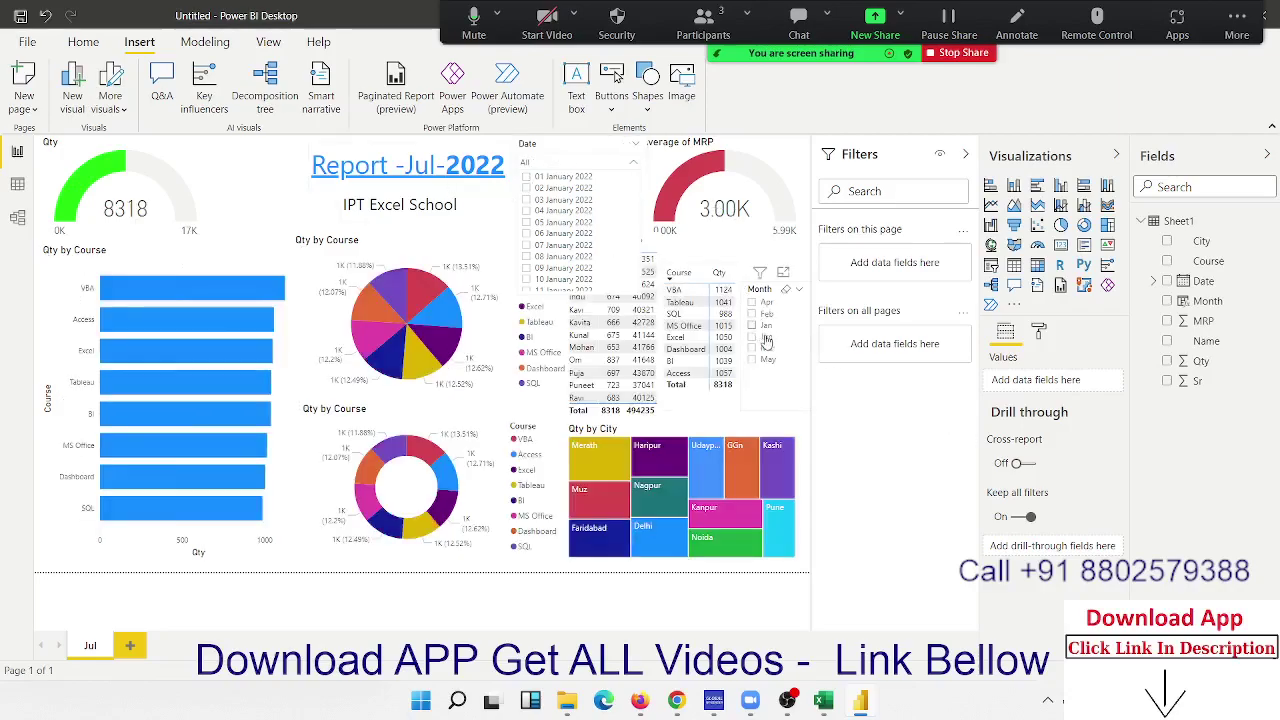
left_click(757, 347)
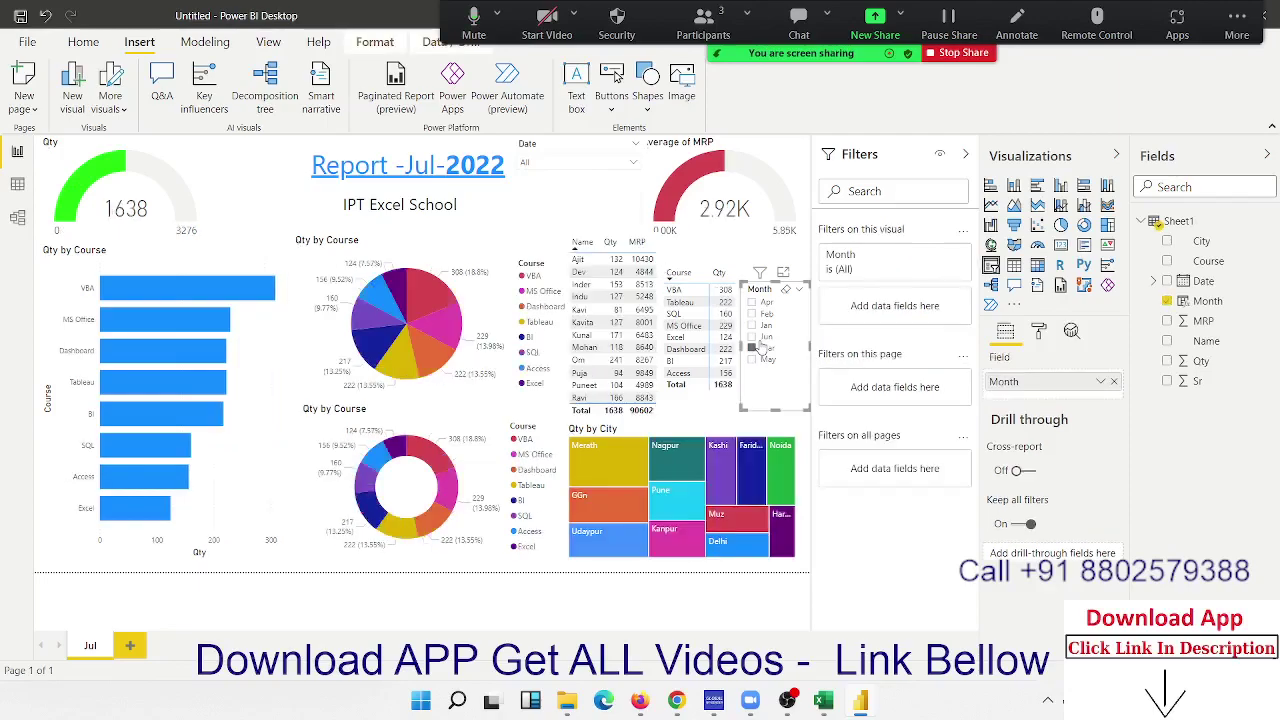
left_click(757, 347)
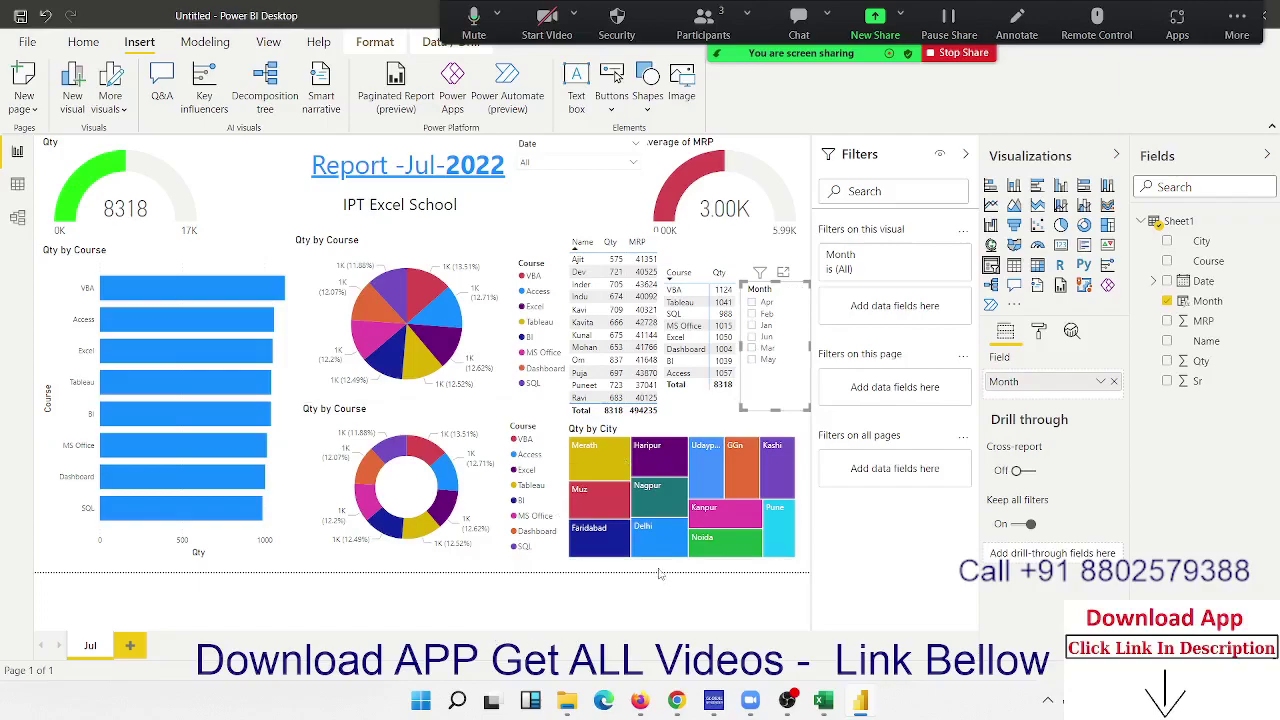
mouse_move(740, 475)
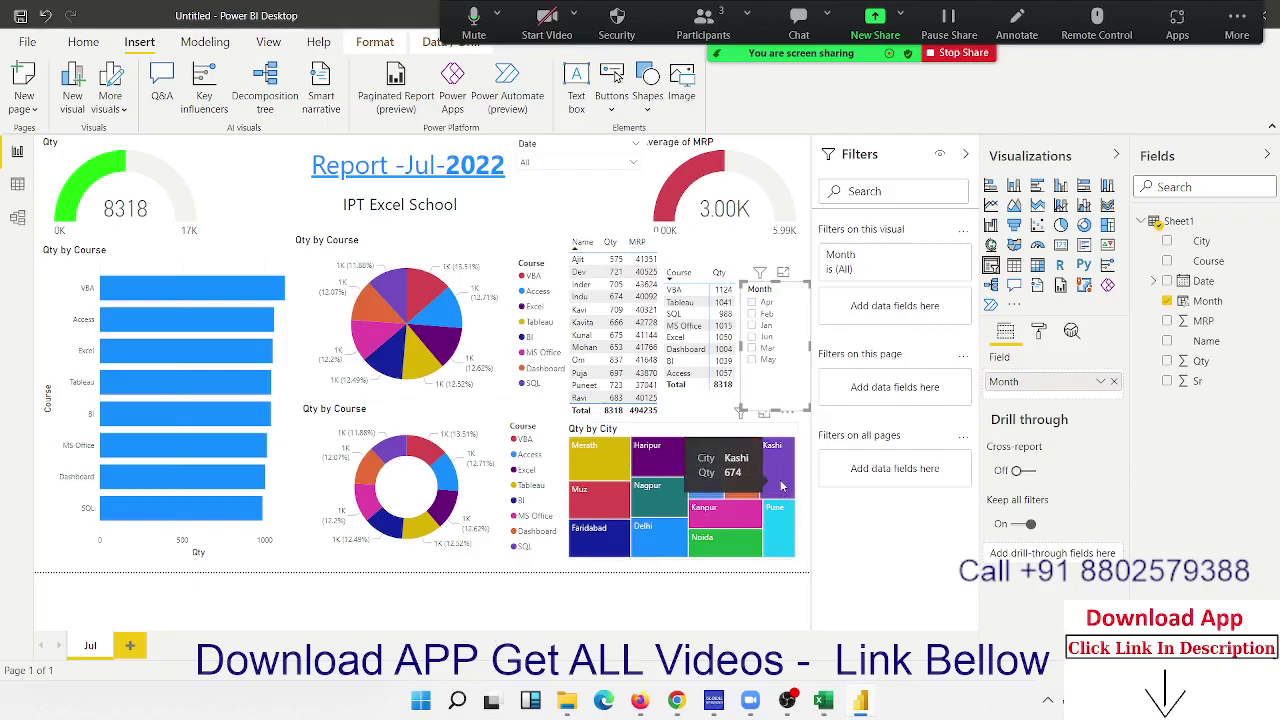
Cross-filter to Kashi's figures in the treemap, then clear it to restore Qty 8318
left_click(782, 486)
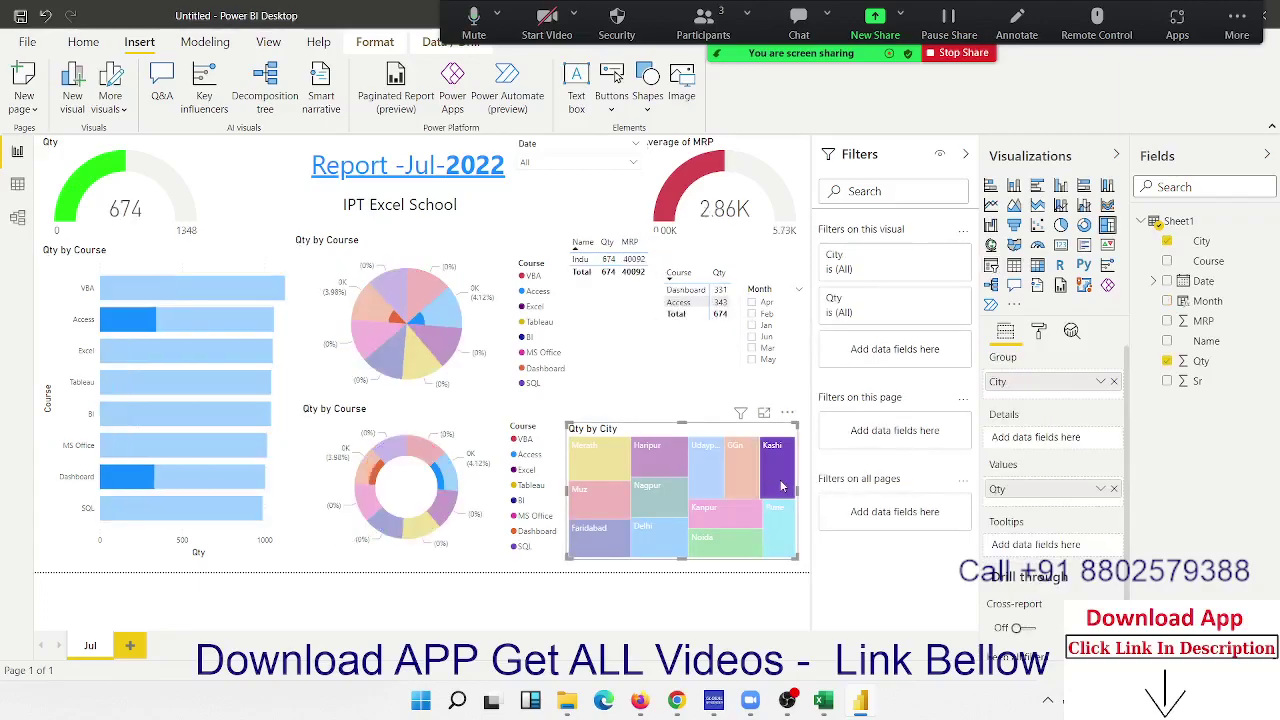
left_click(782, 486)
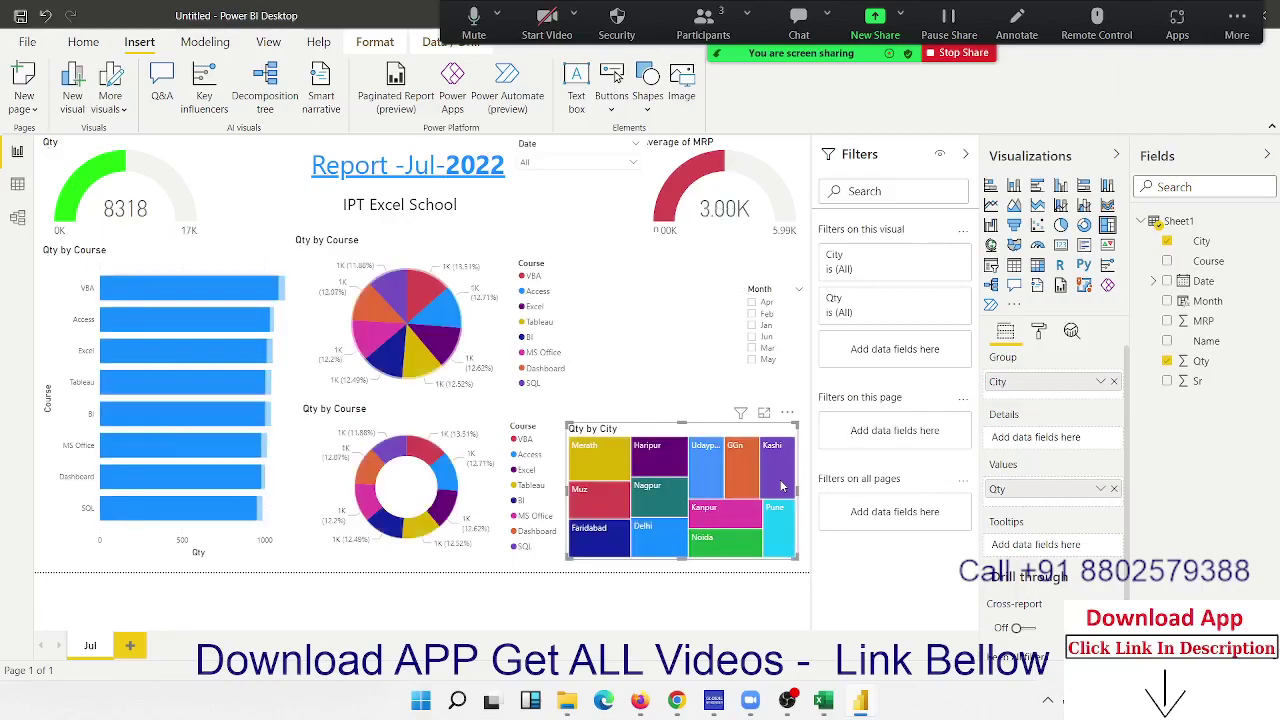
left_click(69, 50)
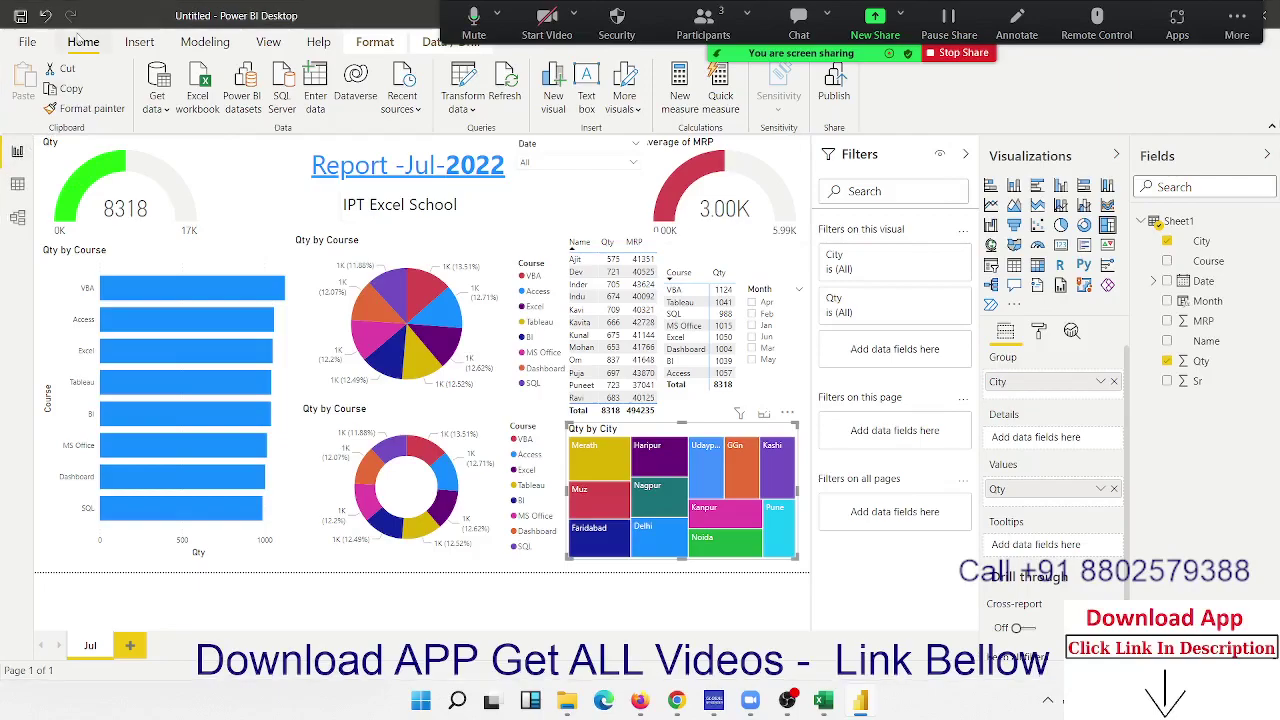
Export the Jul report to Untitled.pdf, review it in WPS Office, and close the viewer
left_click(28, 44)
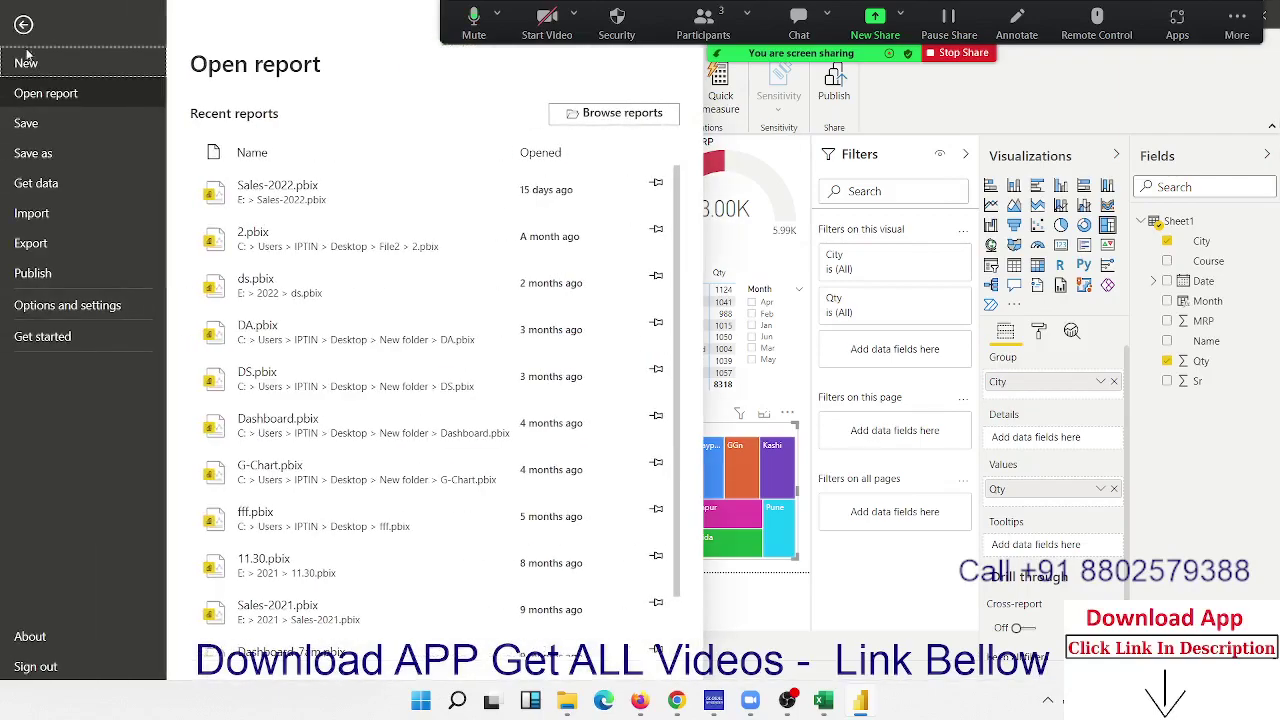
left_click(42, 246)
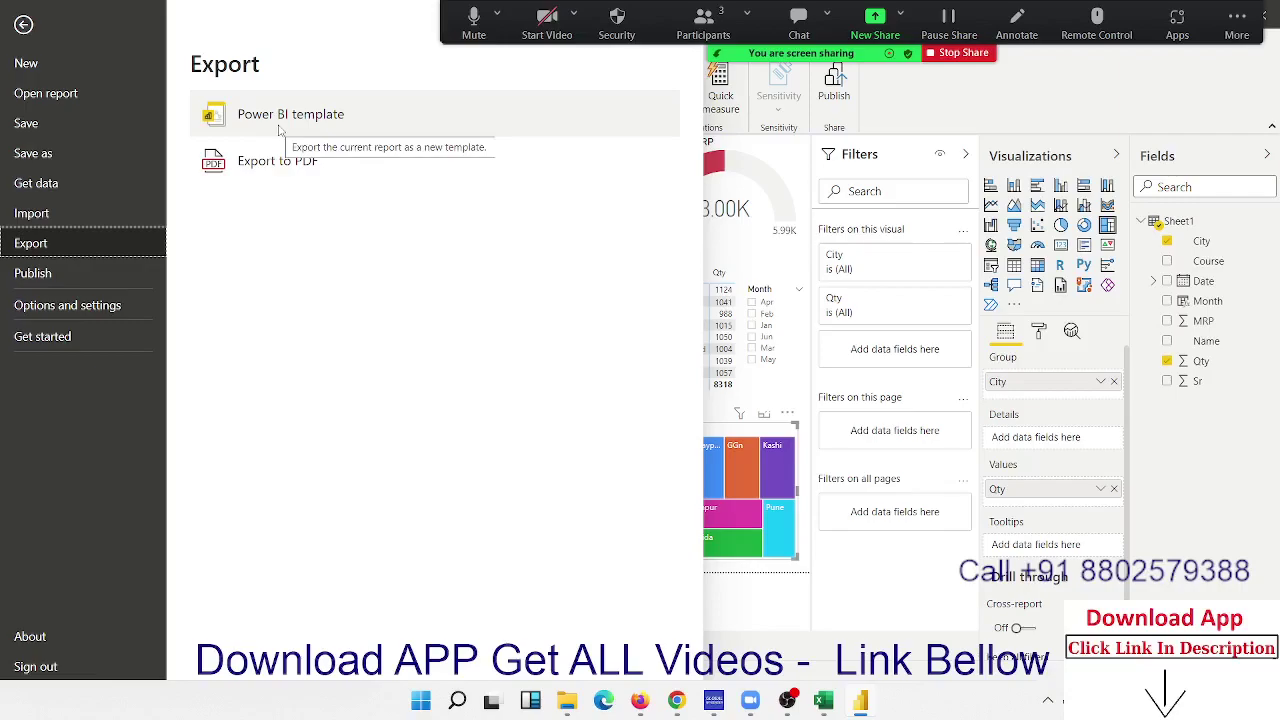
key("Escape")
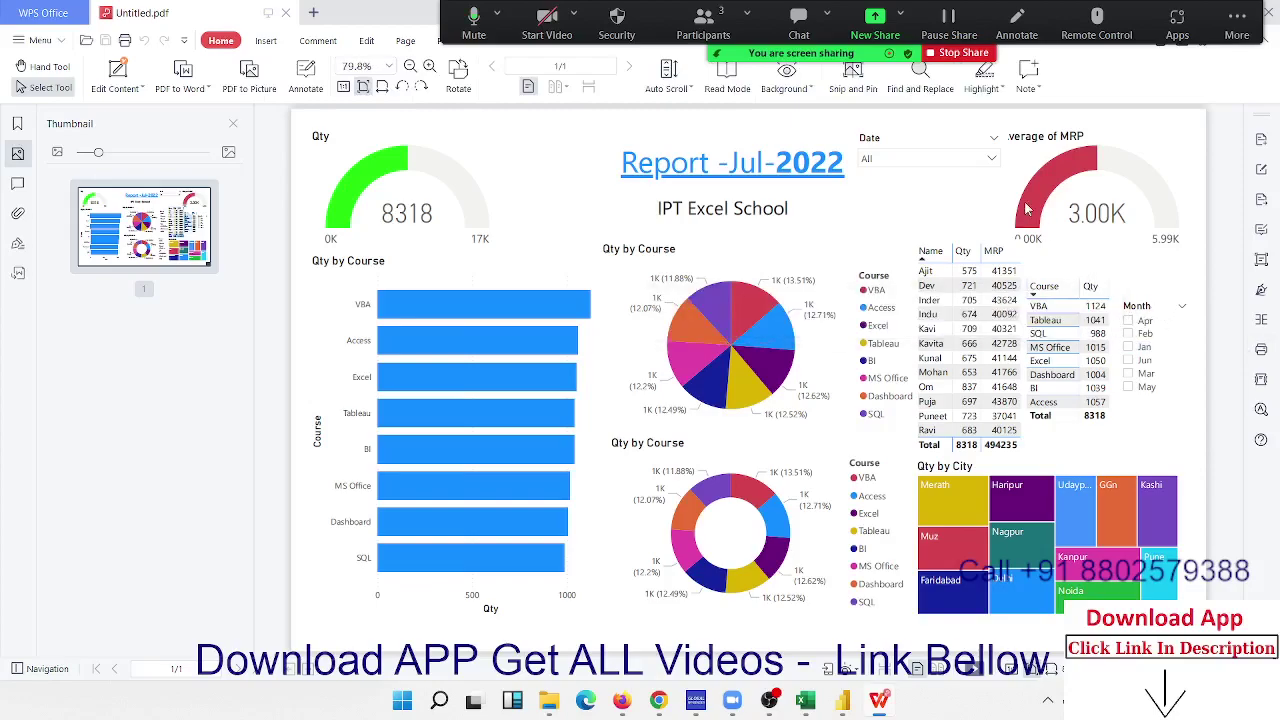
left_click(991, 157)
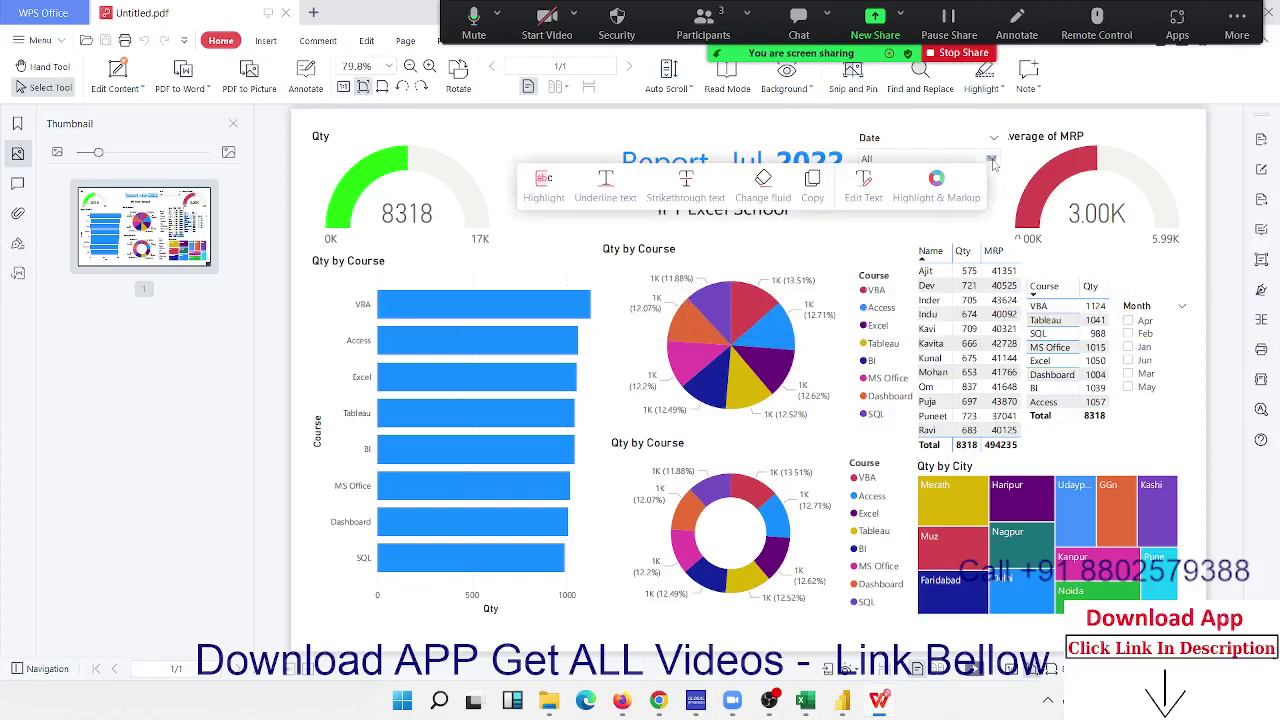
left_click(991, 158)
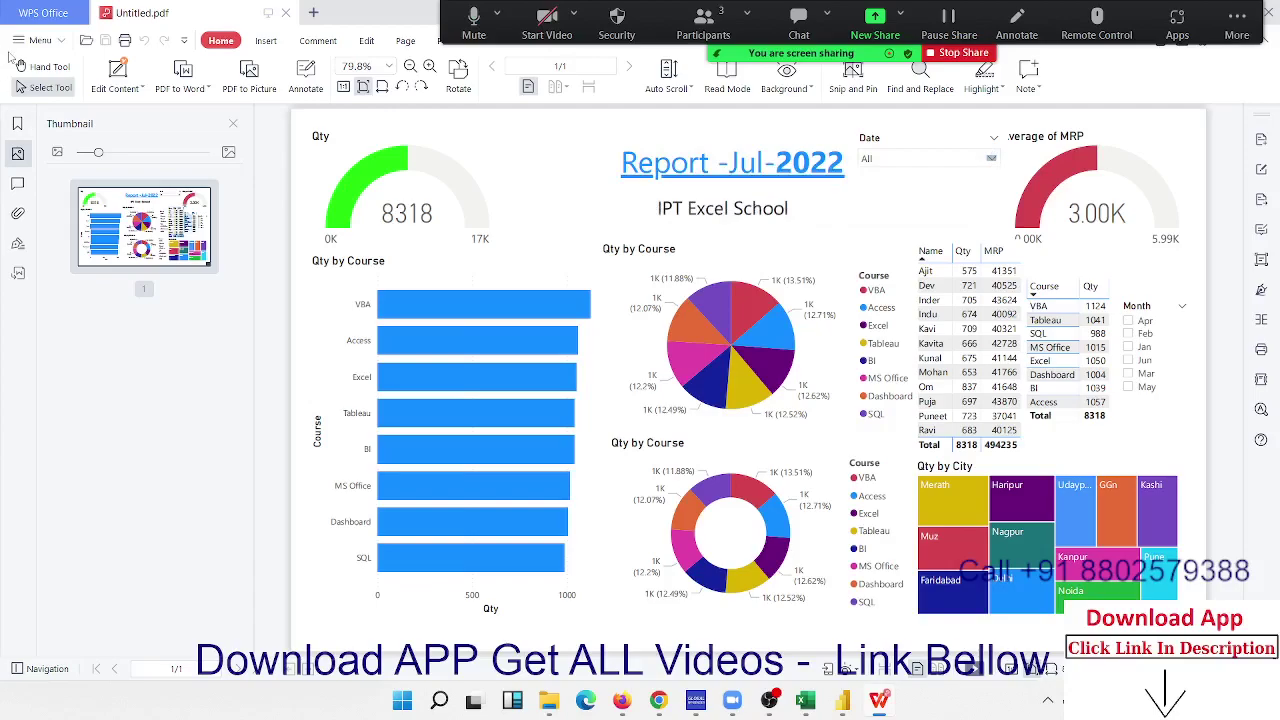
left_click(1268, 12)
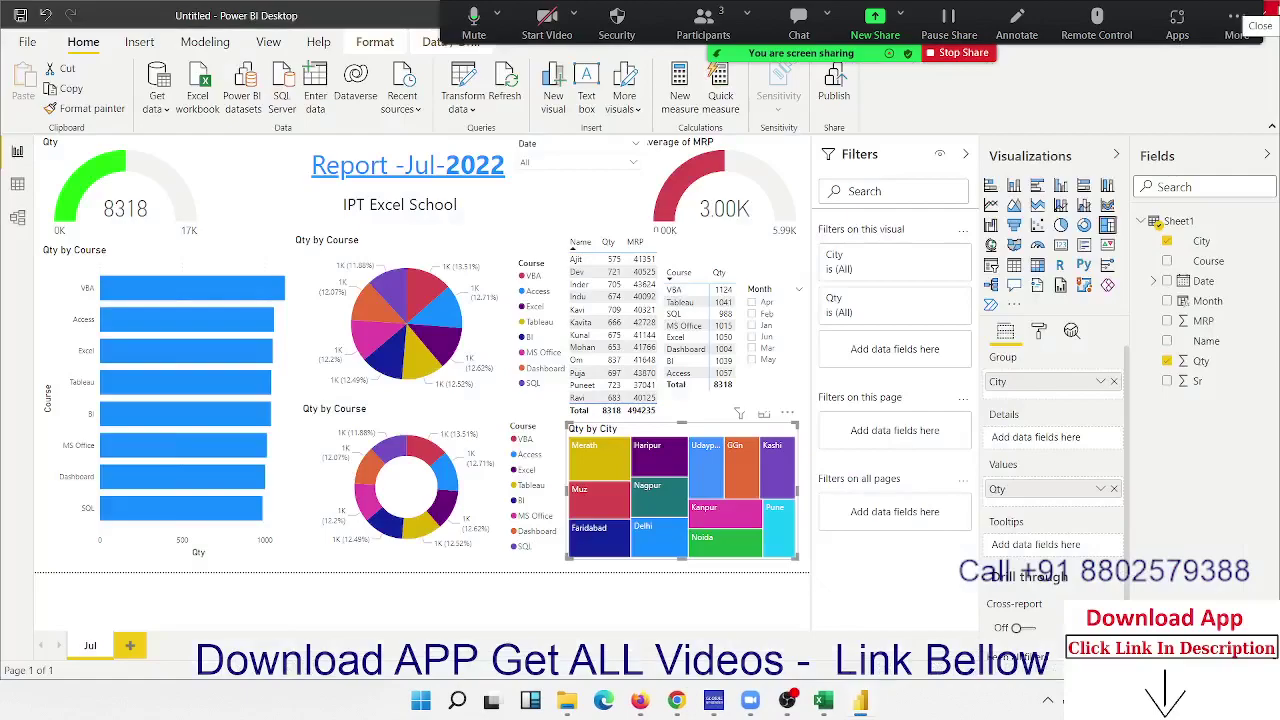
Collapse the Filters pane, save the report as dsa.pbix and publish it to My workspace
left_click(965, 156)
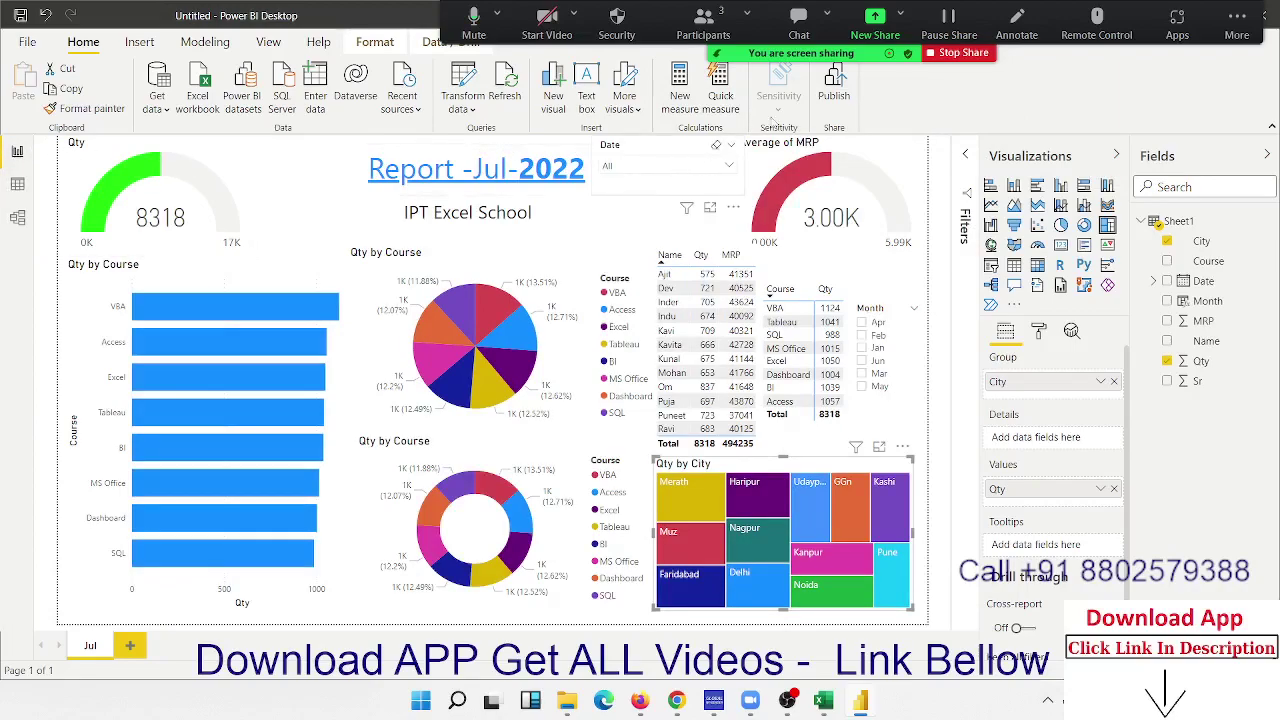
left_click(834, 92)
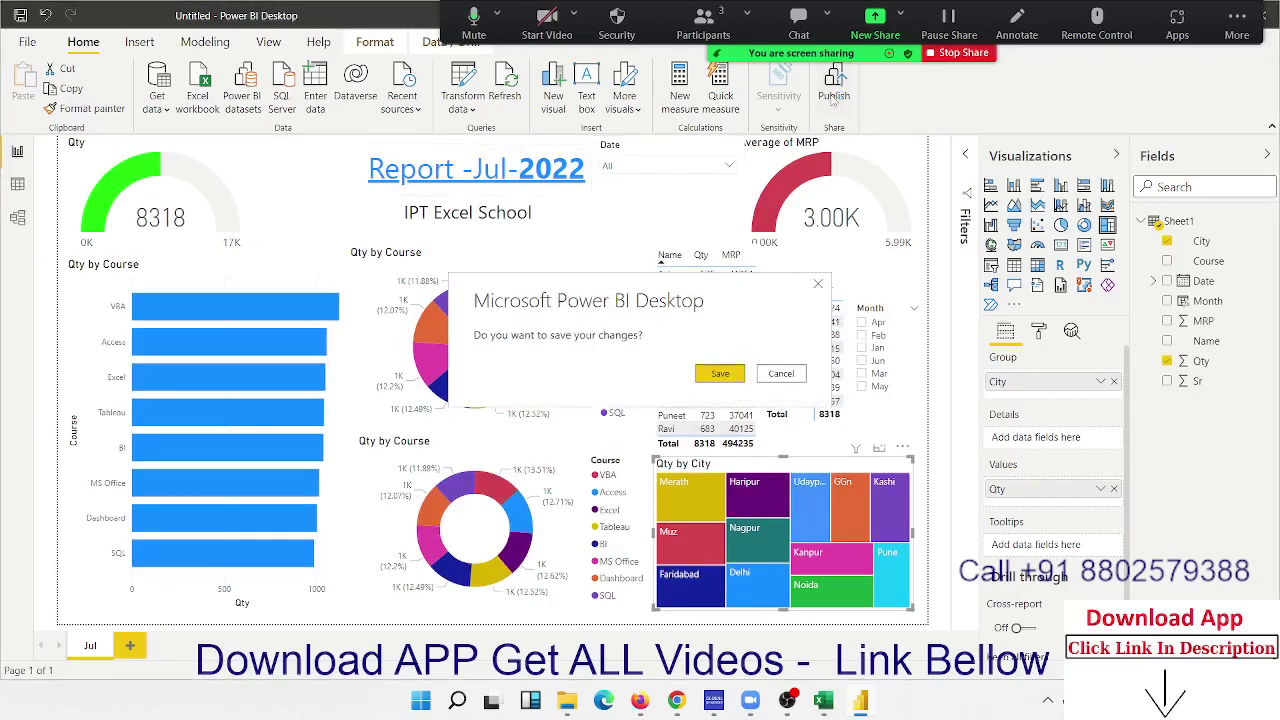
left_click(719, 377)
type("dsa")
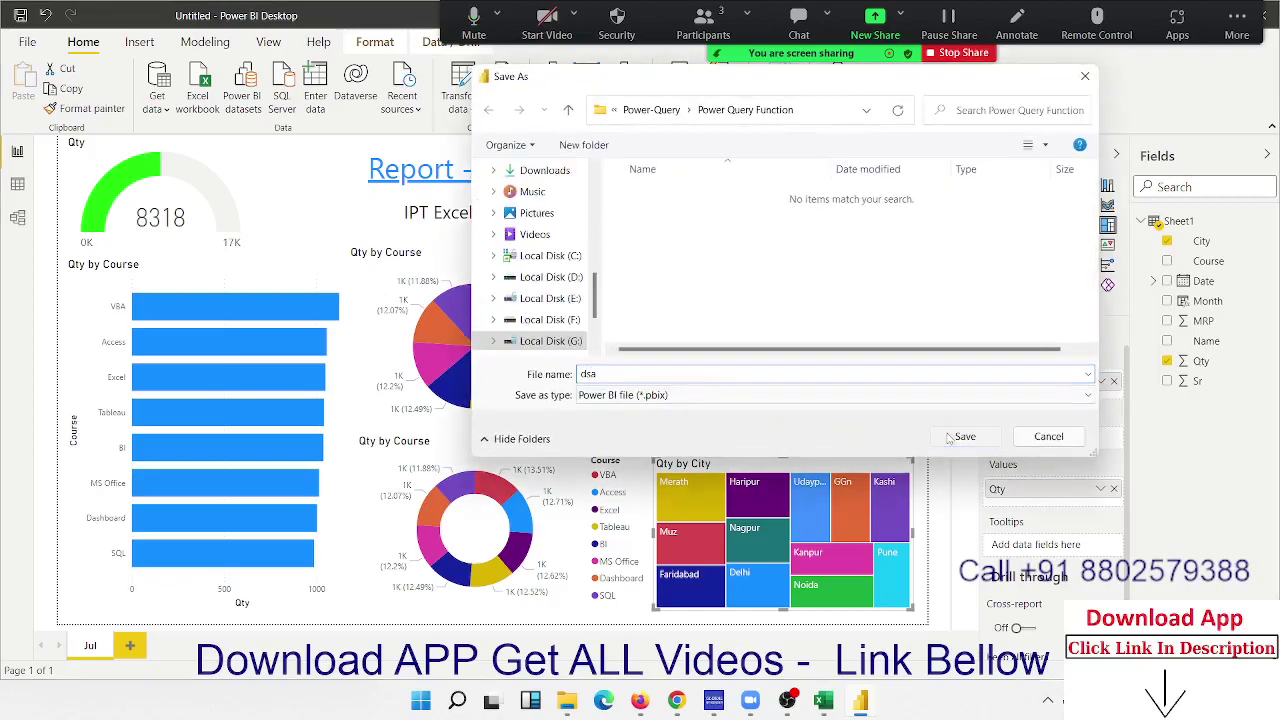
left_click(950, 437)
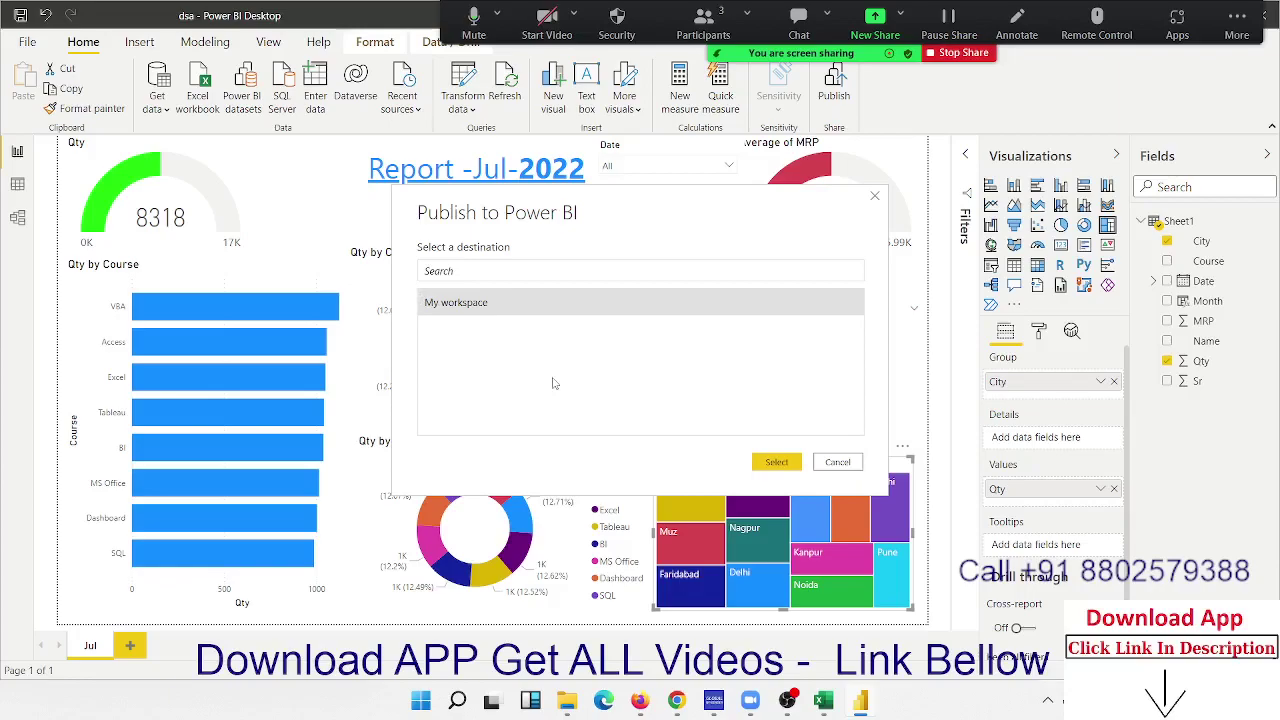
left_click(777, 461)
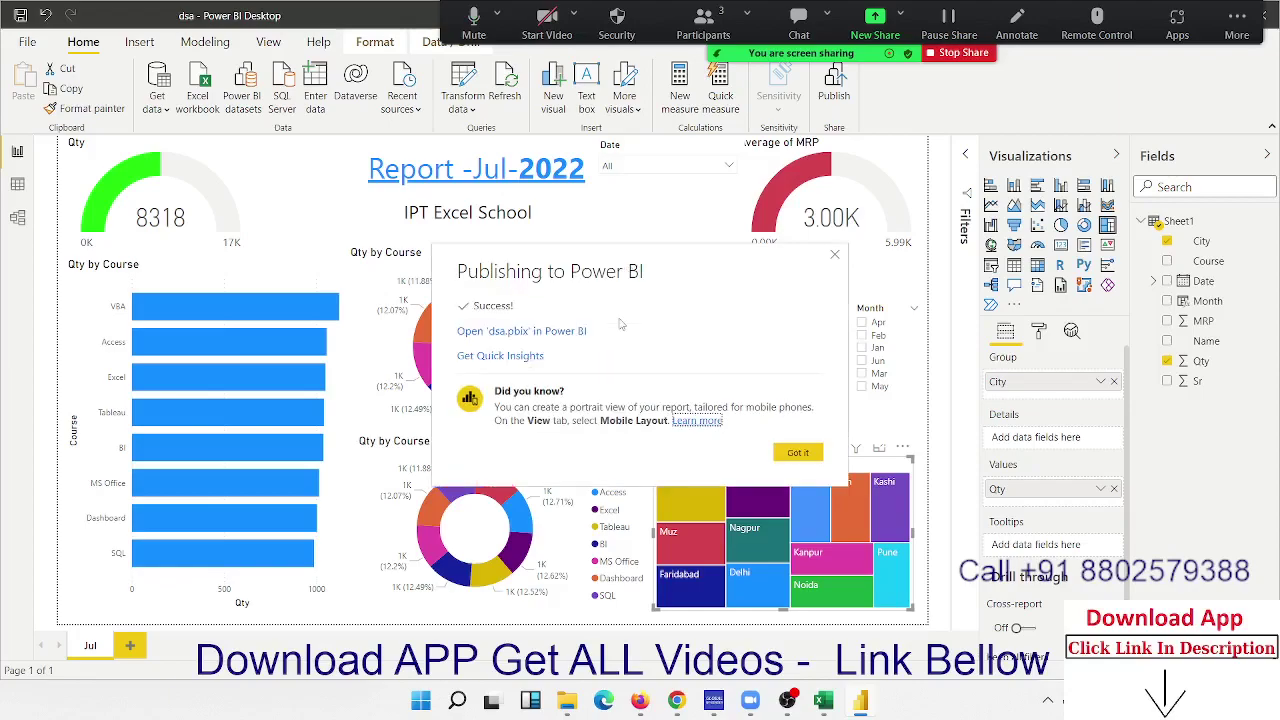
left_click(676, 700)
Go to powerbi.microsoft.com in a new Chrome tab and begin signing in
left_click(716, 55)
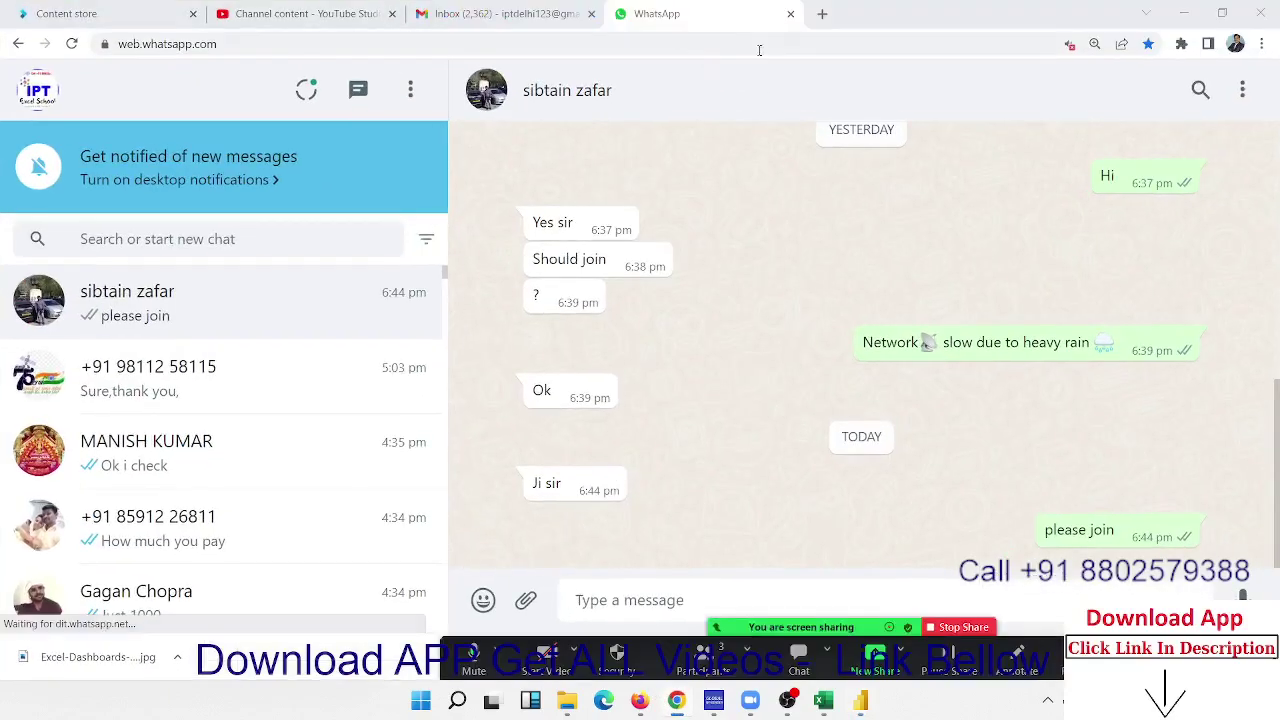
left_click(818, 14)
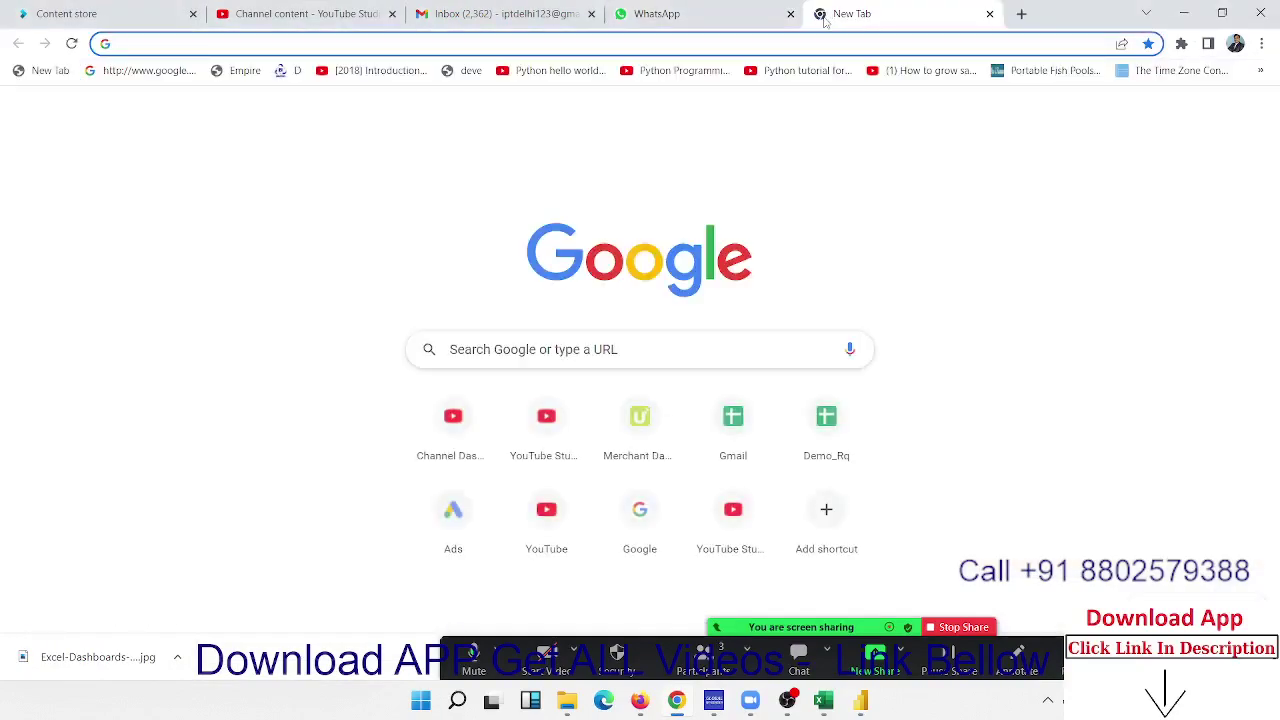
type("pow")
key("Return")
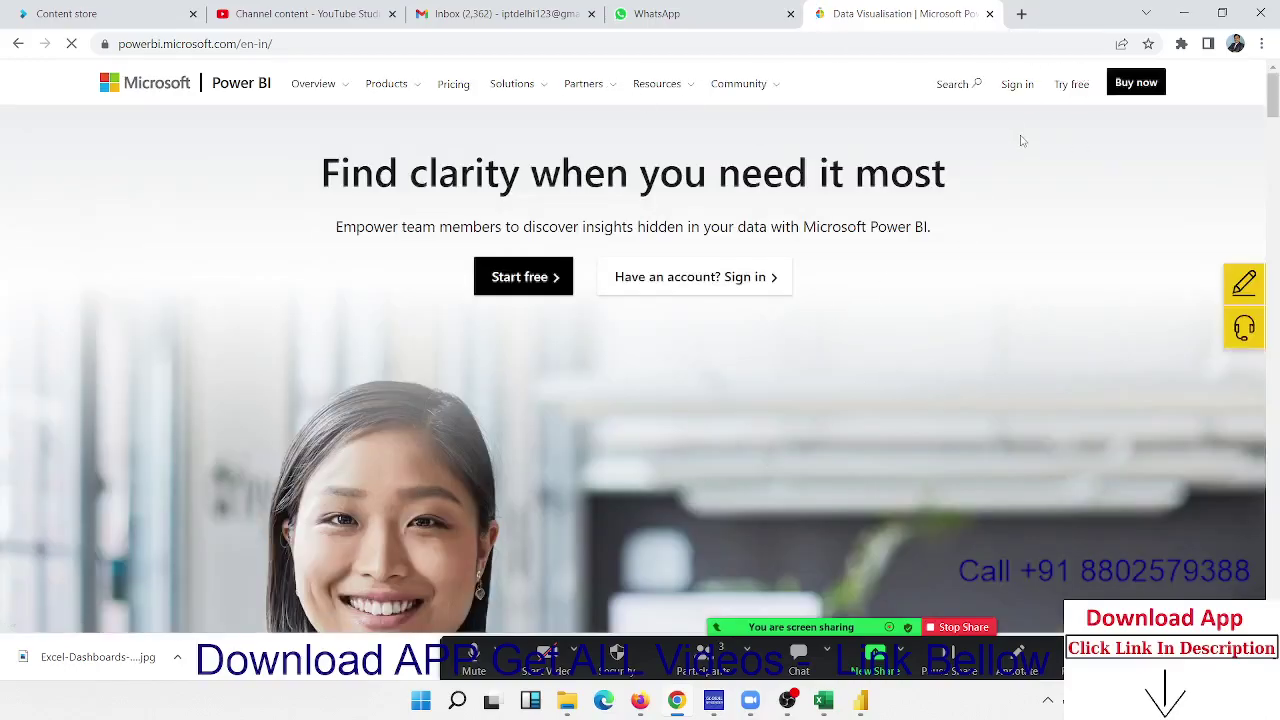
left_click(1017, 88)
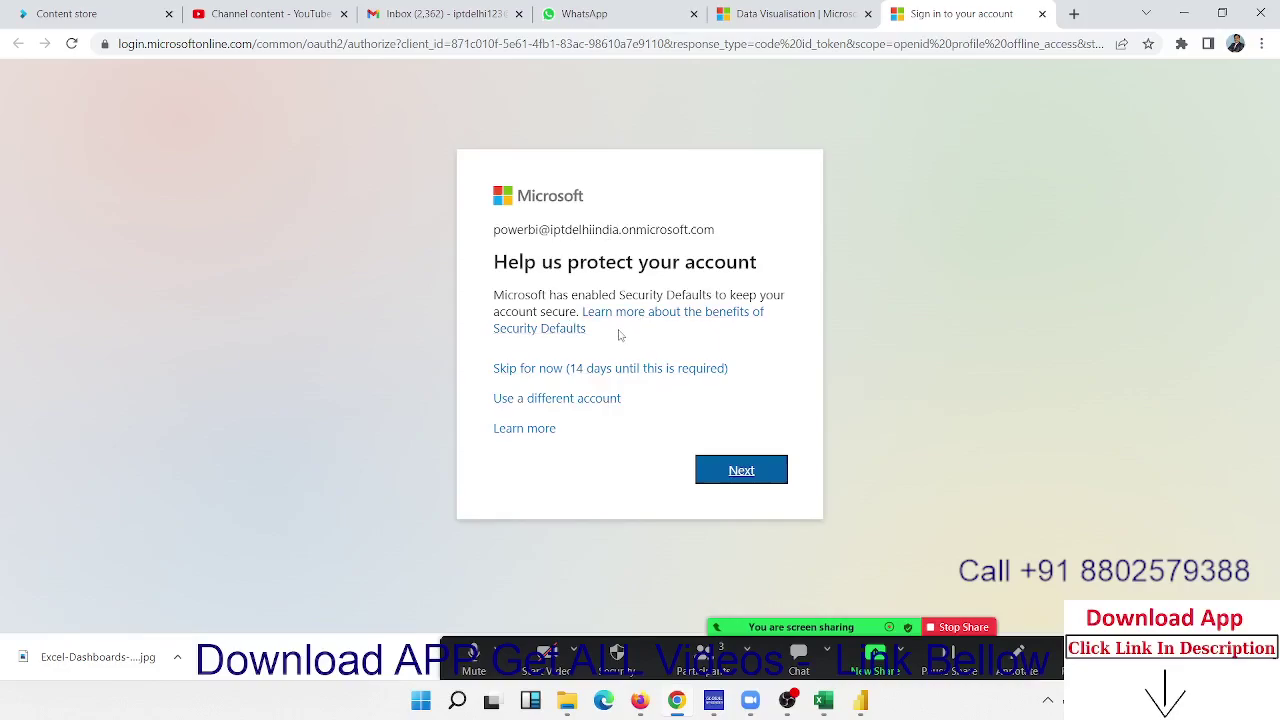
Add authentication-phone text-message verification and confirm it with the received SMS code
left_click(736, 478)
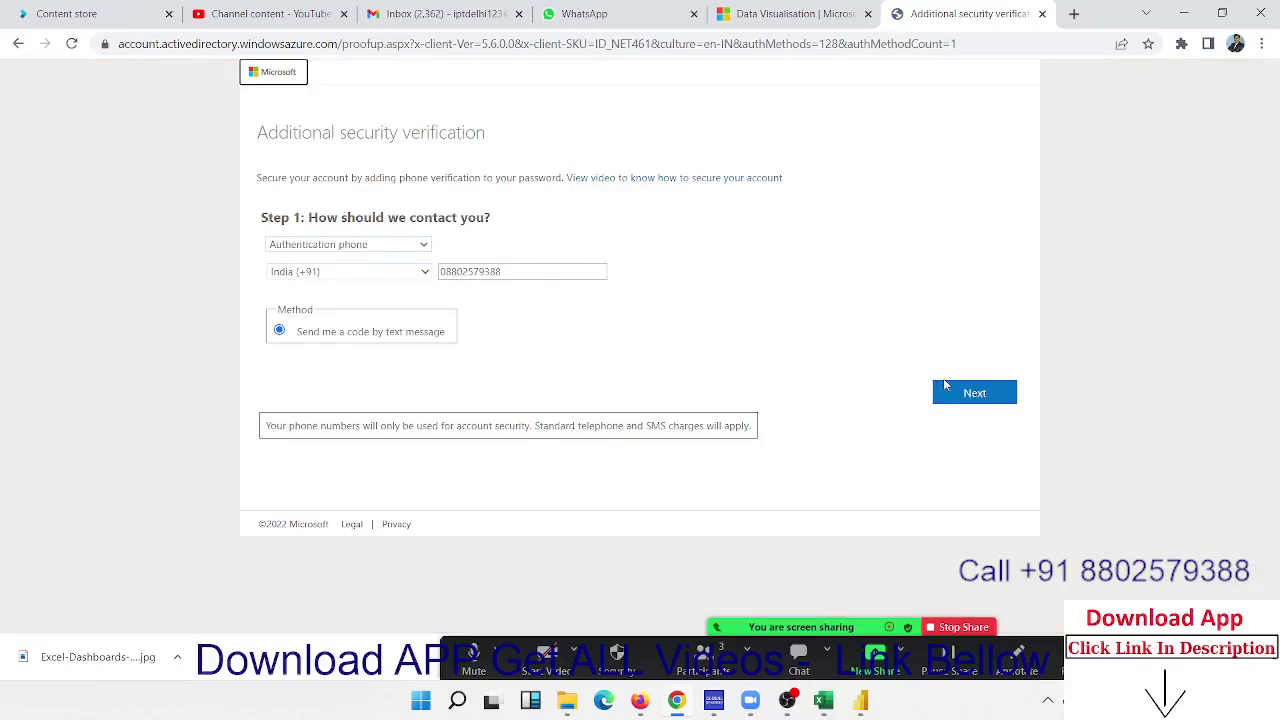
left_click(963, 398)
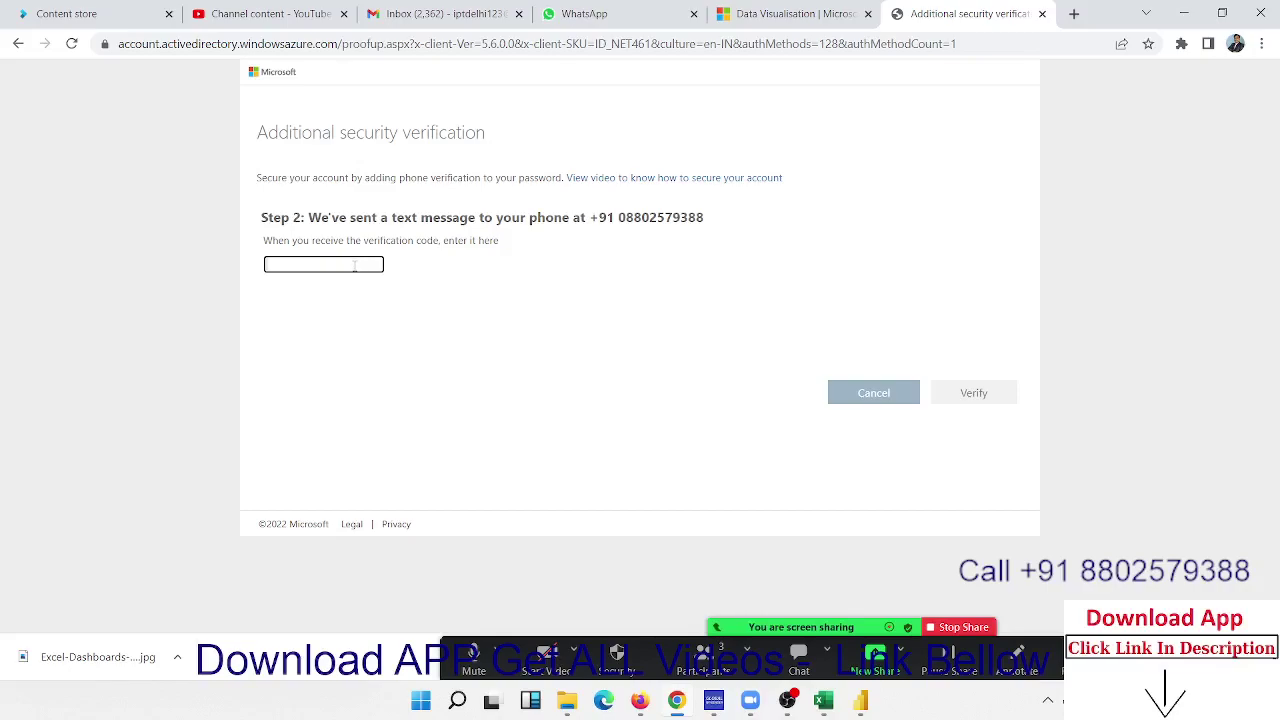
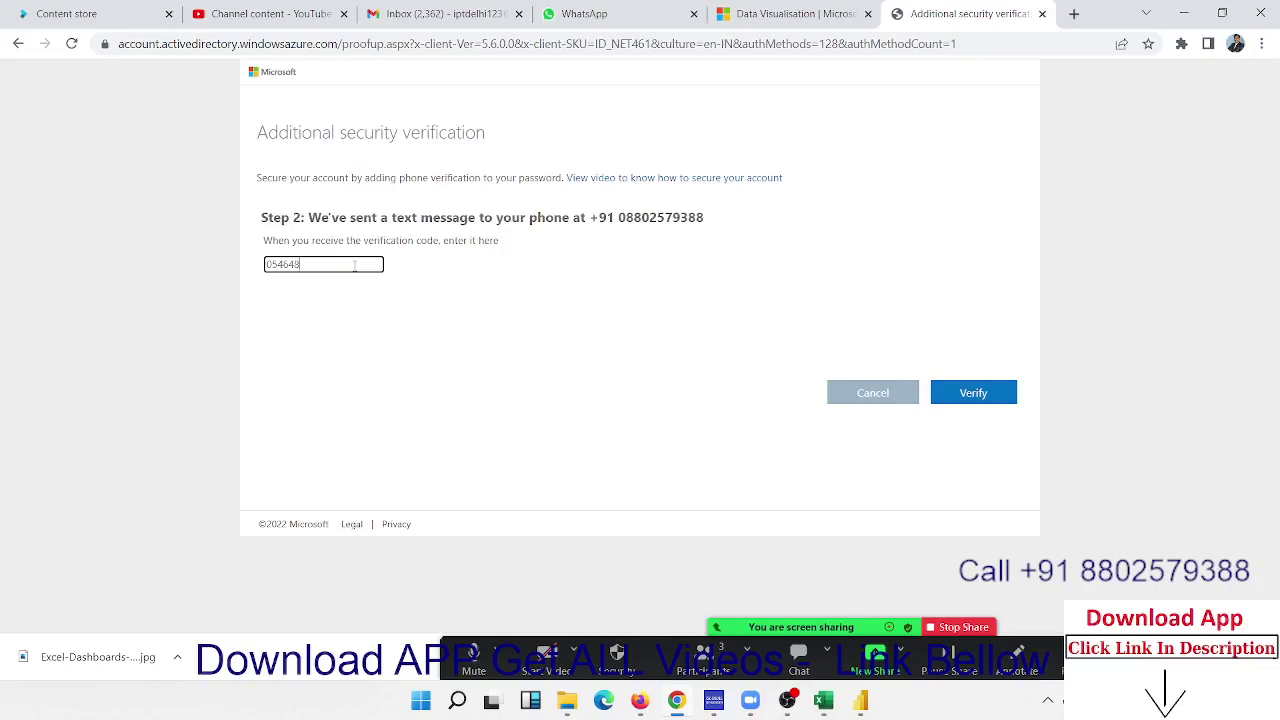
left_click(990, 394)
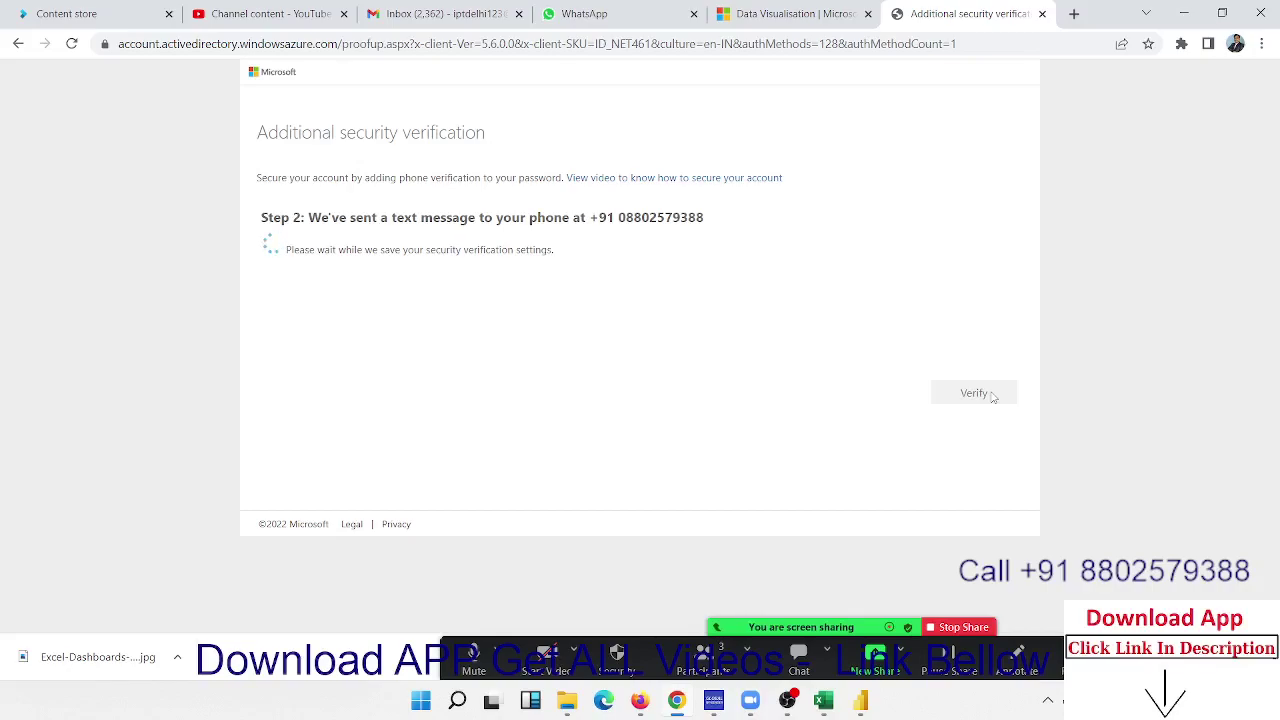
left_click(993, 397)
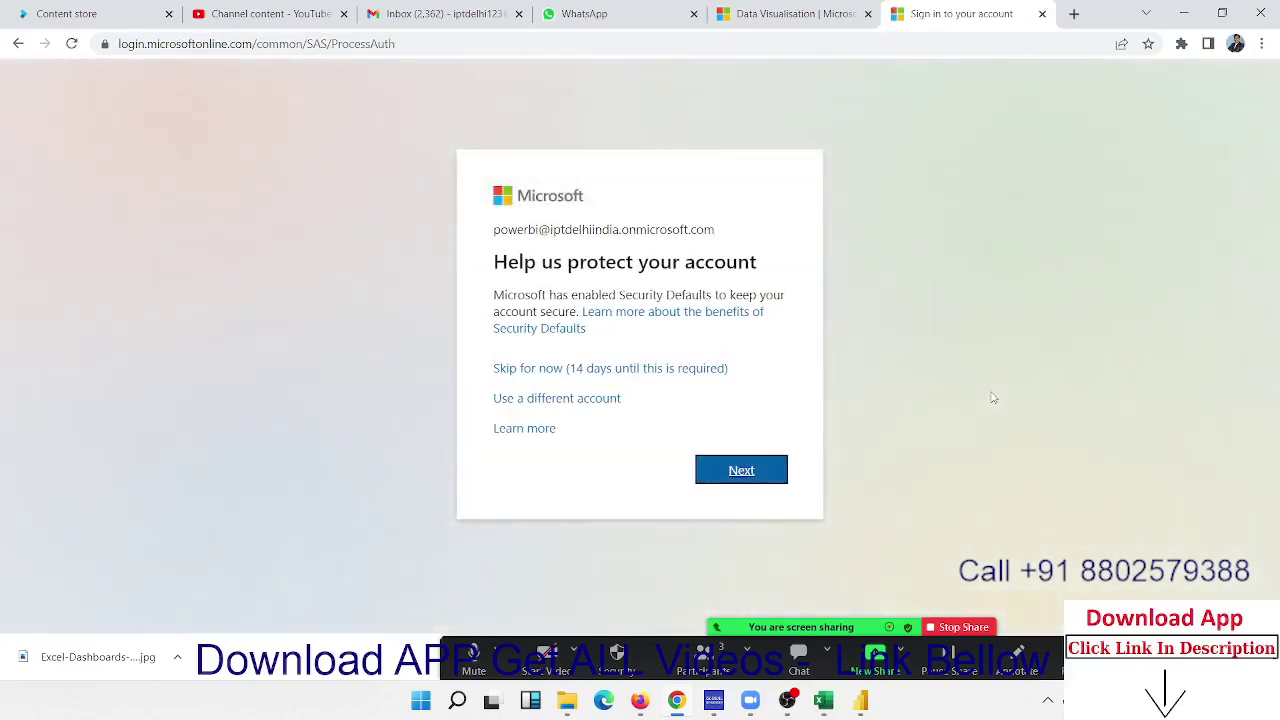
Skip the security prompt, browse the Power BI Home page, and go to My workspace
left_click(627, 373)
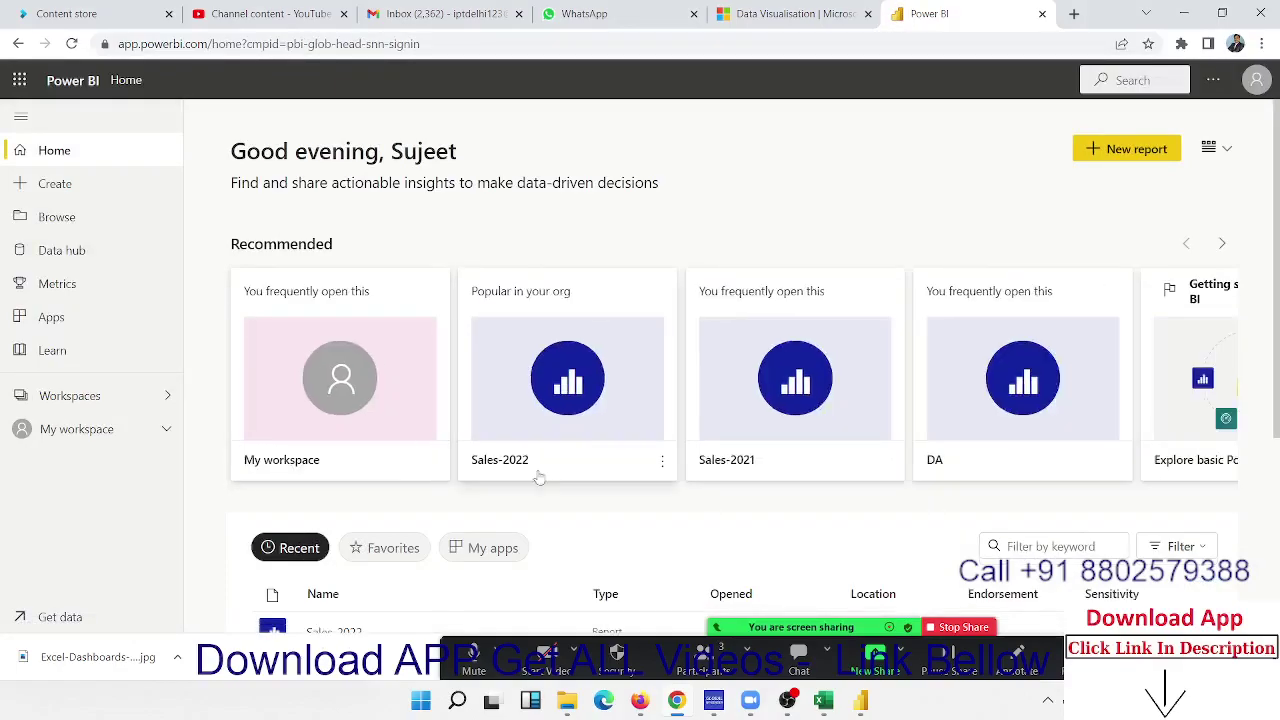
scroll(651, 537, "down", 3)
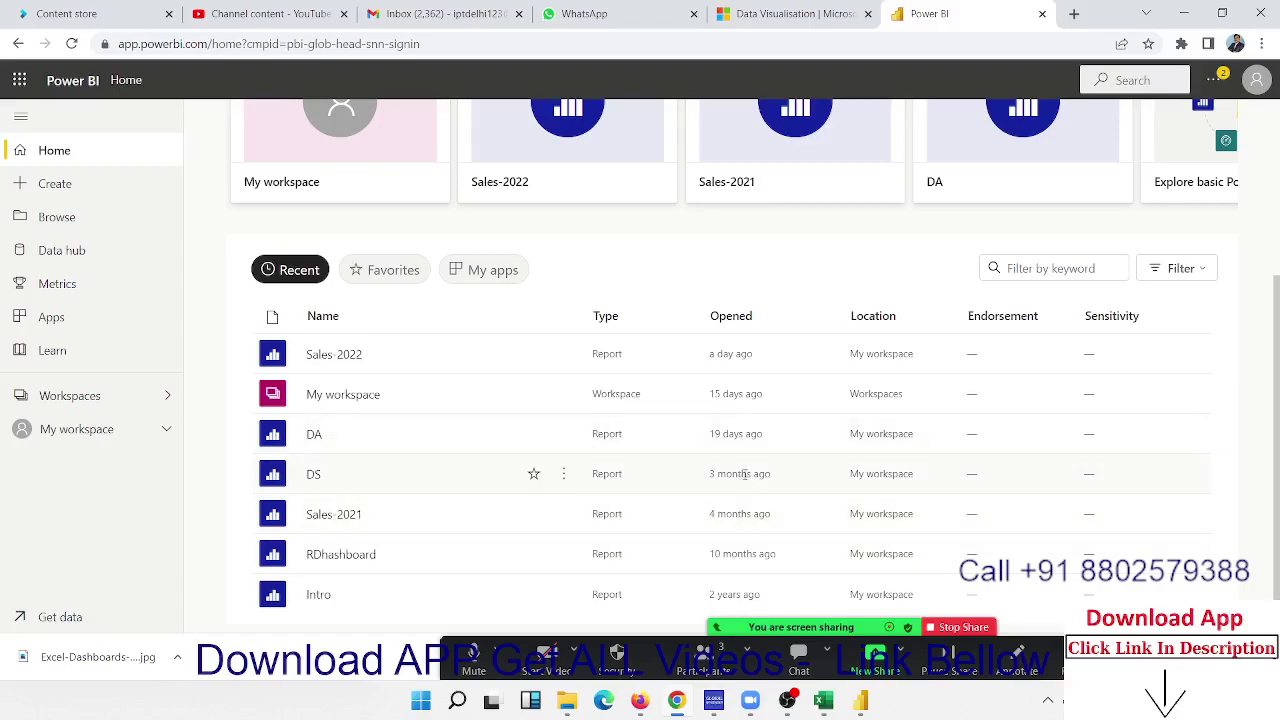
scroll(745, 474, "down", 1)
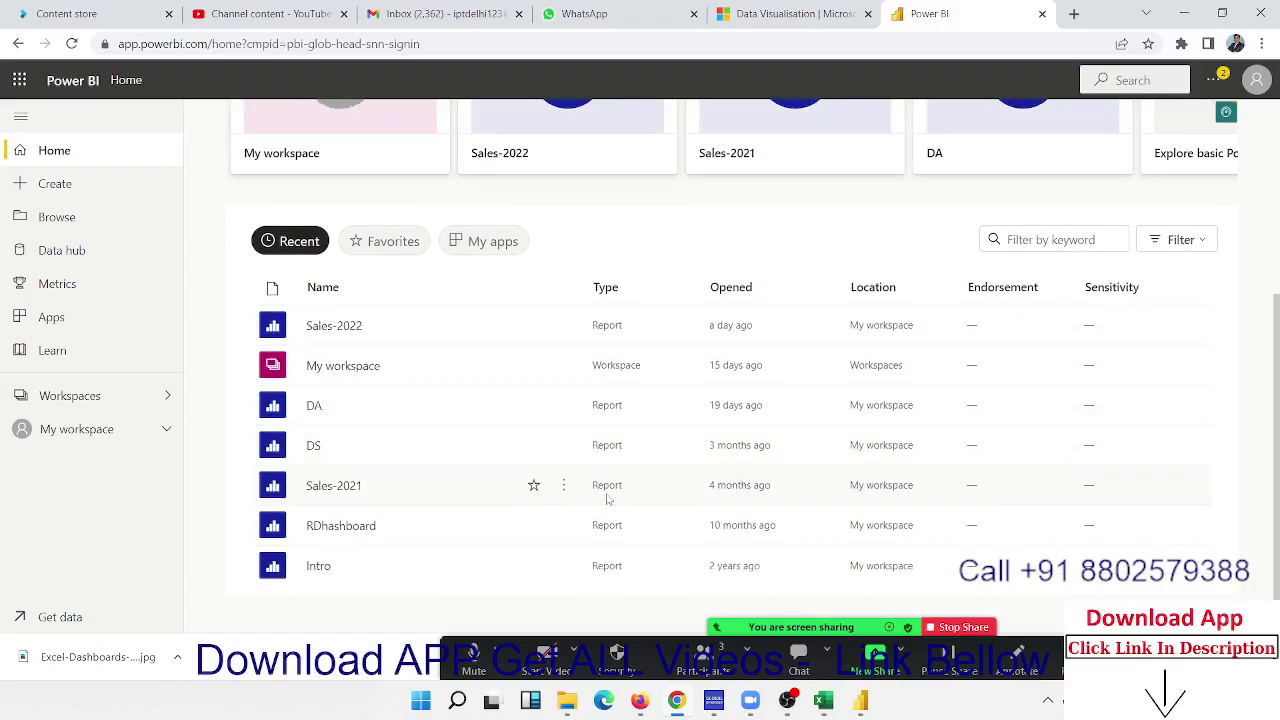
scroll(607, 497, "up", 3)
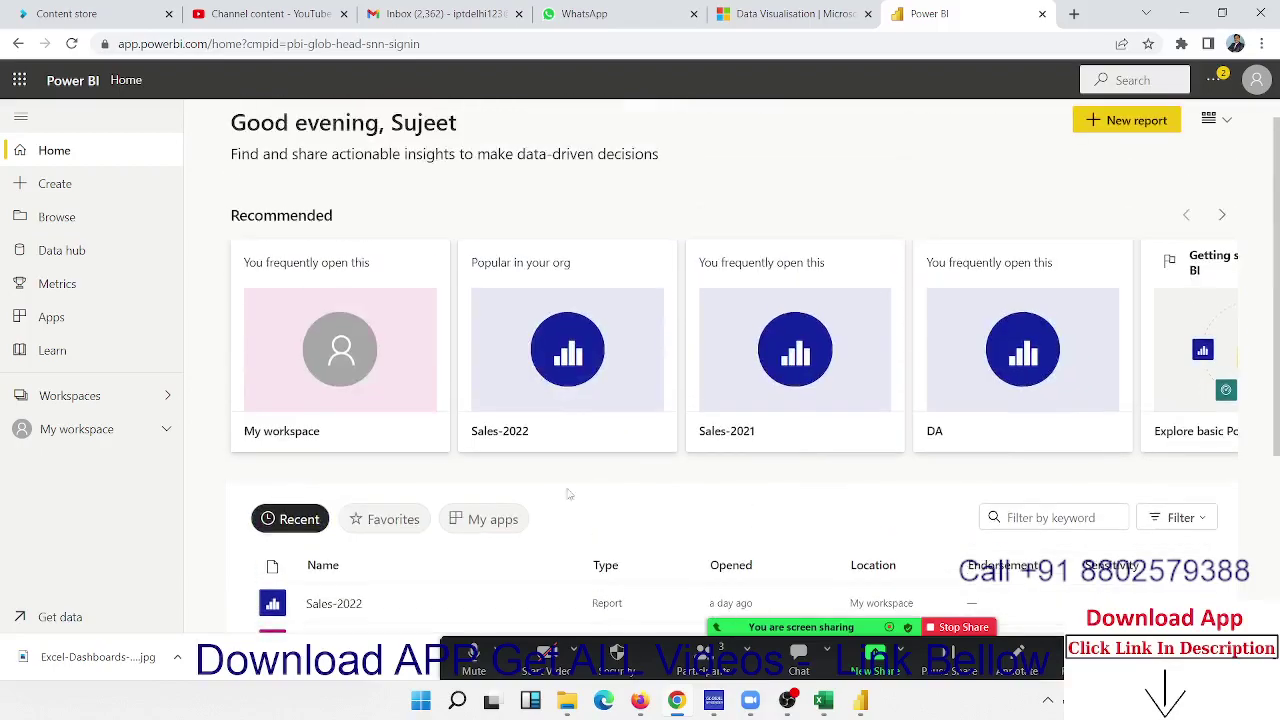
left_click(72, 440)
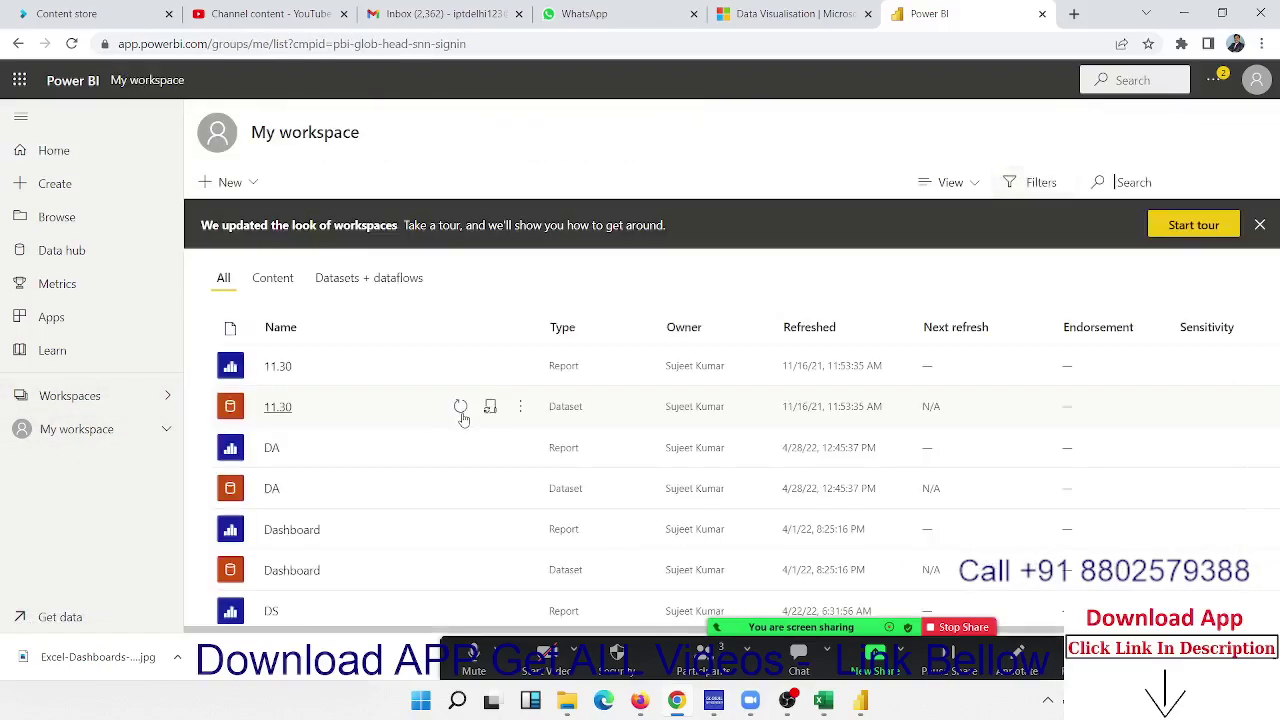
Find the dsa dataset in the My workspace list and open its details page
scroll(462, 418, "down", 3)
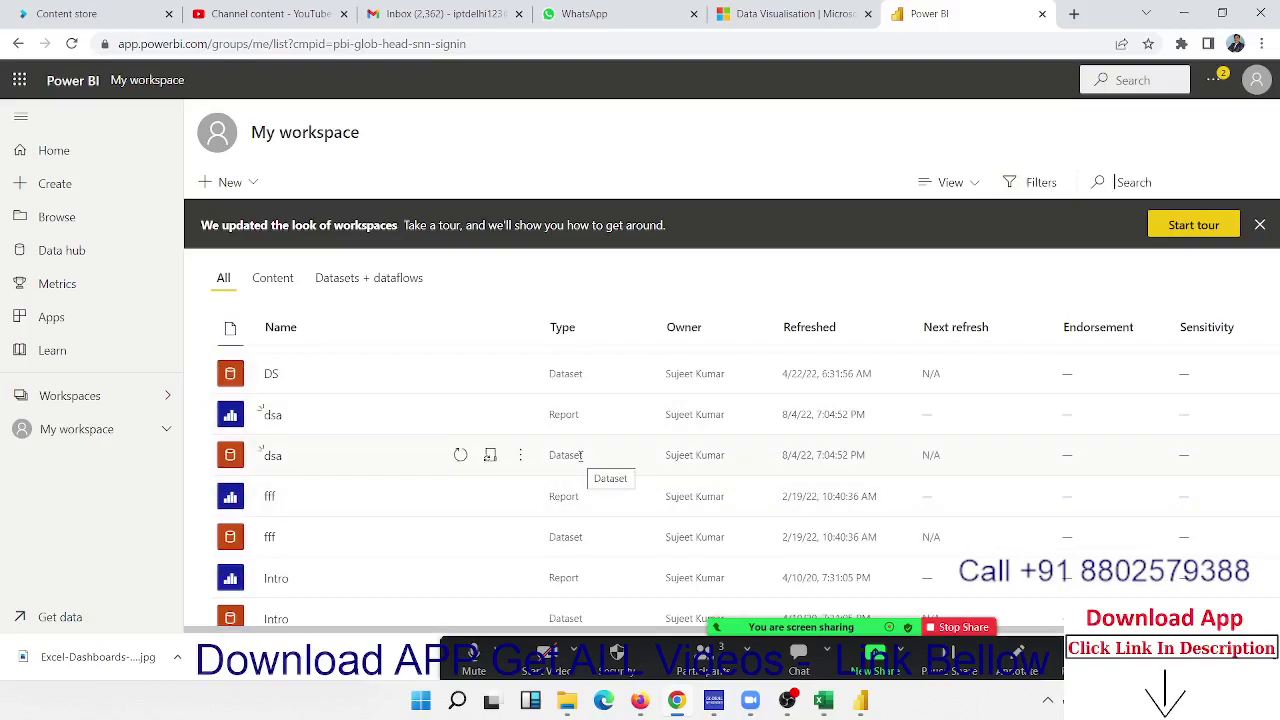
mouse_move(380, 455)
left_click_drag(822, 456, 857, 467)
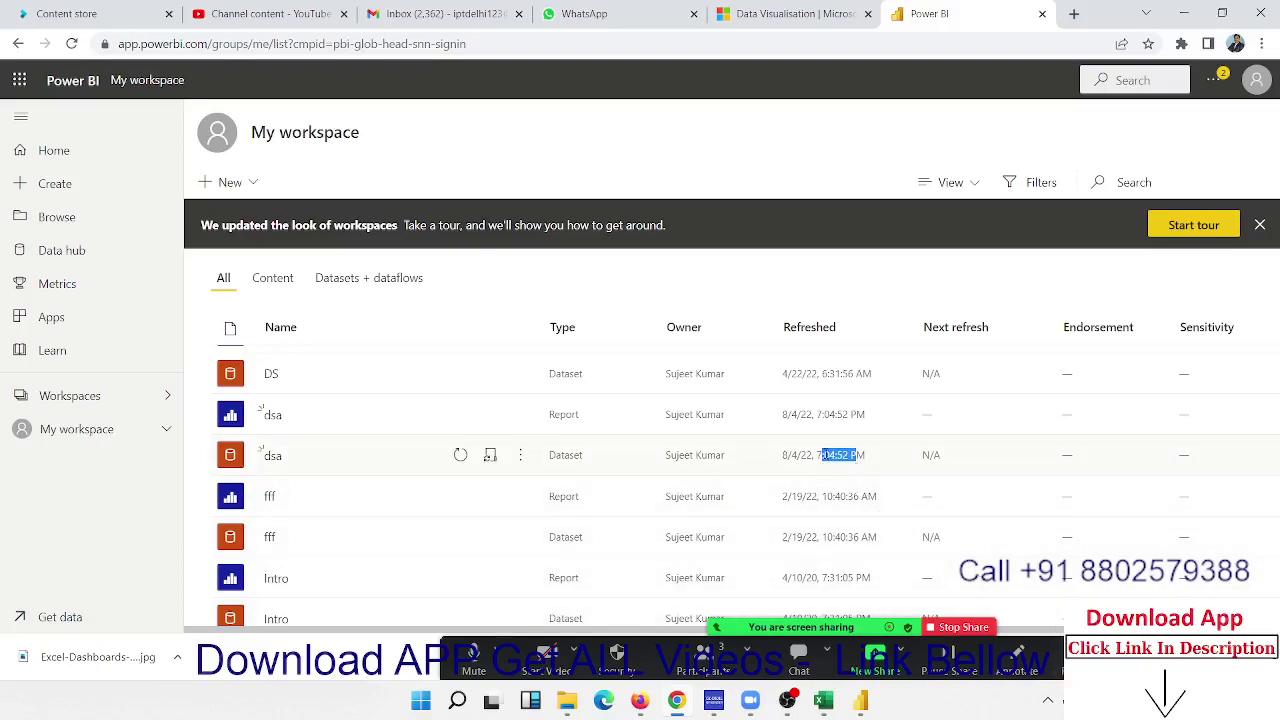
left_click_drag(824, 455, 836, 456)
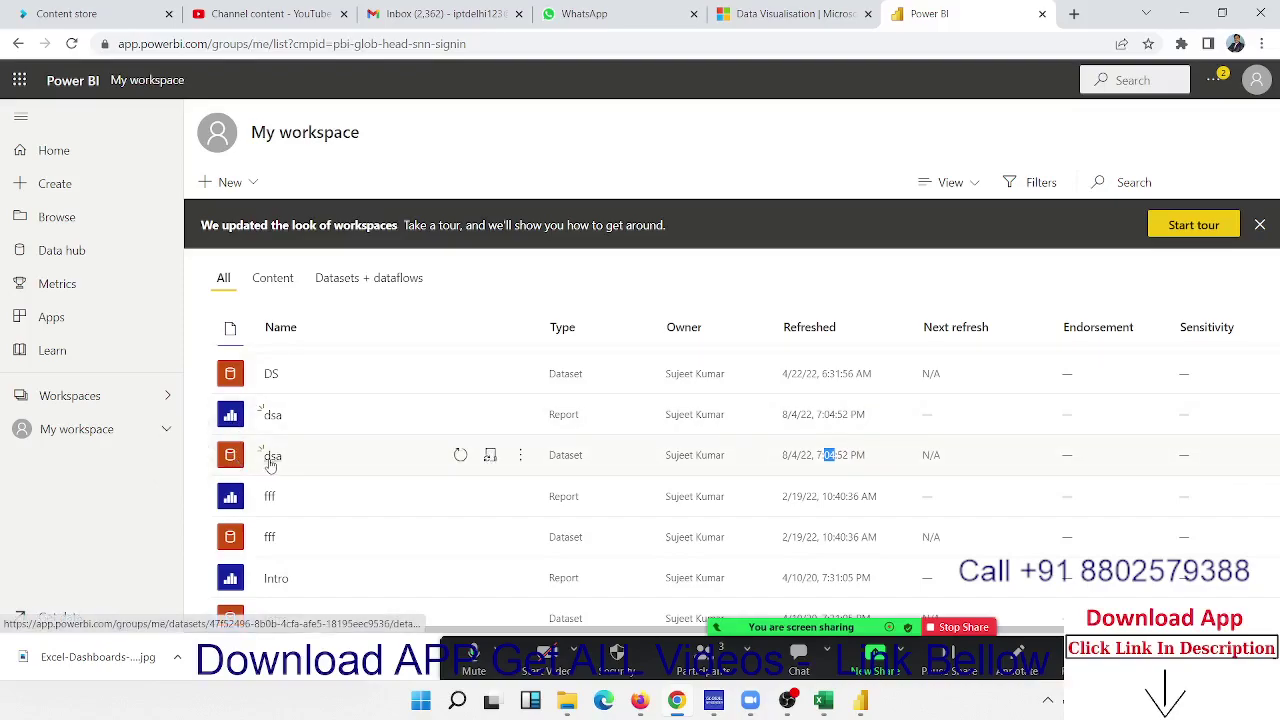
left_click(270, 462)
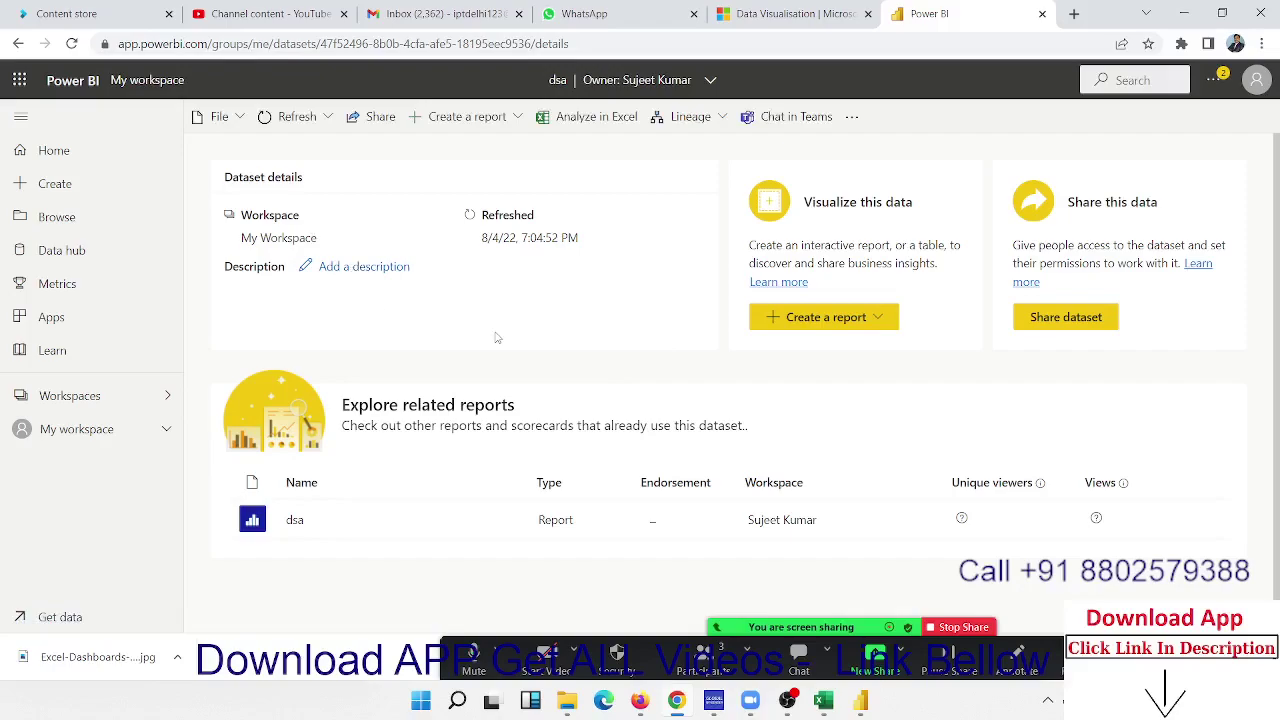
scroll(498, 338, "down", 1)
Open the dsa report, check its Date slicer and Filters pane, and bring up Embed report options
left_click(296, 493)
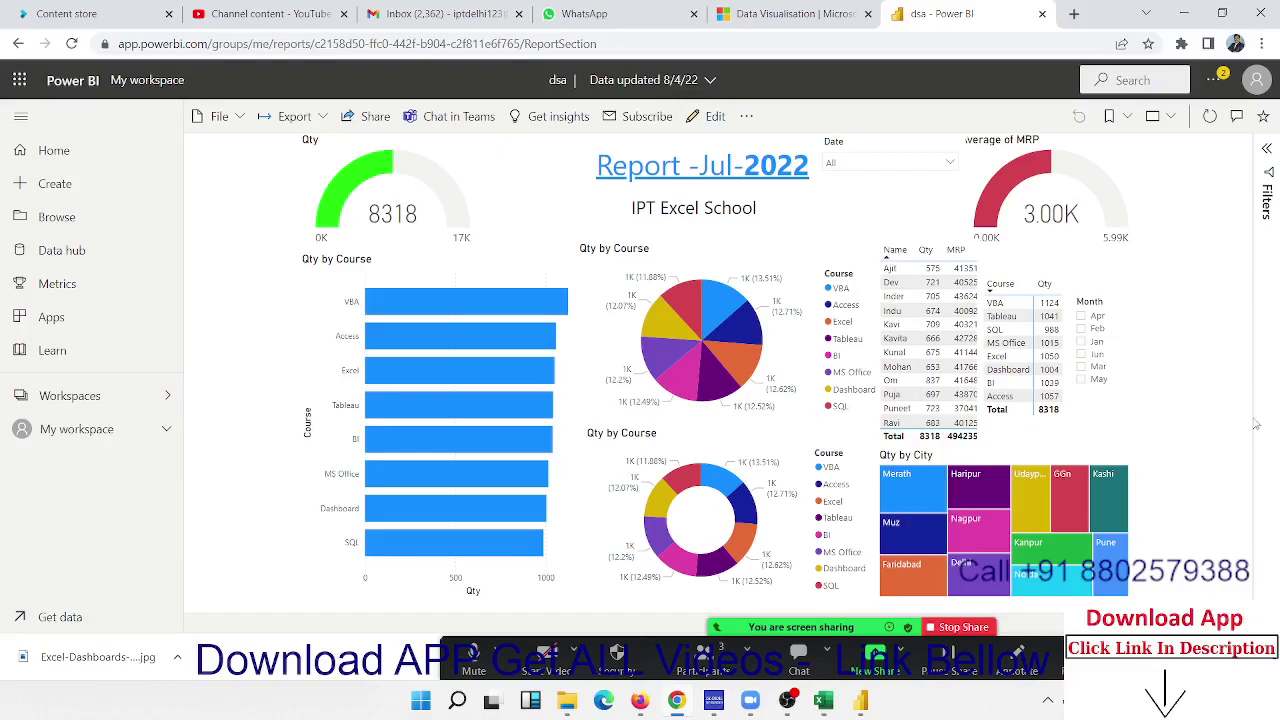
mouse_move(930, 300)
left_click(957, 166)
left_click(957, 166)
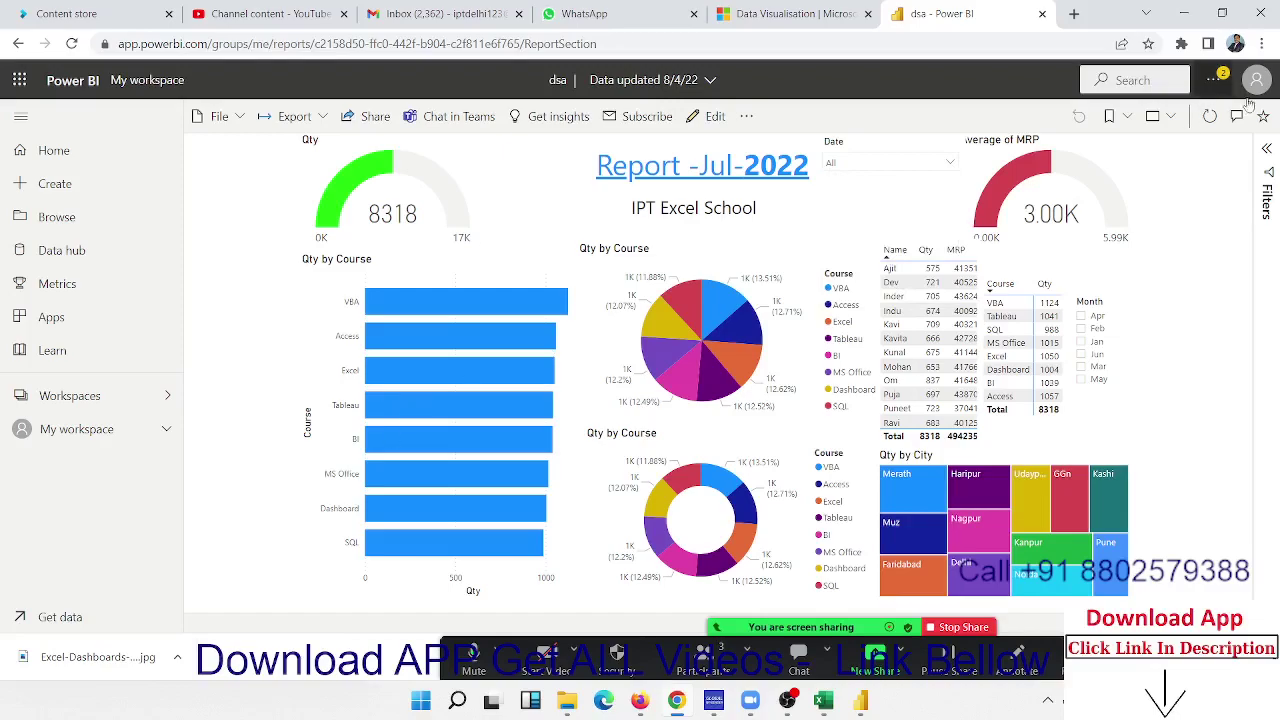
left_click(1267, 152)
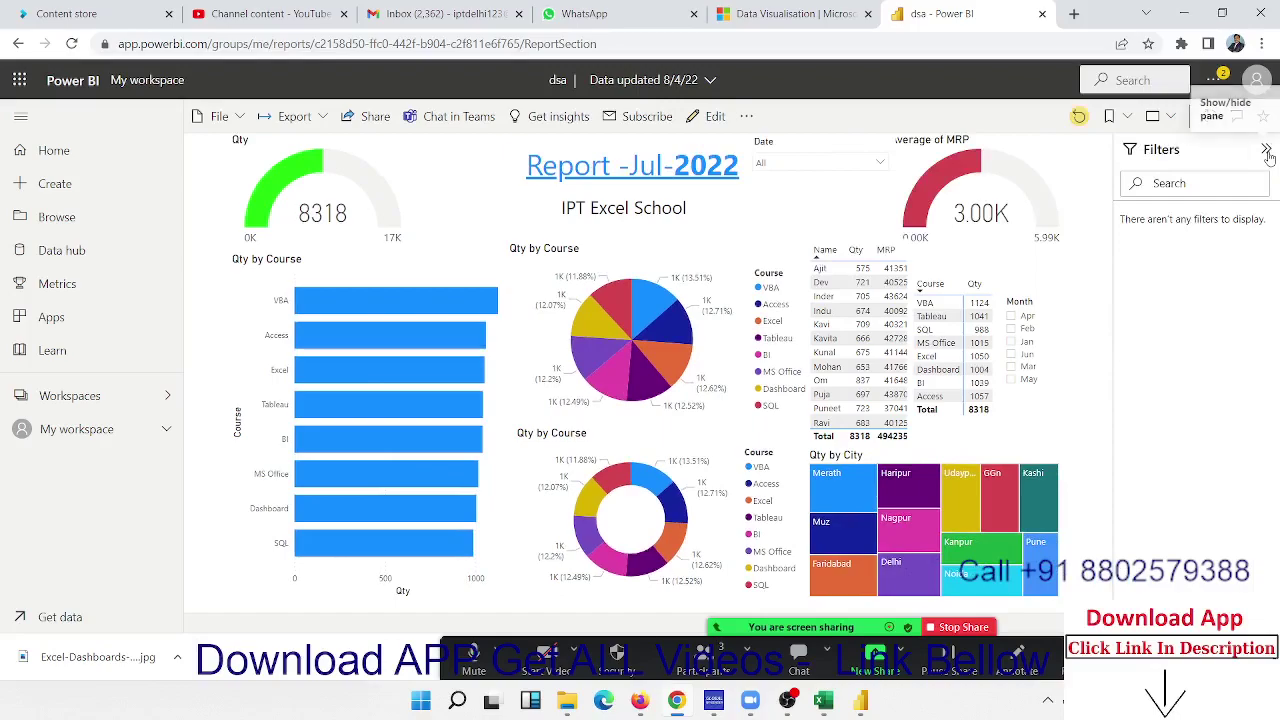
left_click(1267, 152)
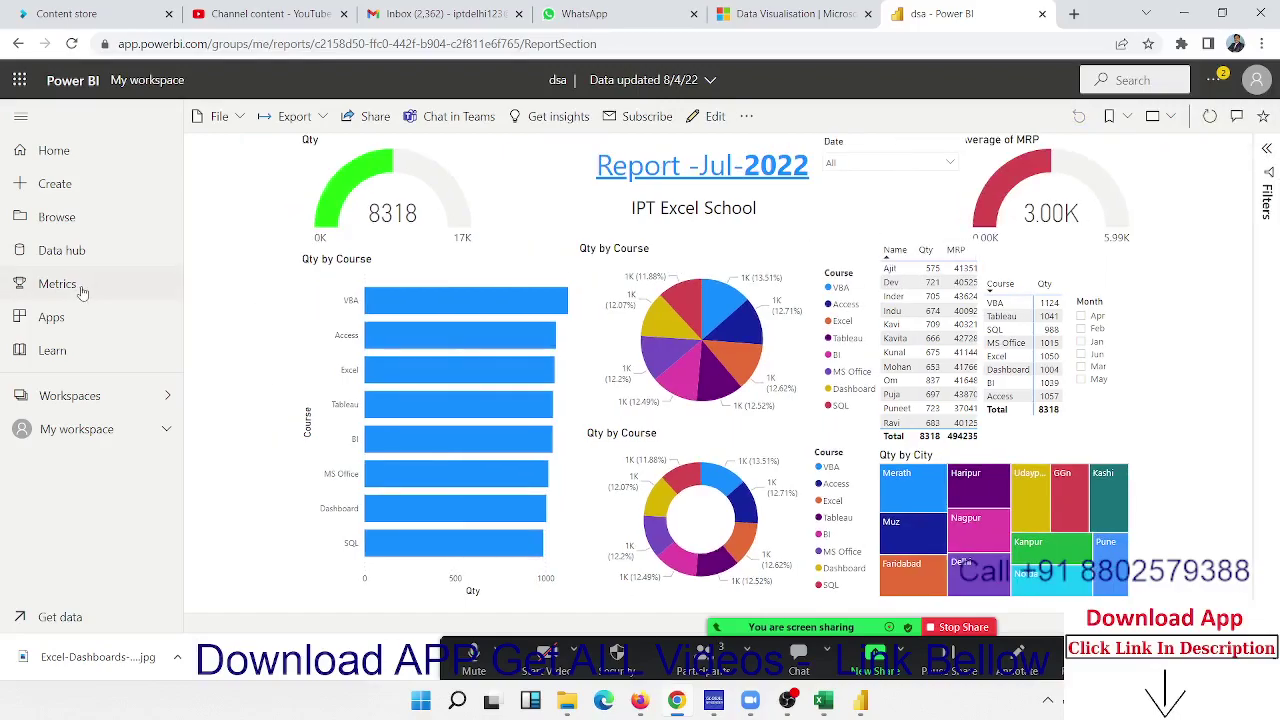
left_click(226, 118)
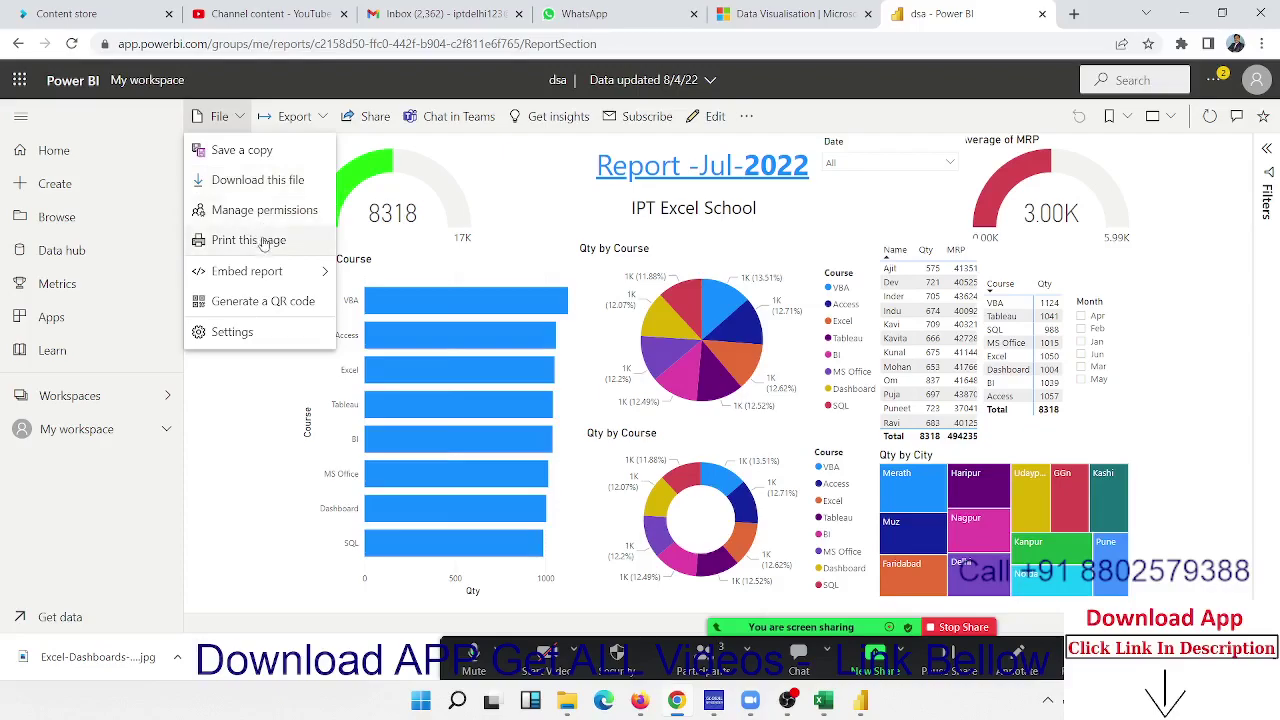
mouse_move(248, 271)
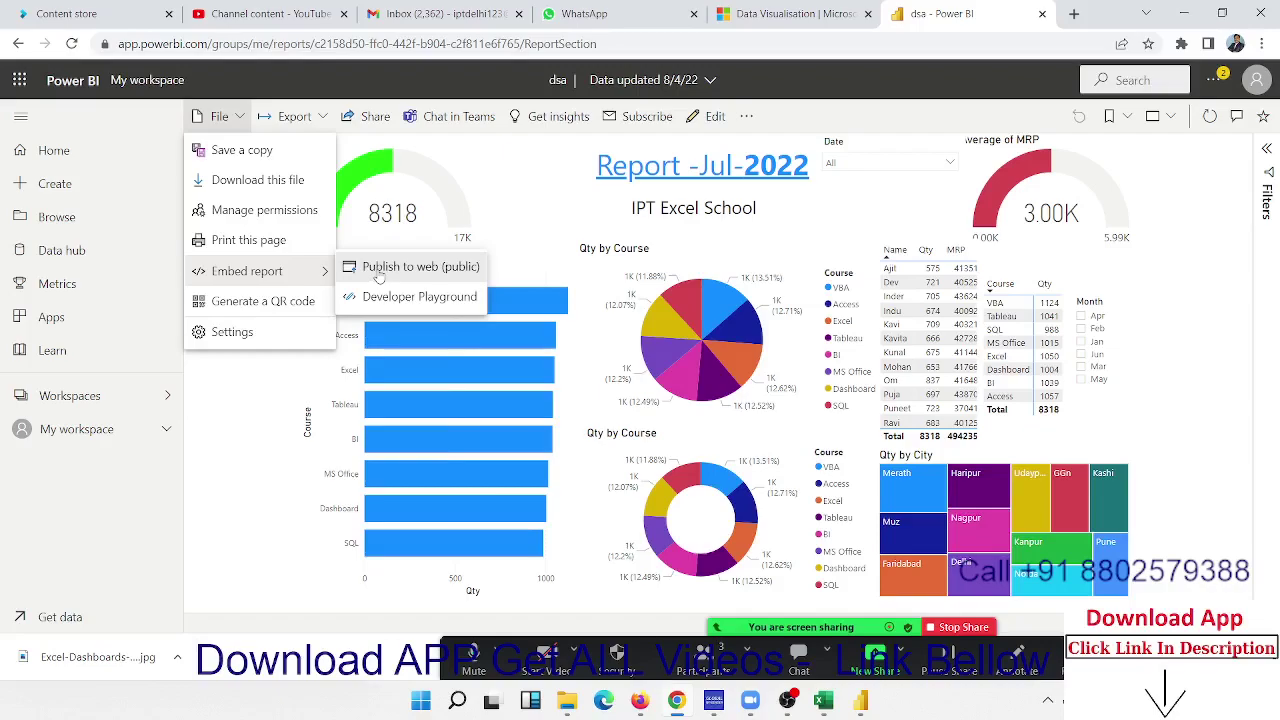
Publish the dsa report to the web with an embed code and copy its shareable link
left_click(379, 277)
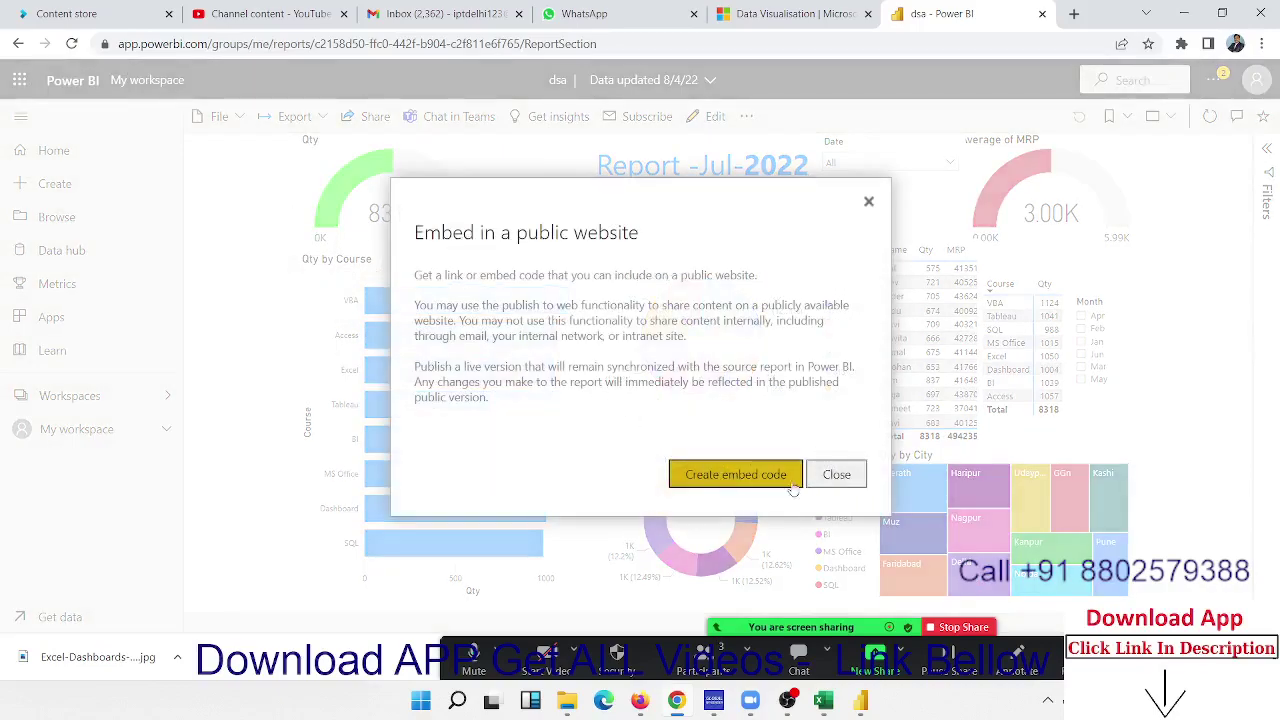
left_click(758, 476)
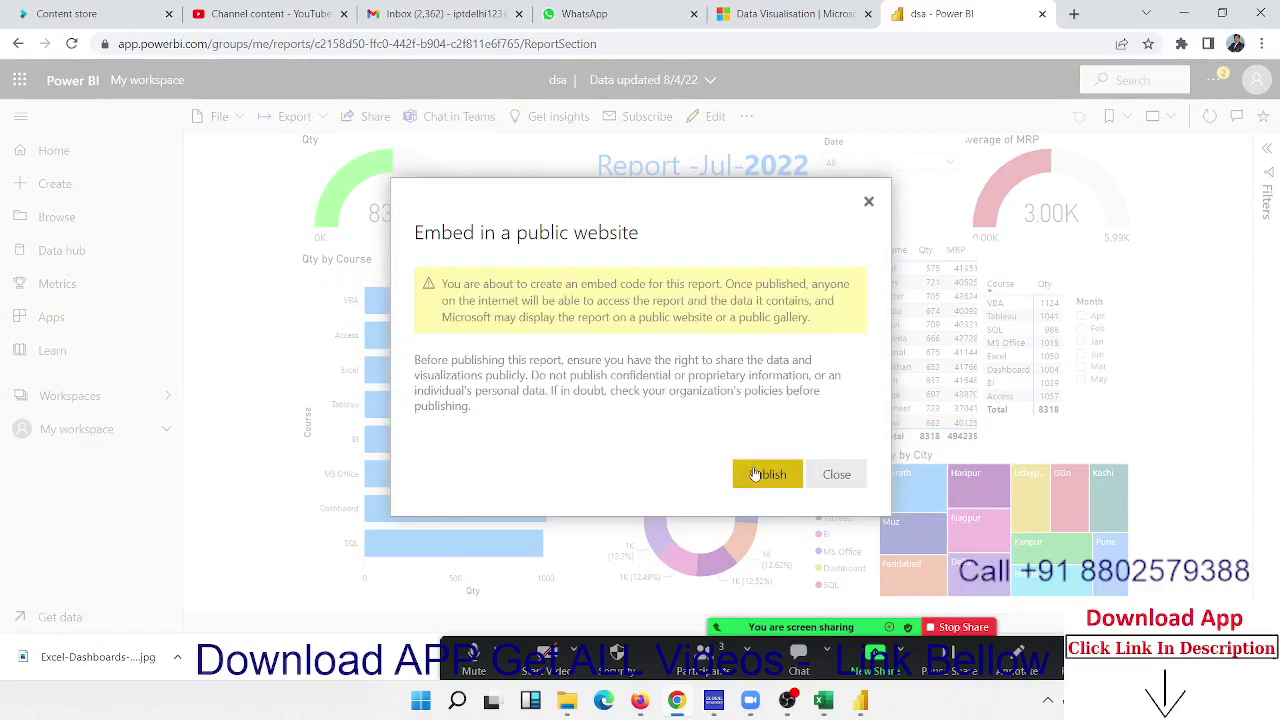
left_click(755, 474)
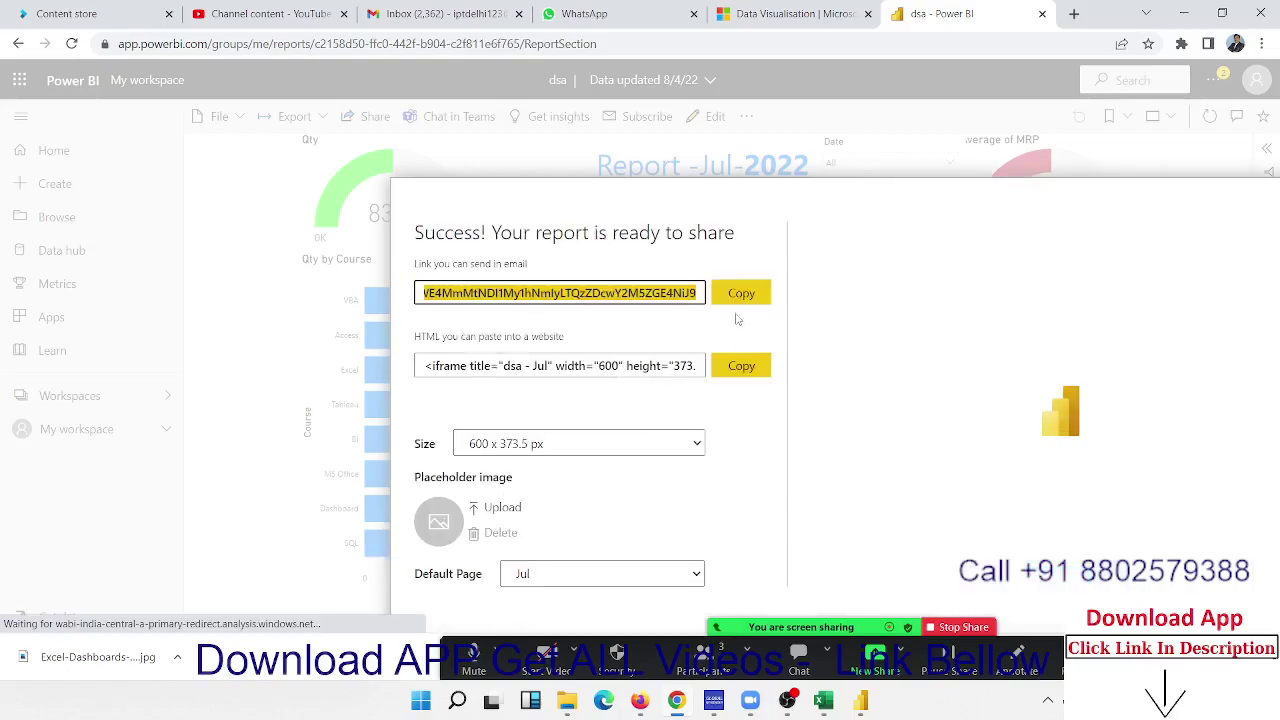
left_click(740, 303)
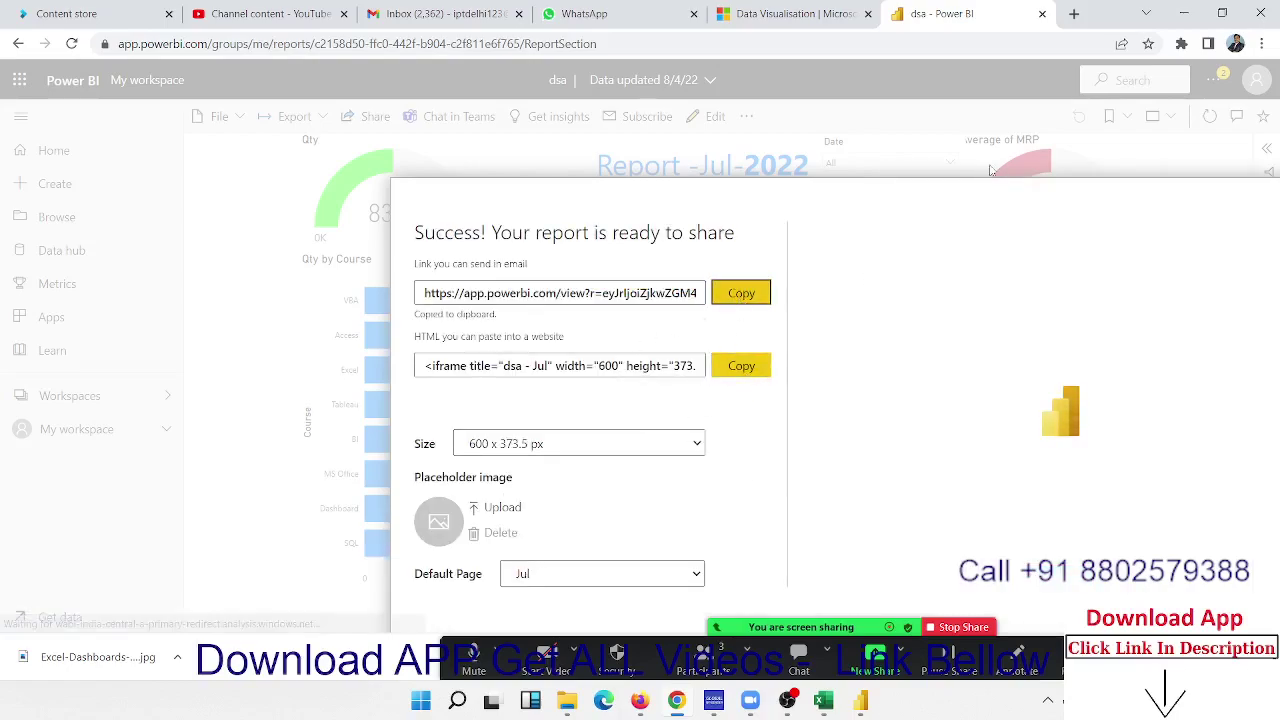
Load the copied public dsa report link in a new tab, then start another blank tab
left_click(1073, 14)
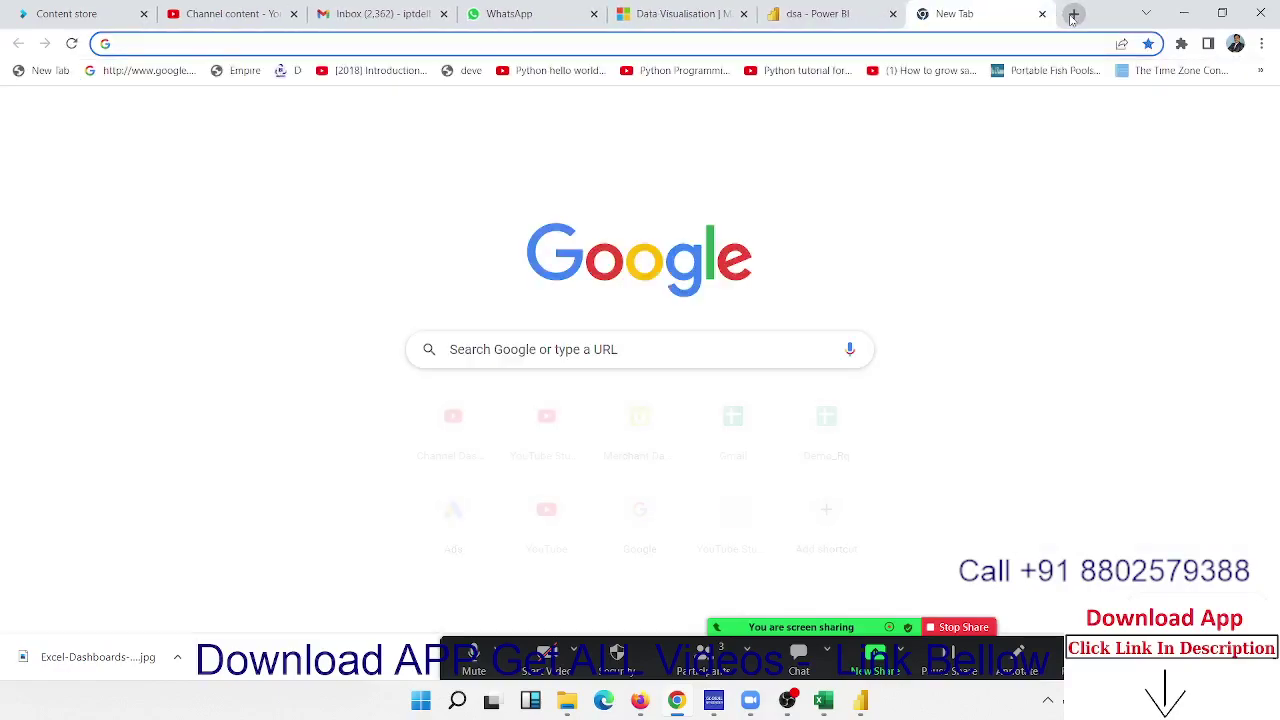
key("ctrl+v")
key("Return")
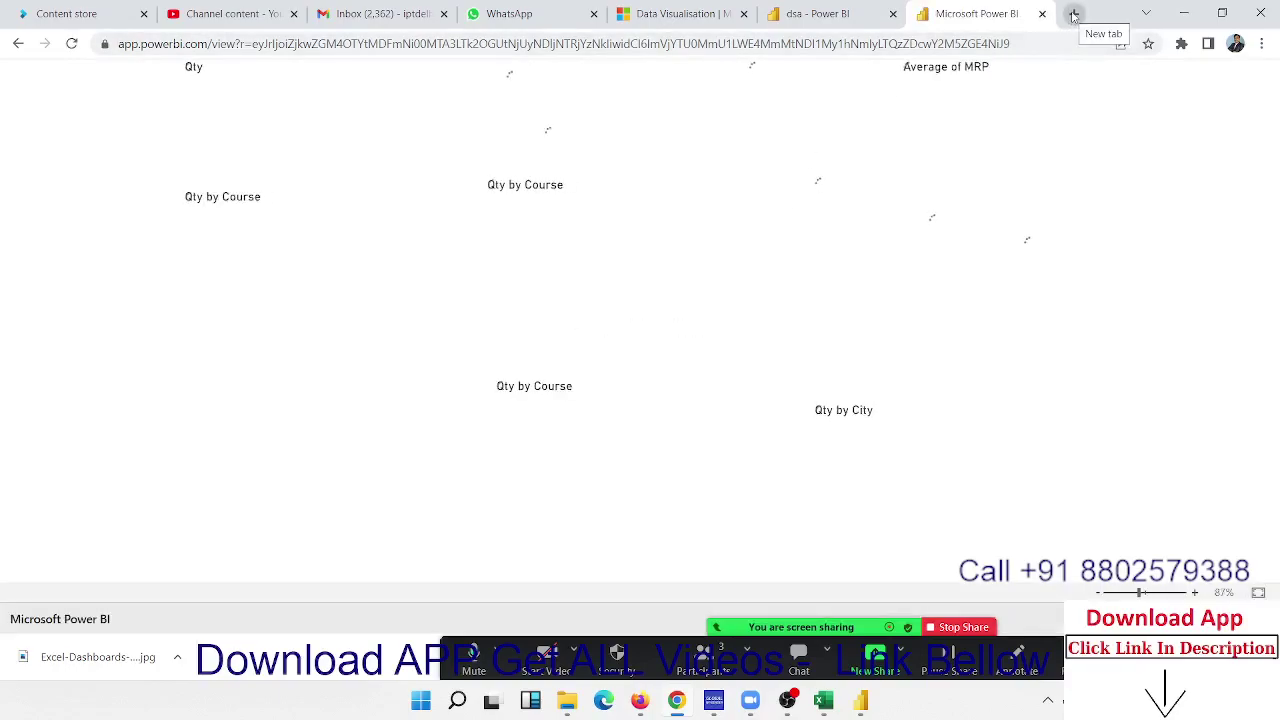
left_click(1074, 15)
Go to blogger.com, switch to the Advanced Excel Training blog, and edit its Advanced Excel Training post
type("blo")
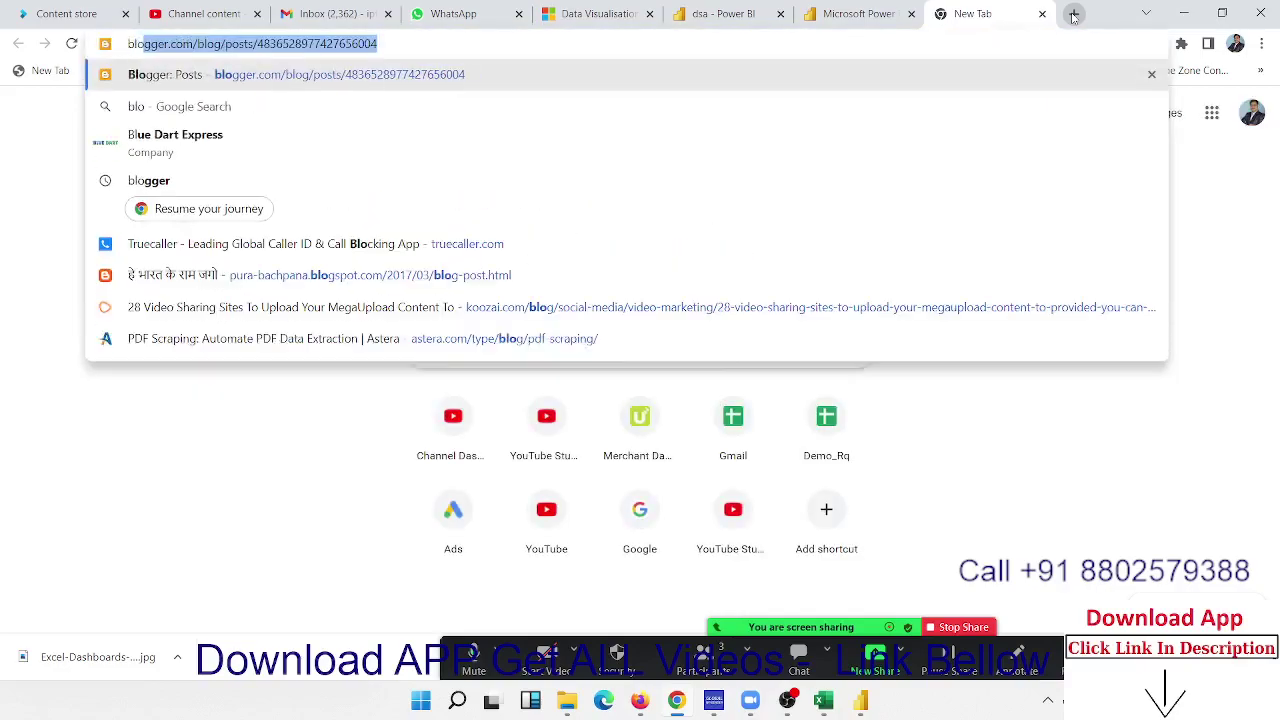
key("Return")
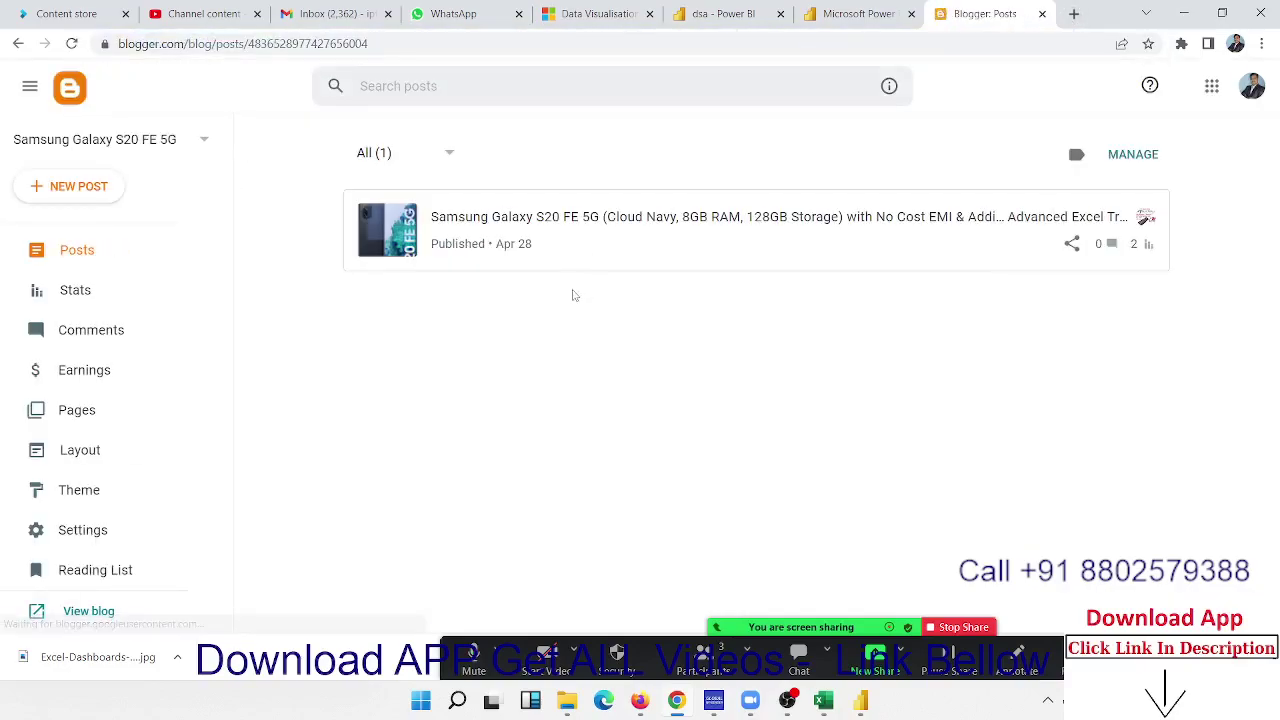
left_click(190, 142)
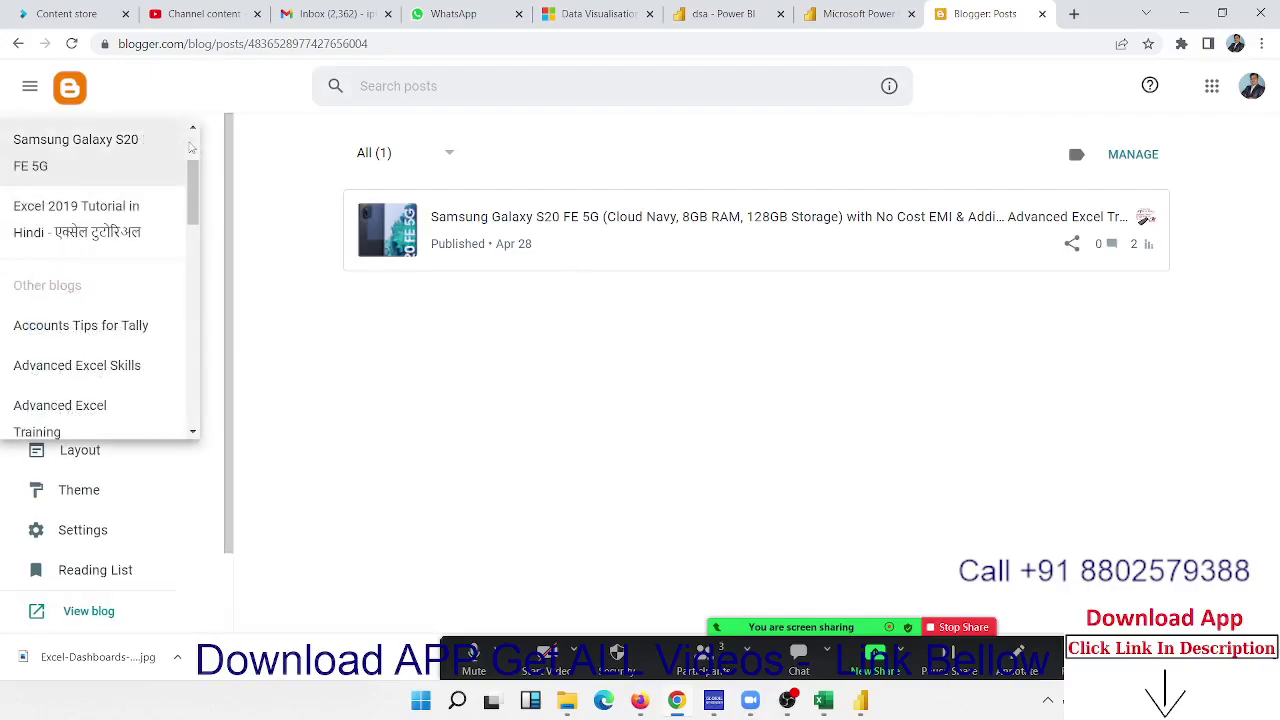
left_click(111, 403)
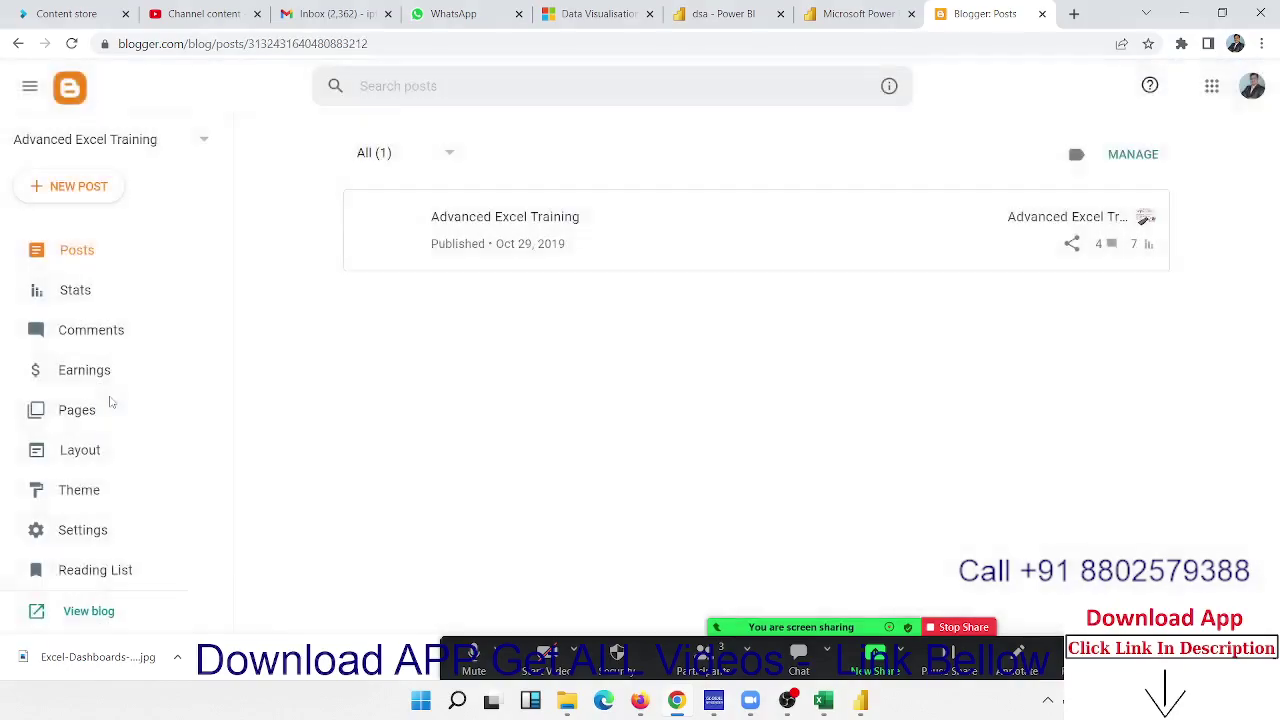
mouse_move(505, 230)
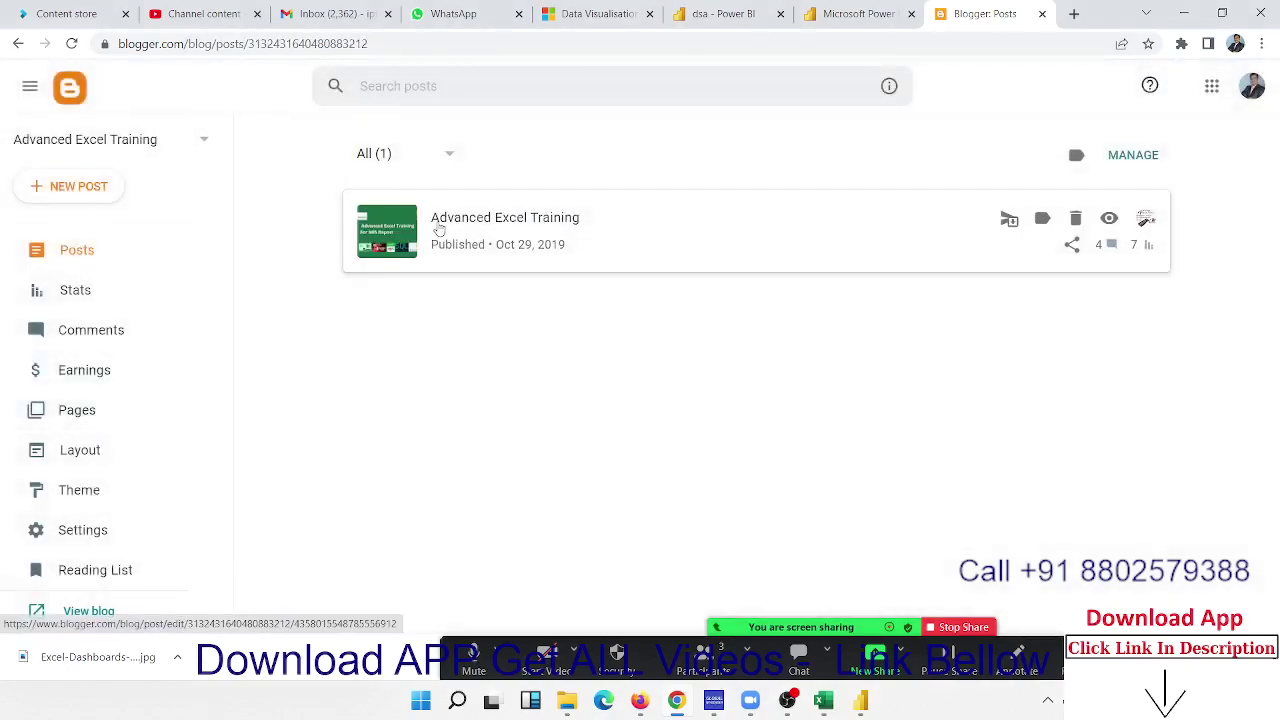
left_click(439, 227)
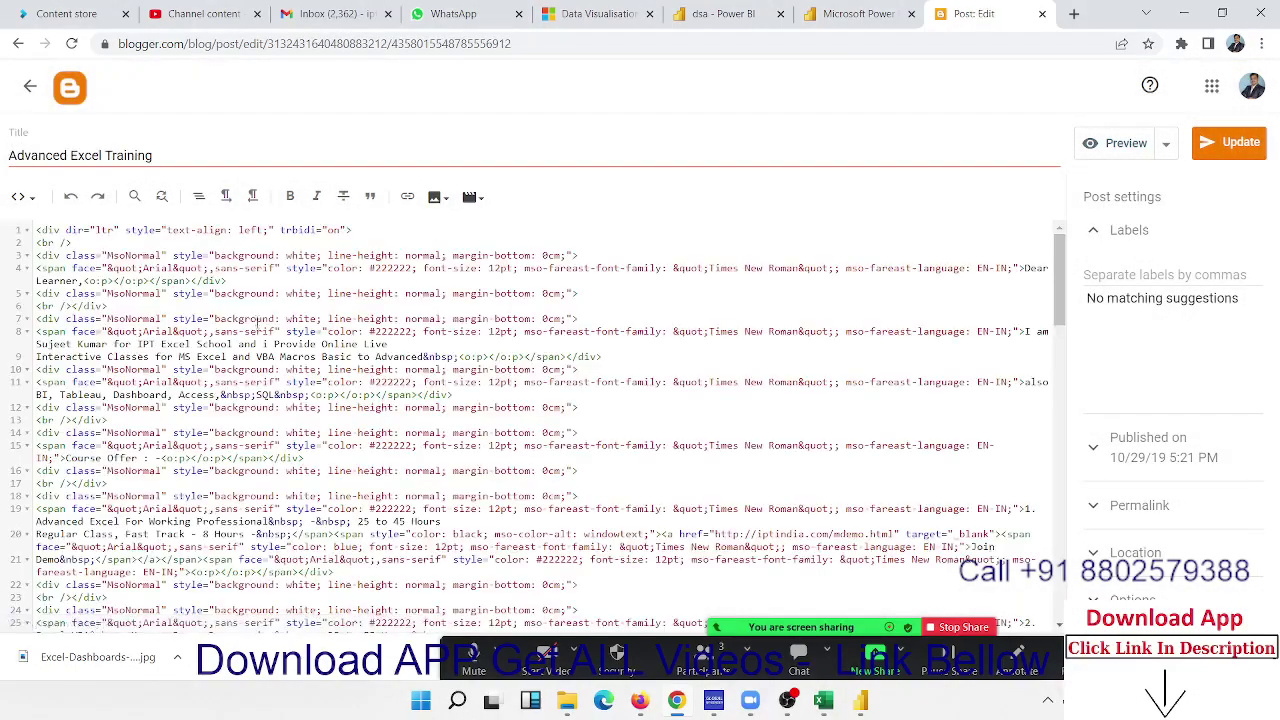
Add a blank line in the post HTML and copy the dsa - Jul report's iframe embed code
scroll(259, 326, "down", 15)
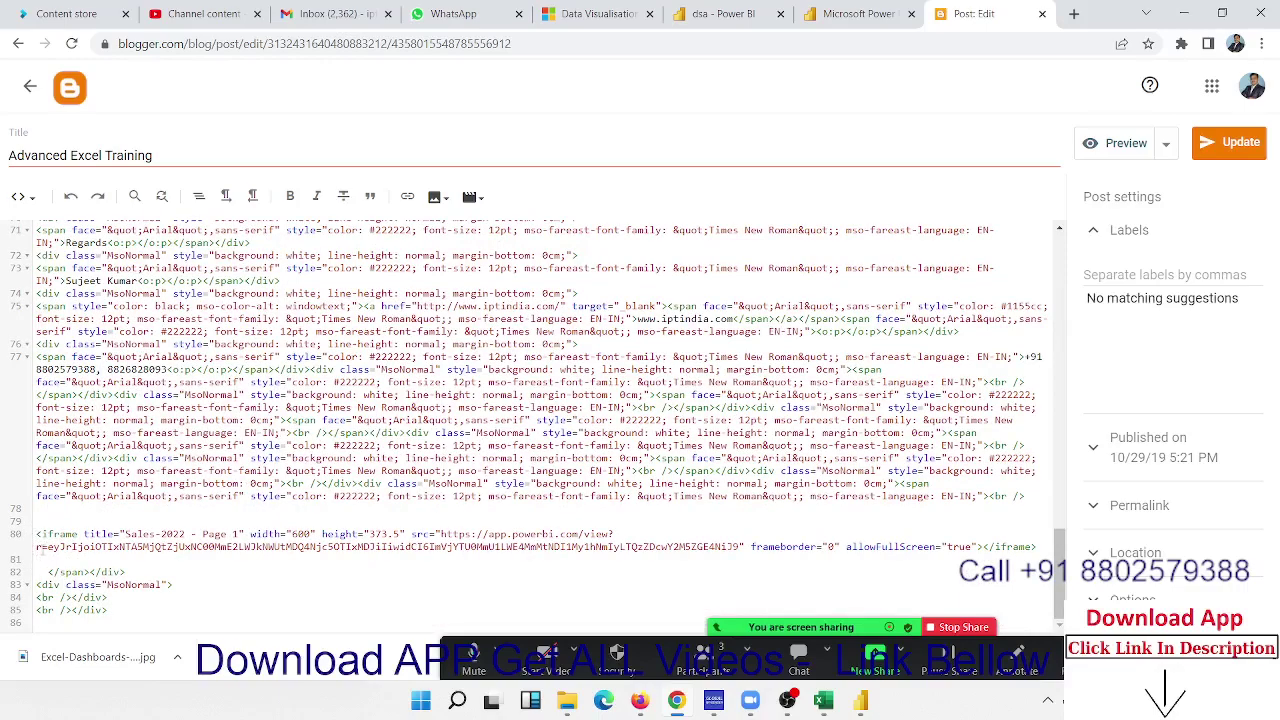
key("Return")
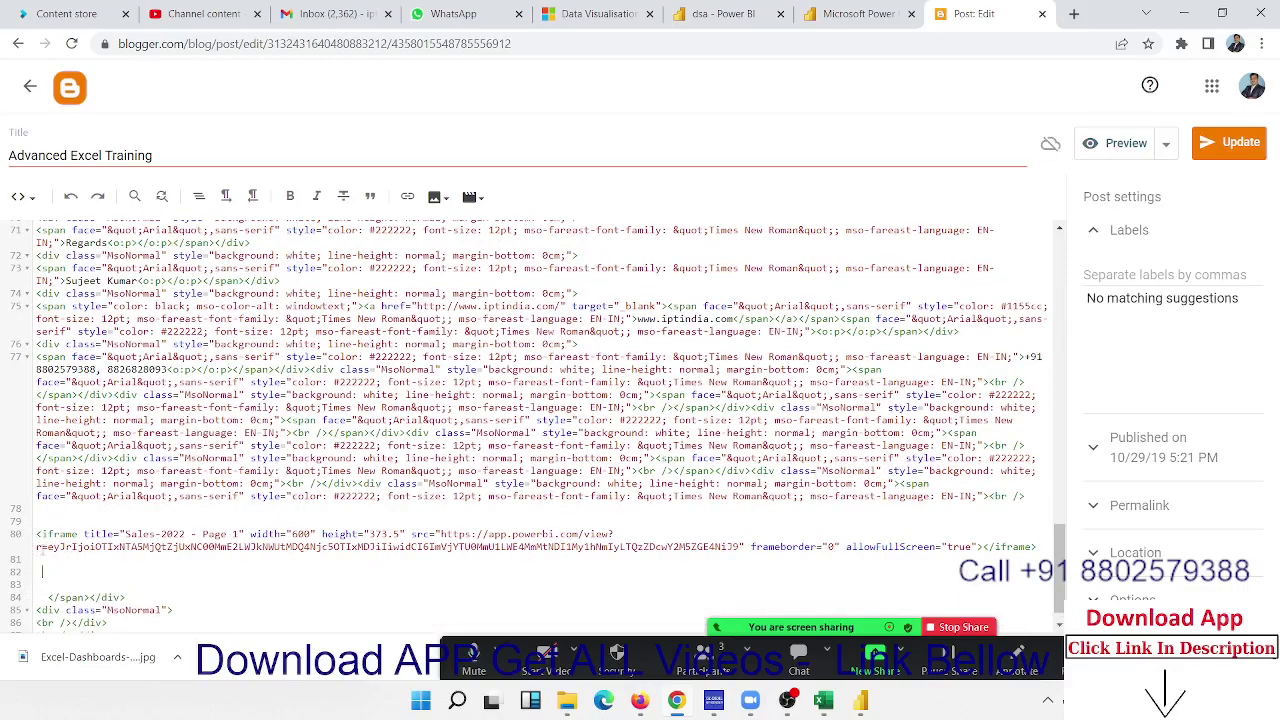
left_click(830, 18)
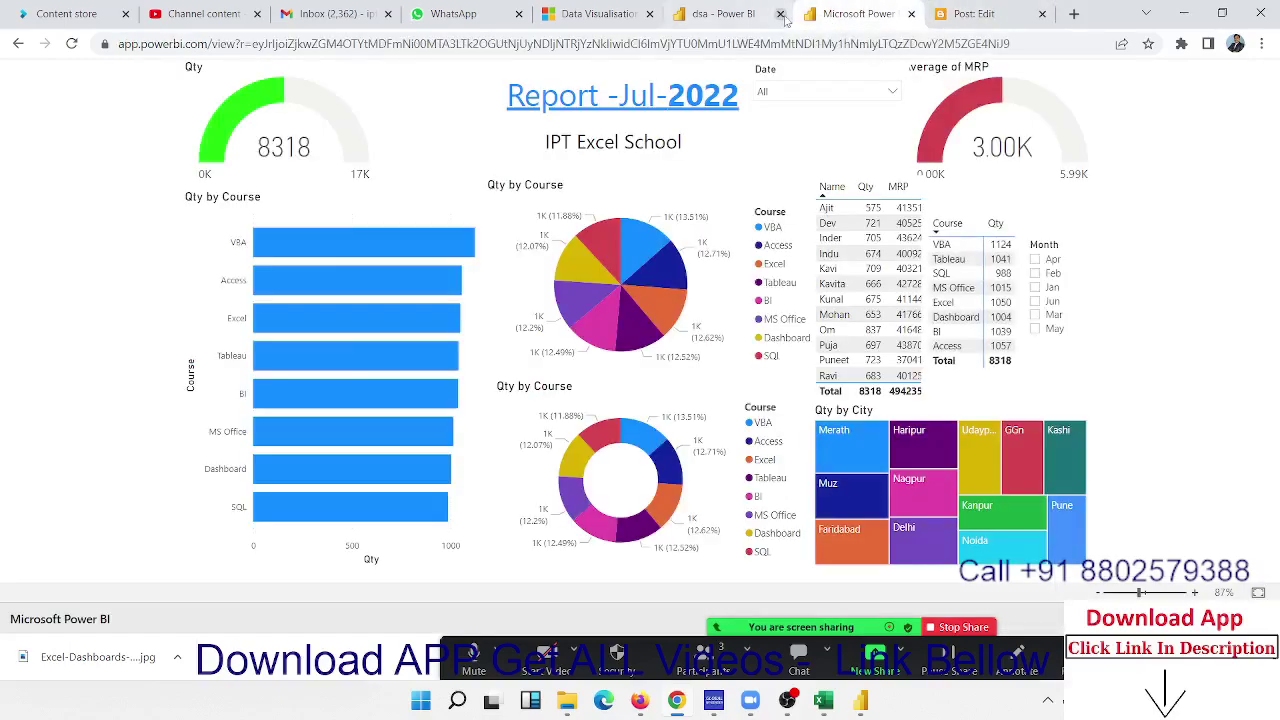
left_click(745, 20)
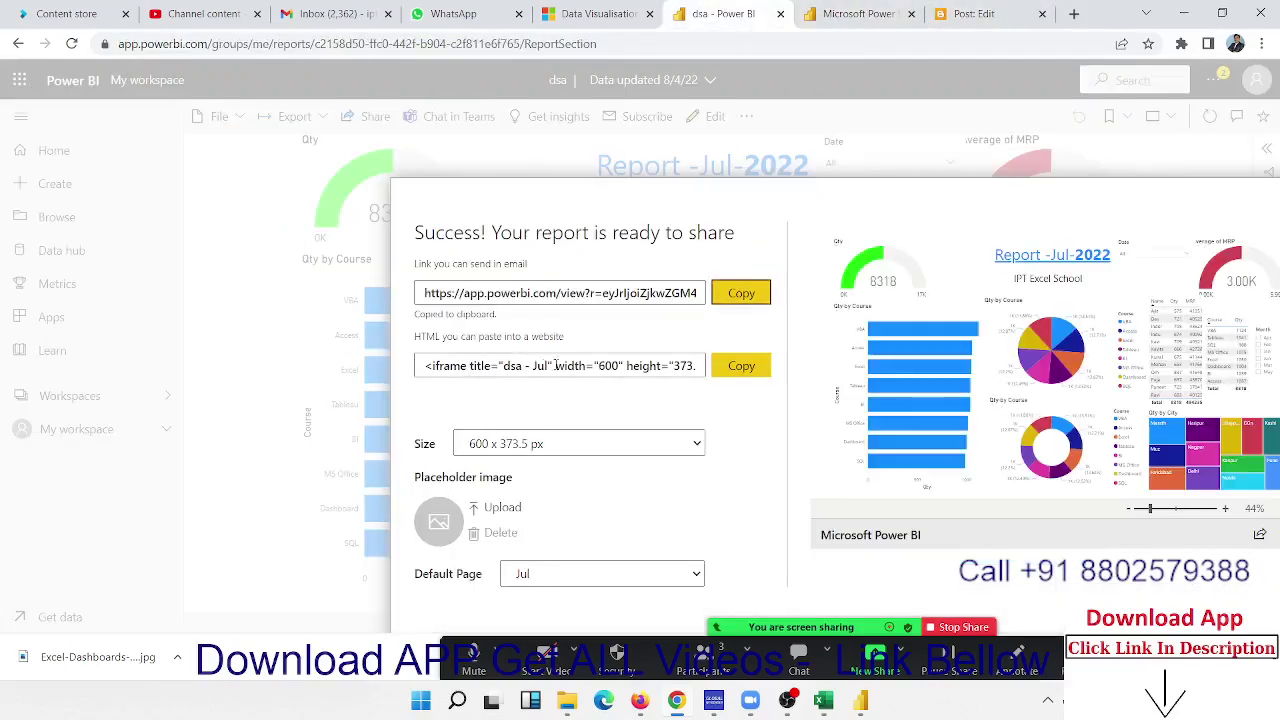
left_click(741, 365)
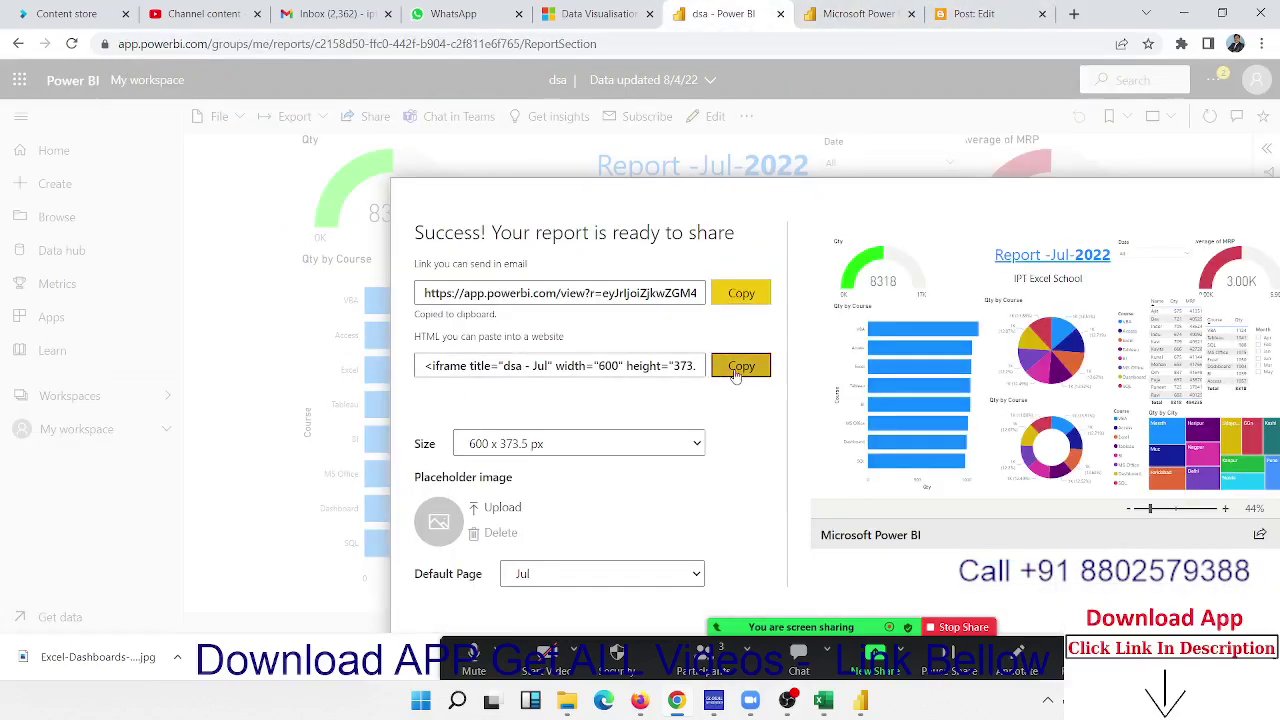
Paste the embed code on a new line below the existing iframe and update the post
left_click(960, 16)
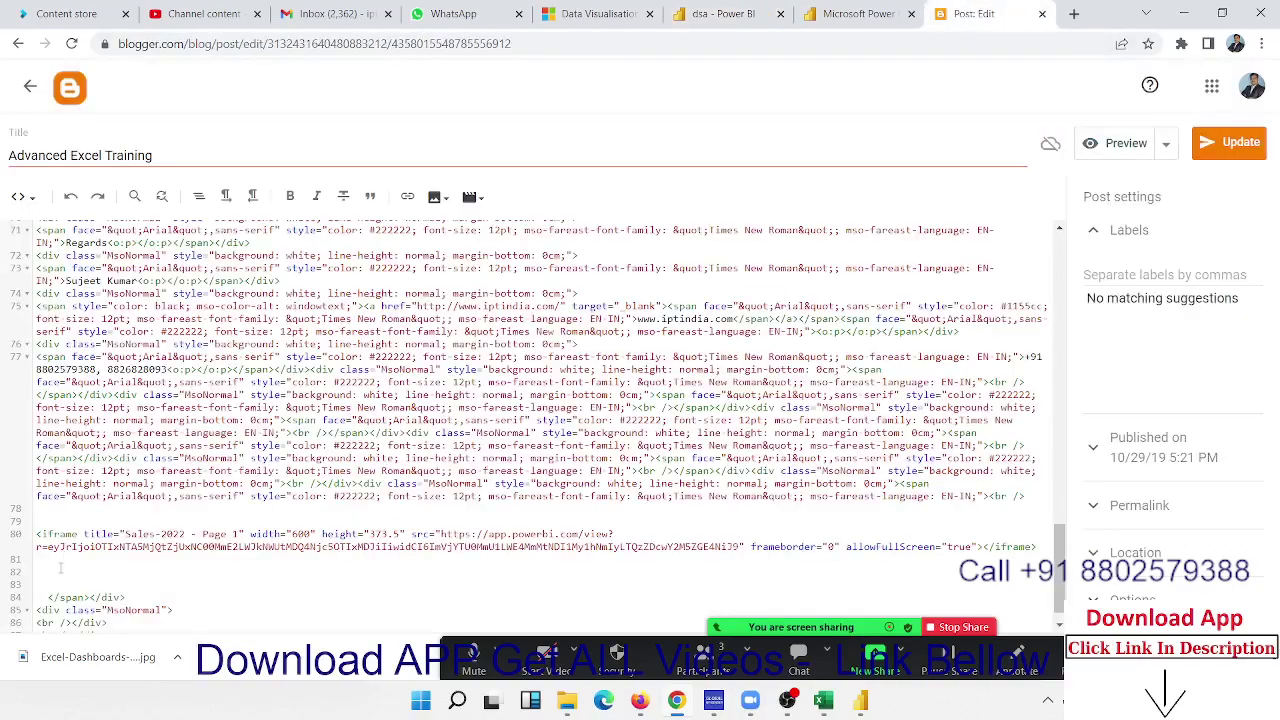
mouse_move(60, 568)
left_mouse_down()
mouse_move(35, 521)
mouse_move(16, 540)
left_mouse_up()
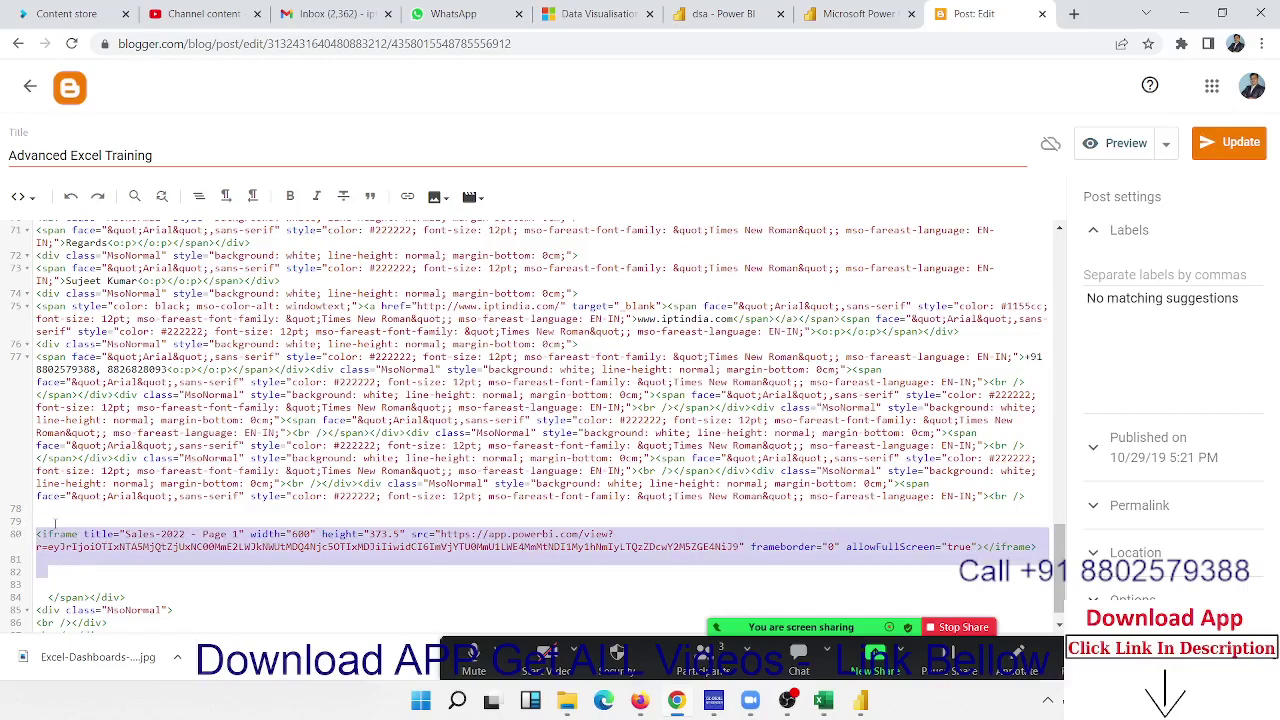
key("Right")
key("Return")
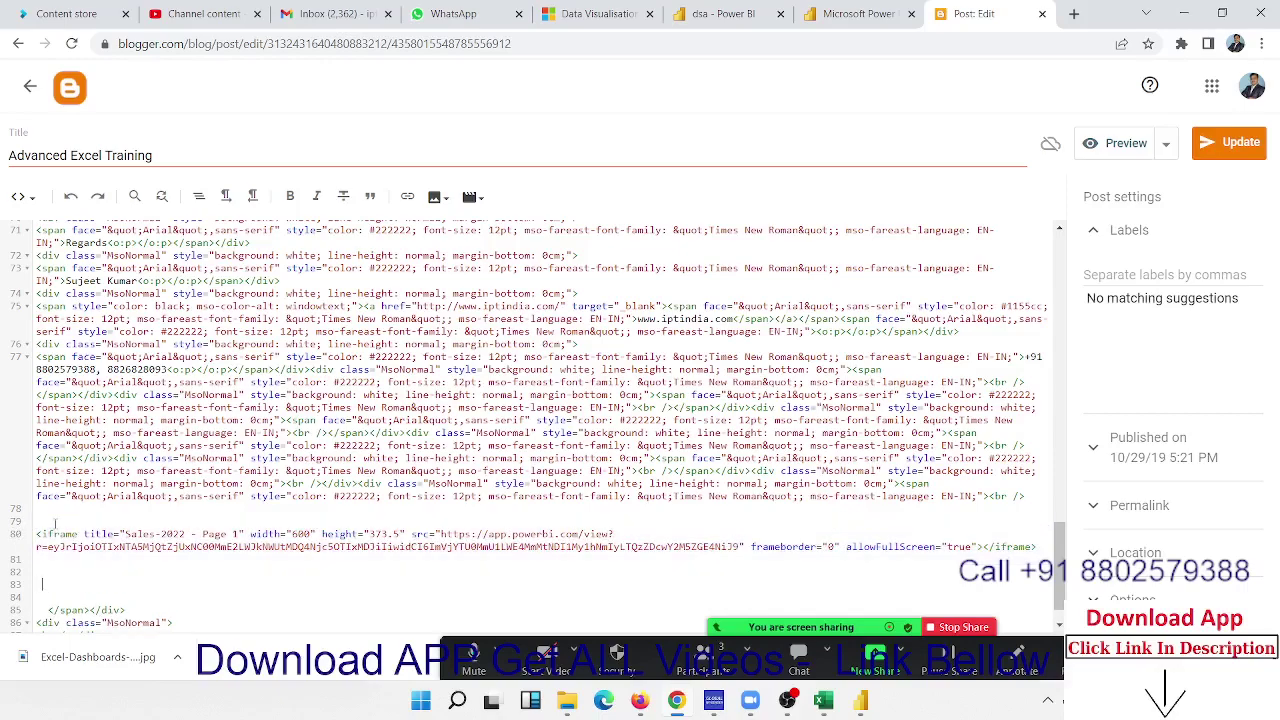
key("ctrl+v")
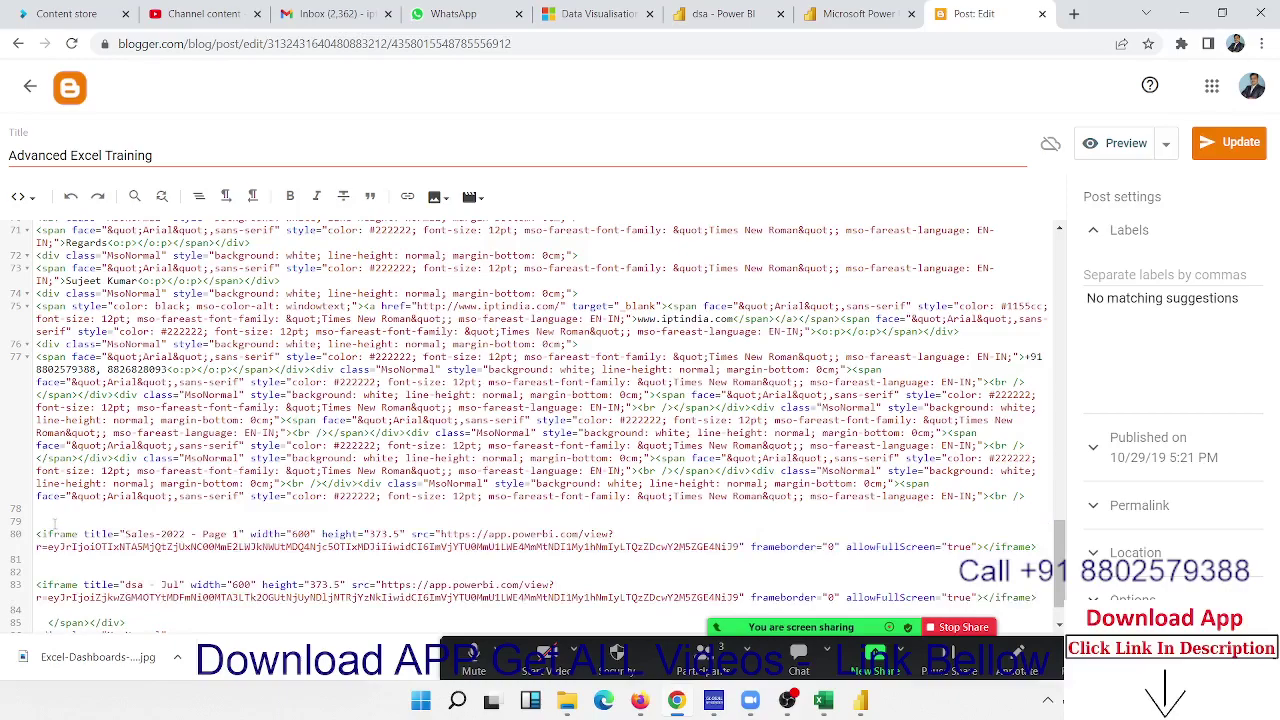
left_click(1204, 157)
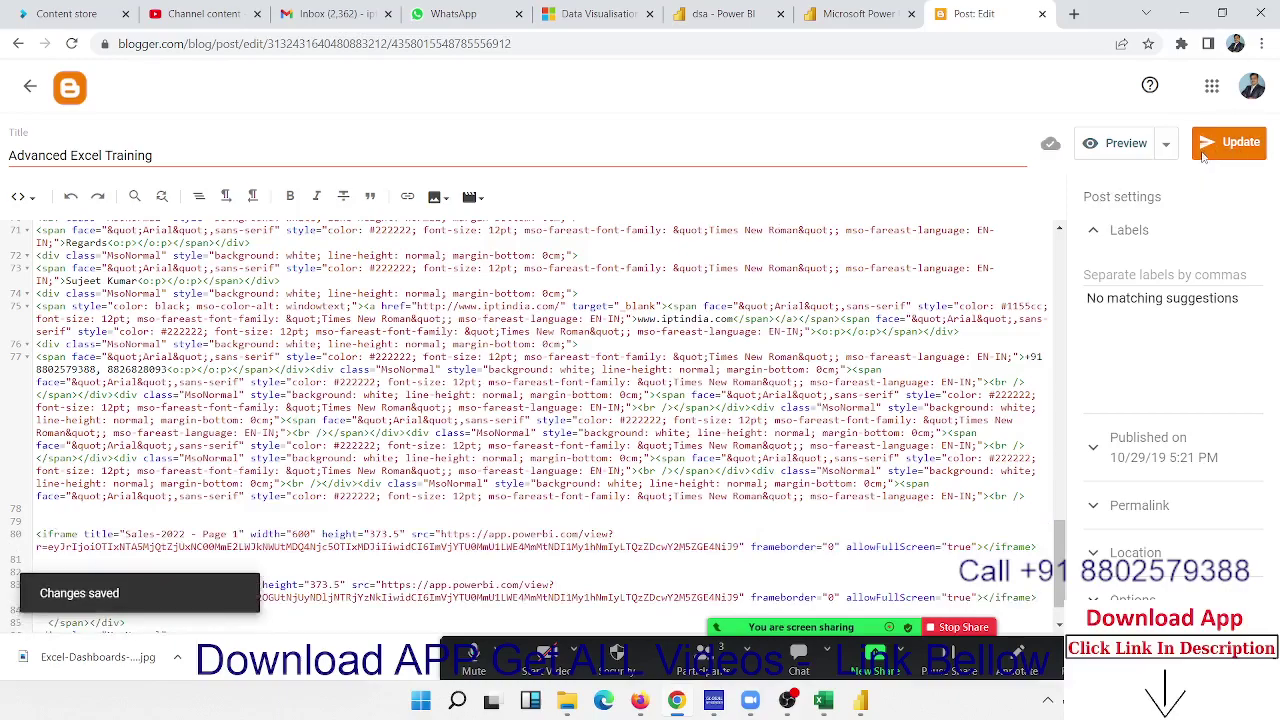
Preview the post, then open the published Advanced Excel Training post from the Posts list
left_click(1126, 144)
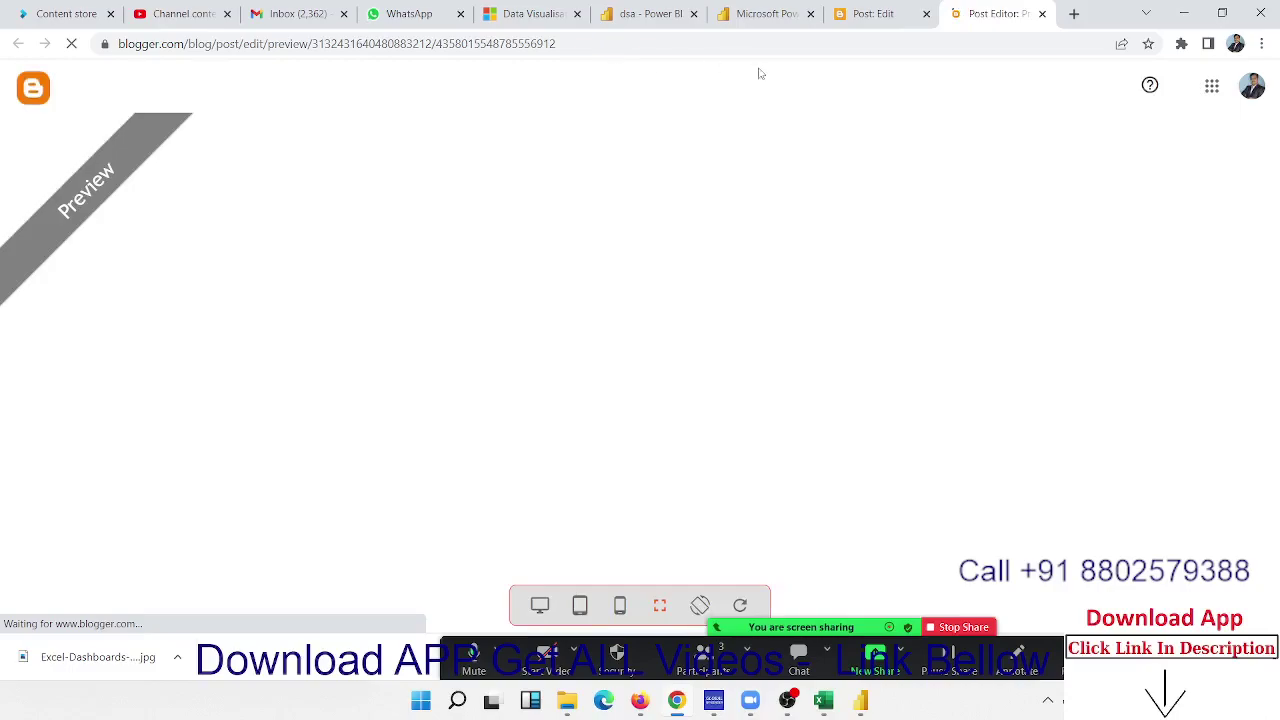
left_click(873, 14)
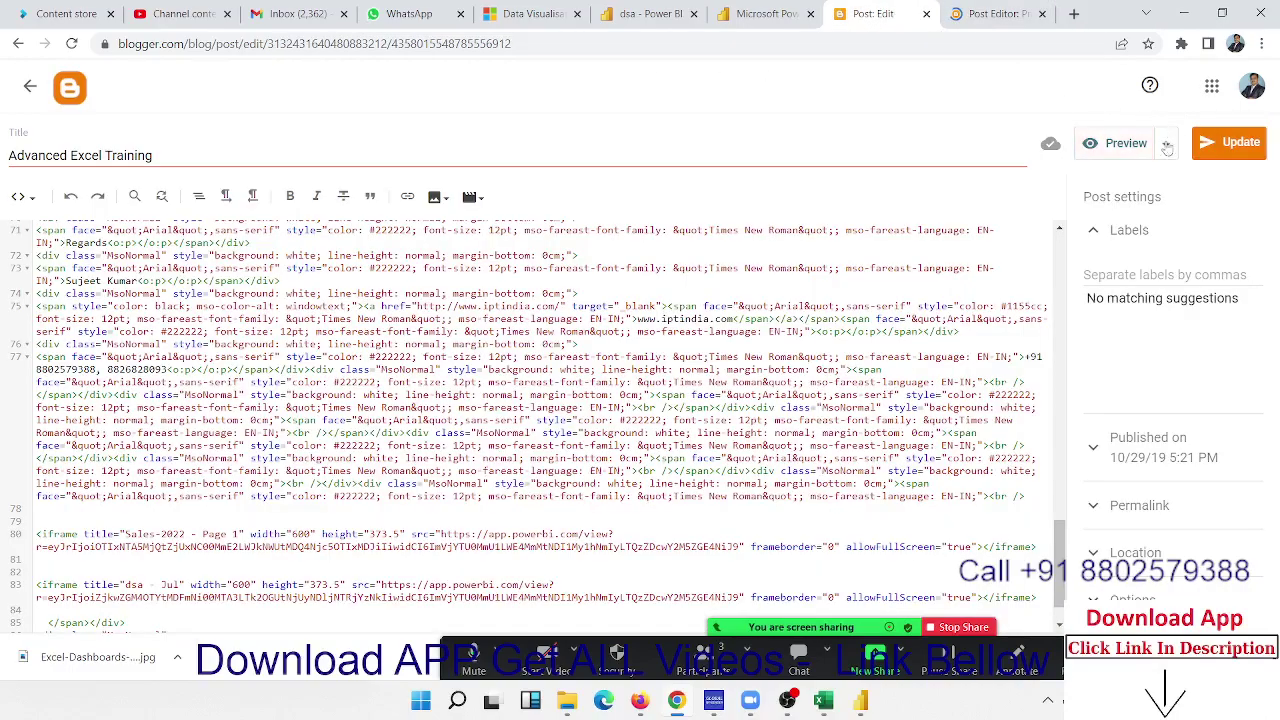
left_click(30, 86)
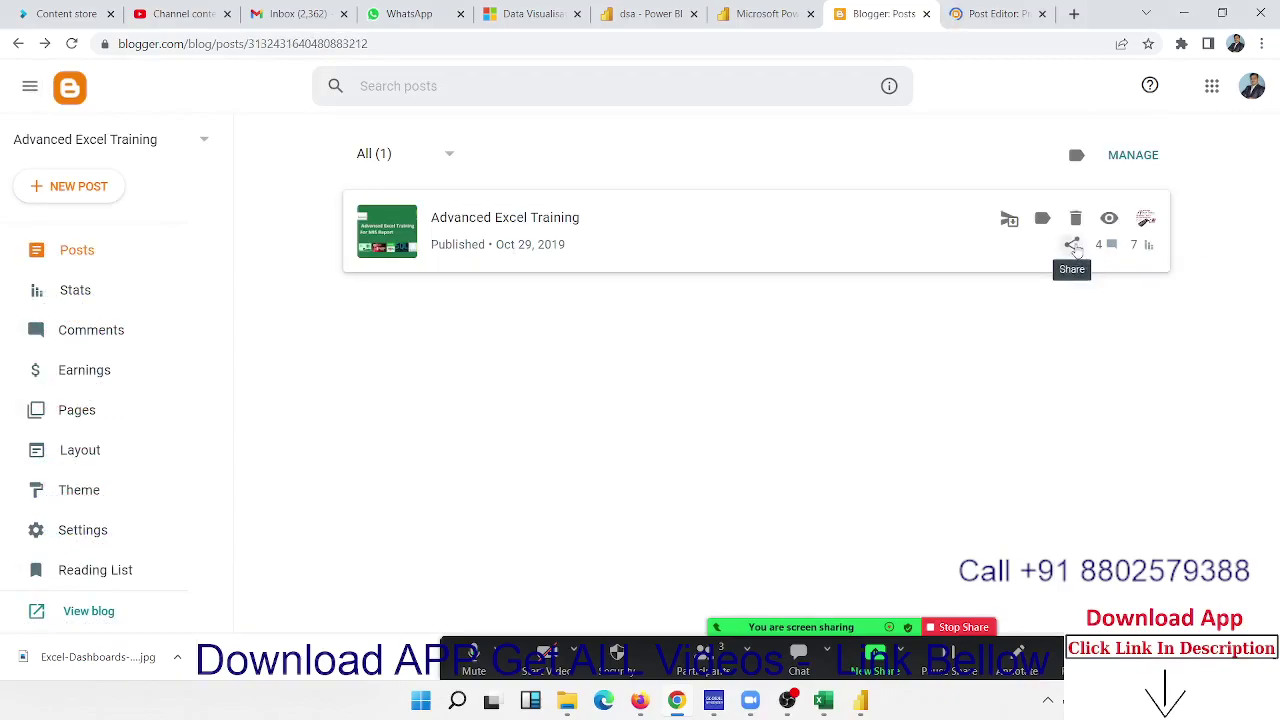
mouse_move(1137, 244)
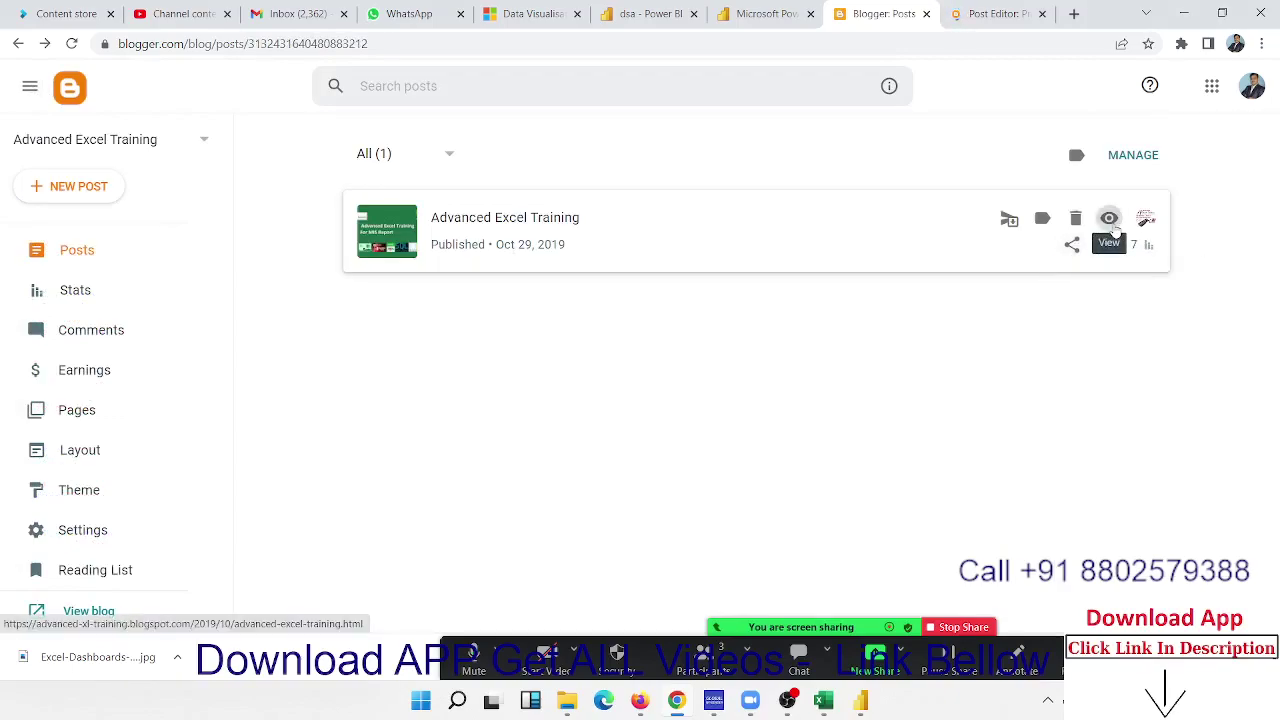
left_click(1109, 218)
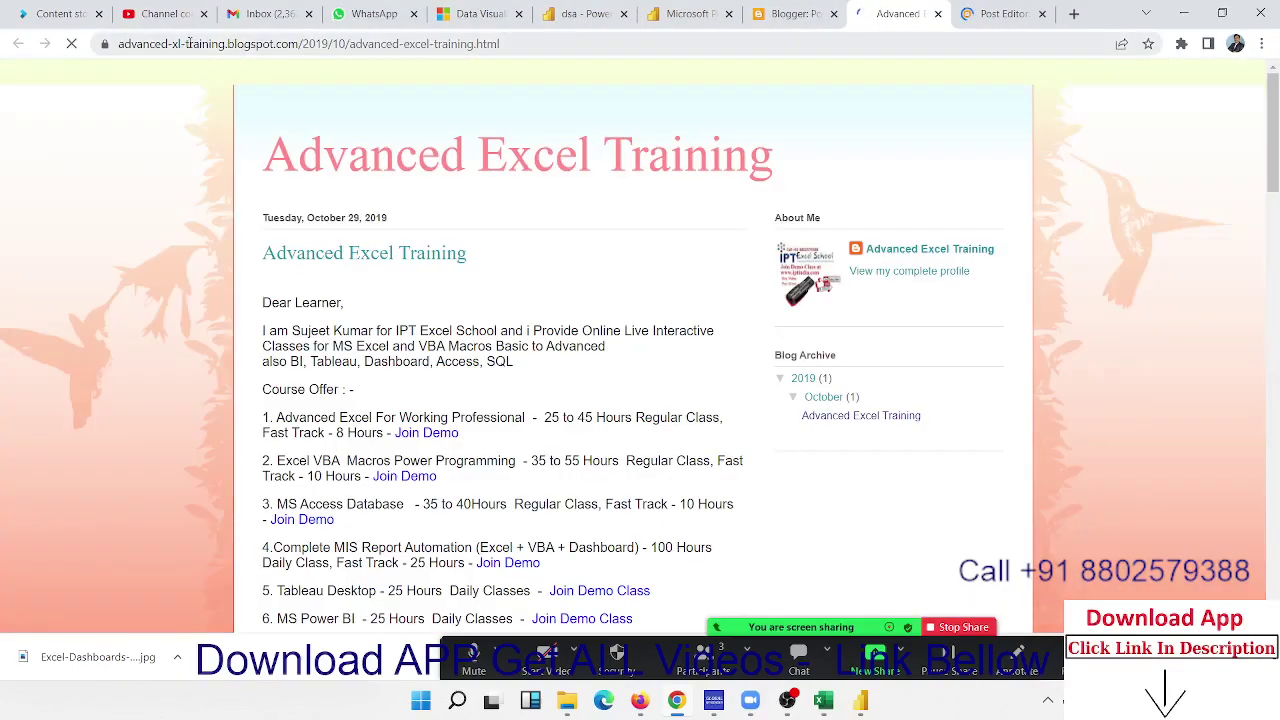
Scroll to confirm the Report -Jul-2022 dashboard is embedded, then close the preview tab
scroll(662, 403, "down", 10)
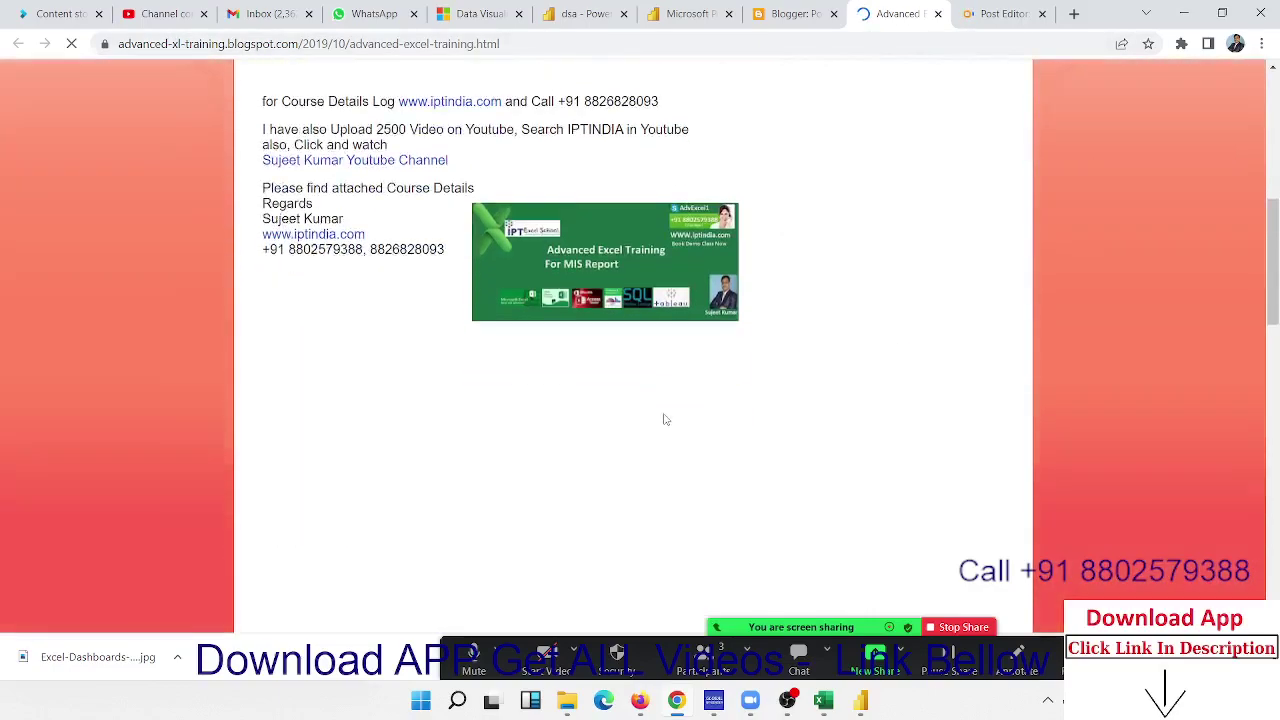
scroll(660, 405, "down", 5)
scroll(655, 415, "down", 3)
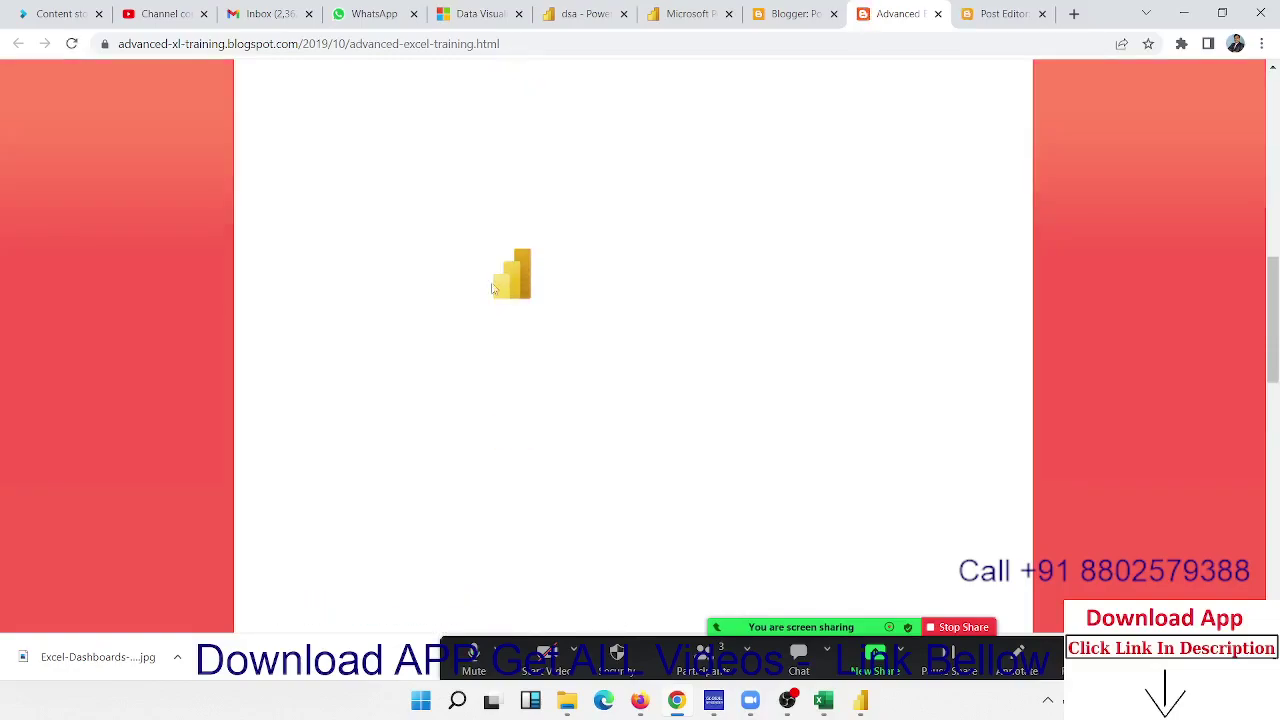
scroll(508, 312, "down", 5)
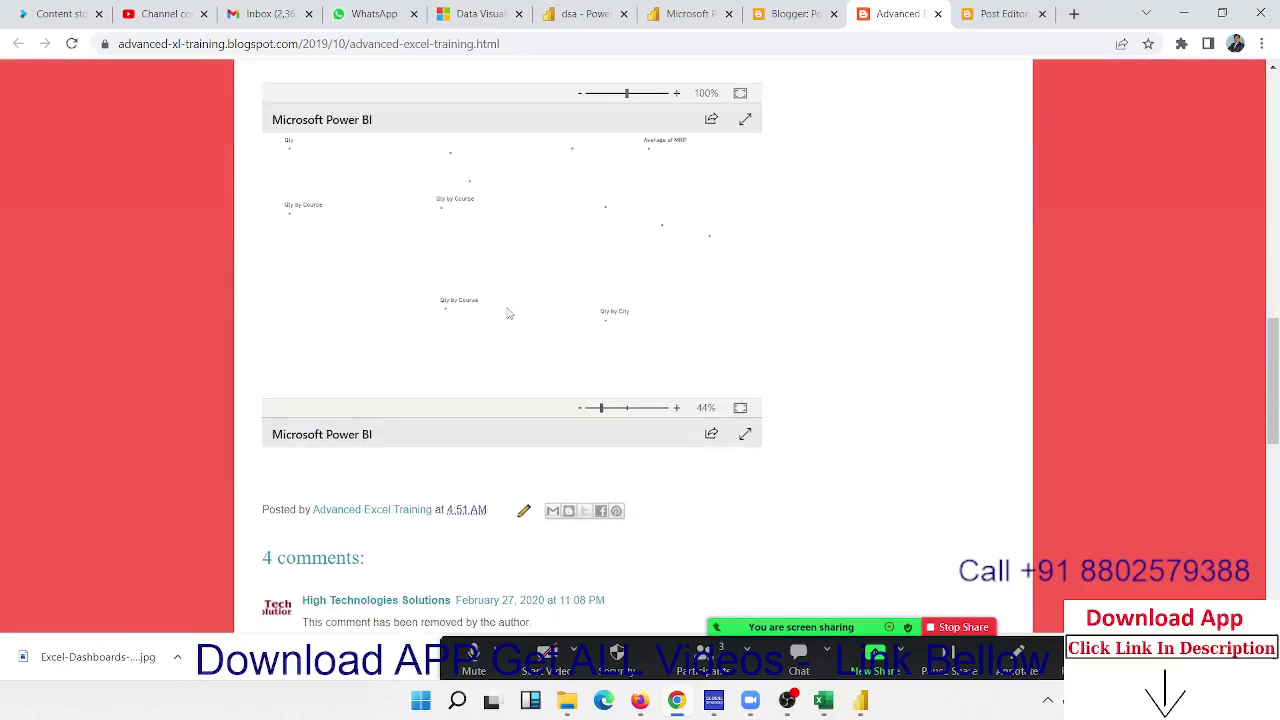
left_click(1025, 14)
left_click(1043, 14)
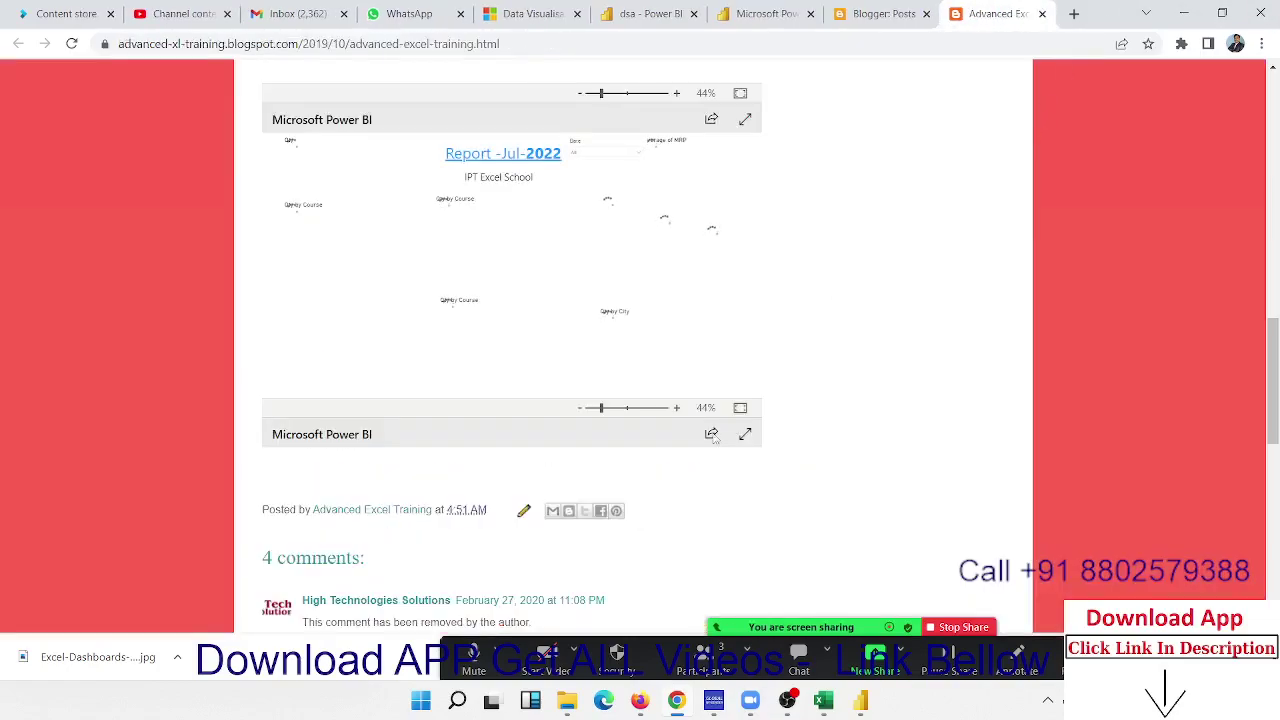
scroll(823, 205, "up", 3)
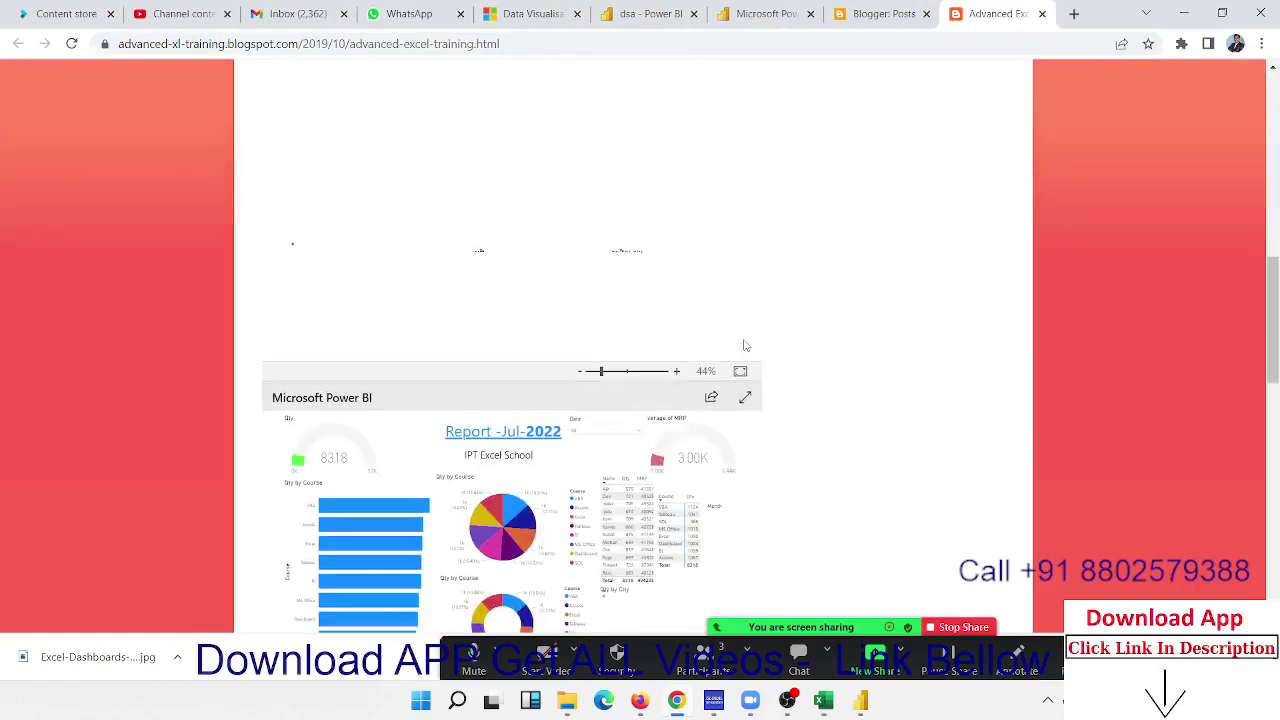
Filter the published Jul-2022 report to Apr in the Month slicer, then clear it
left_click(767, 14)
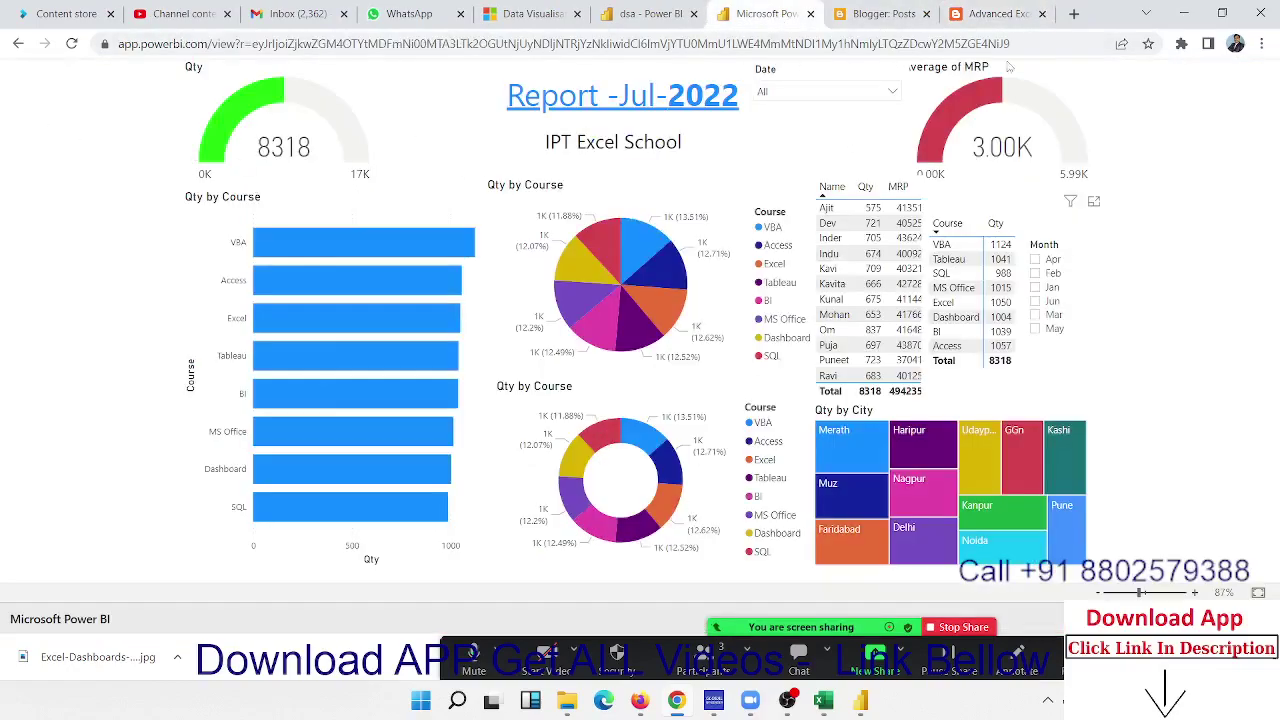
left_click(891, 92)
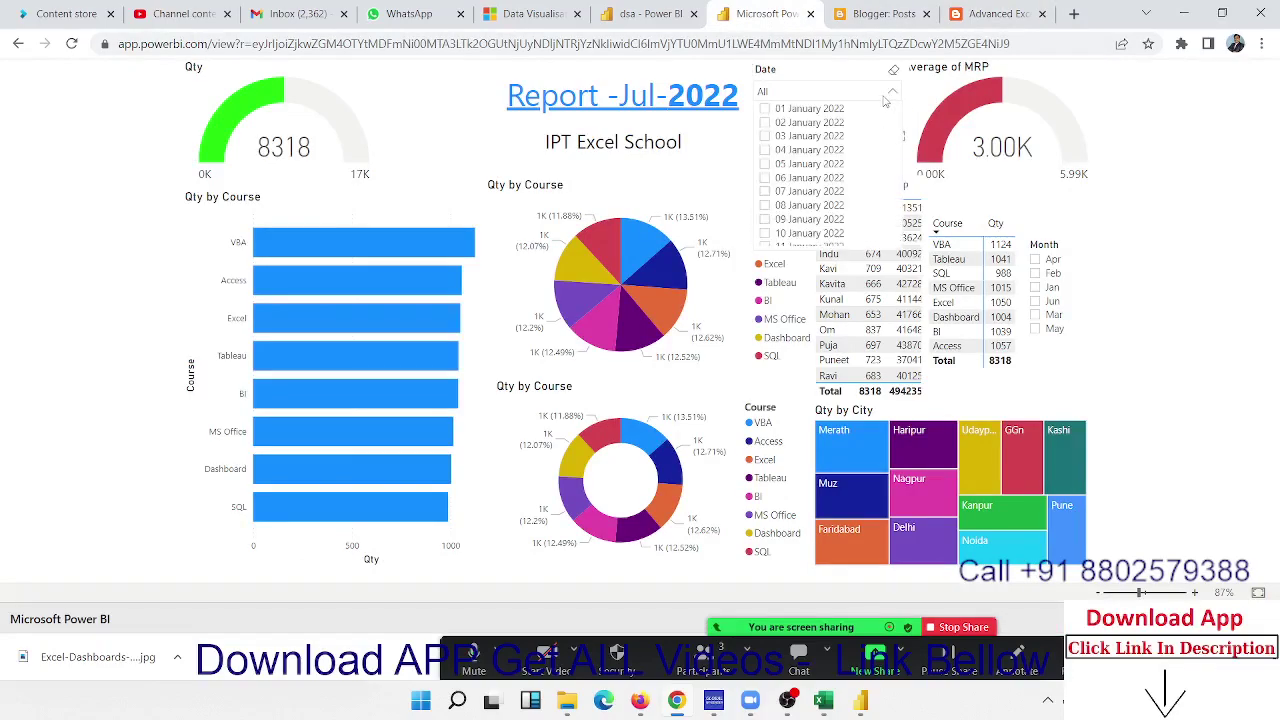
left_click(1036, 260)
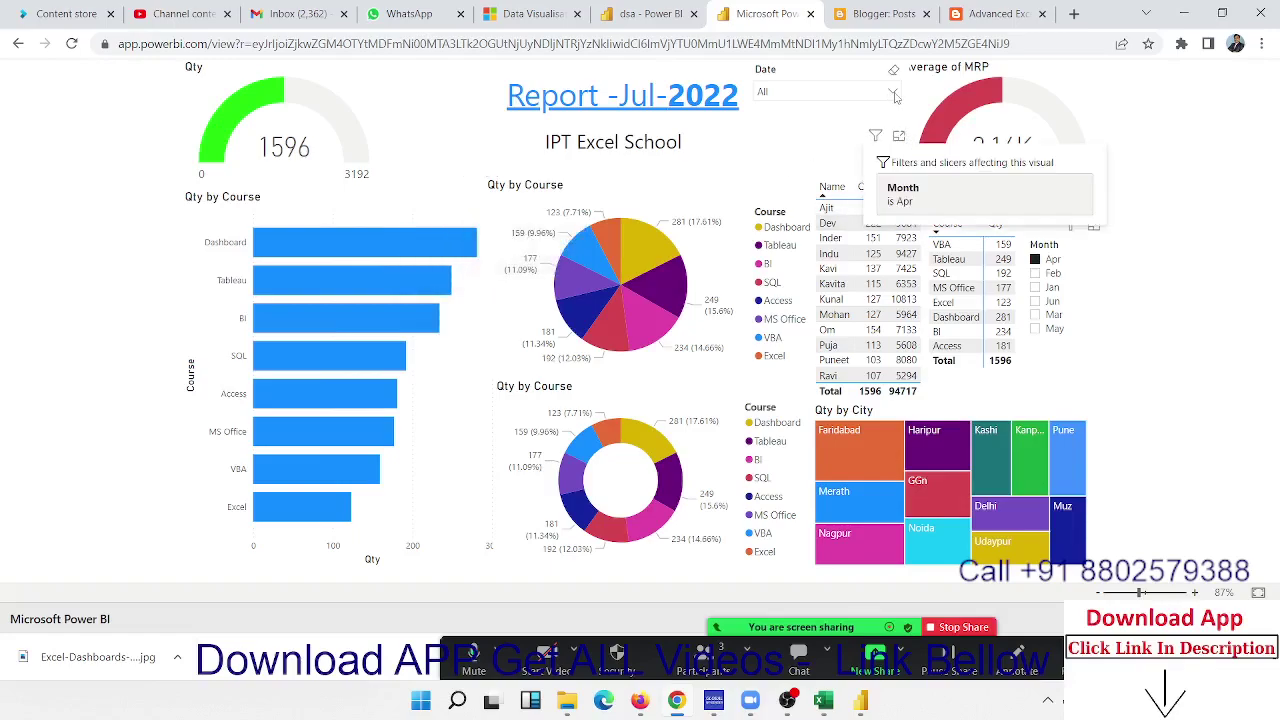
left_click(1036, 261)
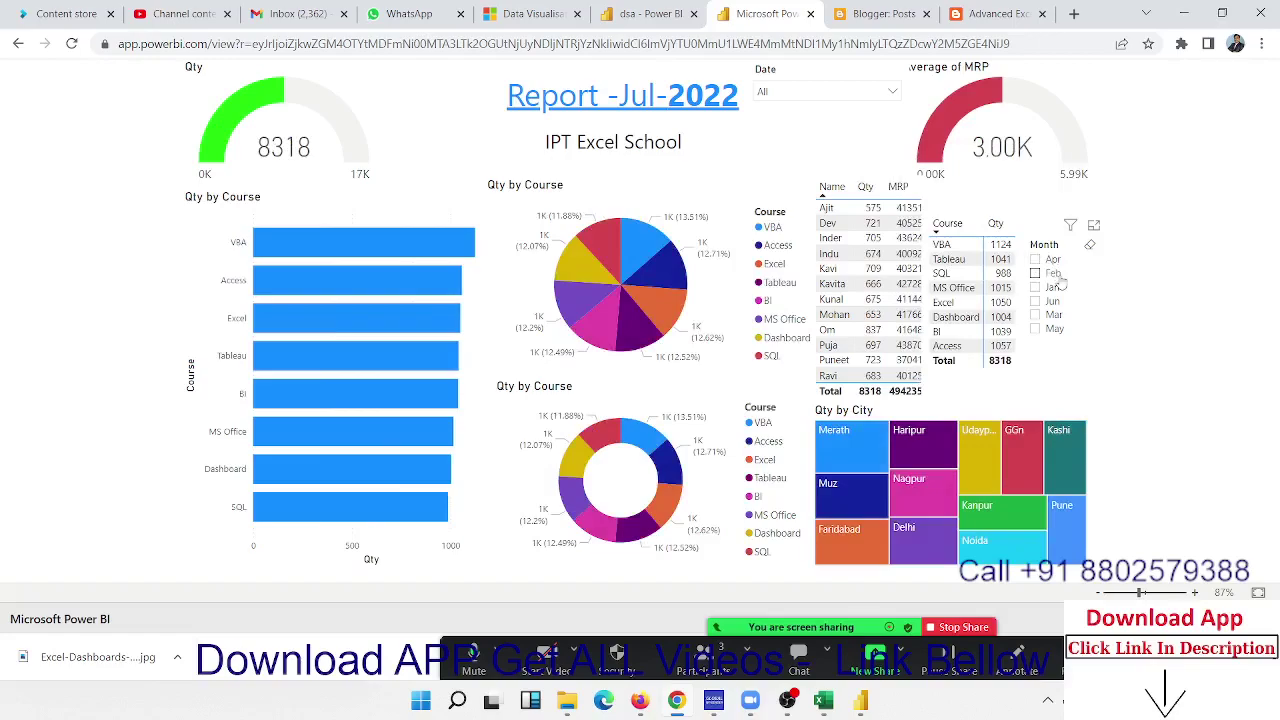
View the Sales Dashboard - 2022 and Report -Jul-2022 embeds full screen, exiting each with Esc
left_click(993, 20)
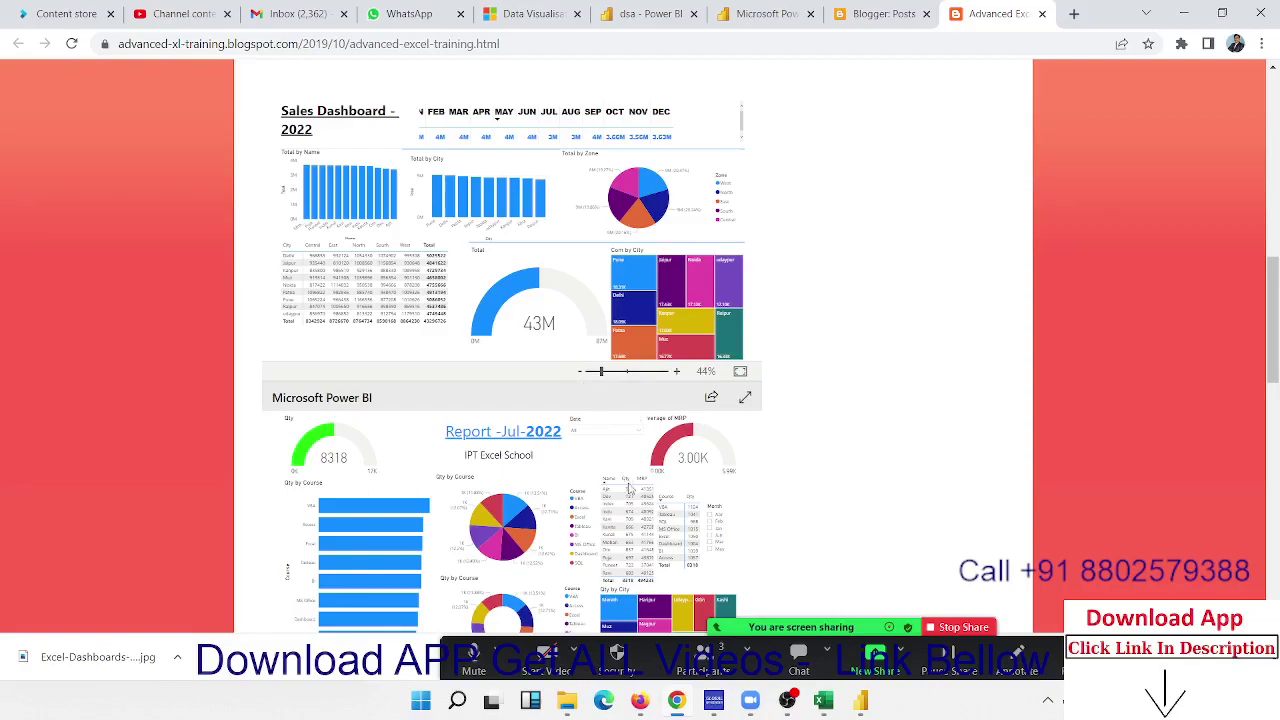
left_click(745, 399)
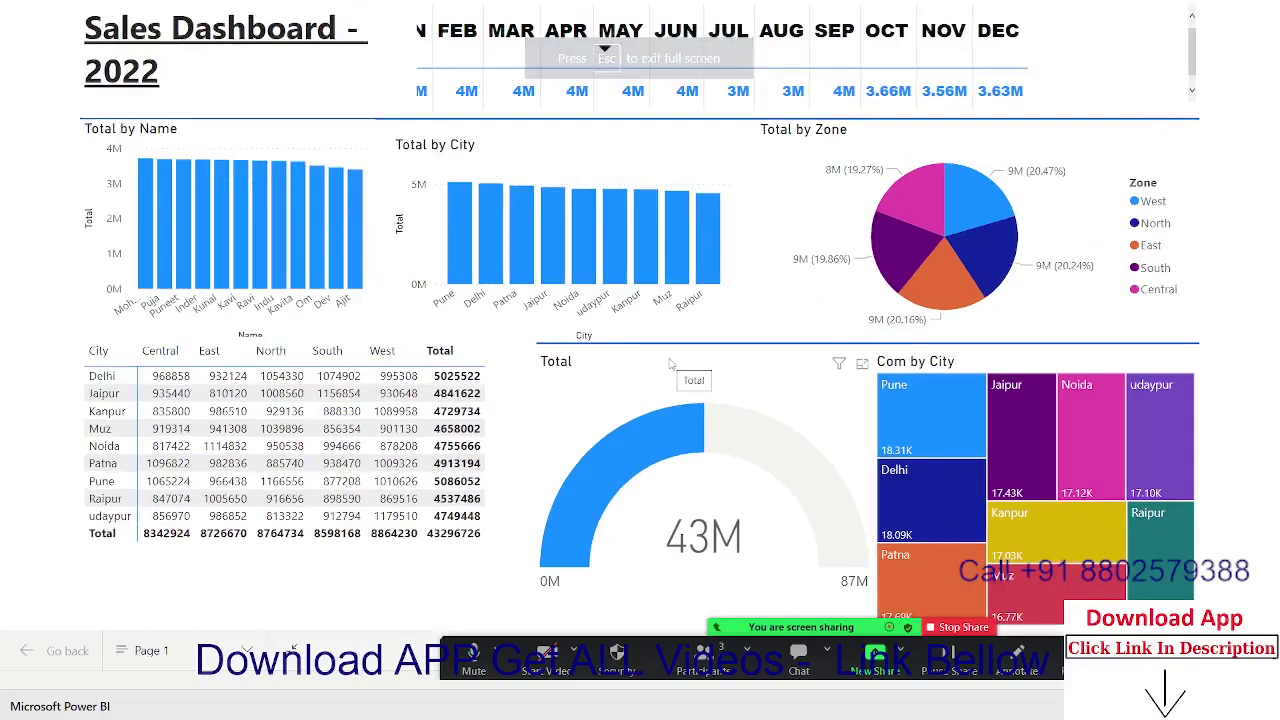
key("Escape")
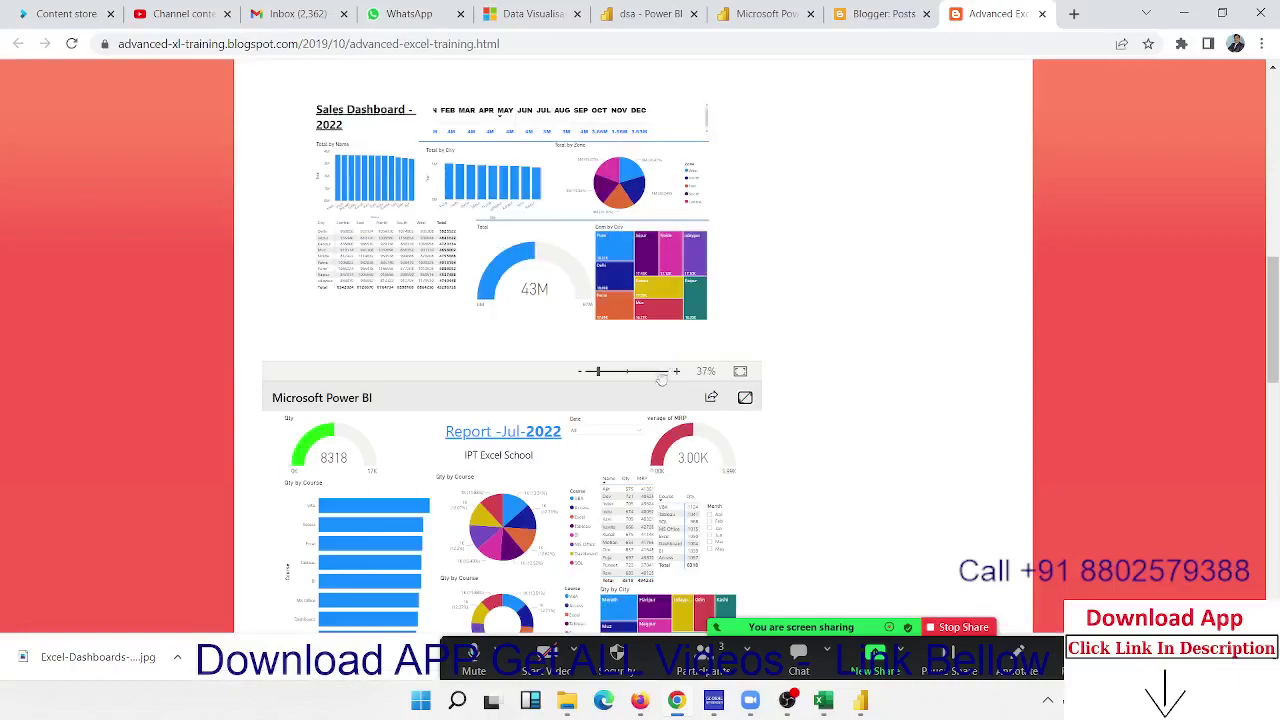
scroll(716, 455, "down", 3)
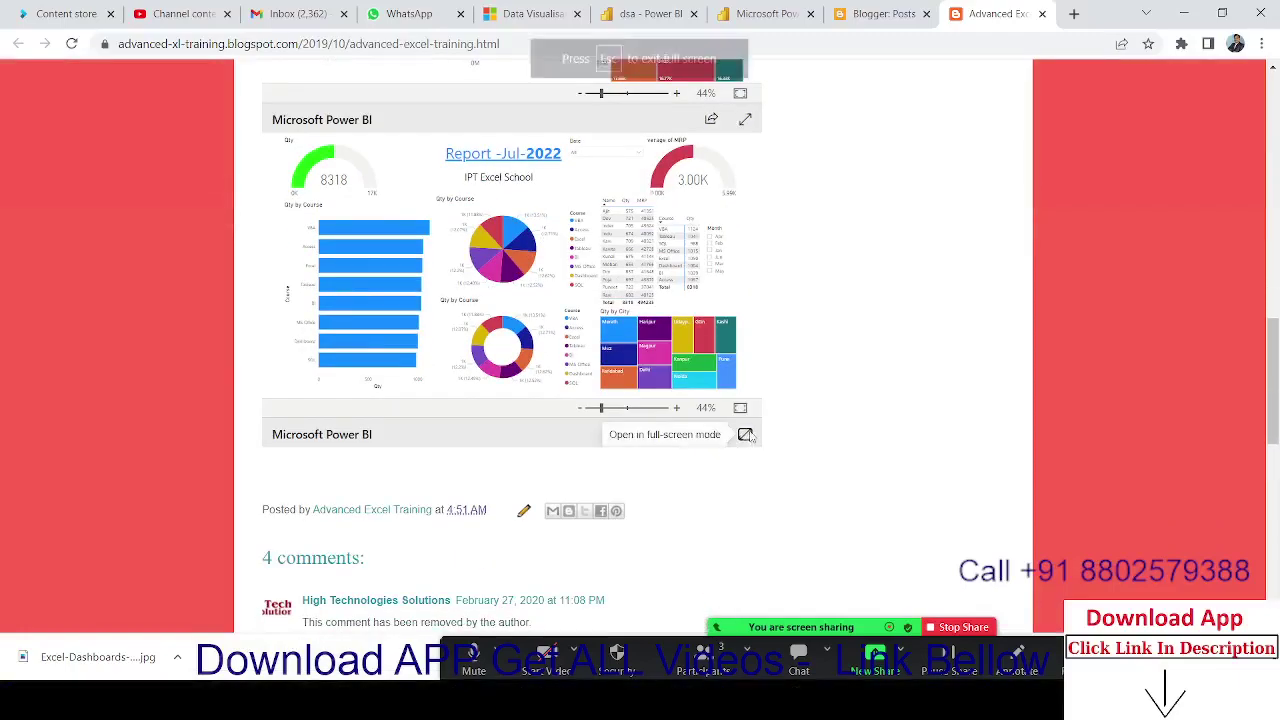
left_click(745, 434)
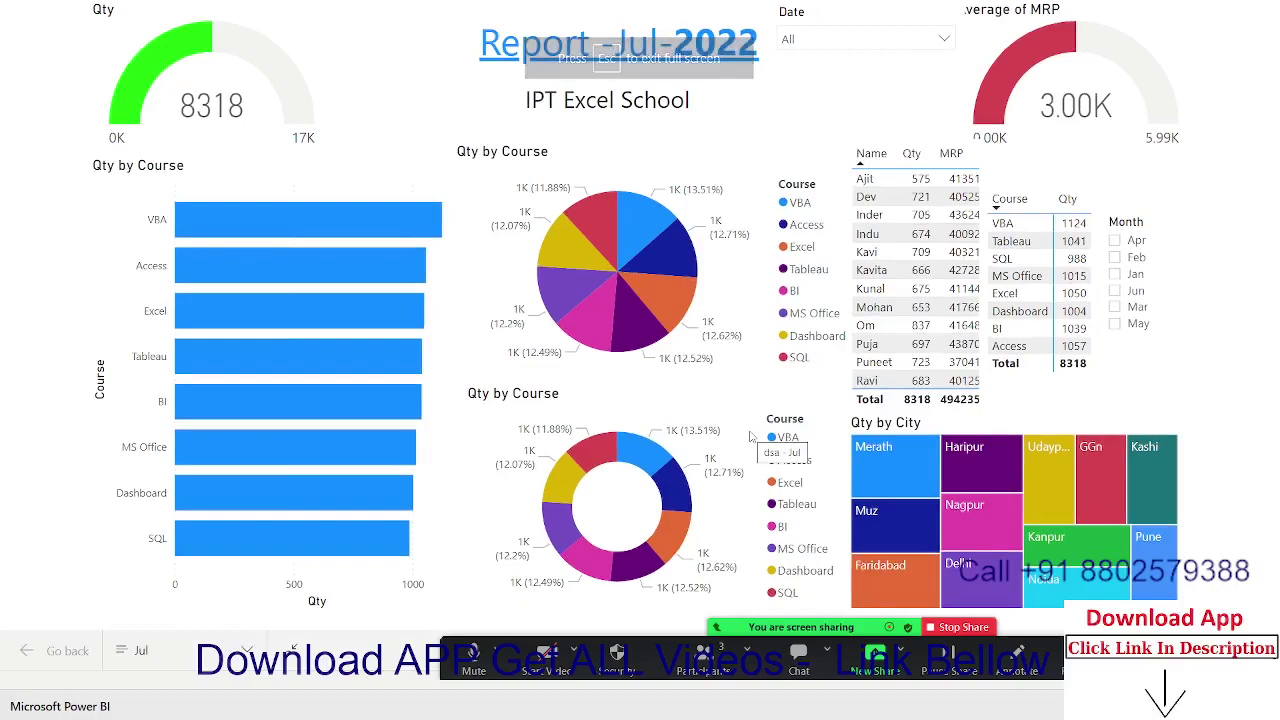
key("Escape")
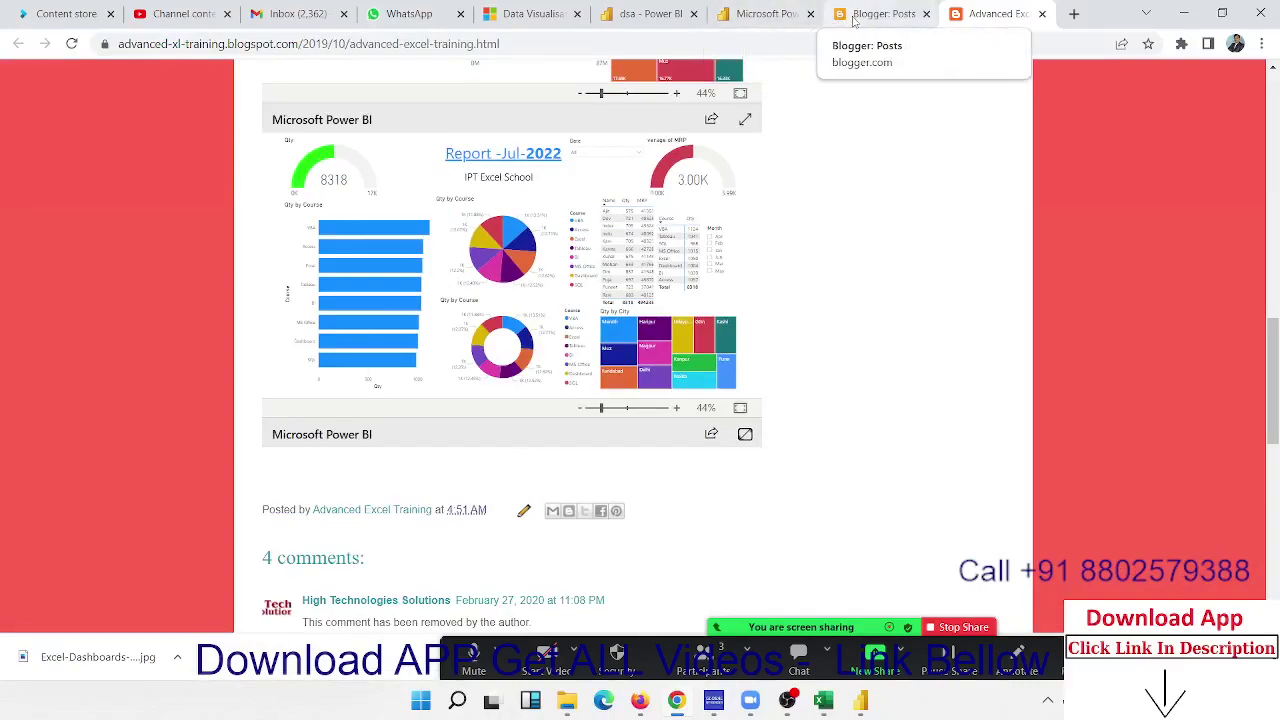
Return to the dsa report's publish-to-web embed code page in Power BI
left_click(856, 22)
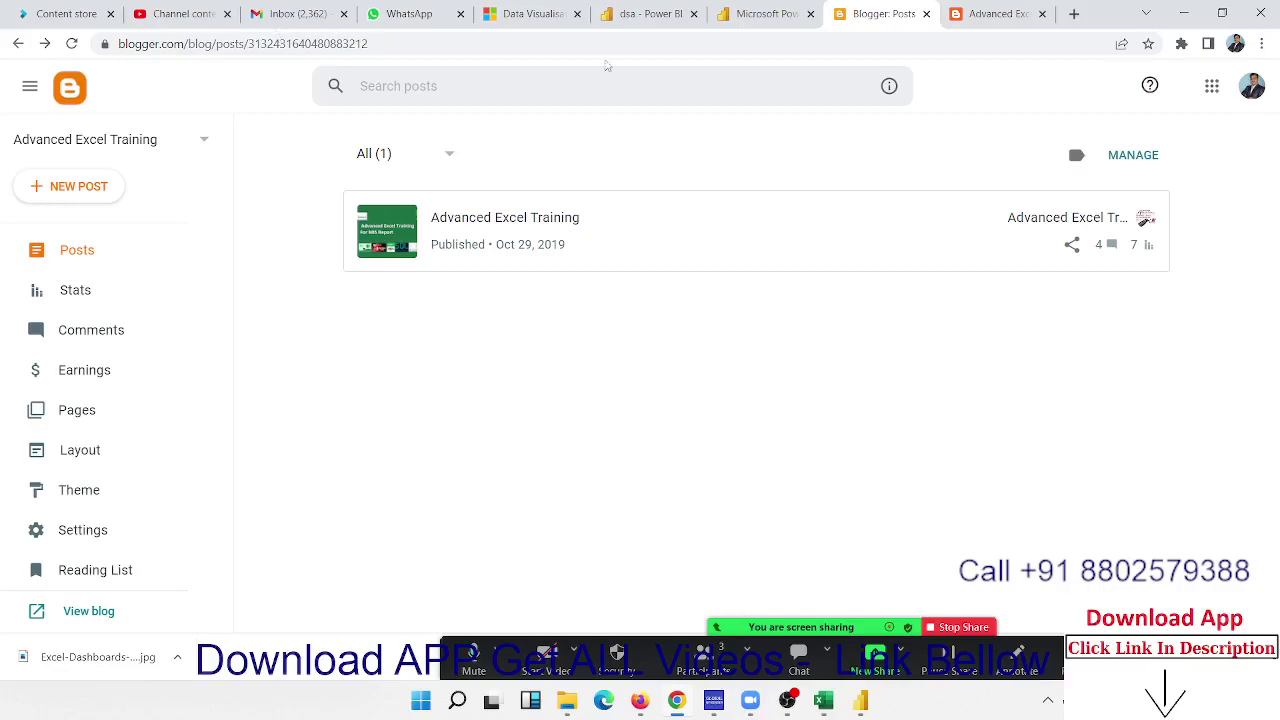
left_click(743, 22)
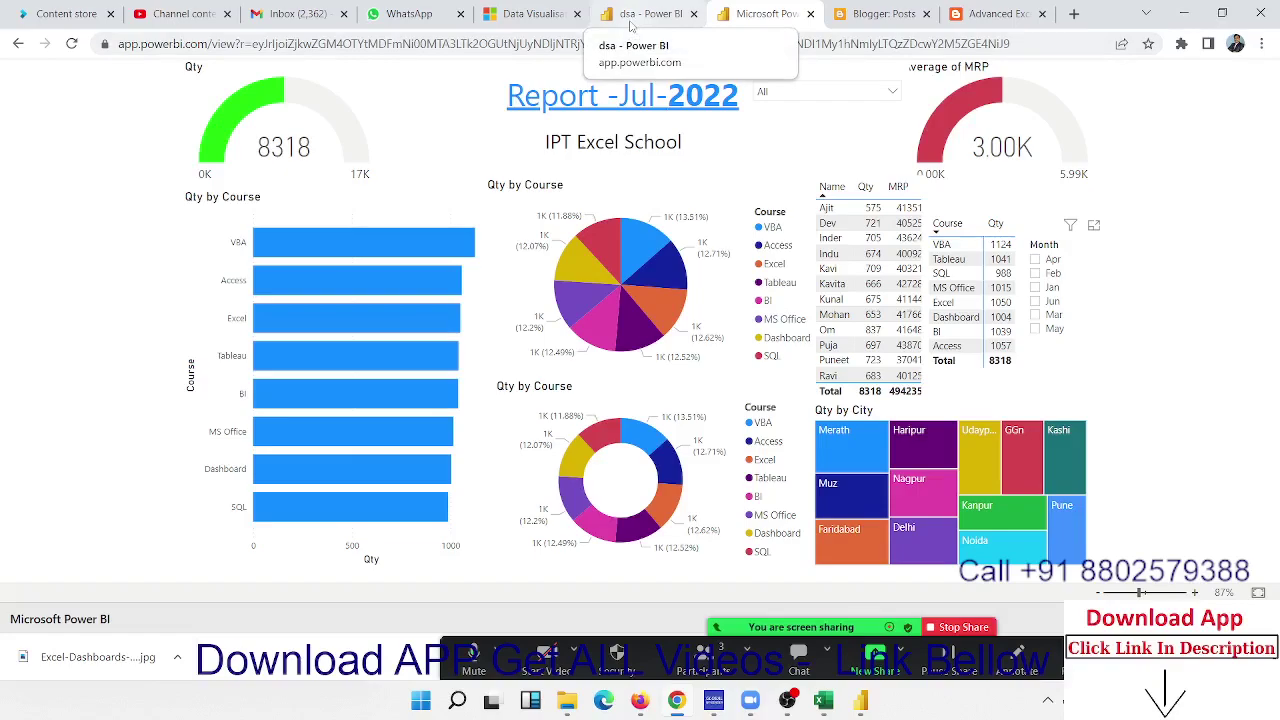
left_click(630, 26)
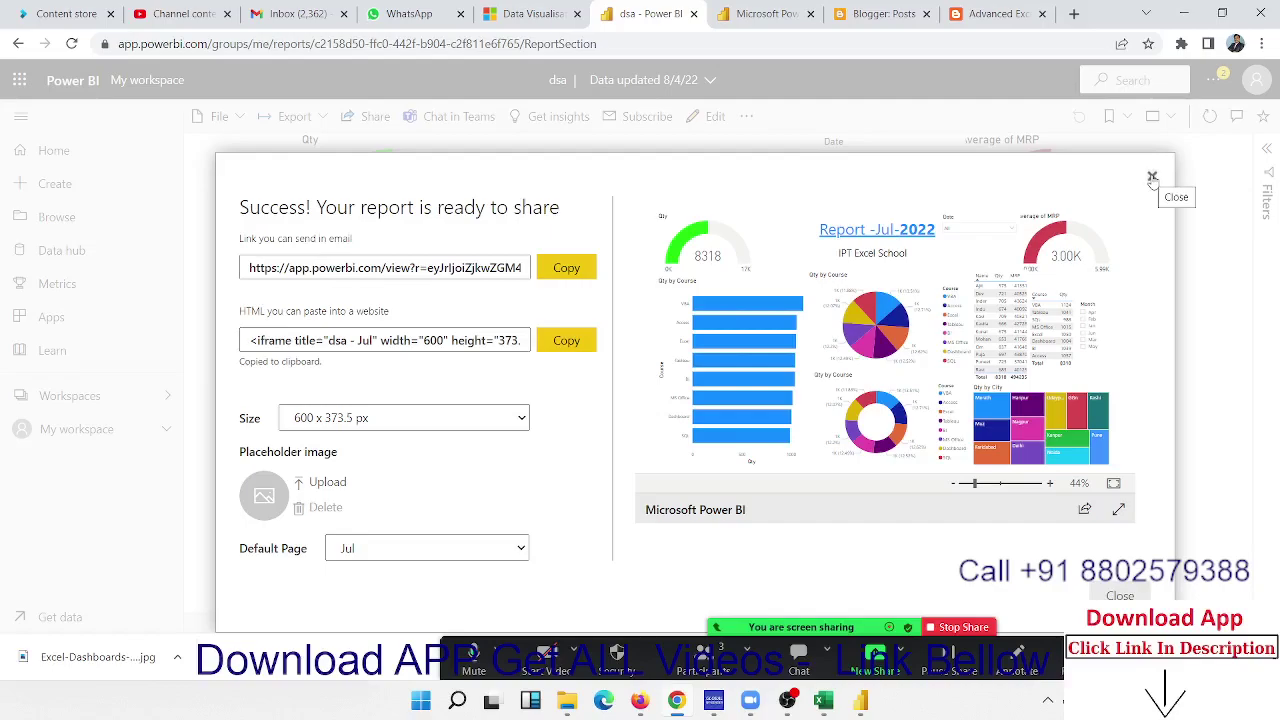
Close the embed code dialog and the Pro upgrade prompt, then return to the public report view
left_click(1152, 177)
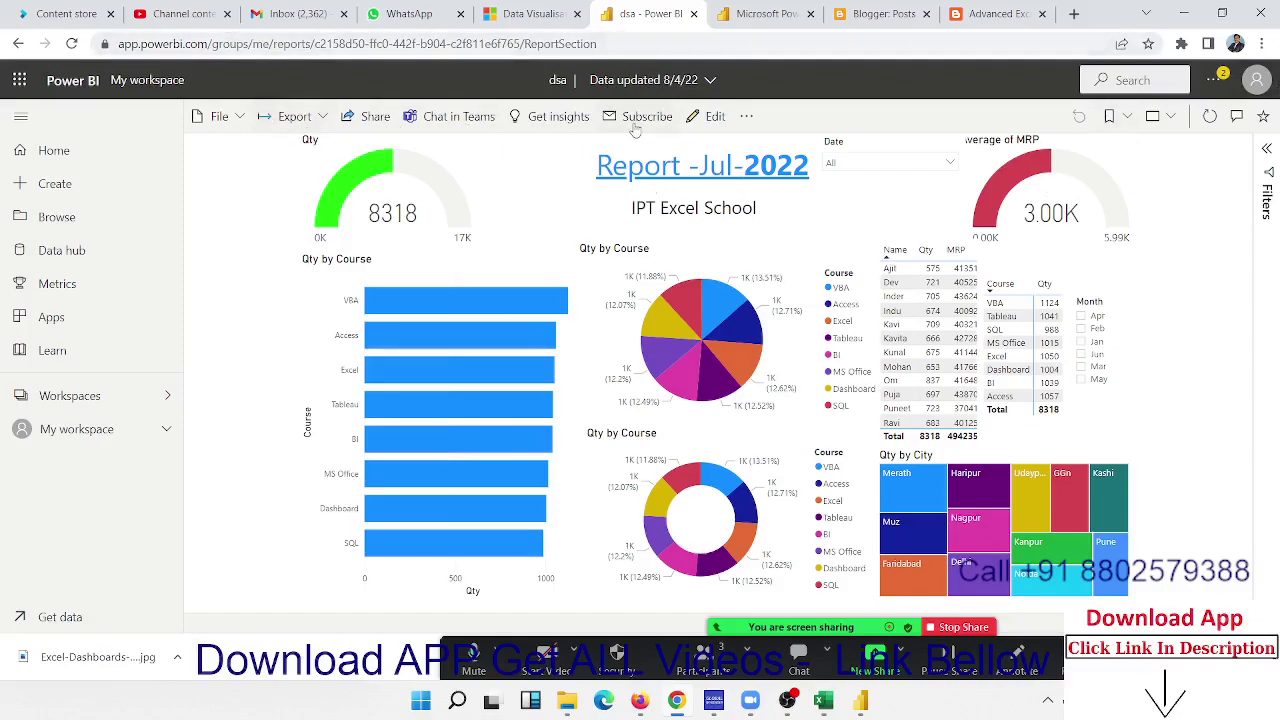
left_click(366, 118)
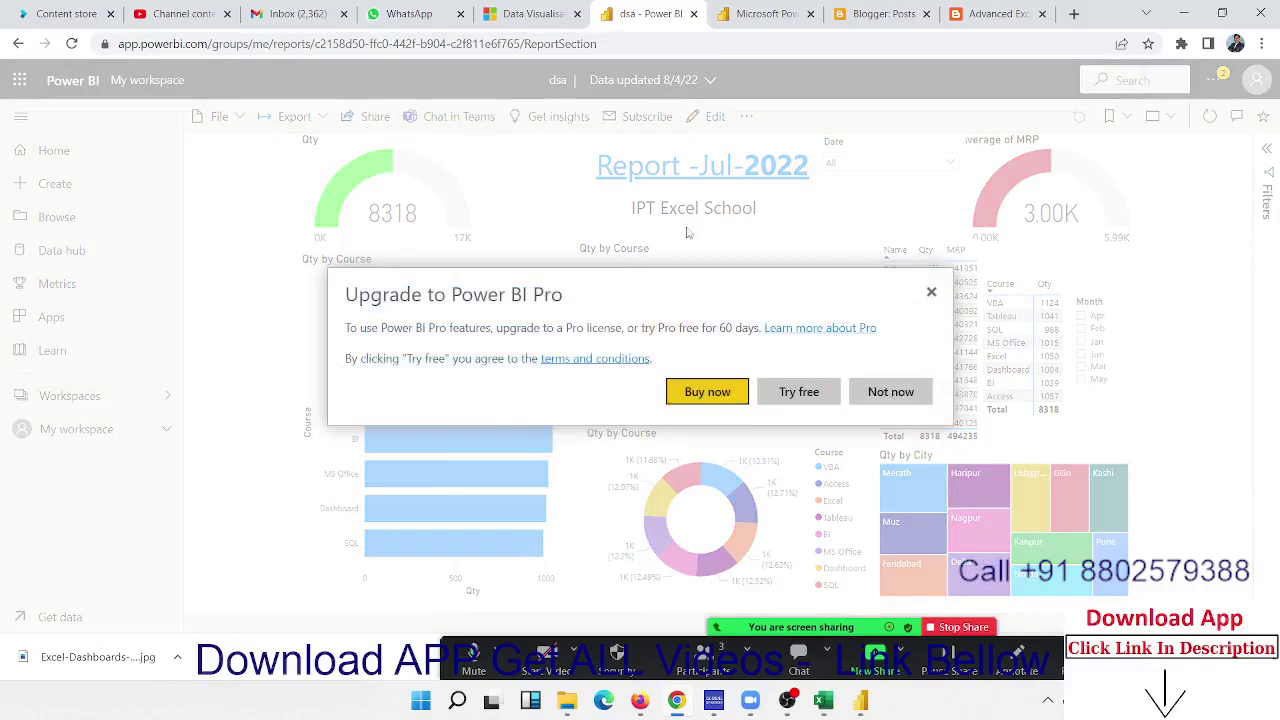
left_click(931, 293)
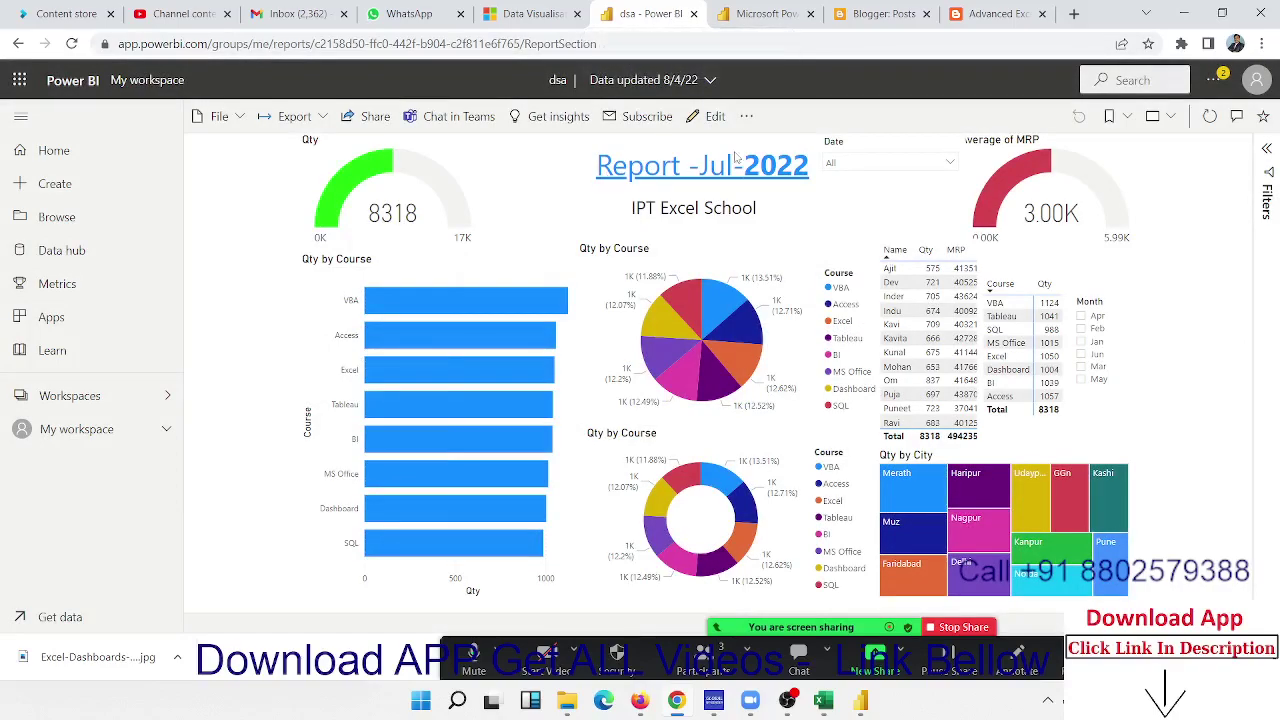
left_click(752, 20)
Select the public dsa report's full web address
left_click(680, 43)
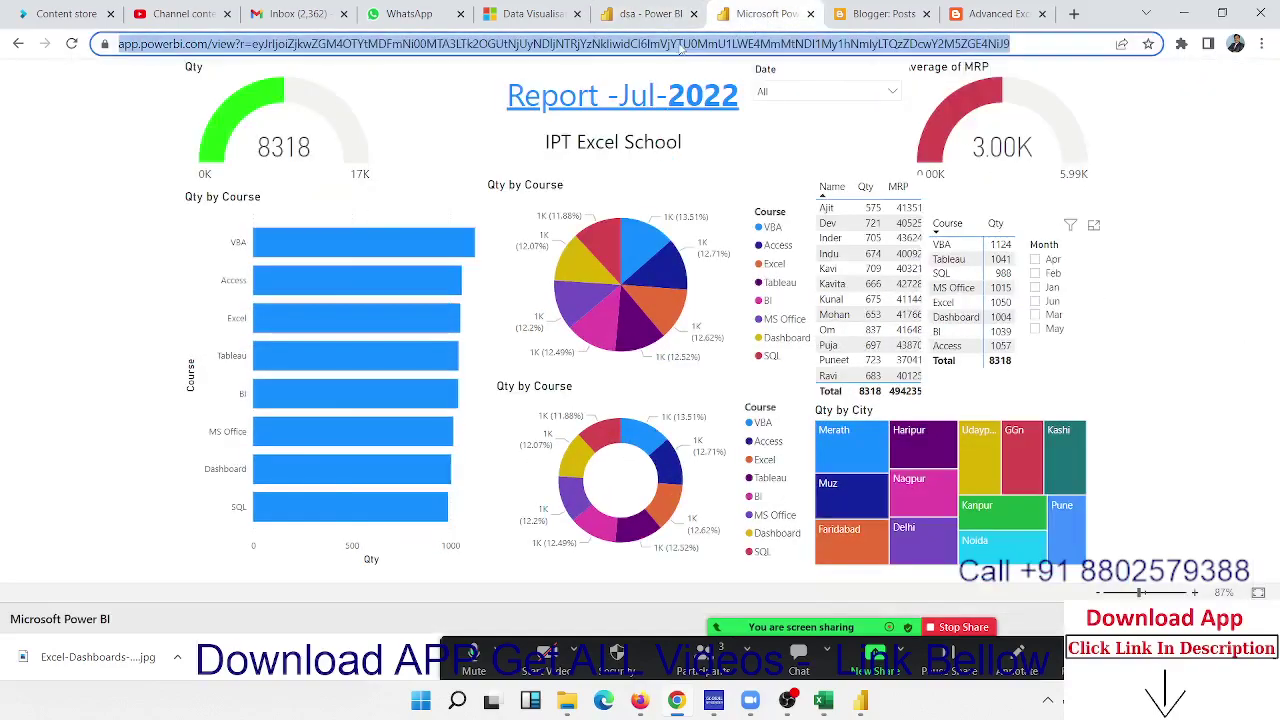
left_click(680, 43)
triple_click(681, 45)
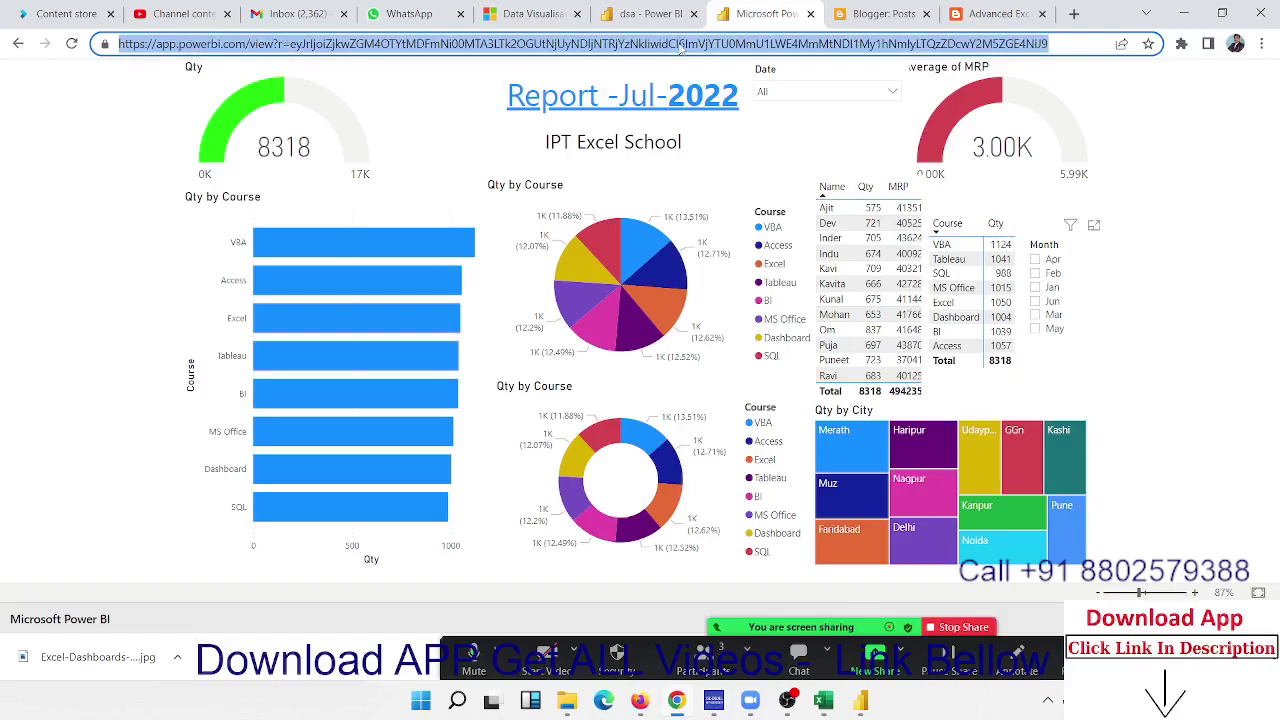
Return to the blog post showing both embedded dashboards and select its web address
left_click(866, 13)
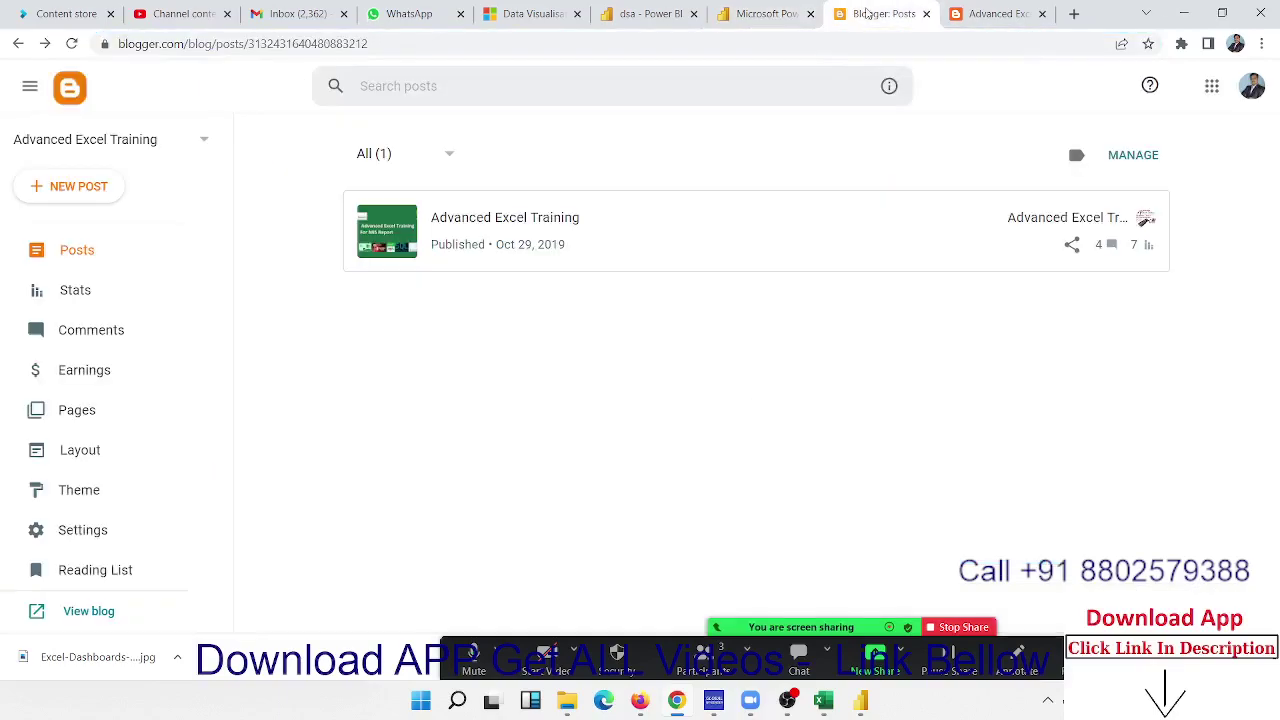
left_click(992, 13)
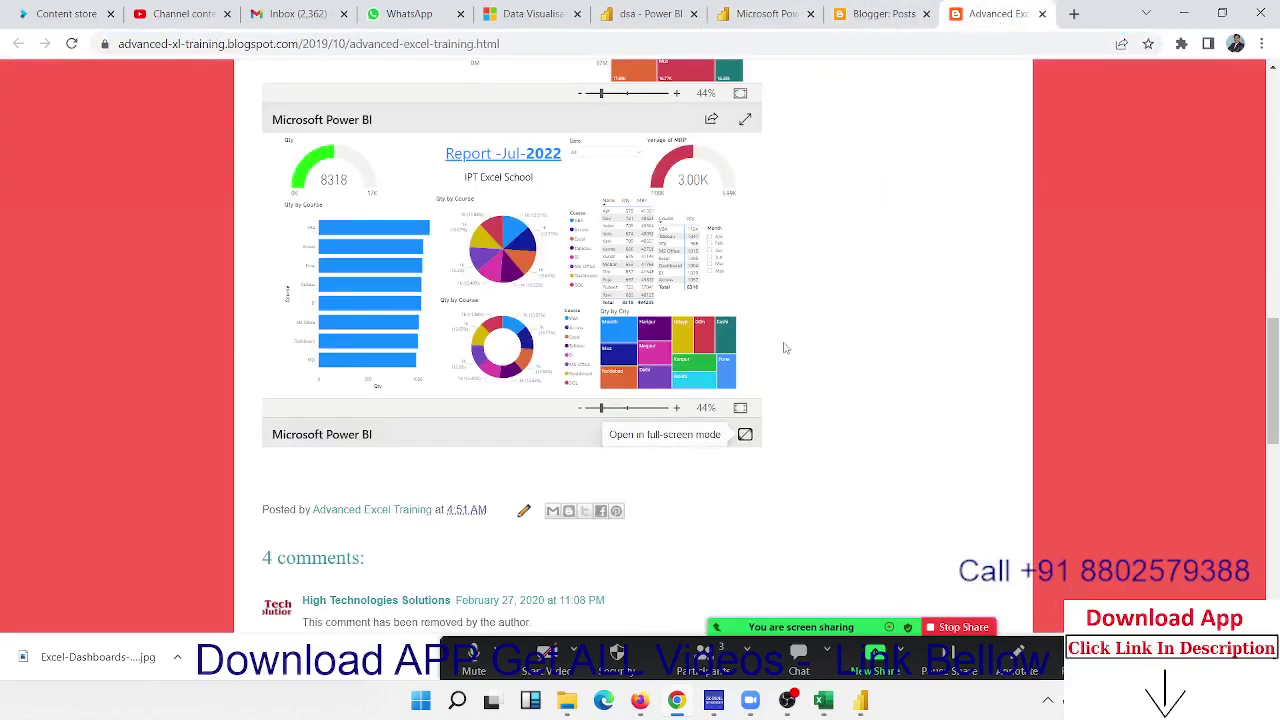
scroll(782, 350, "up", 5)
scroll(781, 353, "down", 3)
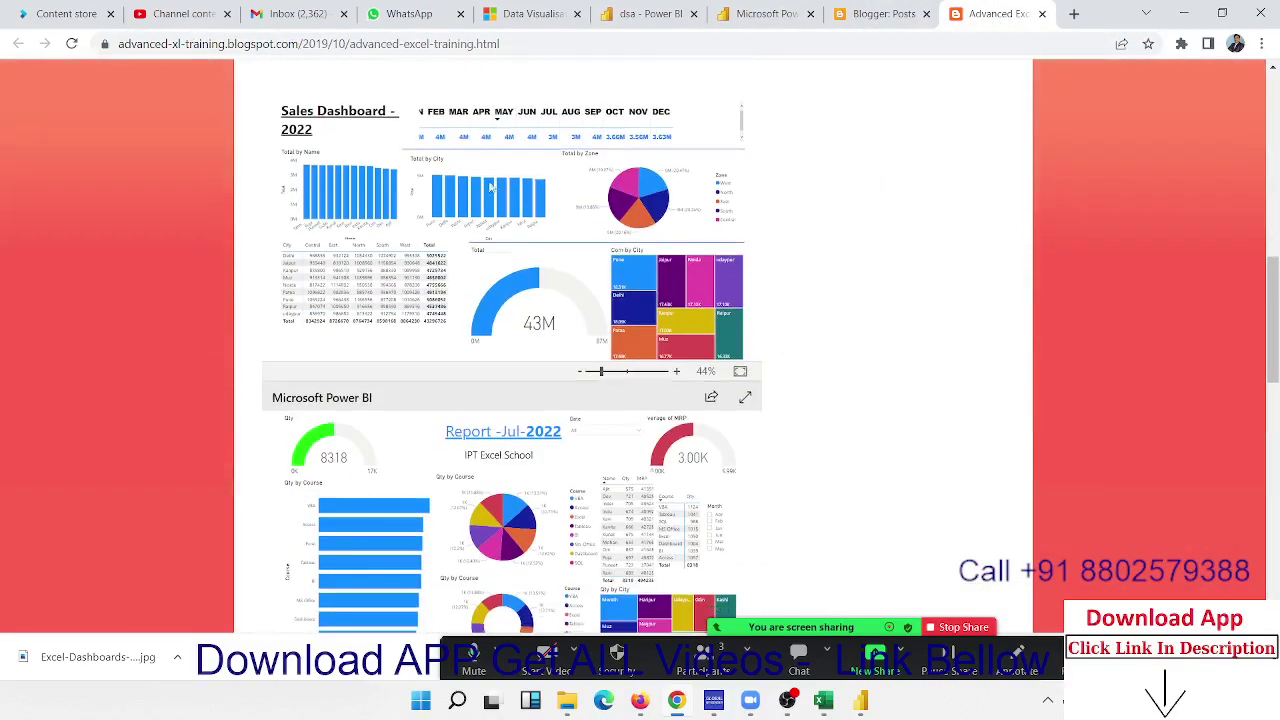
left_click(326, 44)
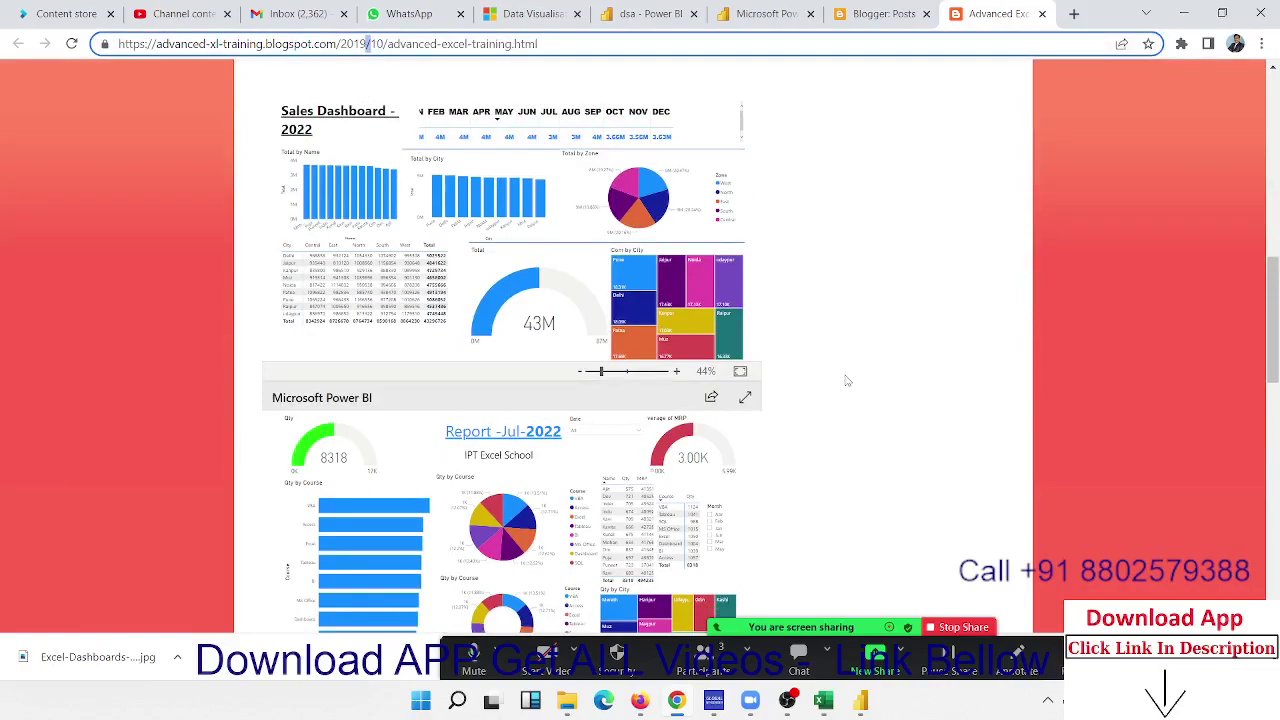
left_click(909, 331)
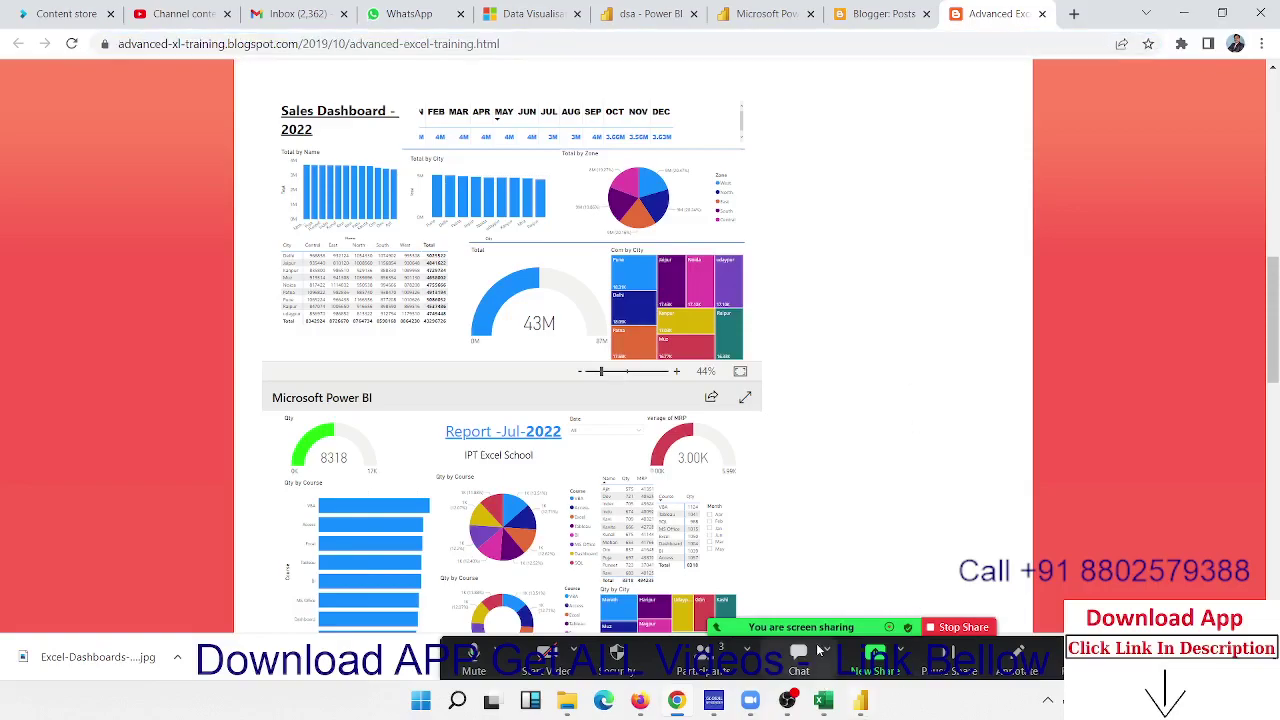
Move the Zoom meeting controls to the top edge and switch to the Gmail inbox
left_click_drag(716, 630, 716, 56)
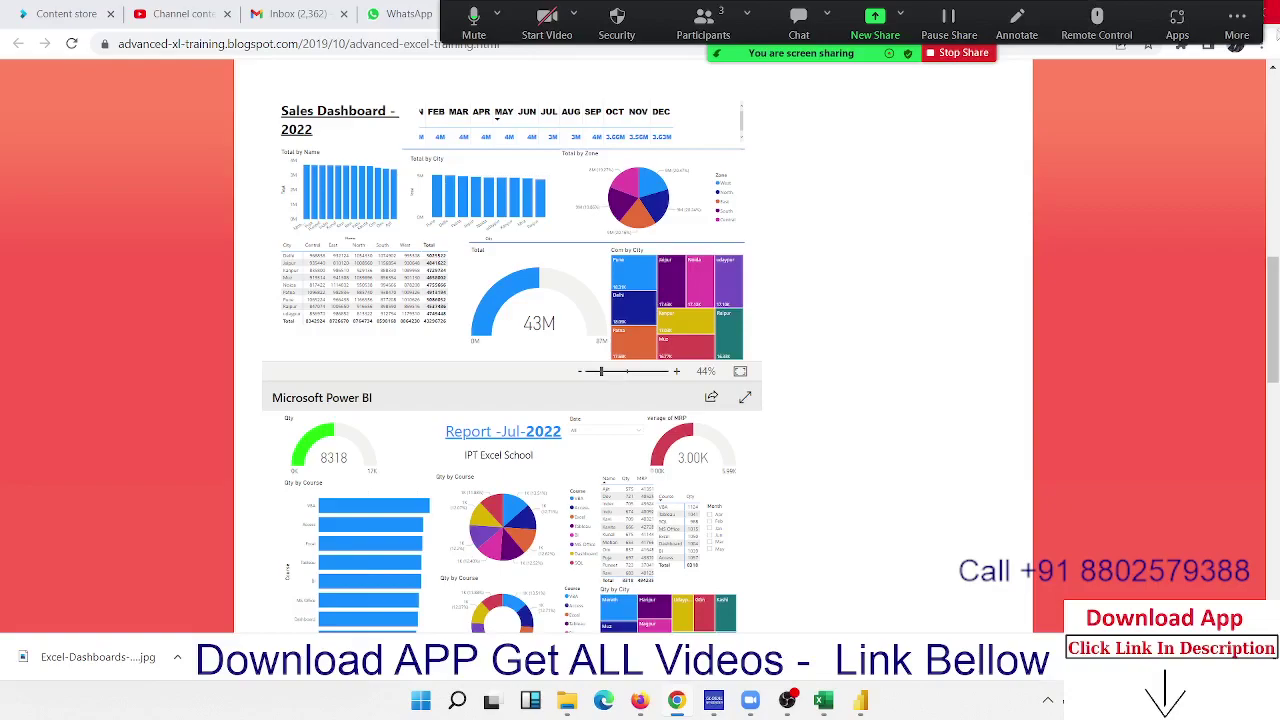
left_click(1237, 20)
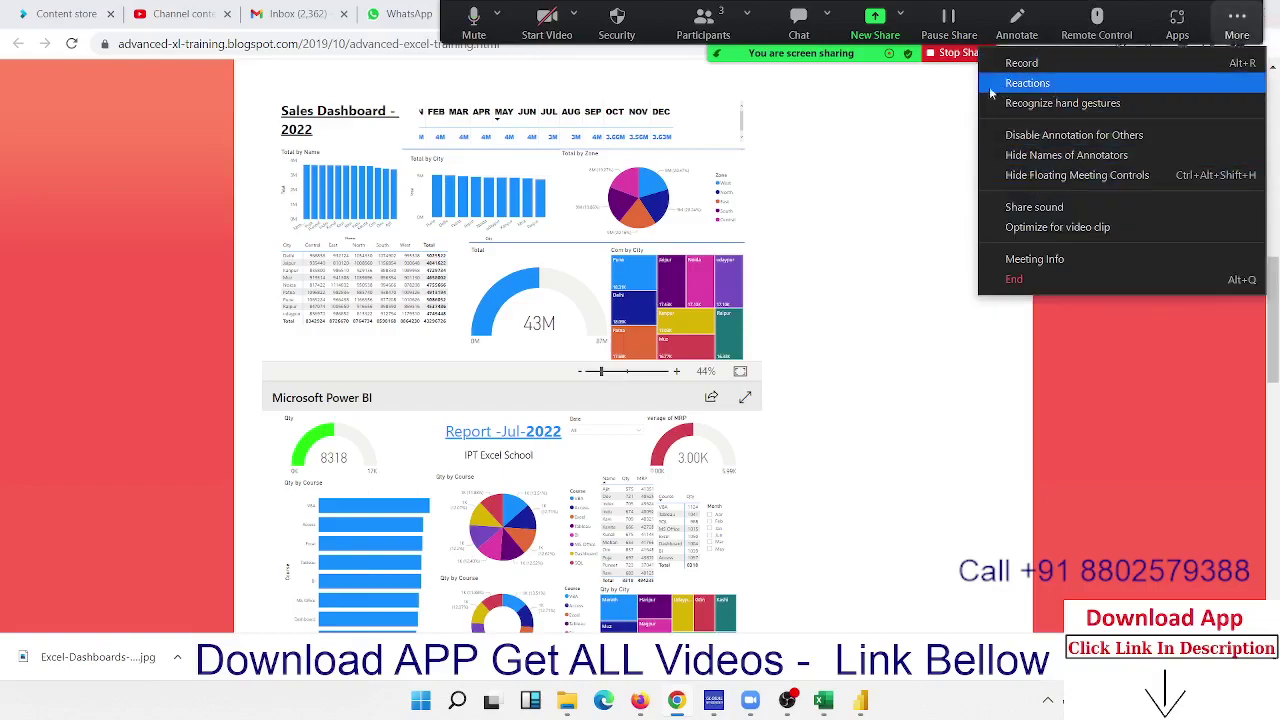
left_click(913, 118)
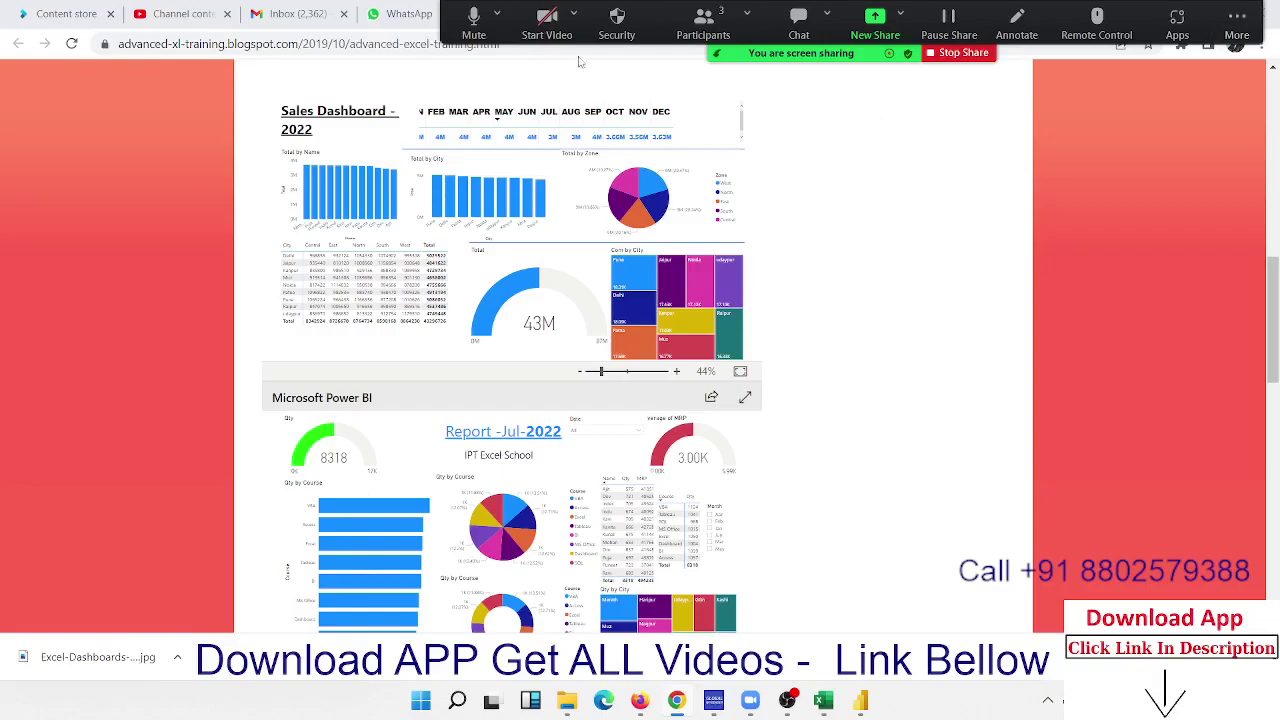
left_click(311, 18)
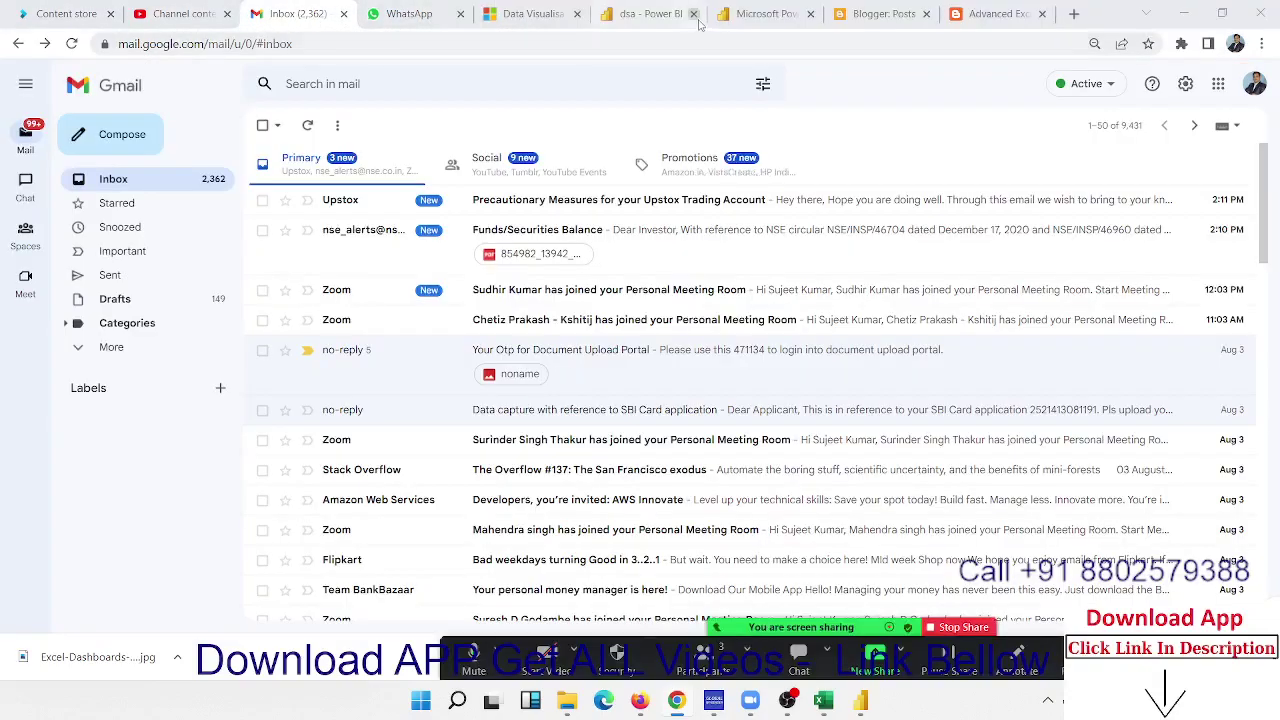
Generate a QR code for the dsa report from the File menu
left_click(652, 14)
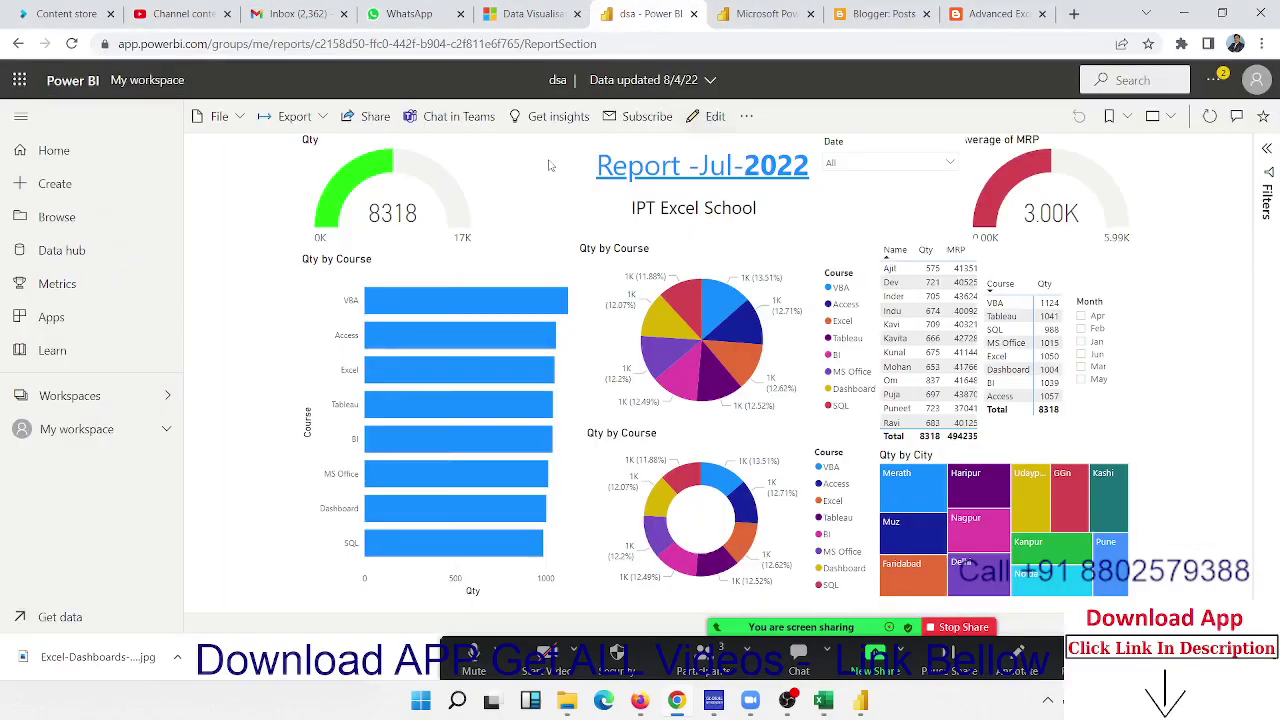
left_click(224, 118)
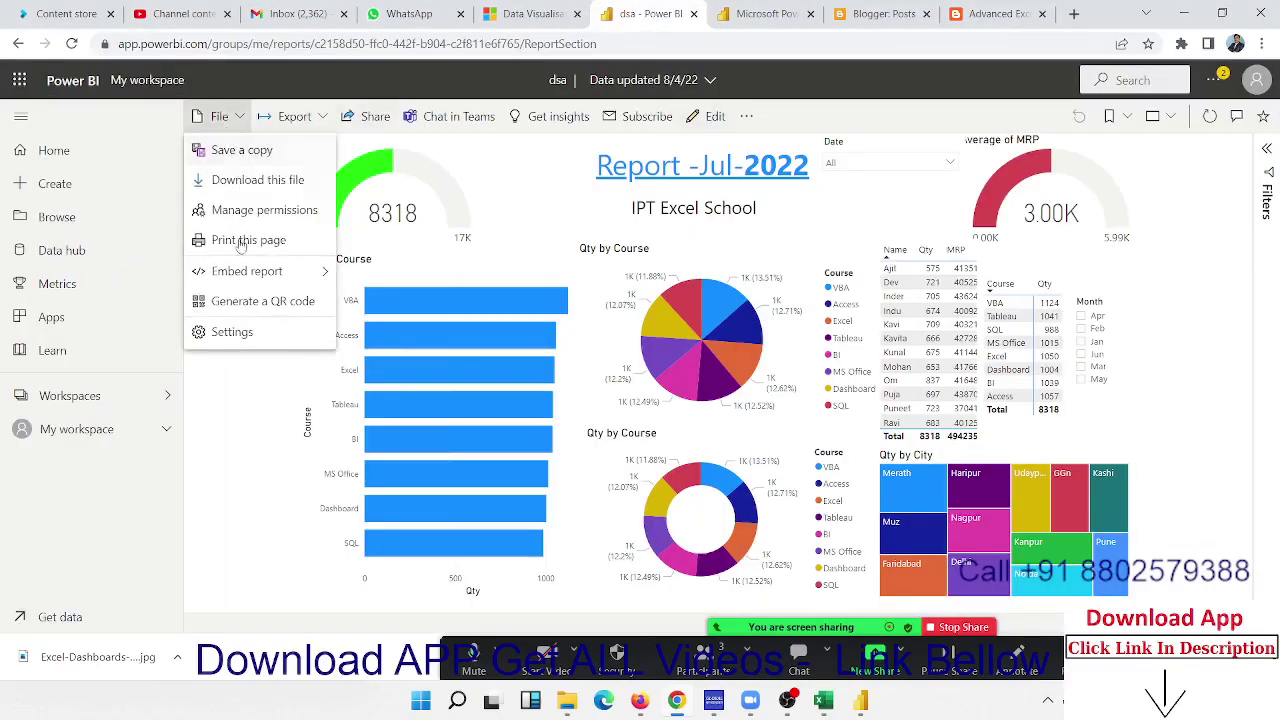
left_click(242, 308)
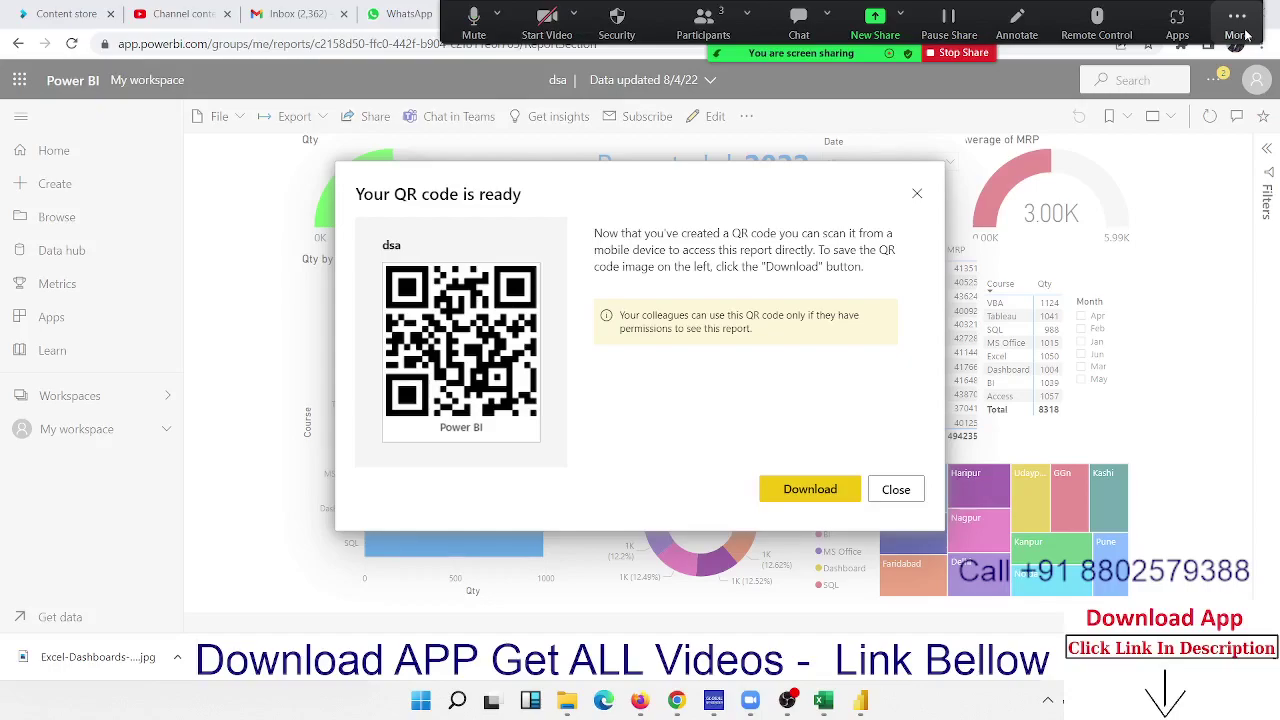
Dismiss the waiting-room notice and stop sharing the screen in Zoom
left_click(1230, 30)
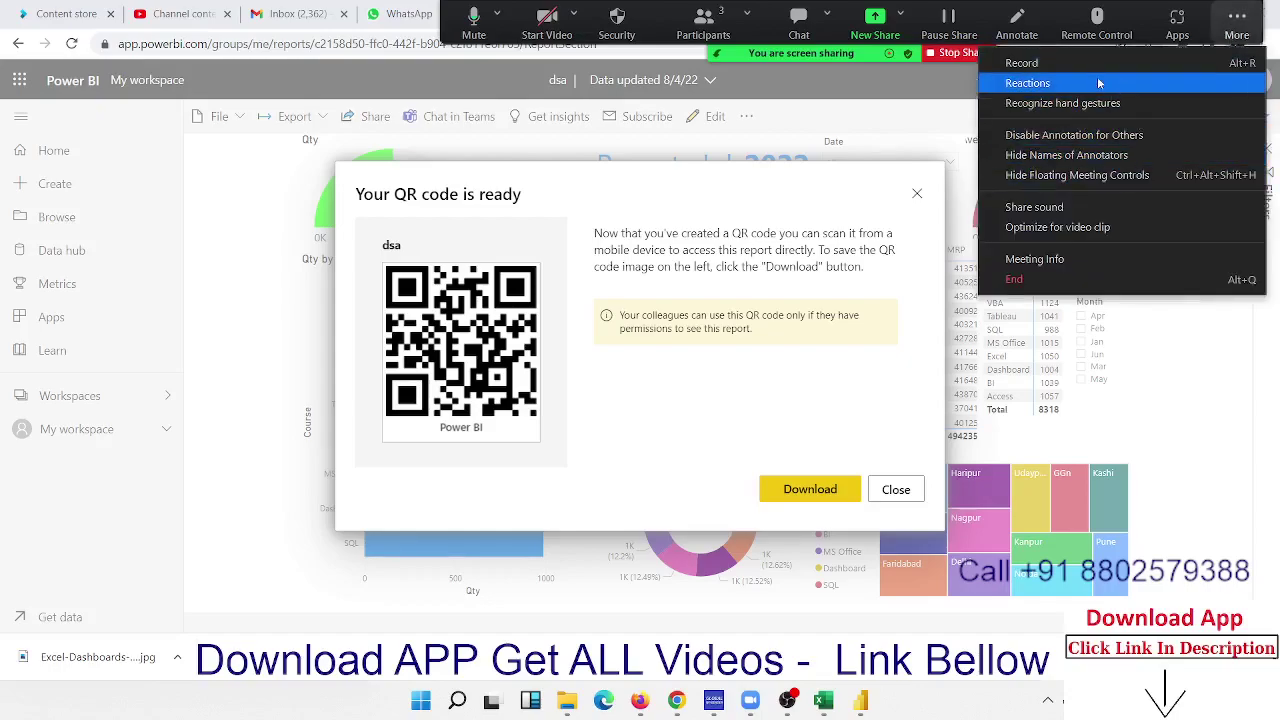
left_click(1018, 30)
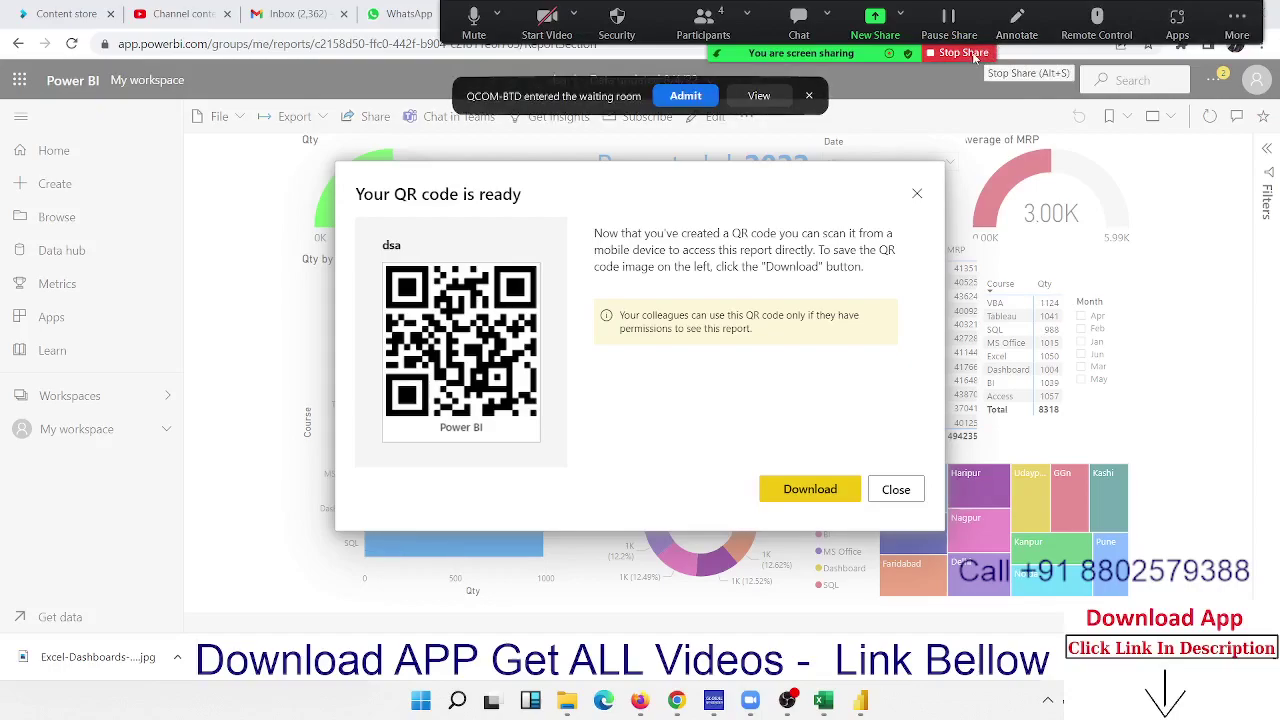
left_click(684, 97)
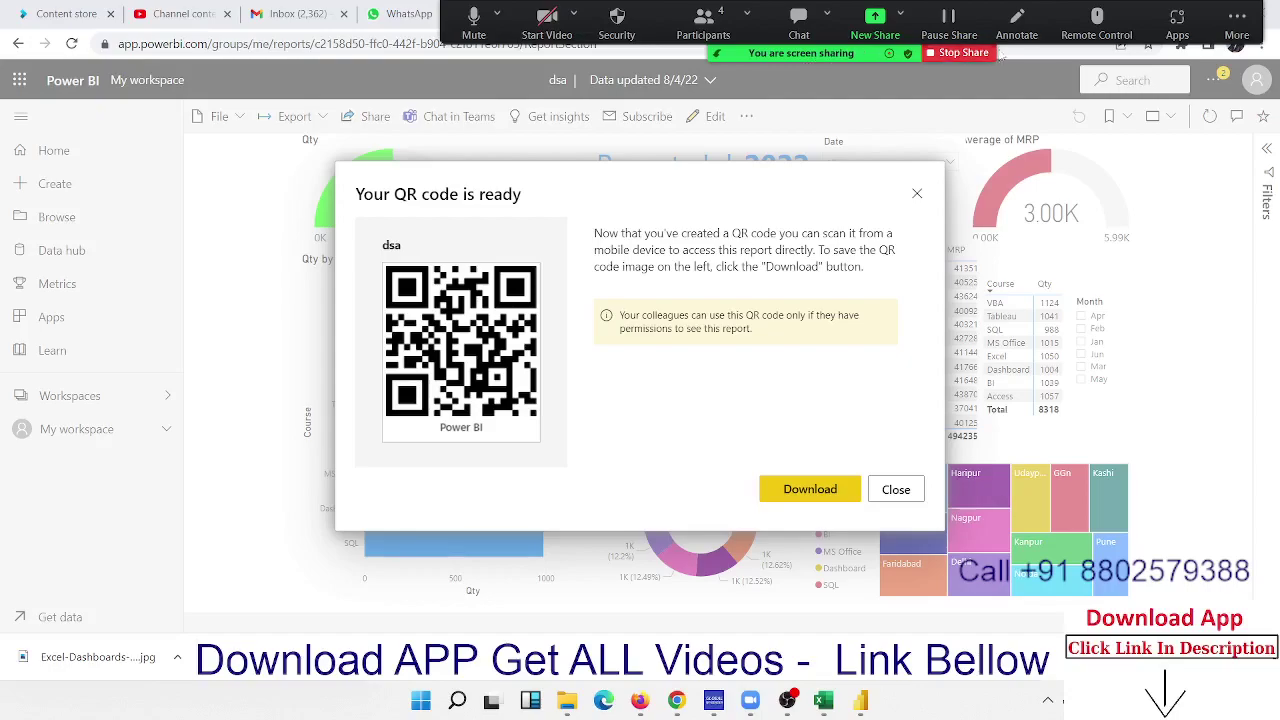
left_click(958, 53)
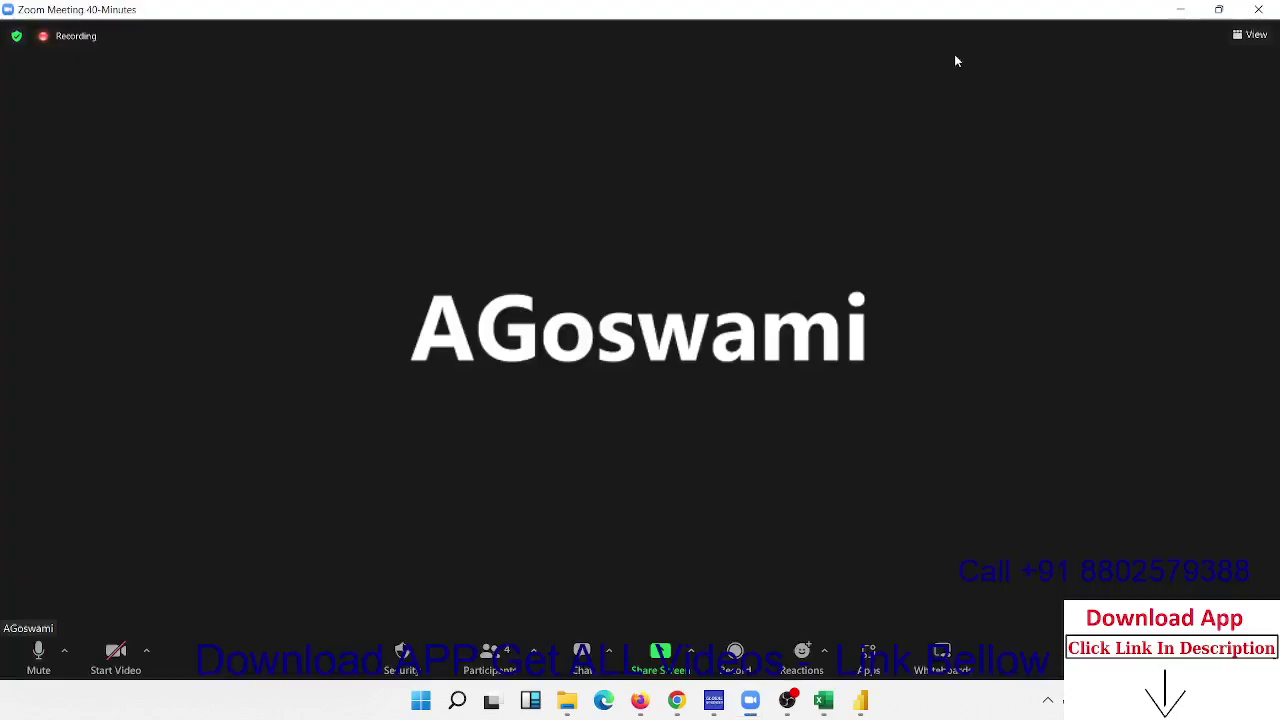
Choose Make Host for the newly joined participant in the Participants list, closing the share picker
left_click(660, 655)
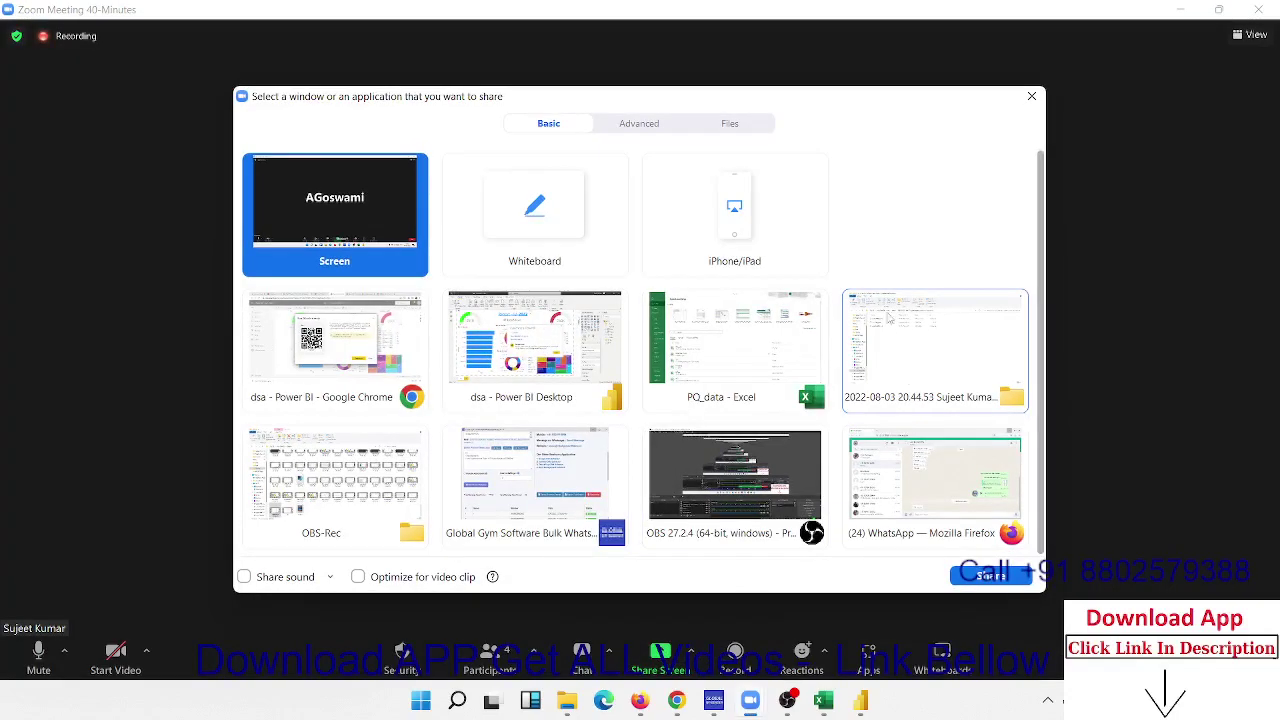
left_click(1195, 310)
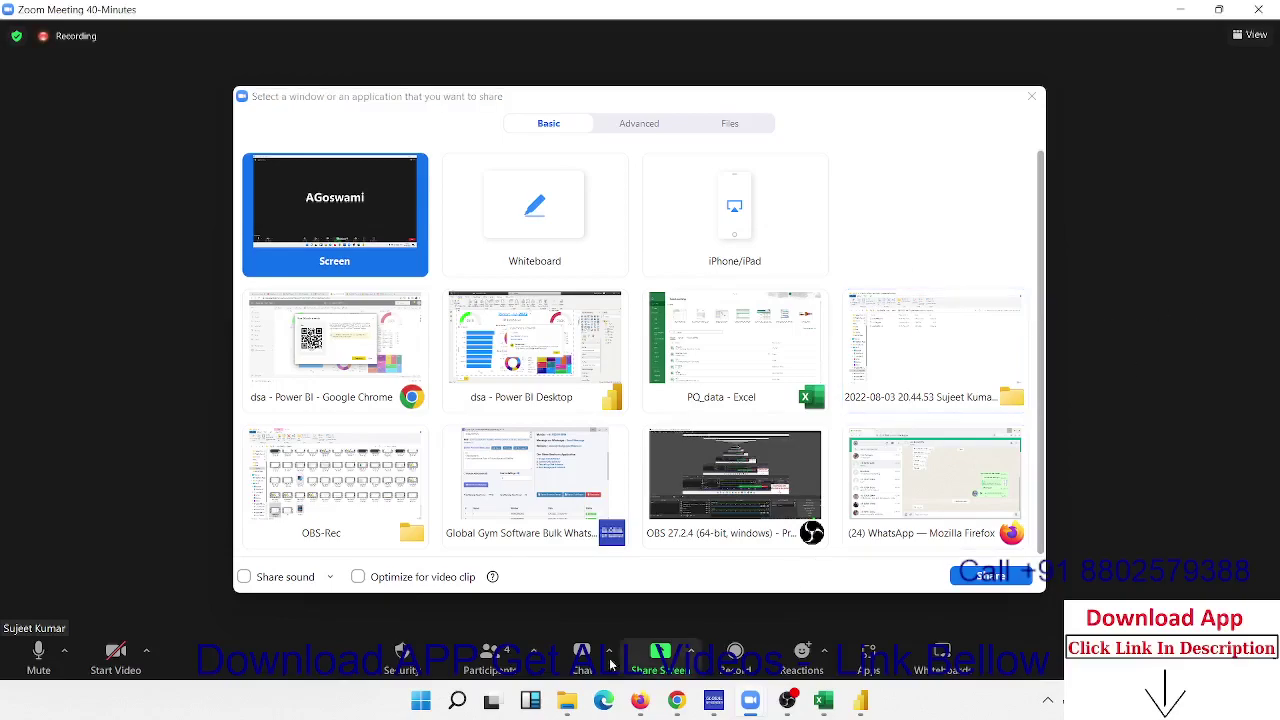
left_click(490, 660)
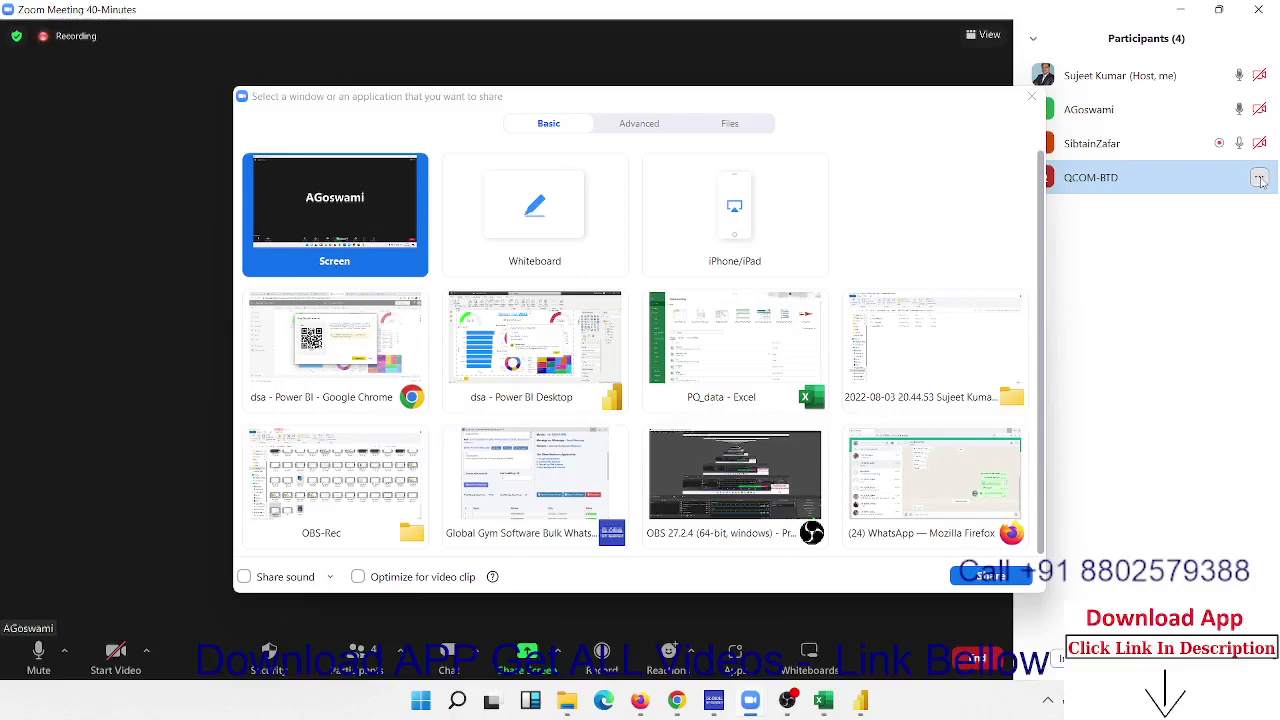
left_click(1259, 178)
left_click(1195, 265)
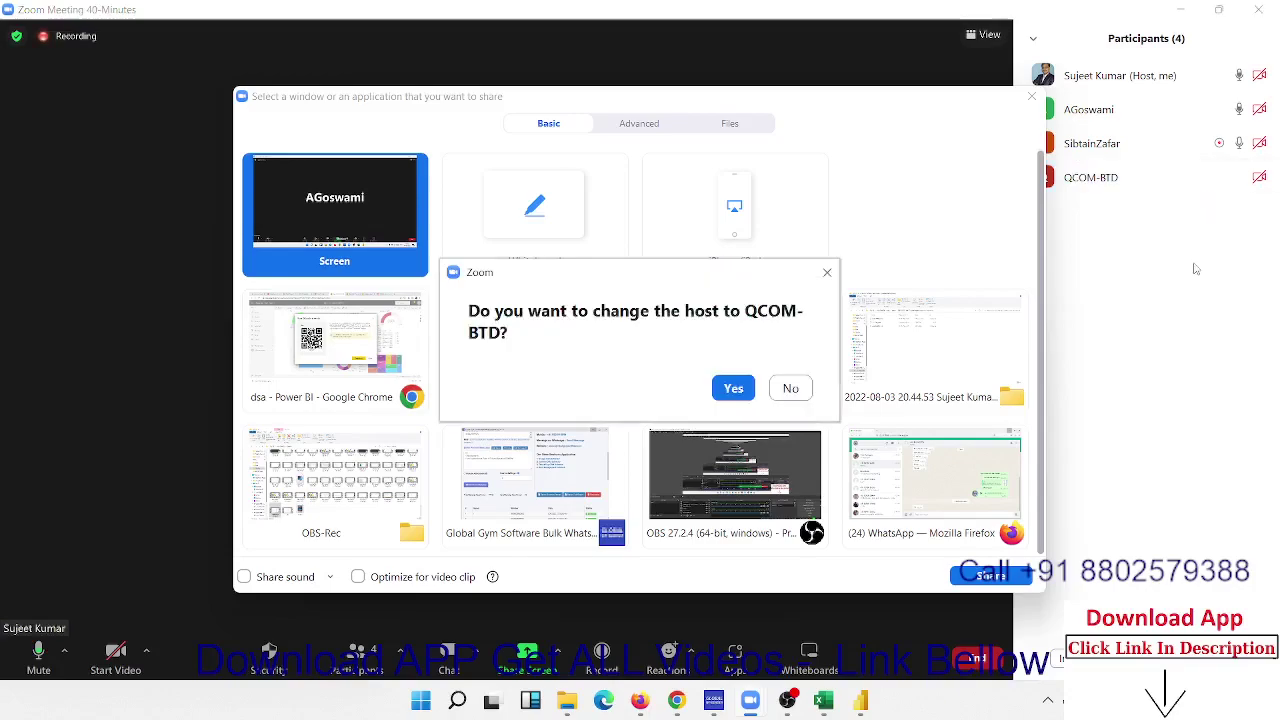
left_click(1032, 96)
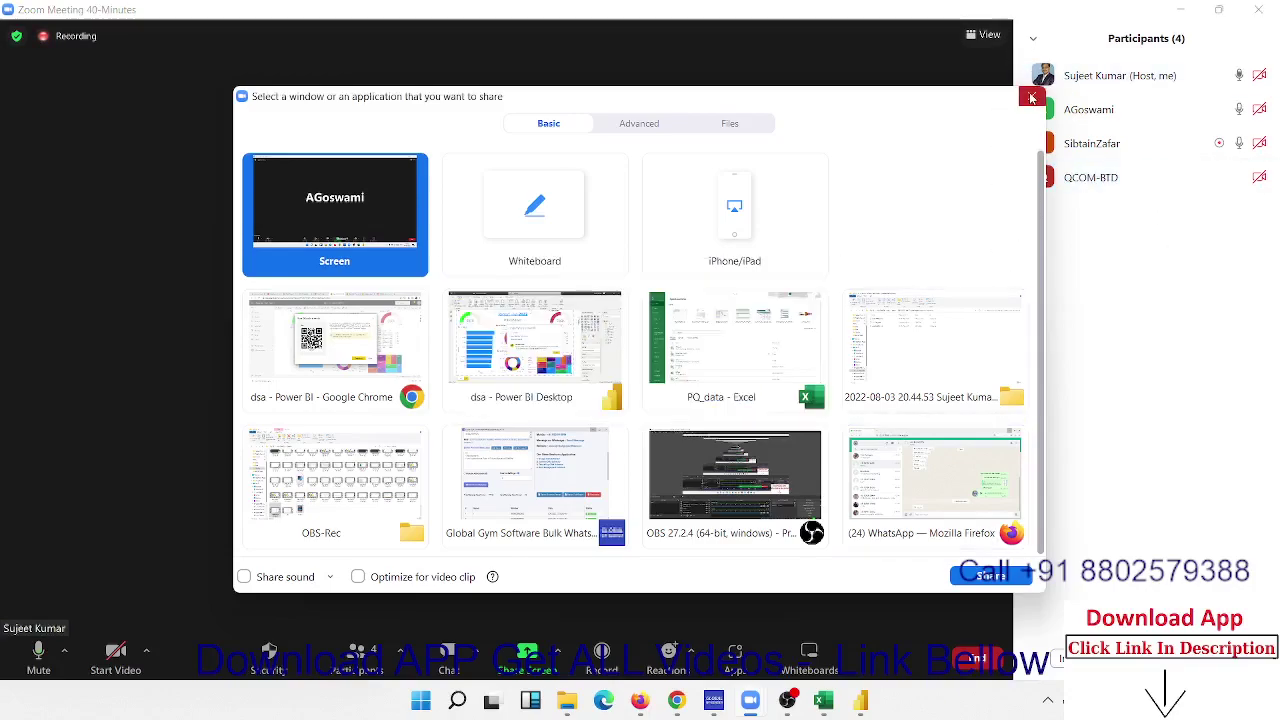
Confirm the host change by answering Yes
left_click(745, 386)
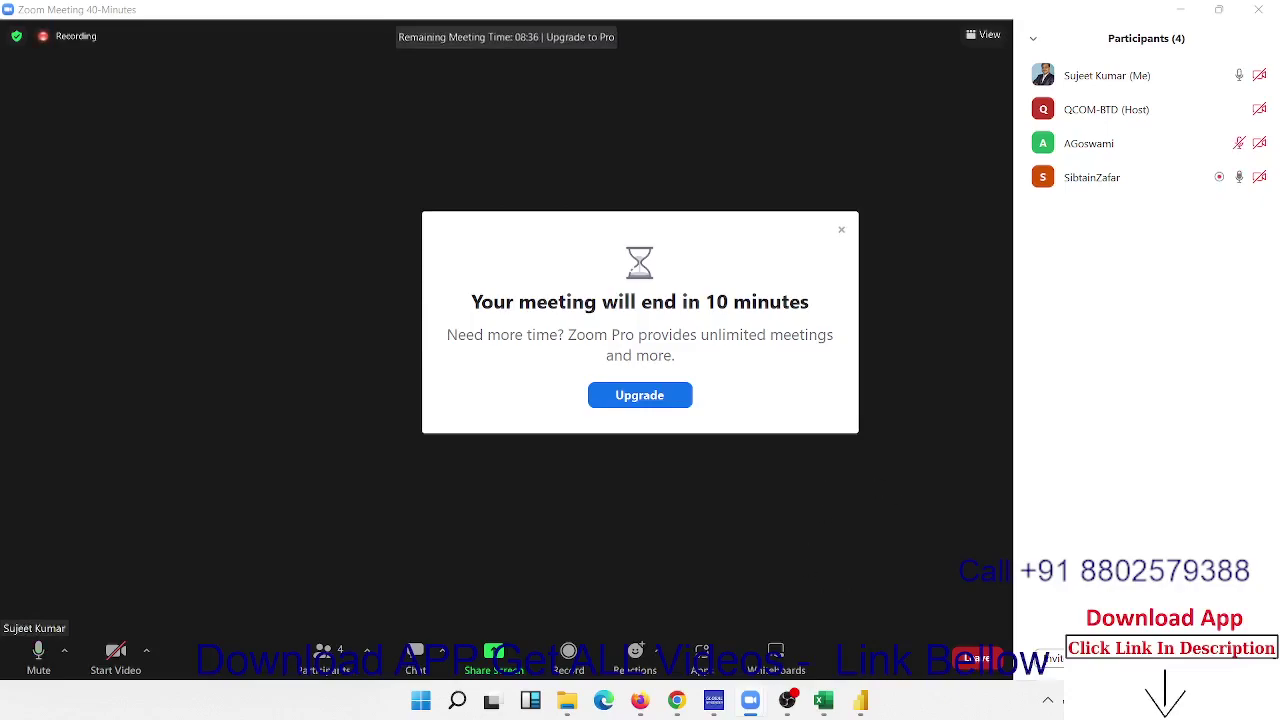
Dismiss the 10-minute warning and share the whole Screen showing the dsa QR code
left_click(843, 231)
left_click(527, 657)
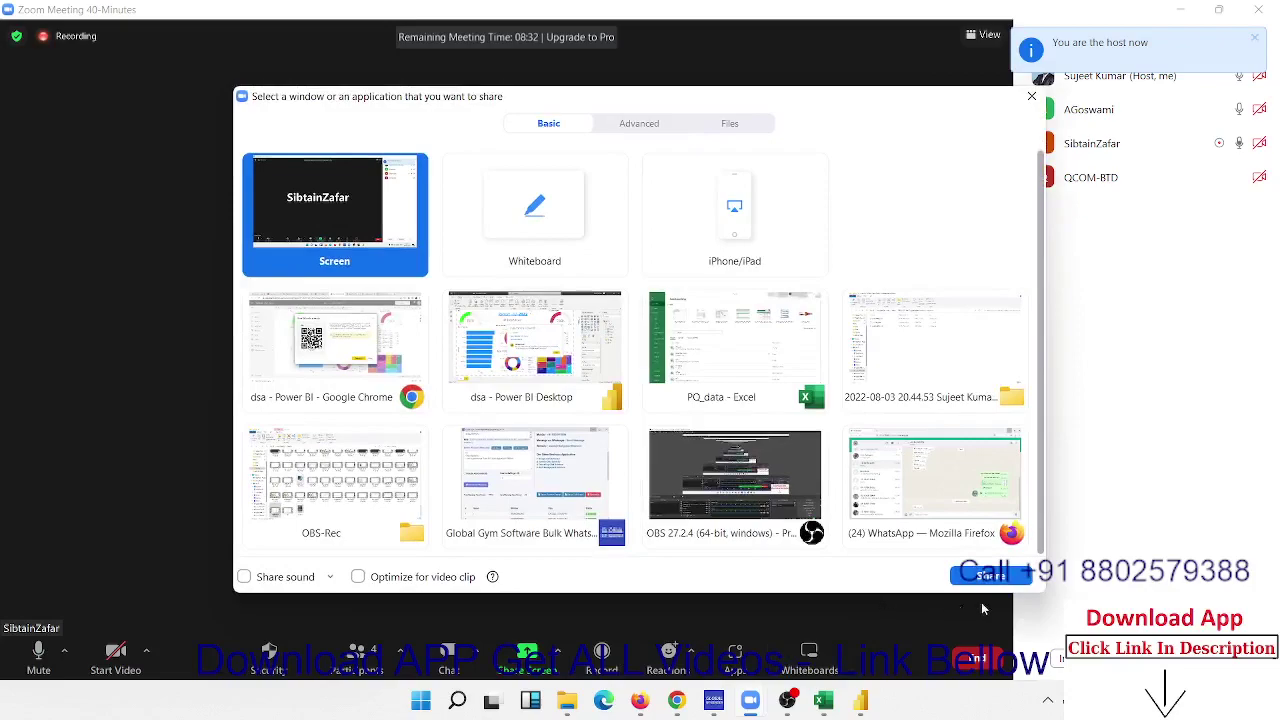
left_click(989, 576)
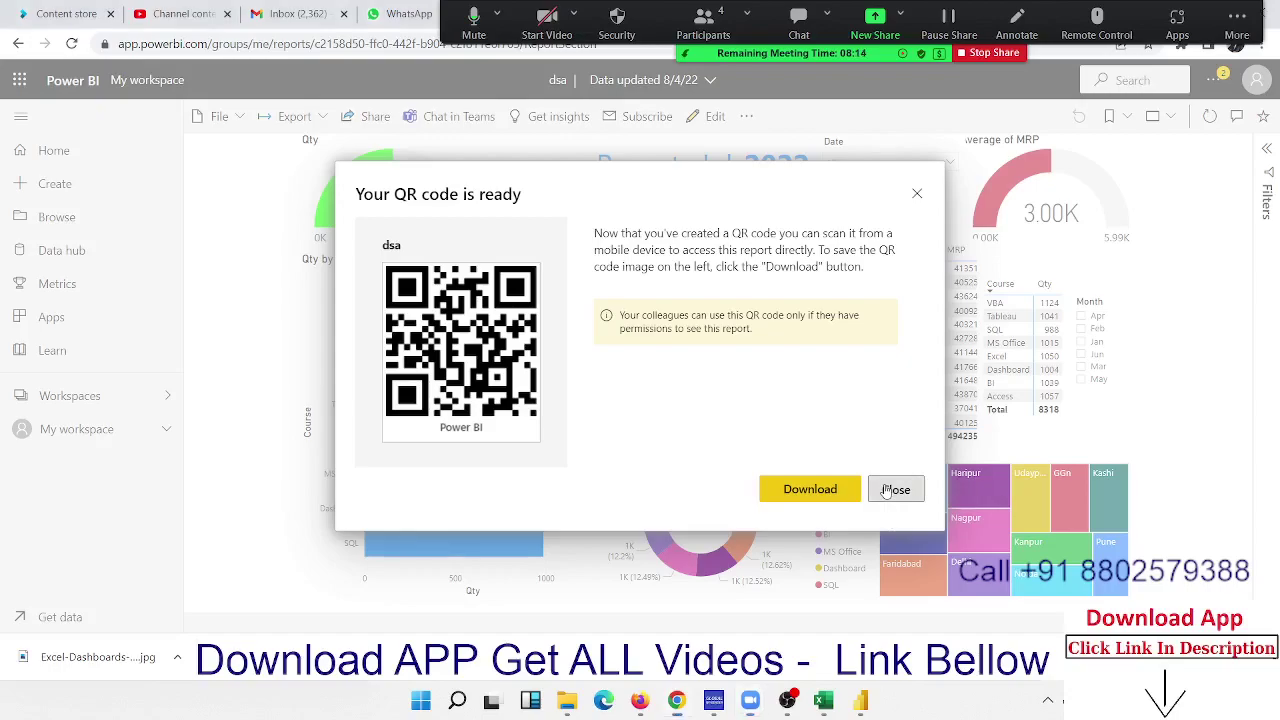
Dismiss the 'Your QR code is ready' dialog to return to the Report -Jul-2022 dashboard
left_click(886, 490)
mouse_move(912, 530)
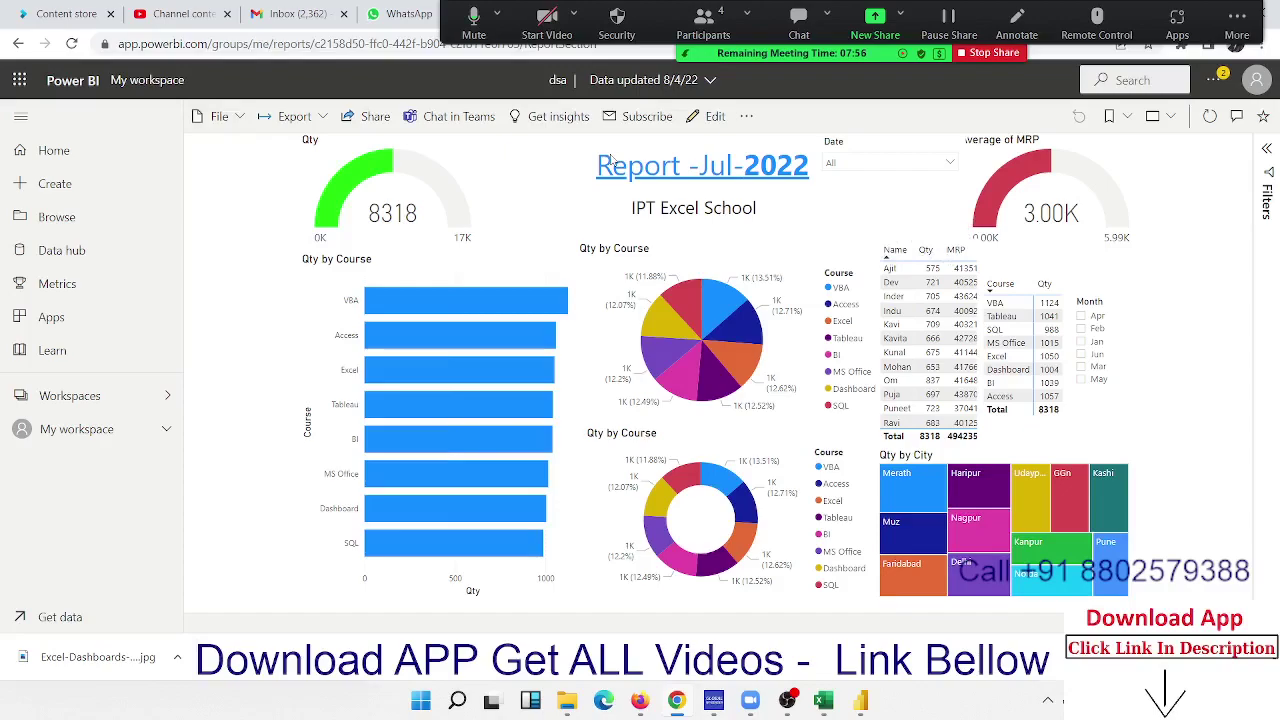
left_click(378, 117)
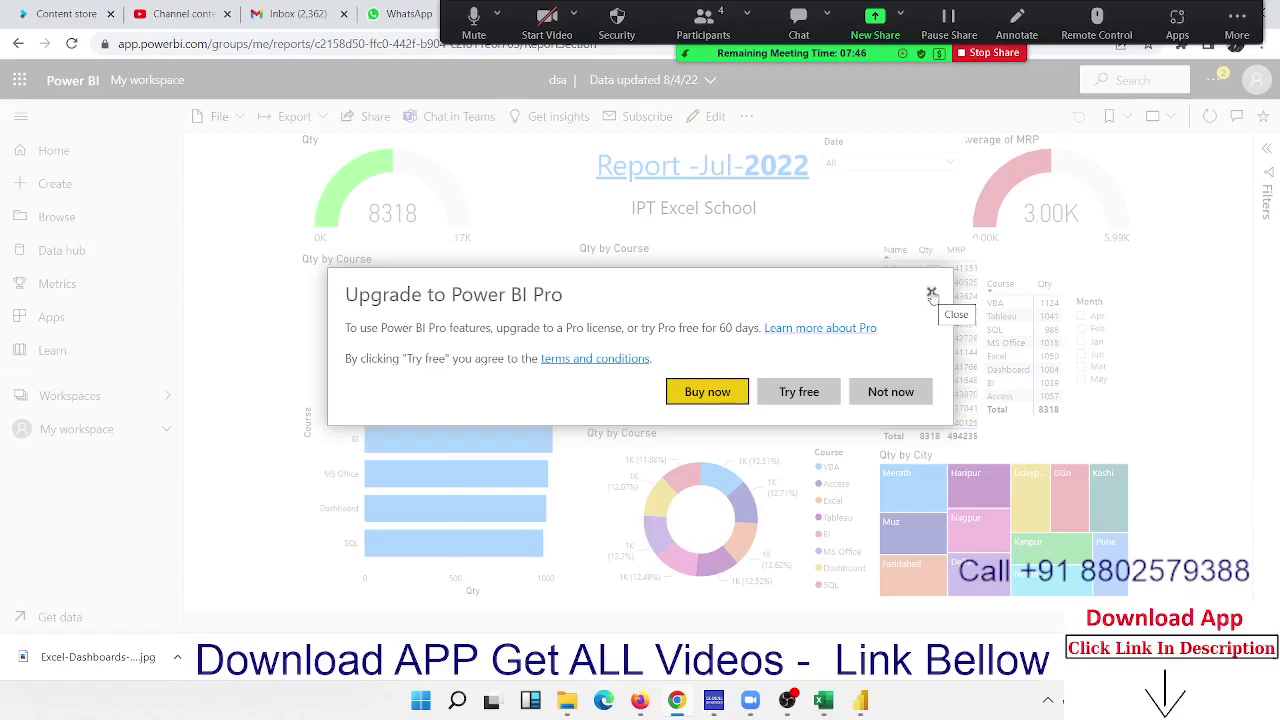
left_click(932, 295)
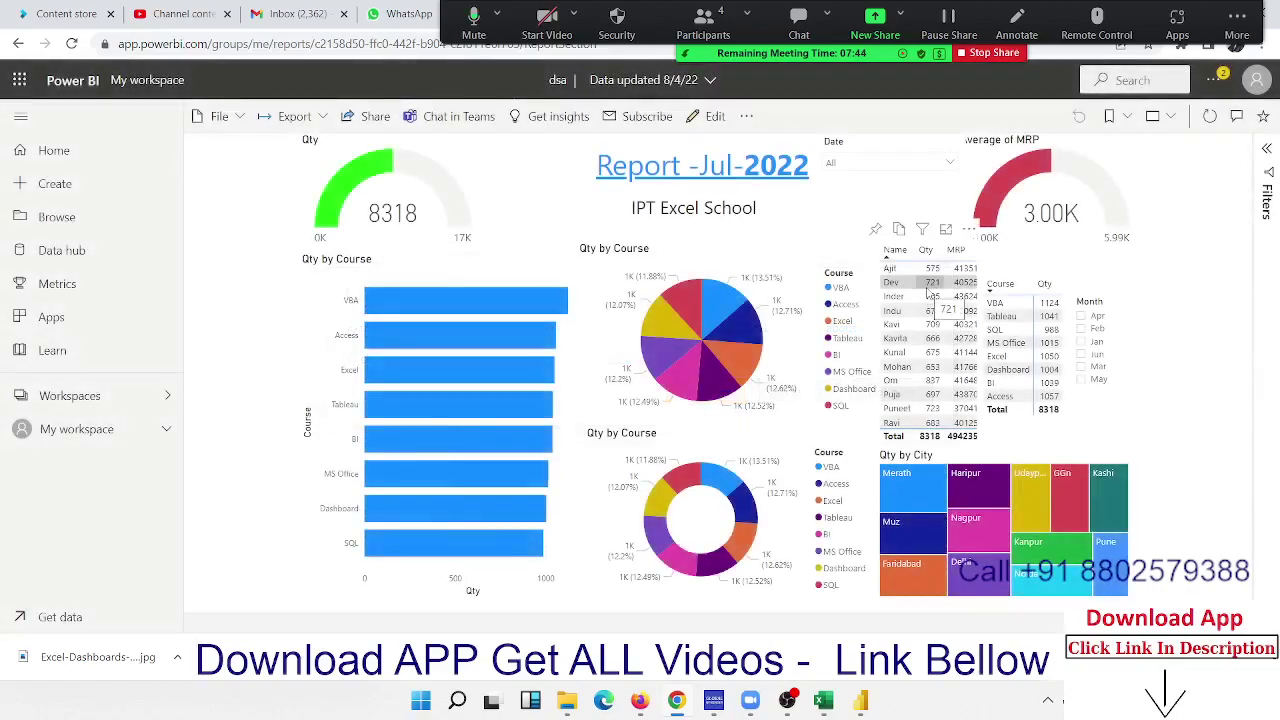